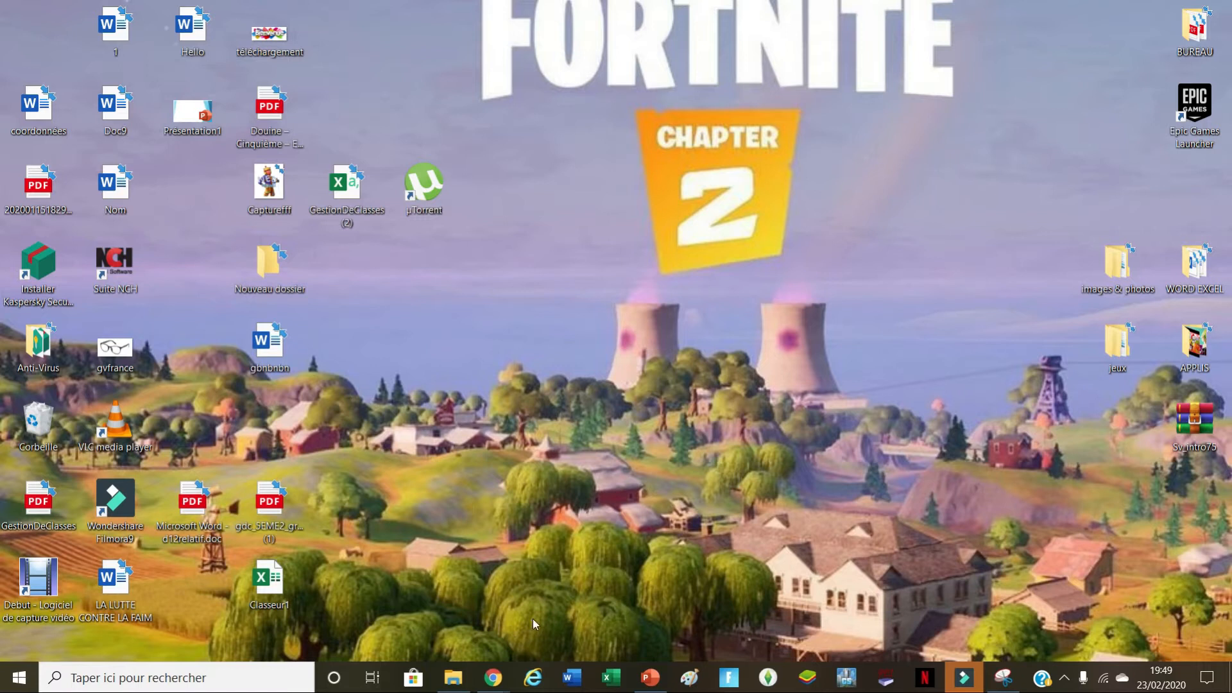
Step: Open a new Chrome window and search Google for "filmora 9"
{"action": "right_click", "coordinate": [491, 679]}
{"action": "left_click", "coordinate": [483, 584]}
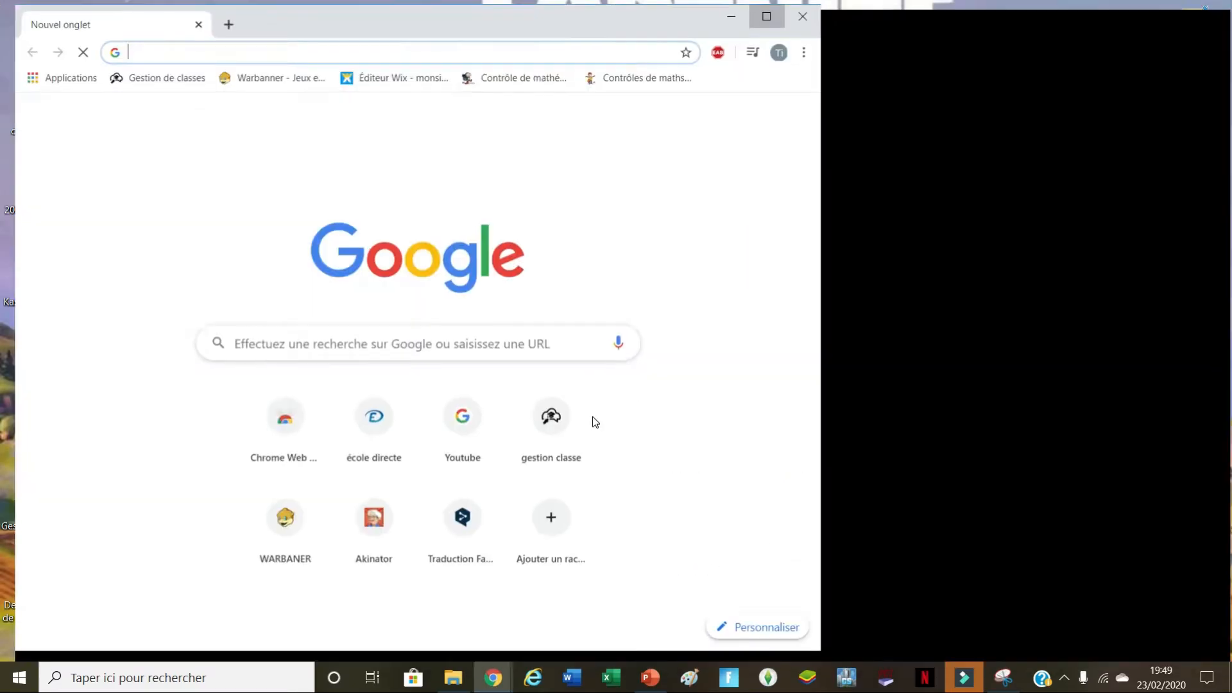
{"action": "left_click", "coordinate": [564, 340]}
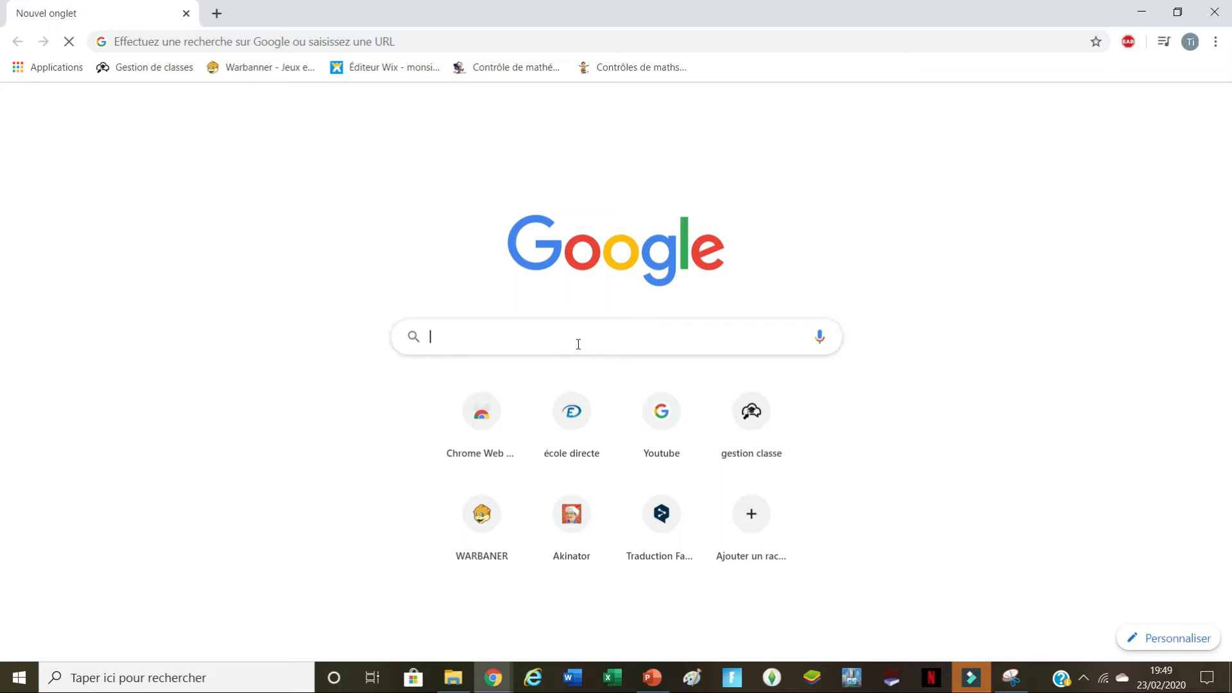
{"action": "type", "text": "fi"}
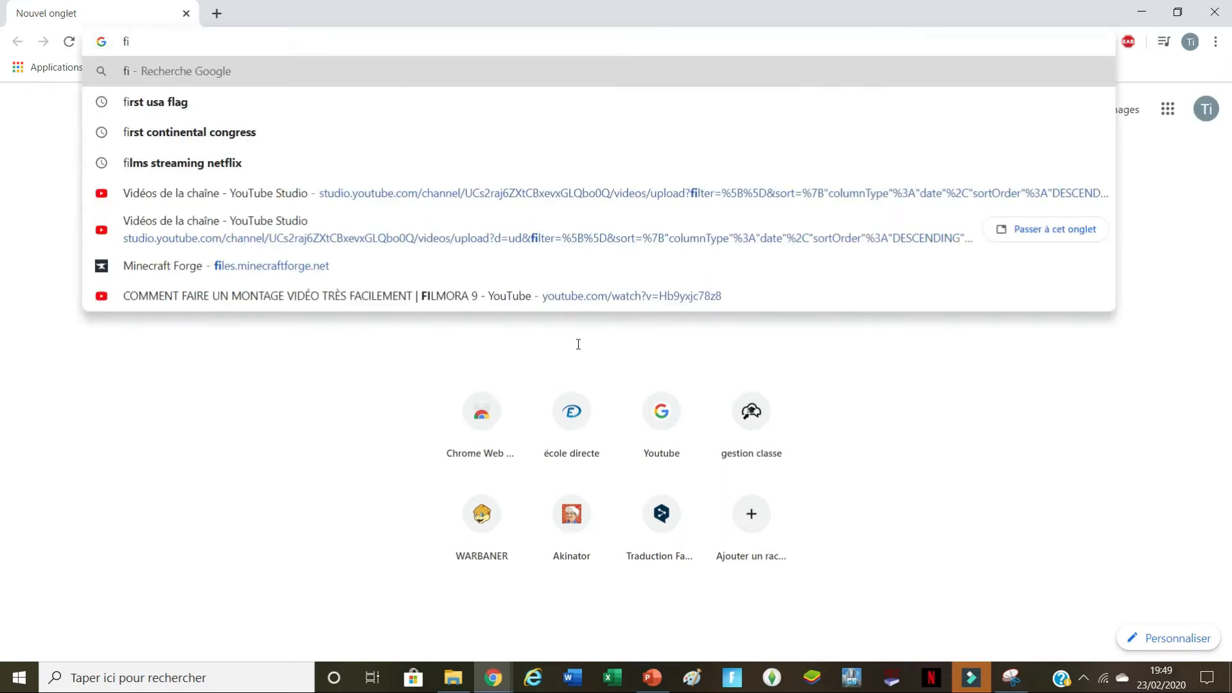
{"action": "type", "text": "lmora 9"}
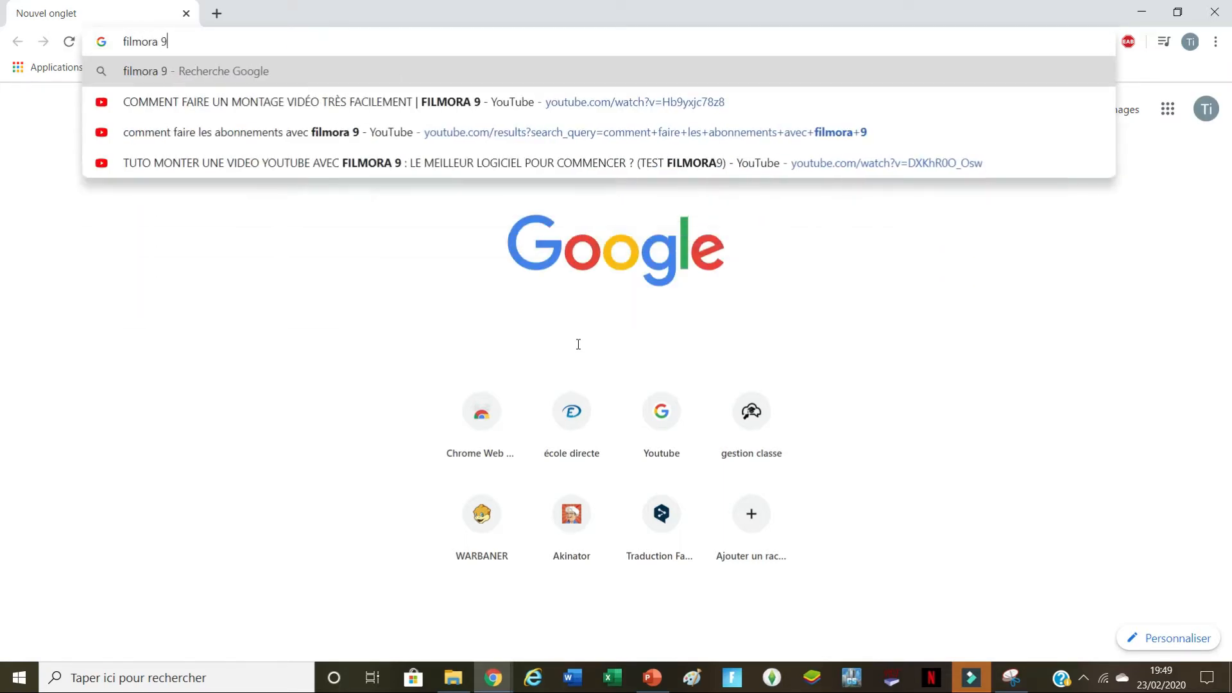
{"action": "key", "text": "Return"}
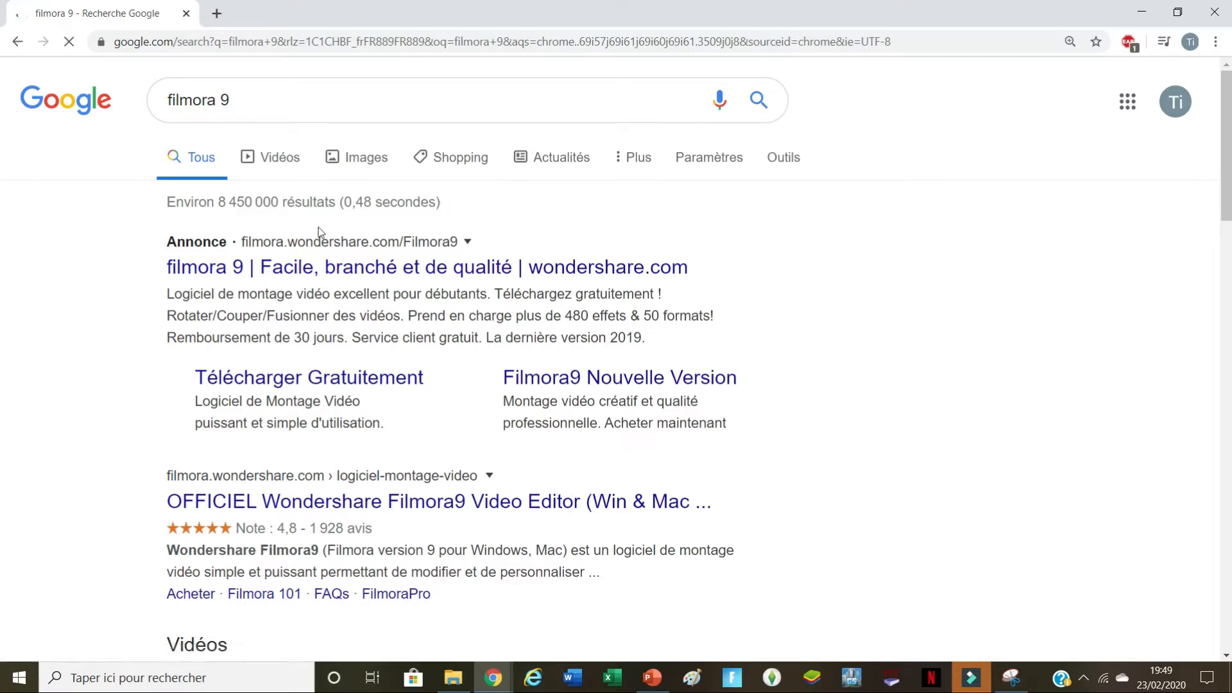
Step: Open the Télécharger Gratuitement link of the Wondershare search result and dismiss the site's notification request
{"action": "left_click_drag", "start_coordinate": [136, 391], "coordinate": [425, 371]}
{"action": "left_click", "coordinate": [417, 378]}
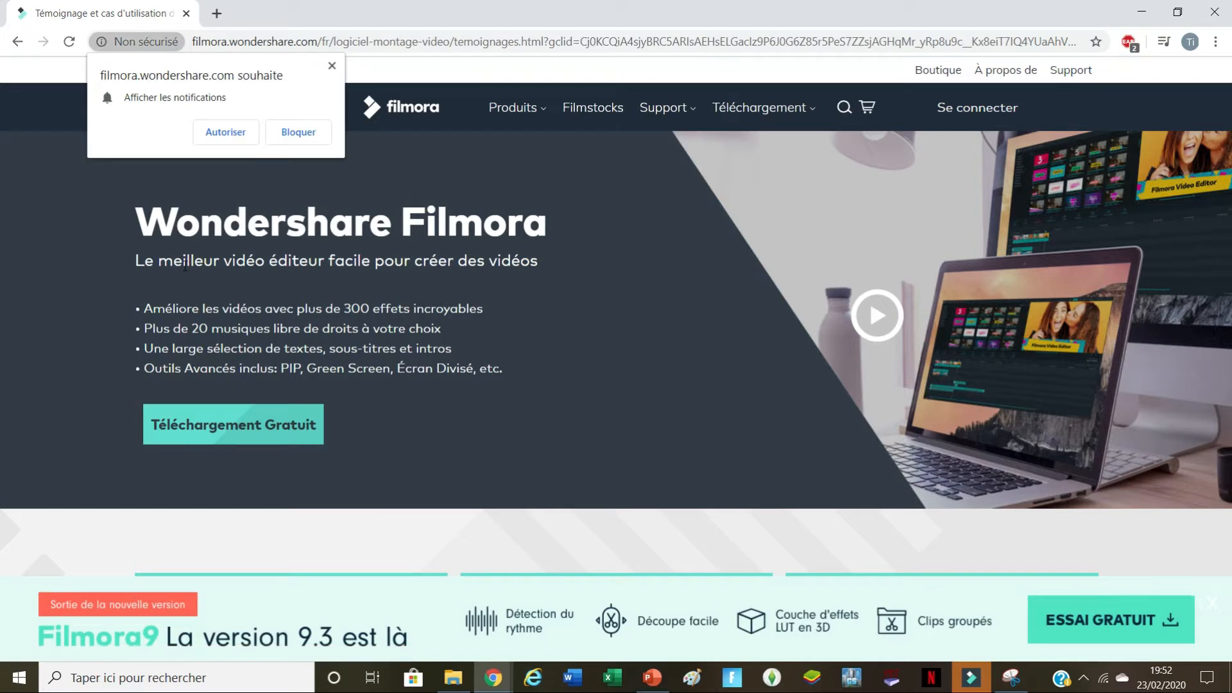
{"action": "left_click", "coordinate": [332, 65]}
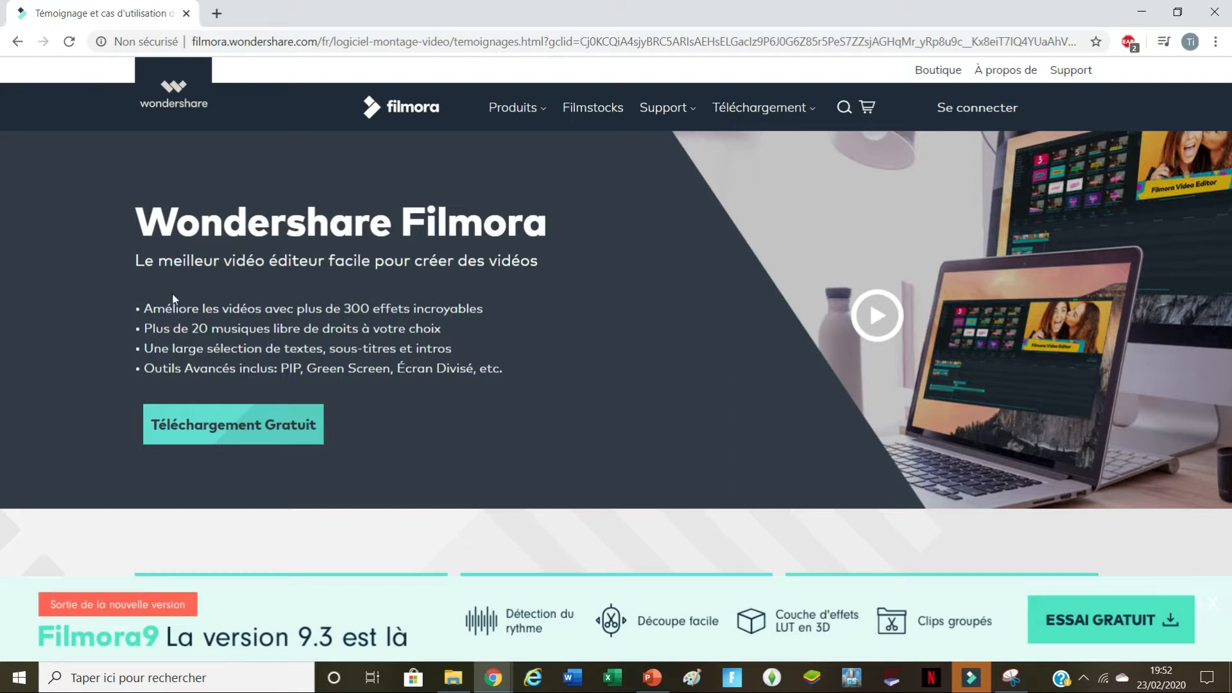
Step: Review the listed Filmora features and download the free setup file
{"action": "left_click_drag", "start_coordinate": [139, 306], "coordinate": [541, 368]}
{"action": "left_click", "coordinate": [545, 342]}
{"action": "left_click", "coordinate": [240, 414]}
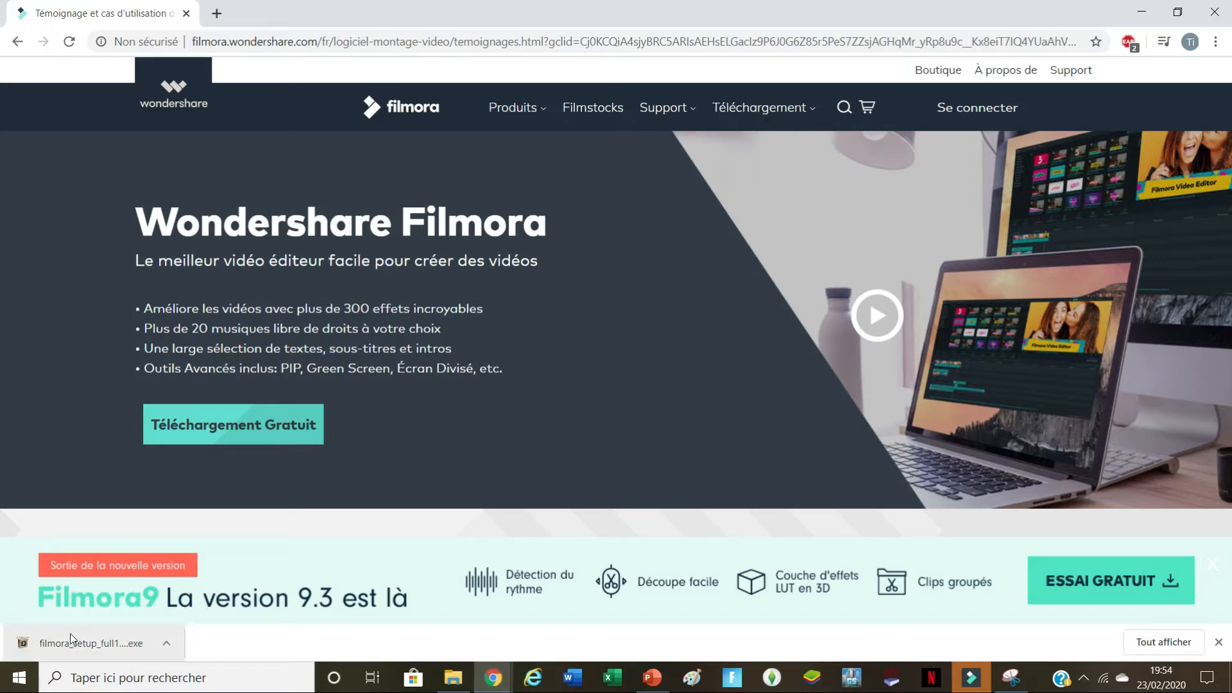
Step: Launch the downloaded Filmora 9 setup file and cancel the installation
{"action": "left_click", "coordinate": [82, 649]}
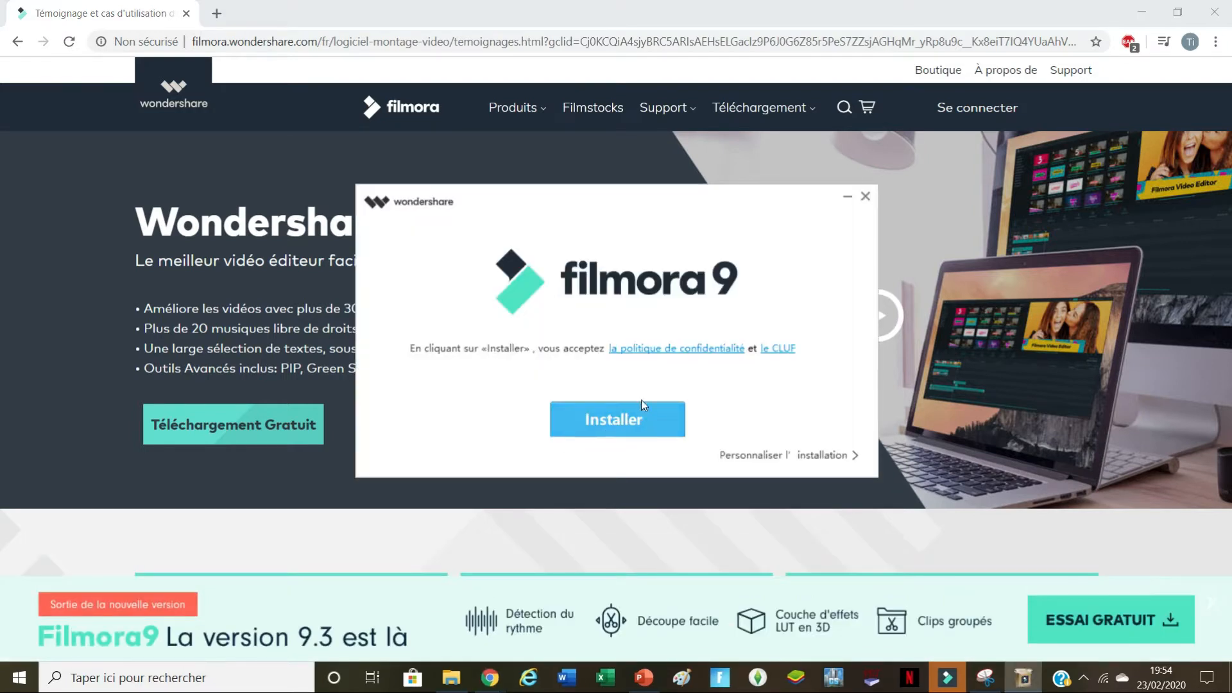
{"action": "left_click", "coordinate": [610, 434]}
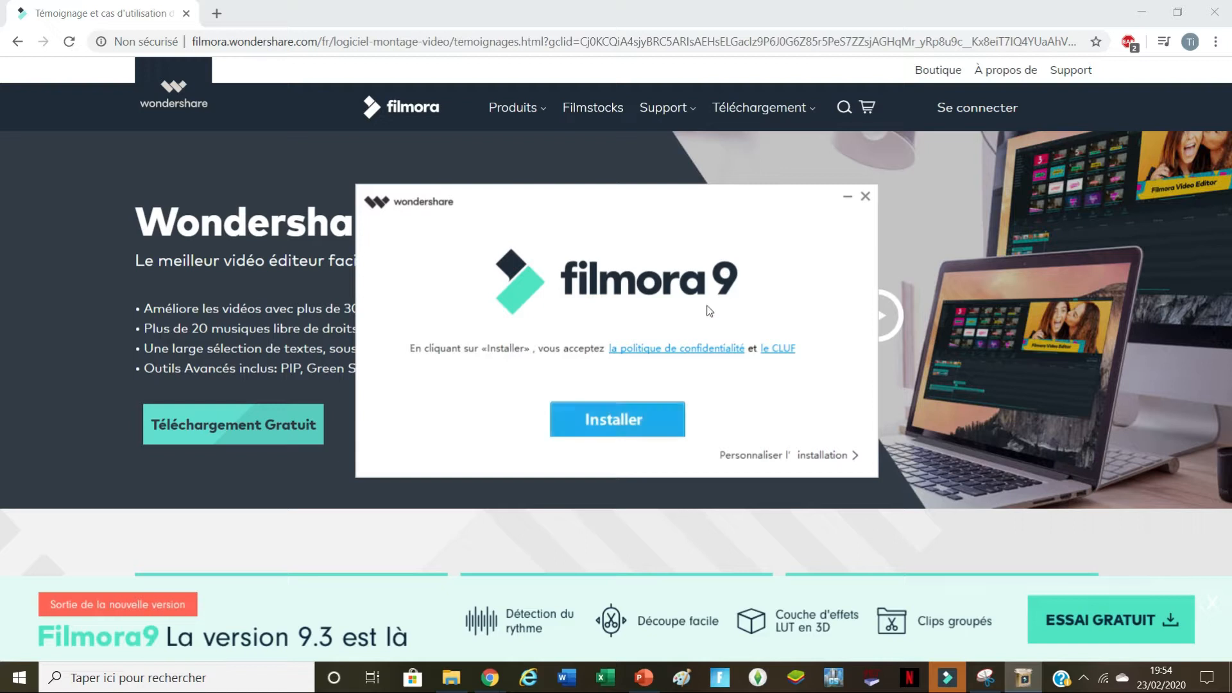
{"action": "left_click", "coordinate": [866, 203]}
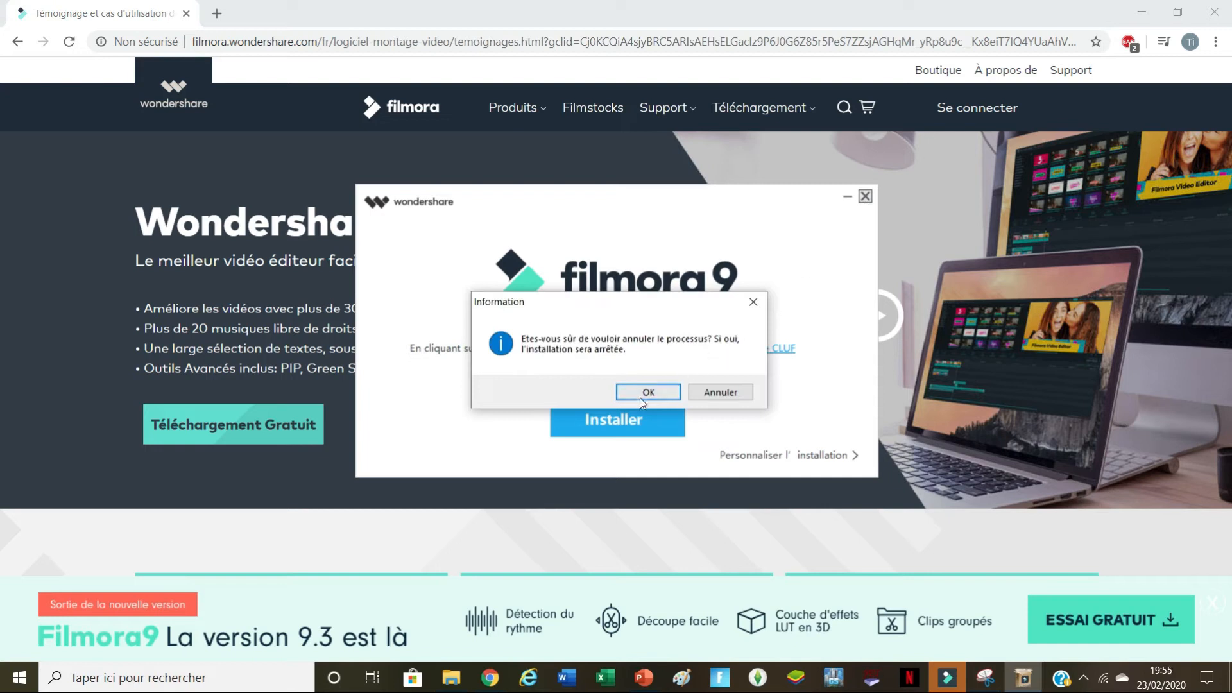
{"action": "left_click", "coordinate": [642, 396]}
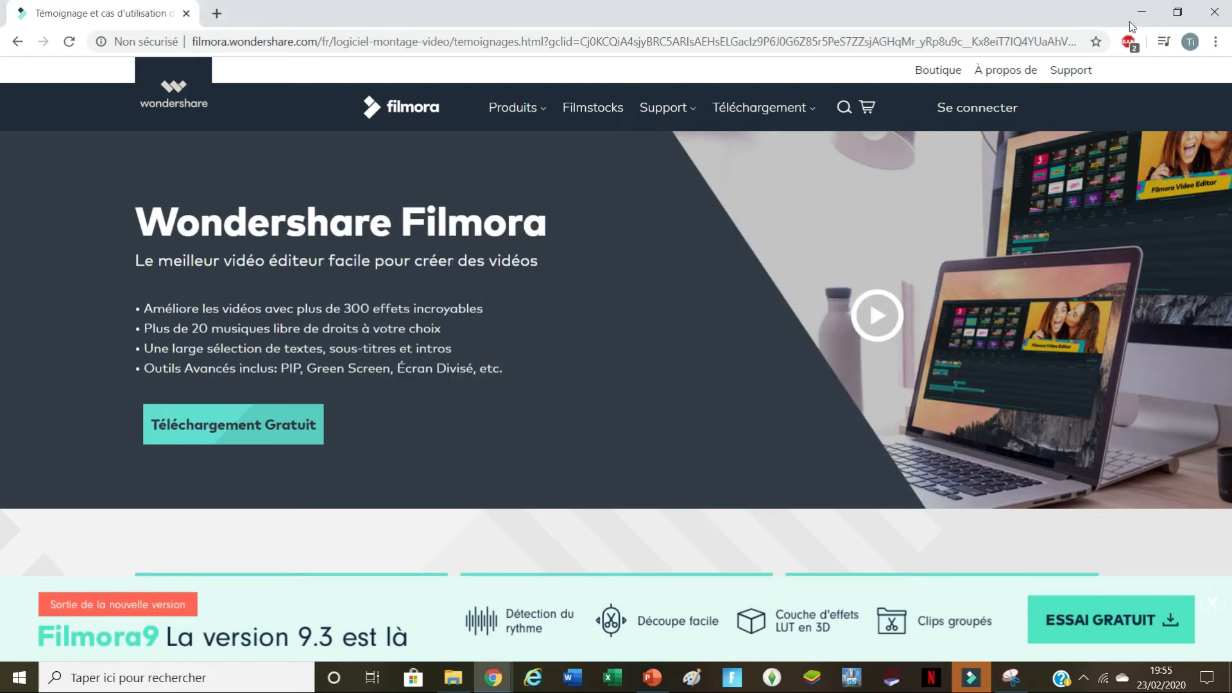
Step: Switch to Filmora9 and import the video "Ma vidéouuuuuuuuuu" from Vidéos > Vidés terminés > VIDEOS into the project media
{"action": "left_click", "coordinate": [971, 678]}
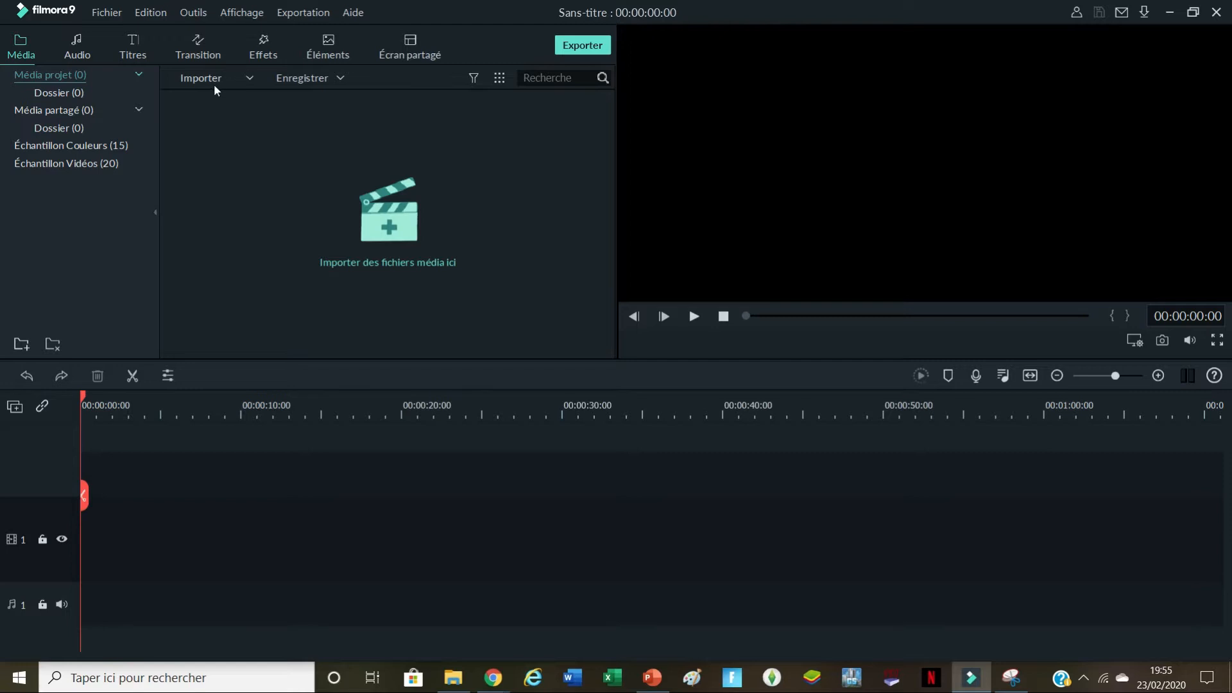
{"action": "left_click", "coordinate": [382, 204]}
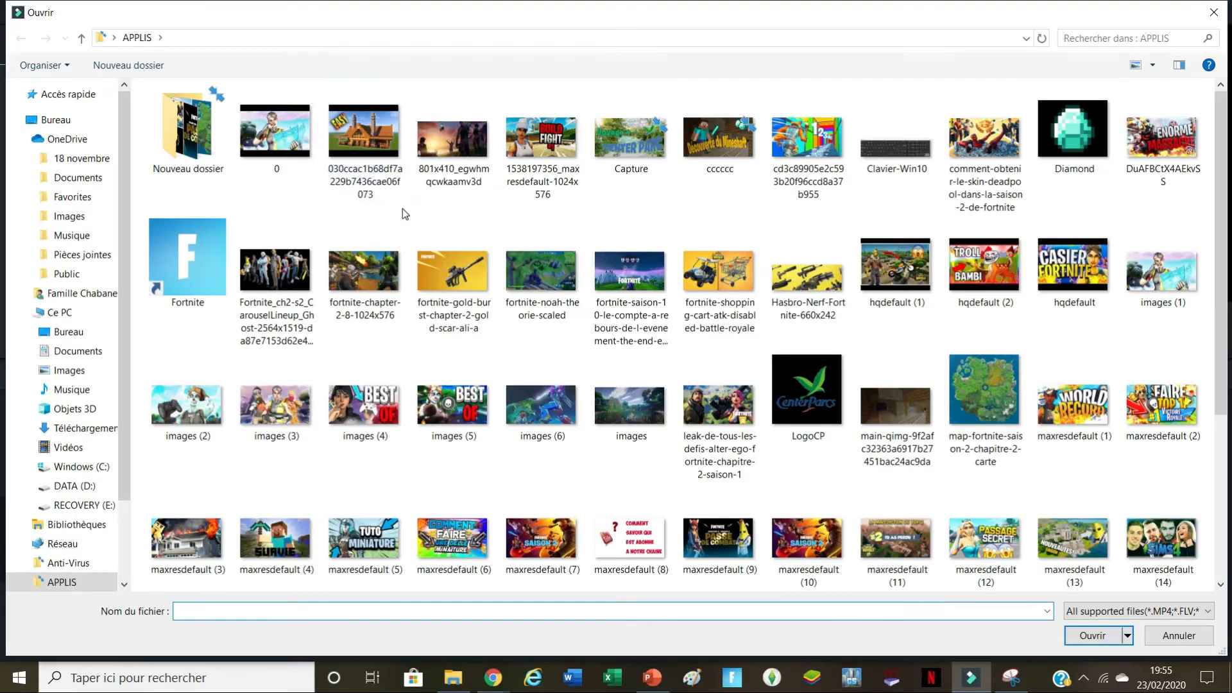
{"action": "left_click", "coordinate": [55, 119]}
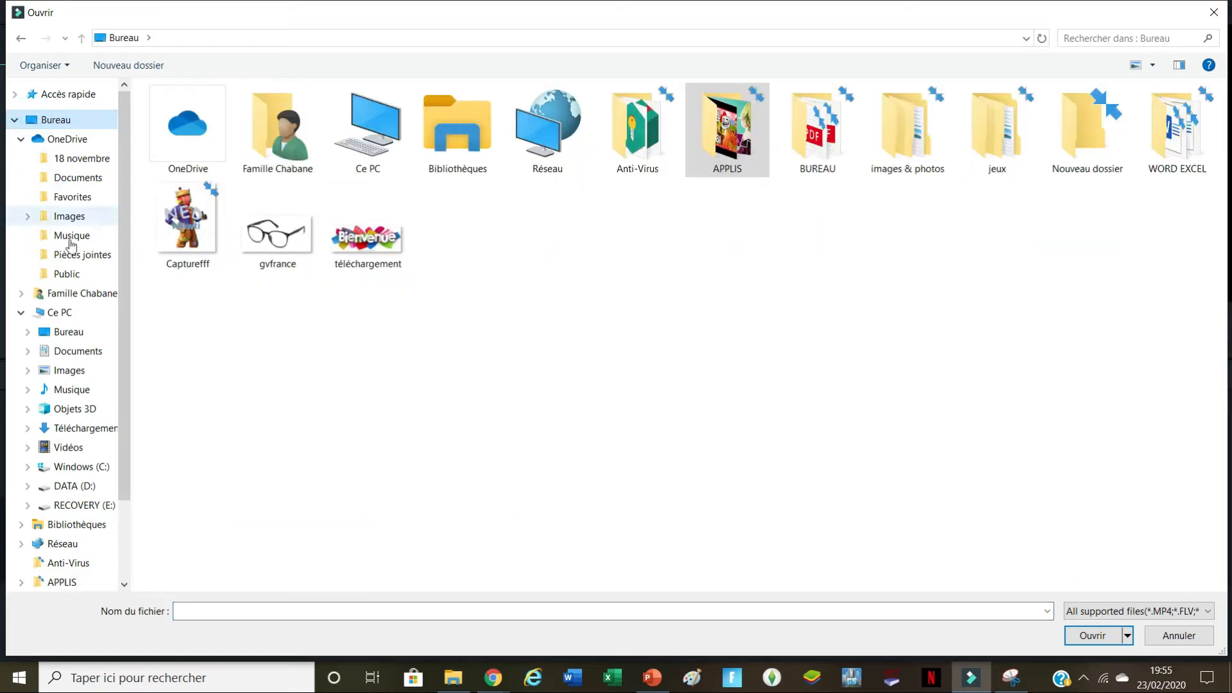
{"action": "double_click", "coordinate": [727, 131]}
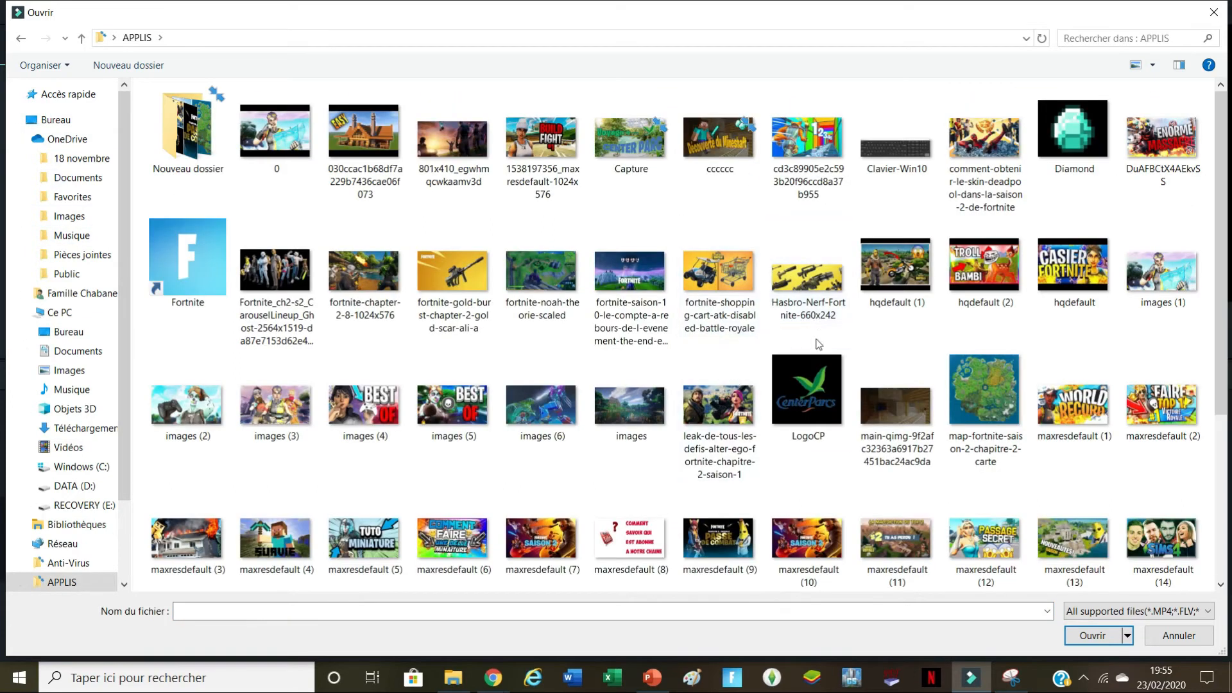
{"action": "left_click", "coordinate": [80, 117]}
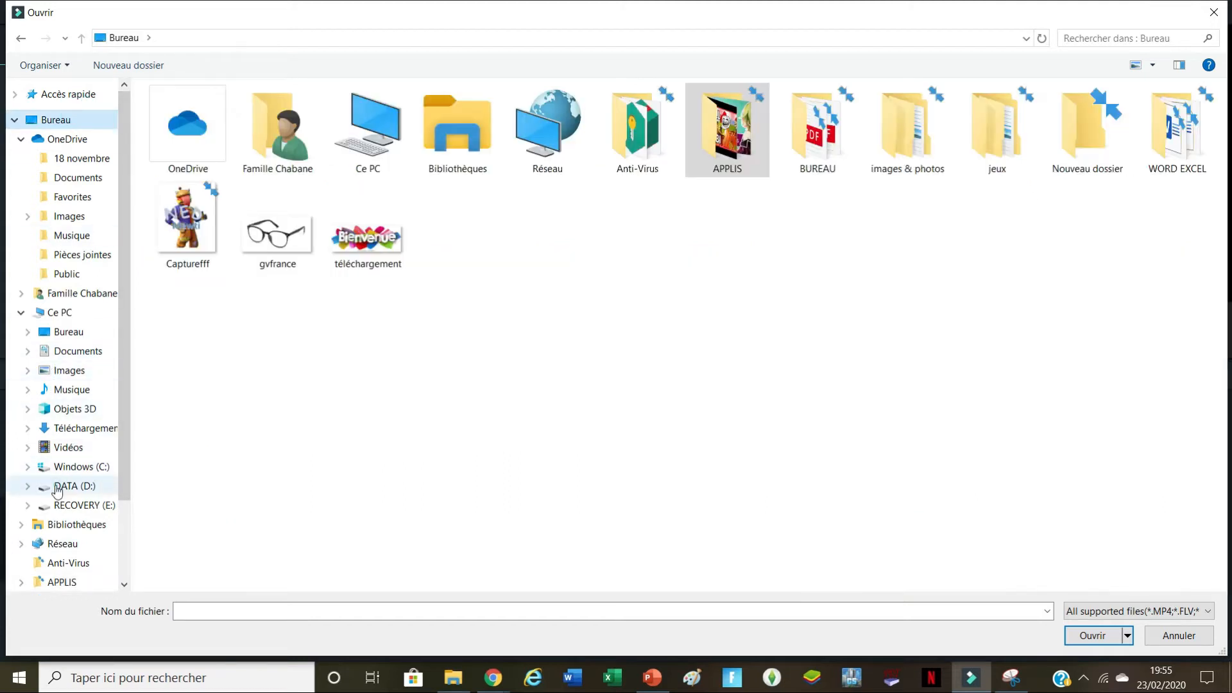
{"action": "left_click", "coordinate": [58, 488]}
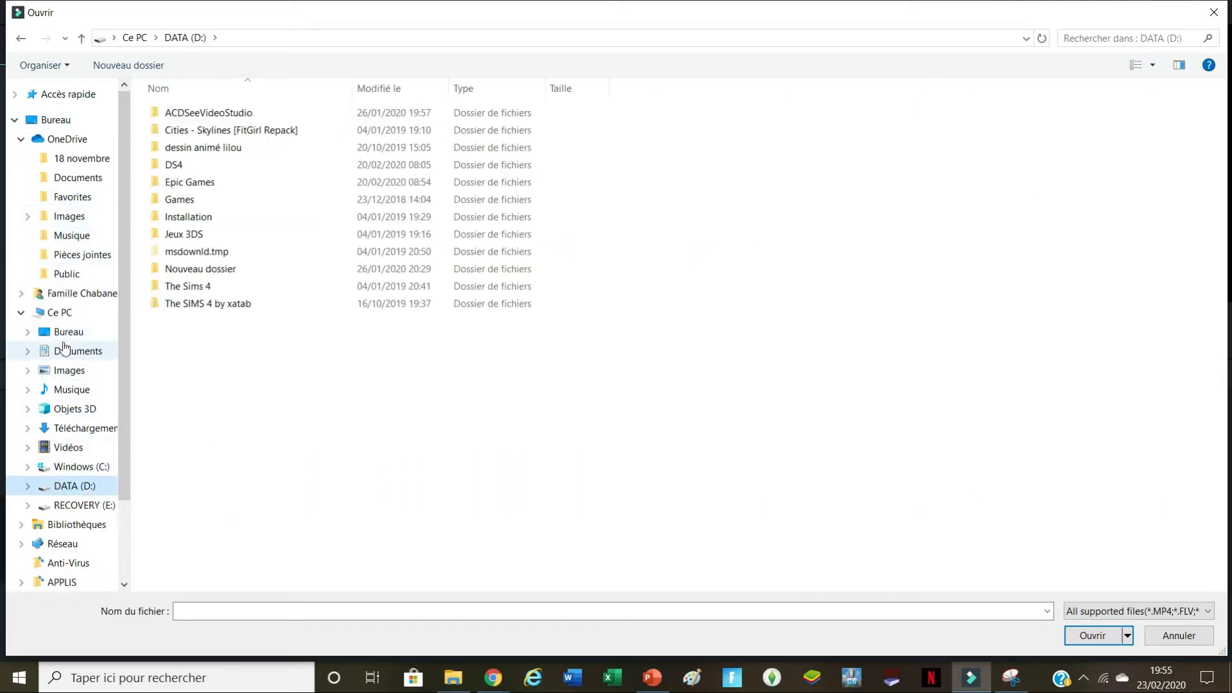
{"action": "left_click", "coordinate": [61, 313]}
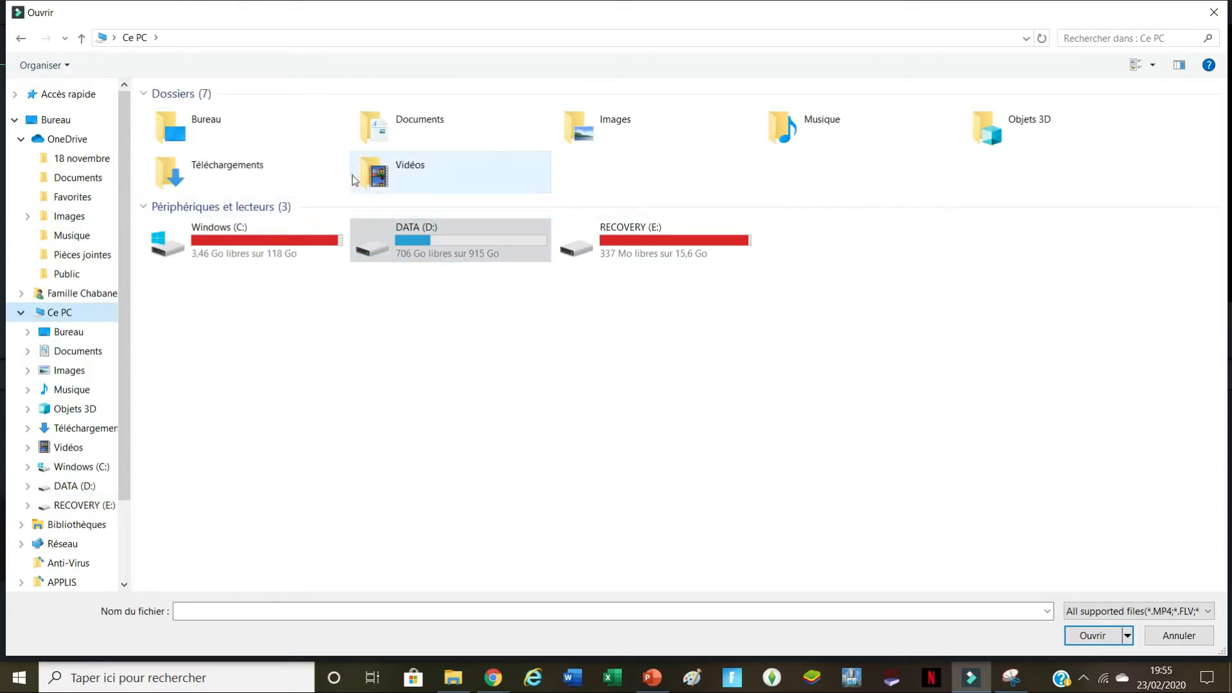
{"action": "double_click", "coordinate": [357, 178]}
{"action": "double_click", "coordinate": [626, 140]}
{"action": "double_click", "coordinate": [385, 132]}
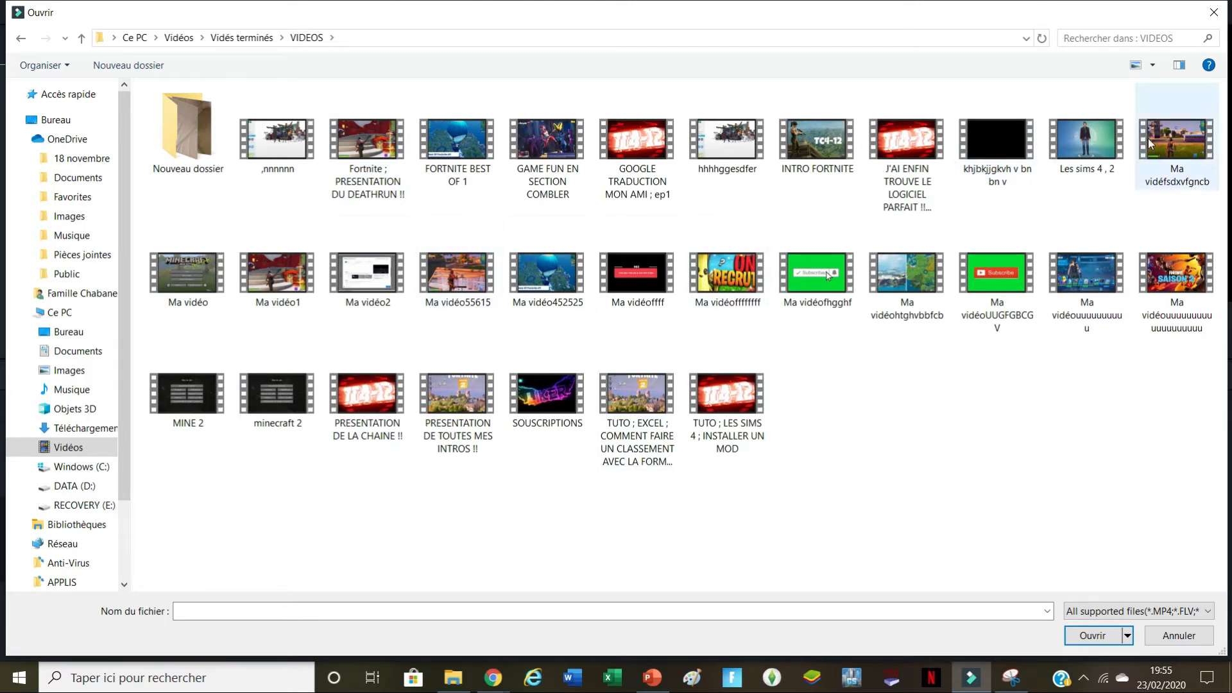
{"action": "double_click", "coordinate": [1107, 275]}
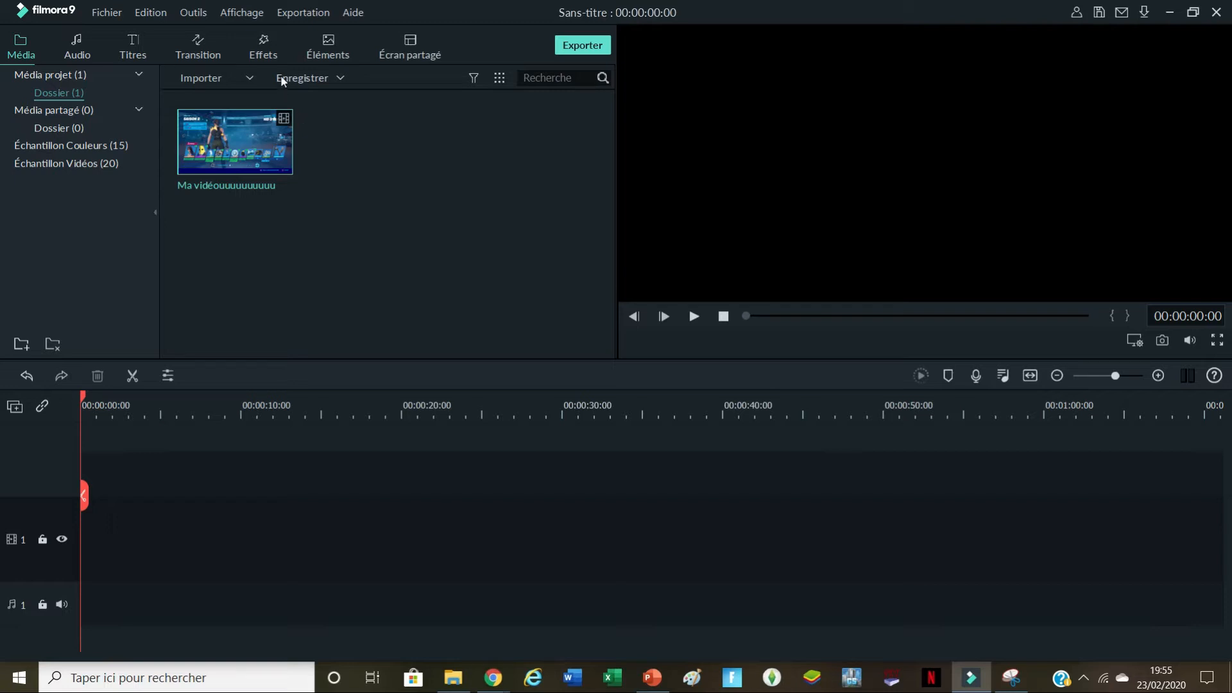
Step: Look through the recording options for webcam, PC screen and voice-over
{"action": "left_click", "coordinate": [218, 75]}
{"action": "left_click", "coordinate": [325, 78]}
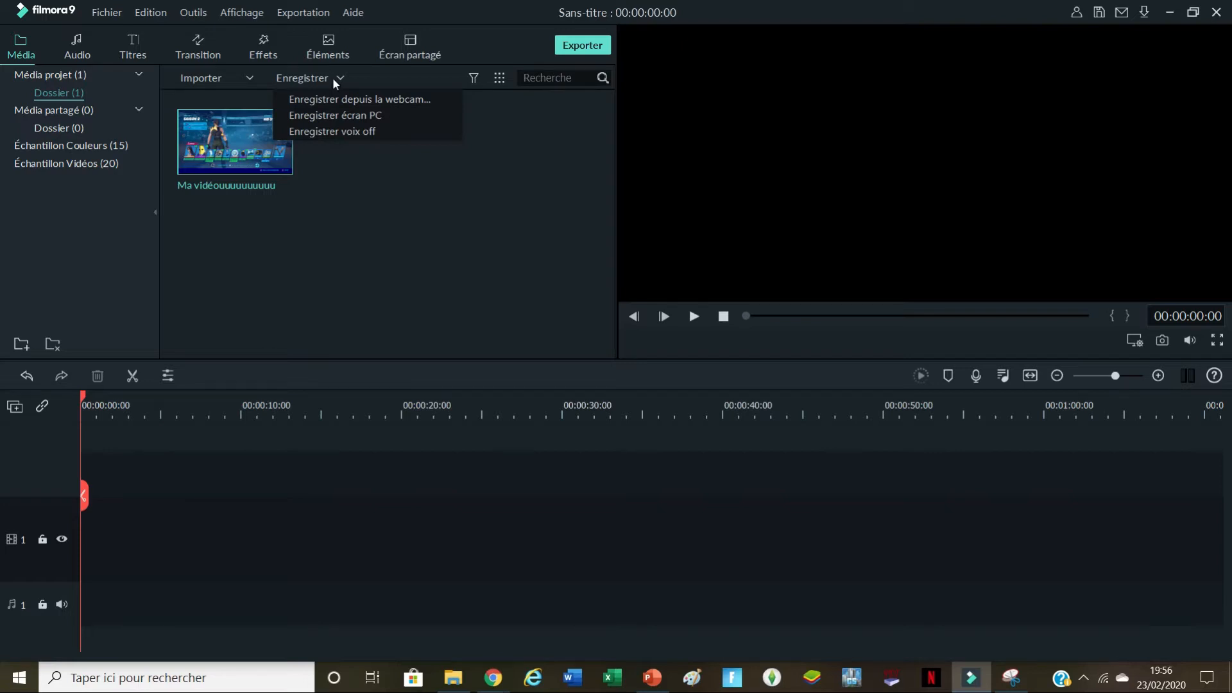
{"action": "left_click", "coordinate": [341, 142]}
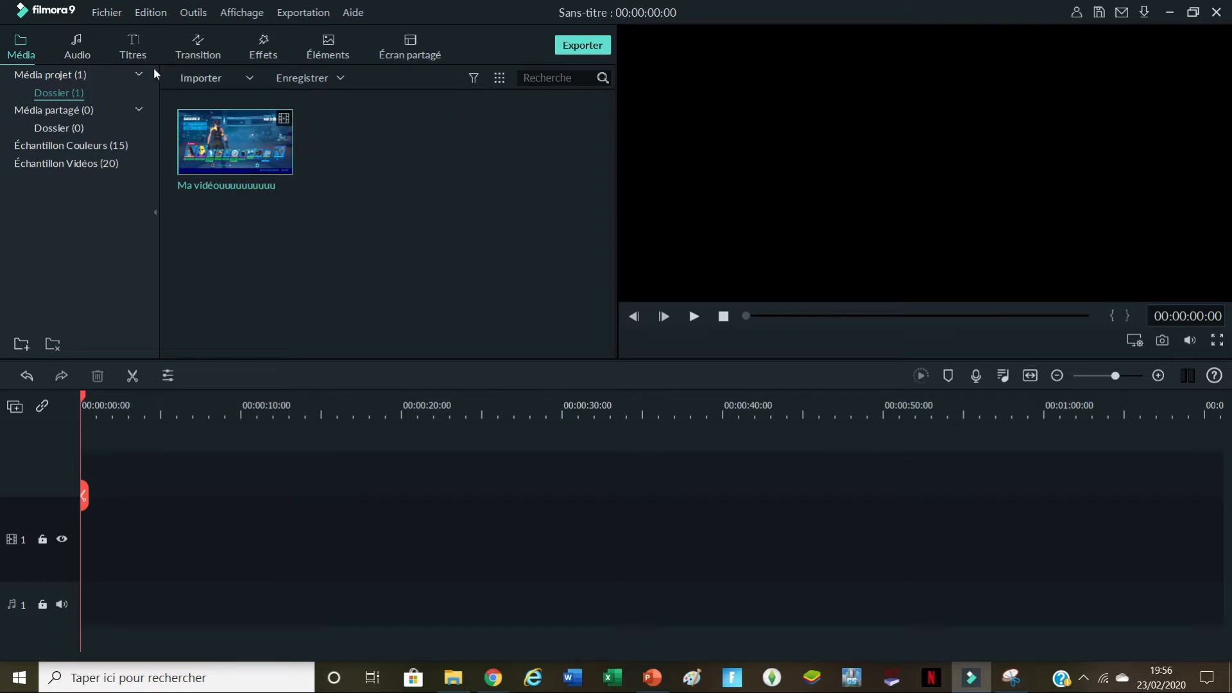
Step: Browse the audio library, including the Jeune & brillant, Tendre & Romantique and Rock categories
{"action": "left_click", "coordinate": [70, 44]}
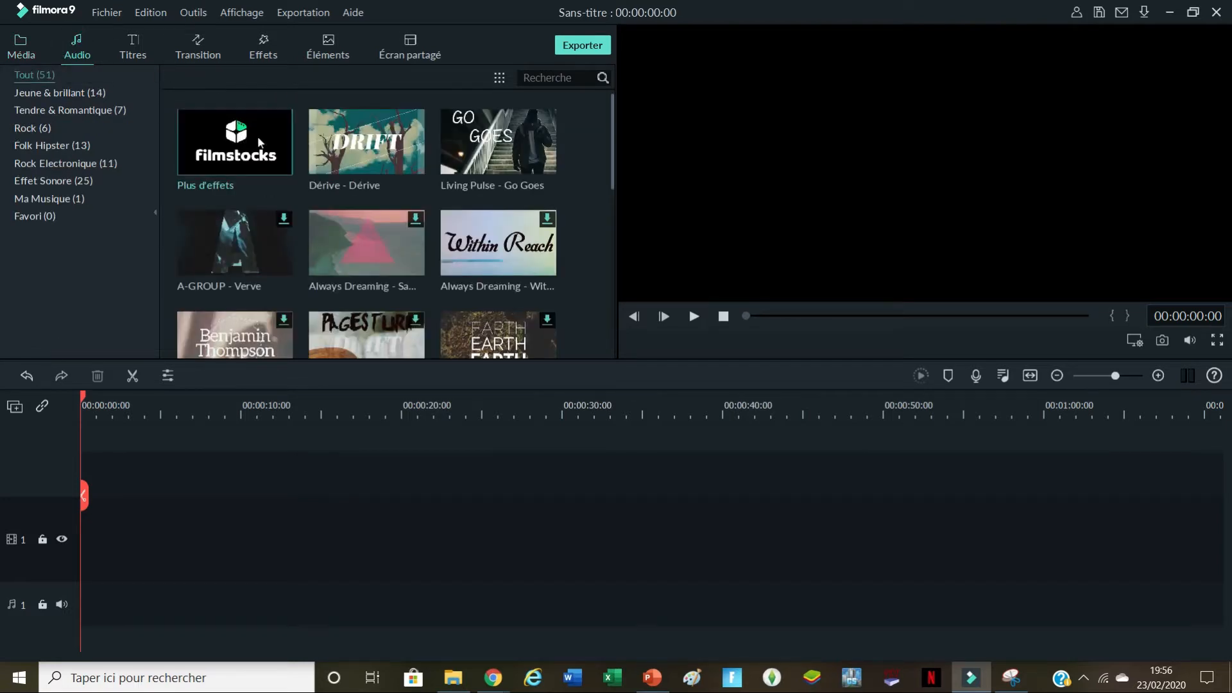
{"action": "scroll", "coordinate": [361, 221], "scroll_direction": "down", "scroll_amount": 10}
{"action": "scroll", "coordinate": [434, 210], "scroll_direction": "up", "scroll_amount": 5}
{"action": "scroll", "coordinate": [434, 210], "scroll_direction": "down", "scroll_amount": 5}
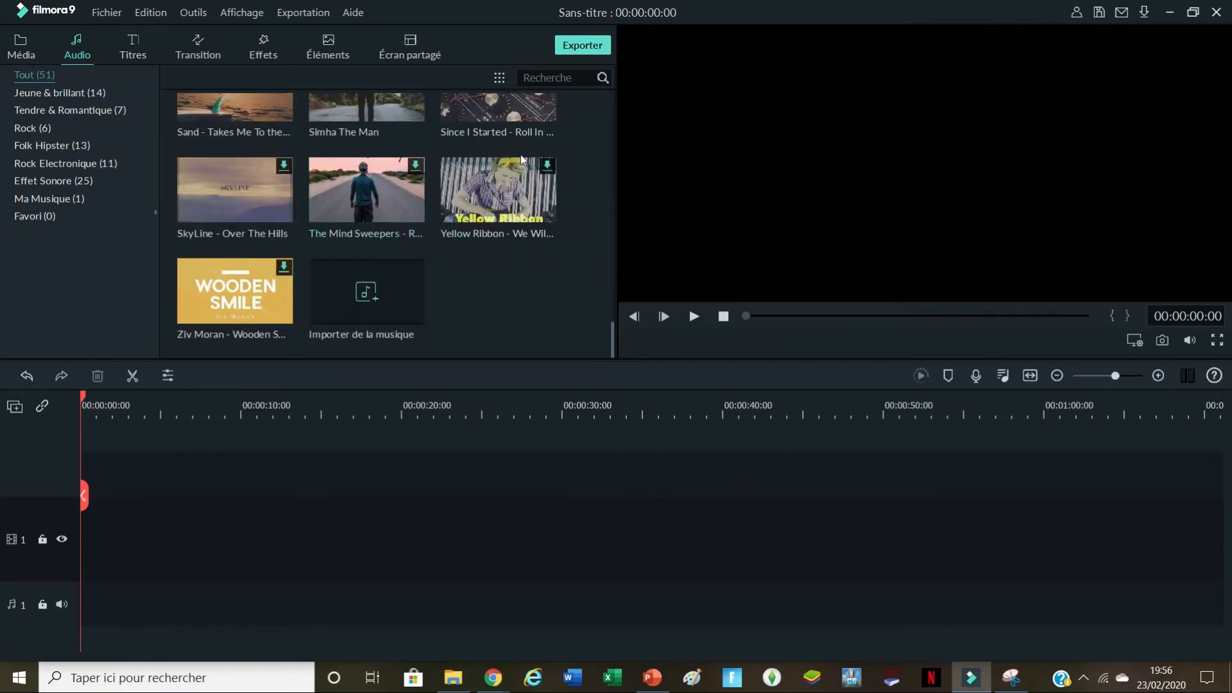
{"action": "left_click", "coordinate": [46, 94]}
{"action": "left_click", "coordinate": [60, 110]}
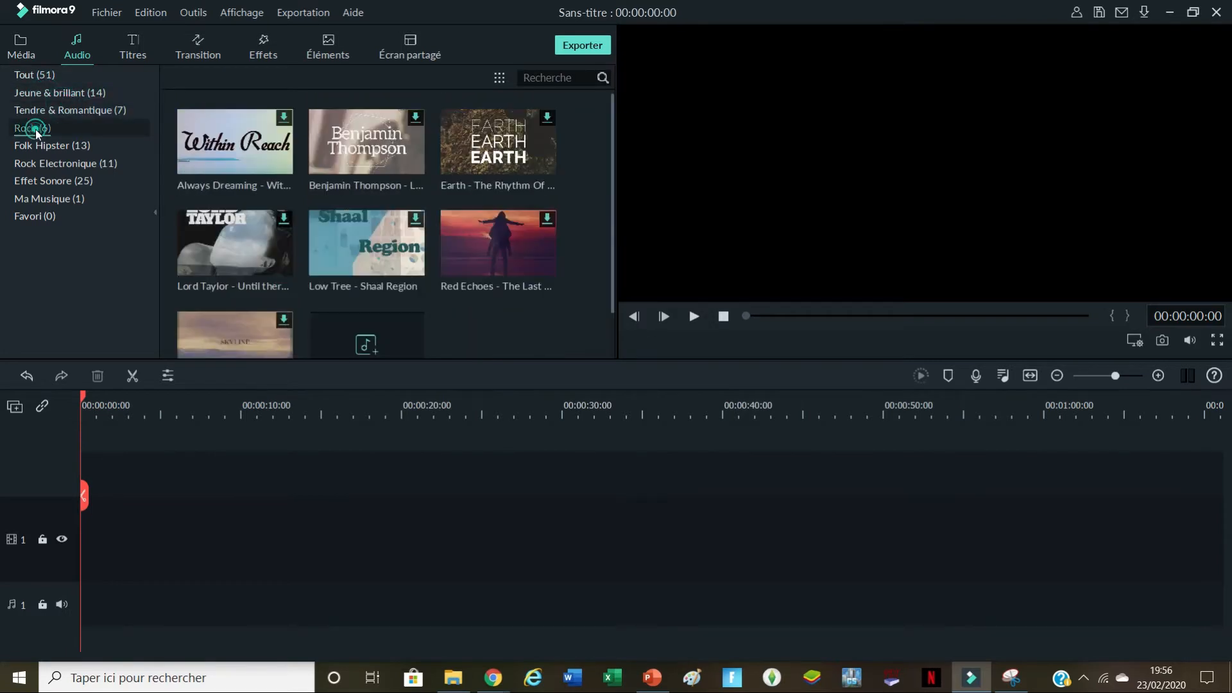
{"action": "left_click", "coordinate": [39, 128]}
Step: Preview the Dérive - Dérive track from the Jeune & brillant category on the timeline at lowered system volume, and delete it
{"action": "left_click", "coordinate": [70, 93]}
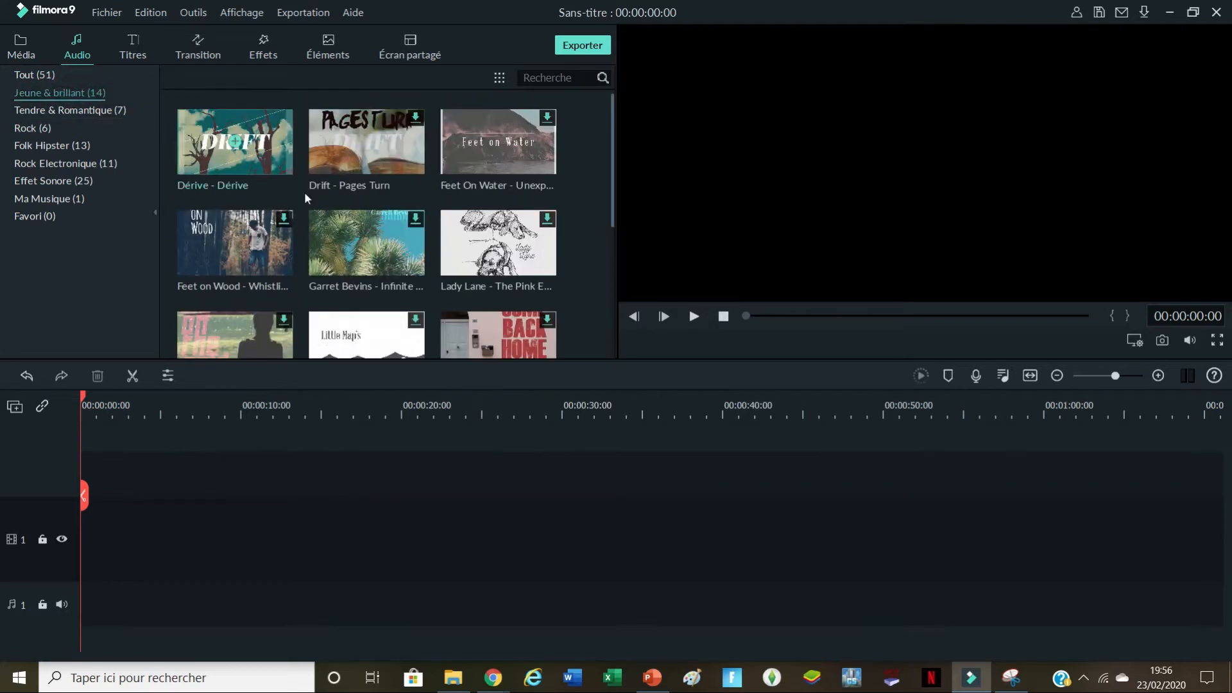
{"action": "left_click", "coordinate": [236, 142]}
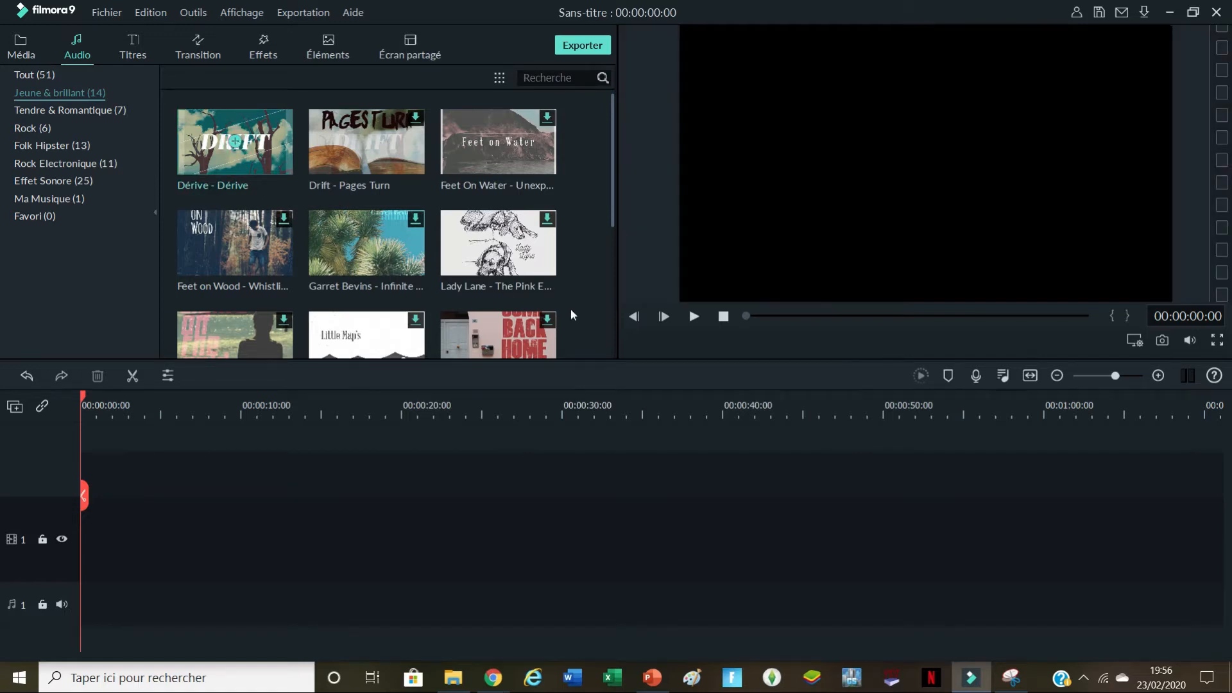
{"action": "left_click", "coordinate": [696, 316]}
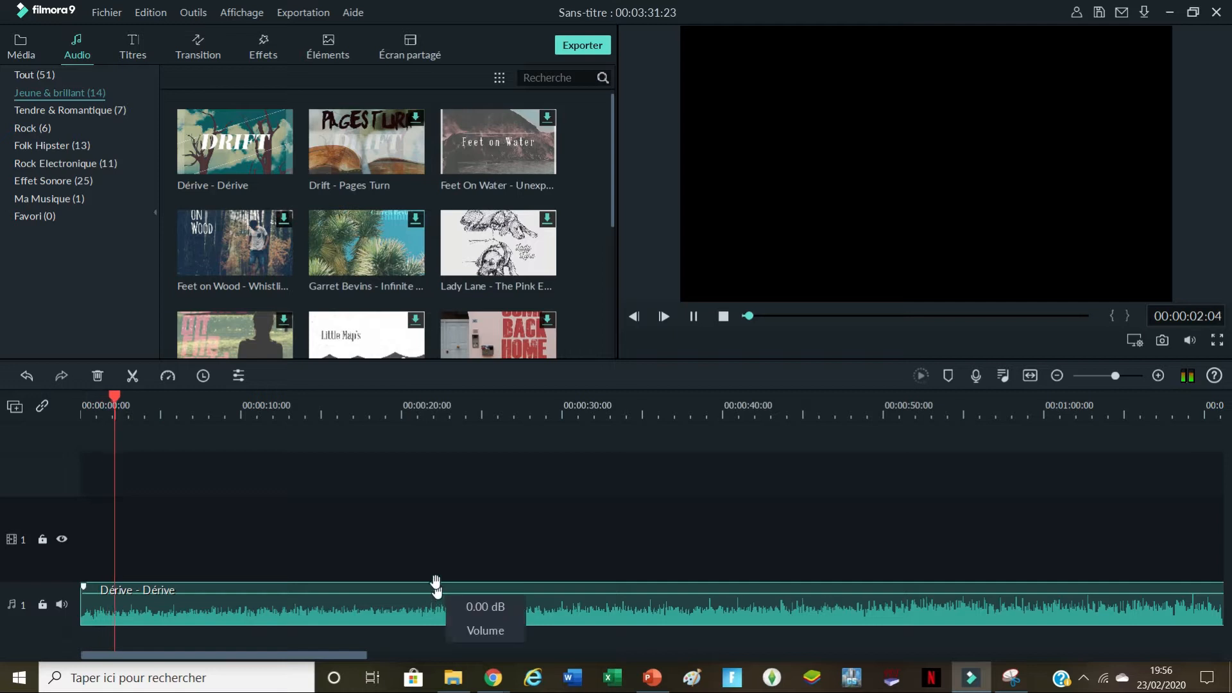
{"action": "key", "text": "XF86AudioLowerVolume"}
{"action": "key", "text": "XF86AudioLowerVolume"}
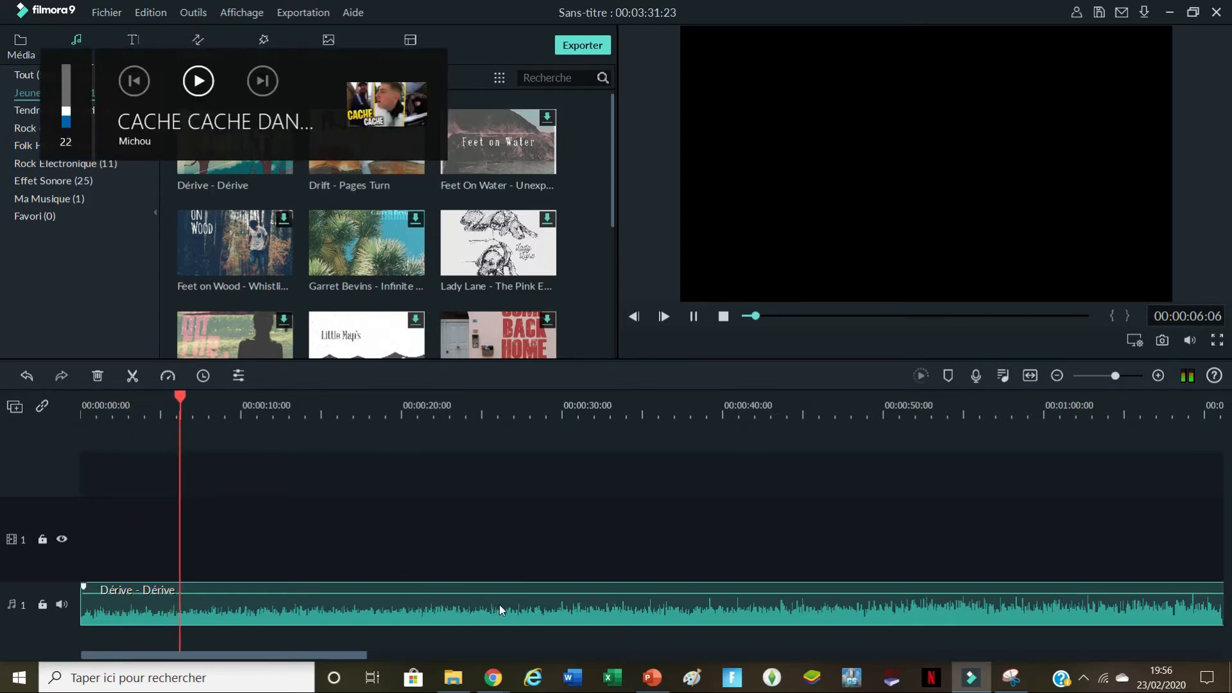
{"action": "key", "text": "Delete"}
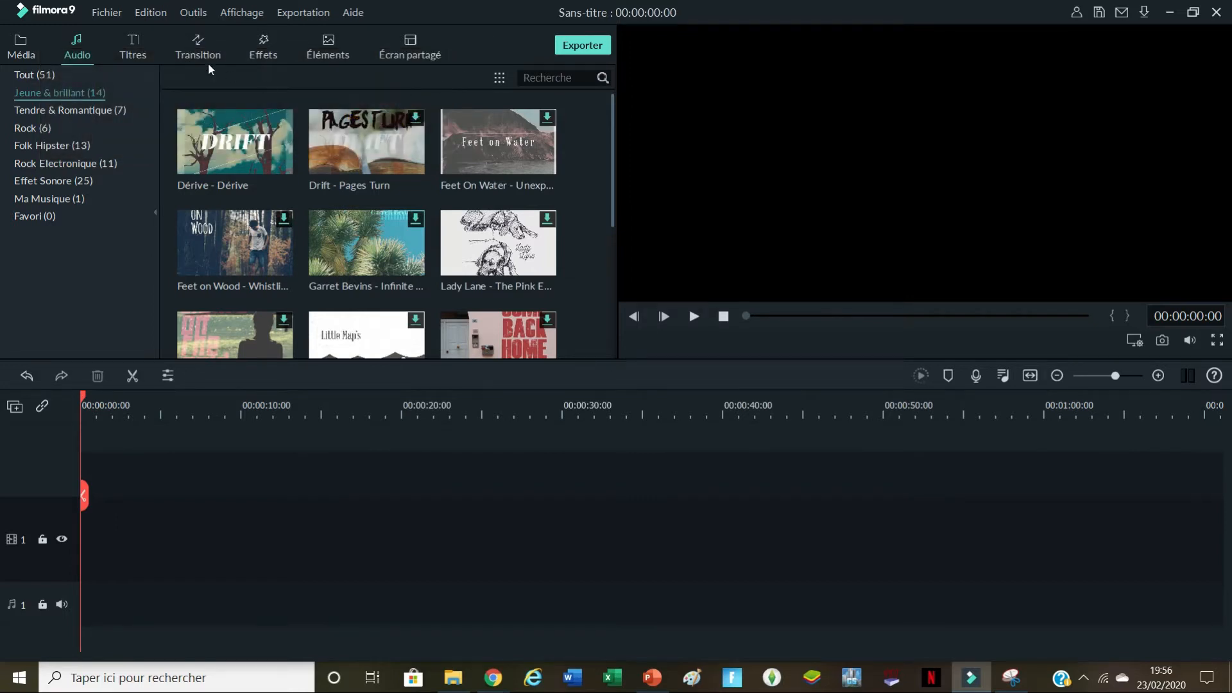
Step: Browse the title templates, including the Titres, Sous-titre and Crédits Fin categories
{"action": "left_click", "coordinate": [147, 50]}
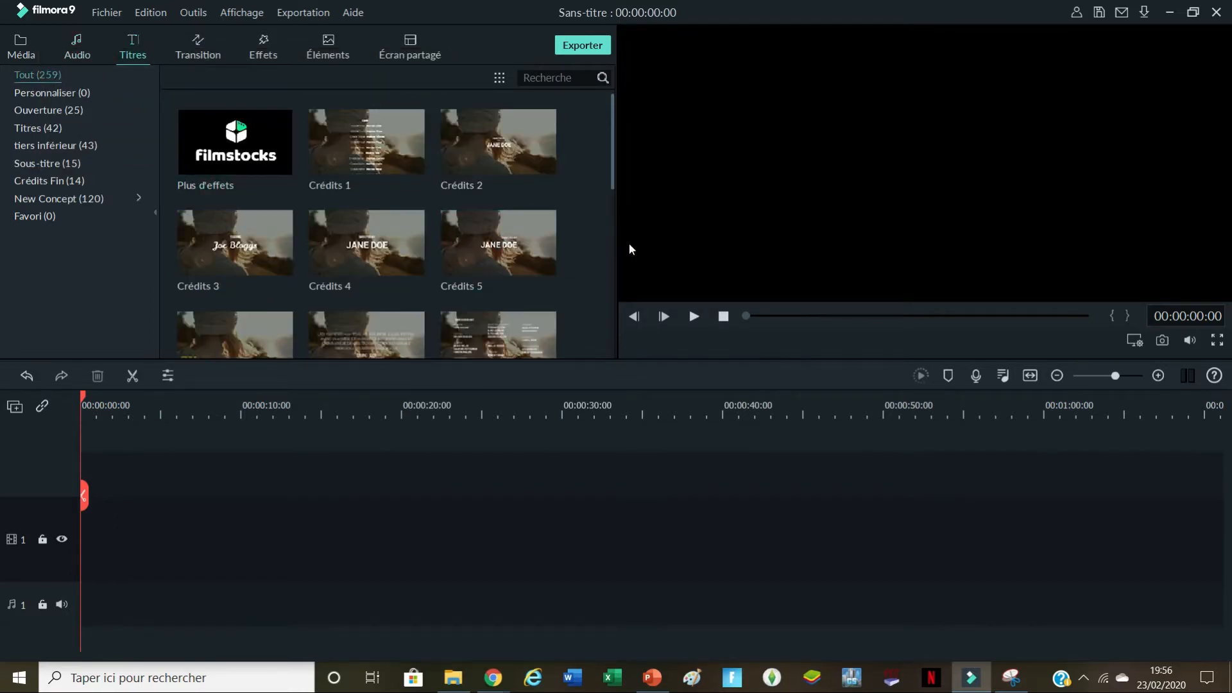
{"action": "scroll", "coordinate": [407, 271], "scroll_direction": "down", "scroll_amount": 15}
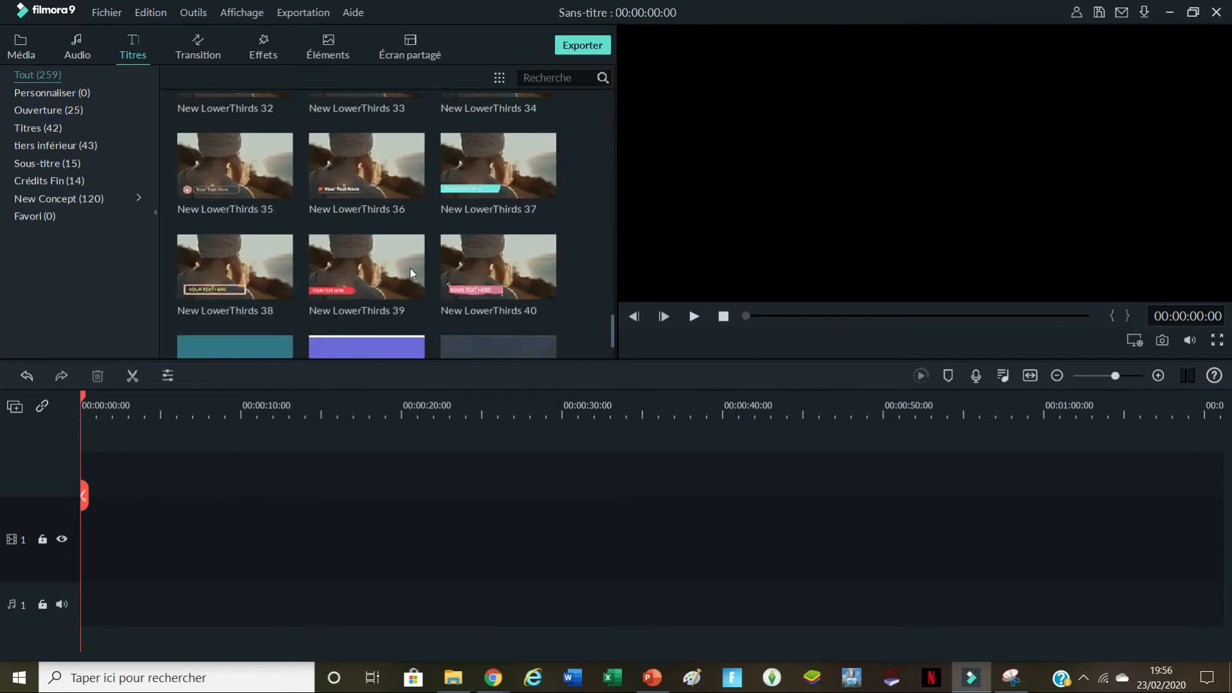
{"action": "left_click", "coordinate": [35, 128]}
{"action": "left_click", "coordinate": [50, 165]}
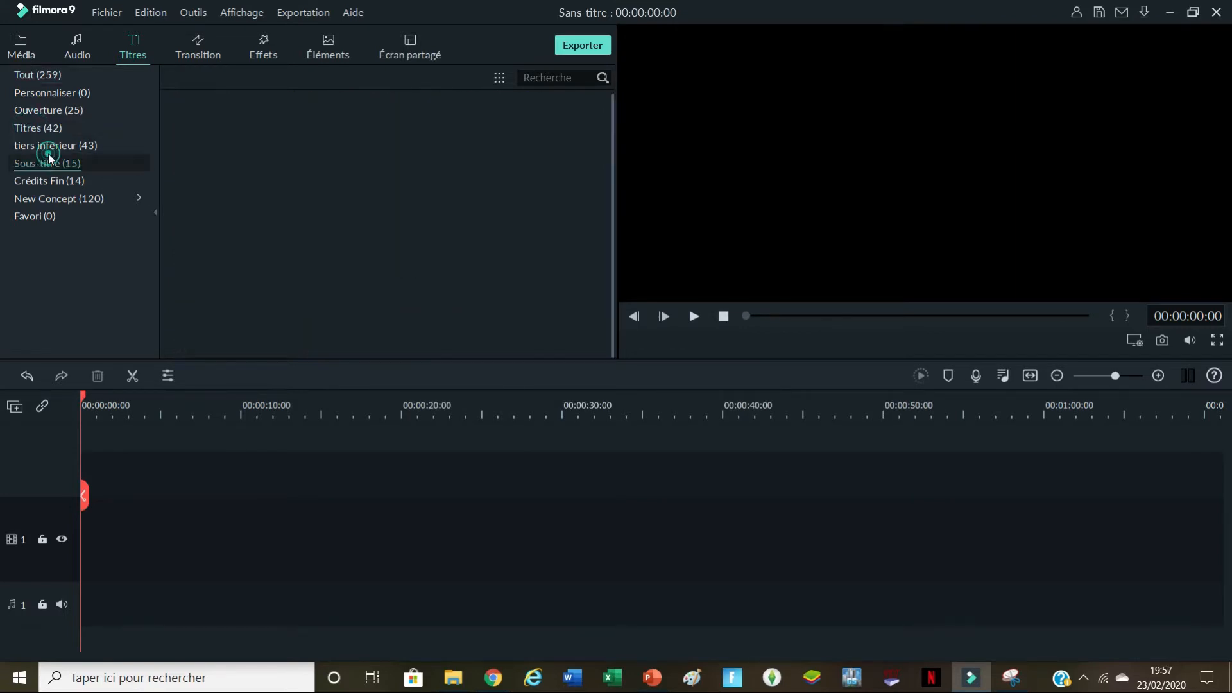
{"action": "left_click", "coordinate": [29, 180]}
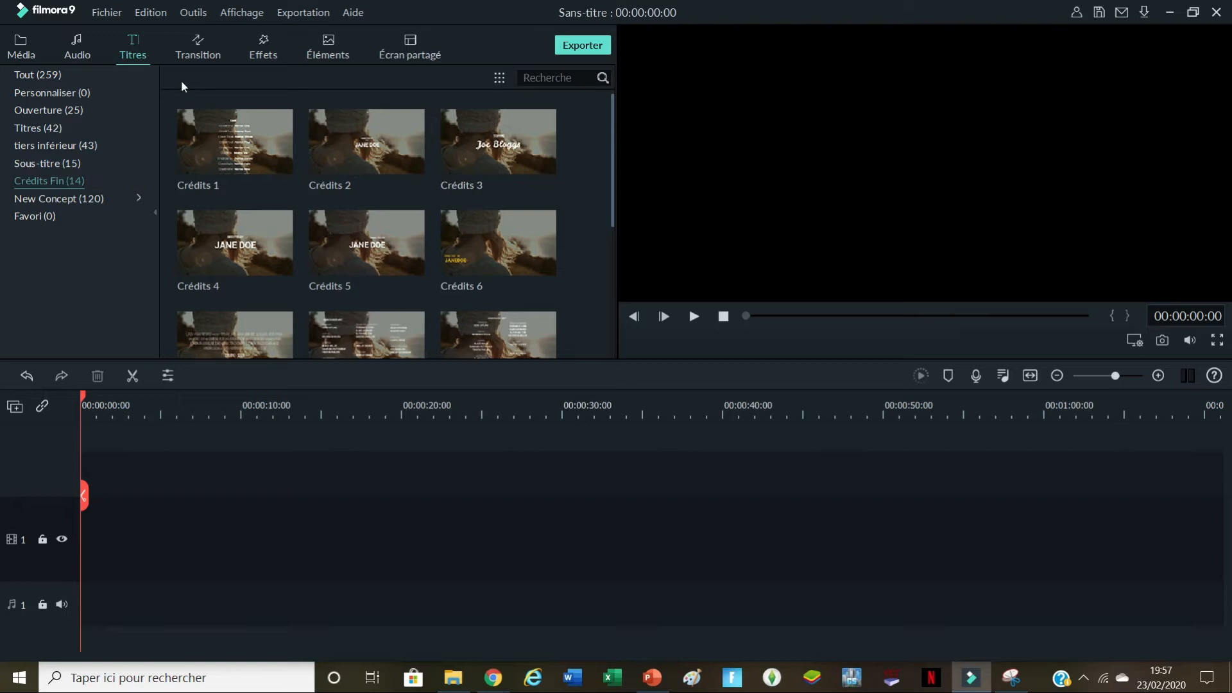
Step: Browse the transition library, including the Style de vie, Diaporama, Linear, Plain Shape and Basique categories
{"action": "left_click", "coordinate": [210, 54]}
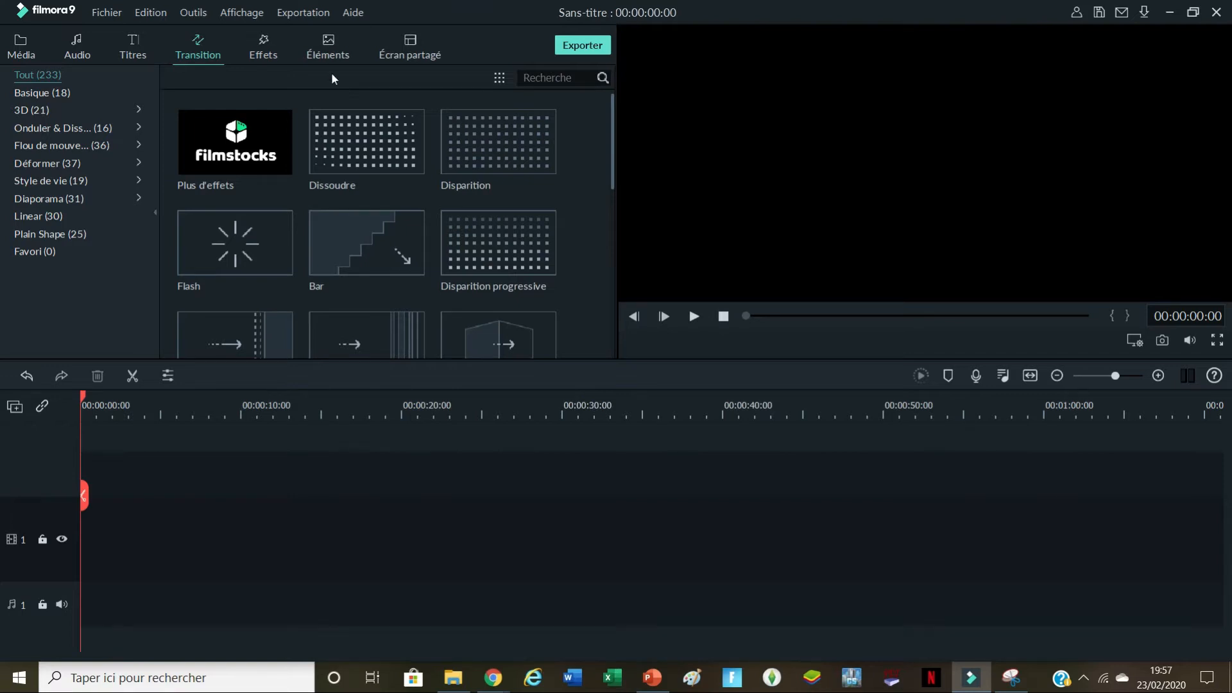
{"action": "mouse_move", "coordinate": [345, 264]}
{"action": "left_click", "coordinate": [46, 182]}
{"action": "left_click", "coordinate": [43, 198]}
{"action": "left_click", "coordinate": [42, 217]}
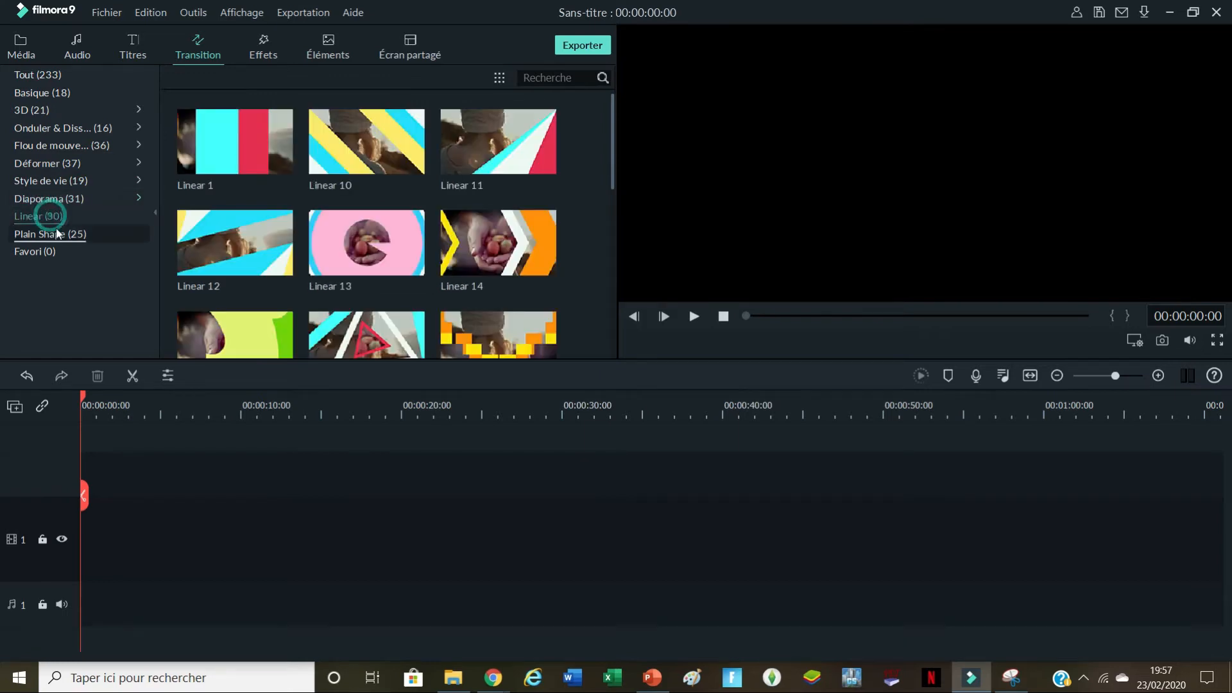
{"action": "left_click", "coordinate": [40, 234]}
{"action": "left_click", "coordinate": [50, 214]}
{"action": "left_click", "coordinate": [51, 128]}
{"action": "left_click", "coordinate": [61, 92]}
{"action": "left_click", "coordinate": [37, 76]}
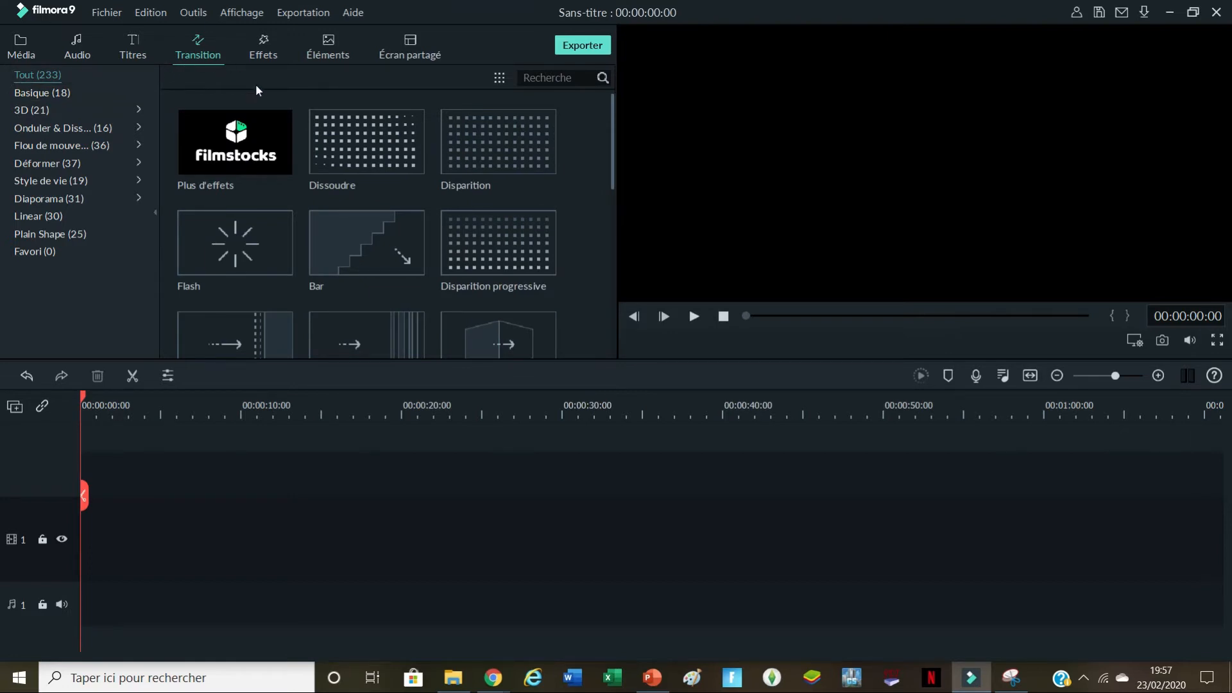
Step: Browse the effects library, including all filters and the Viseur overlay category
{"action": "left_click", "coordinate": [271, 58]}
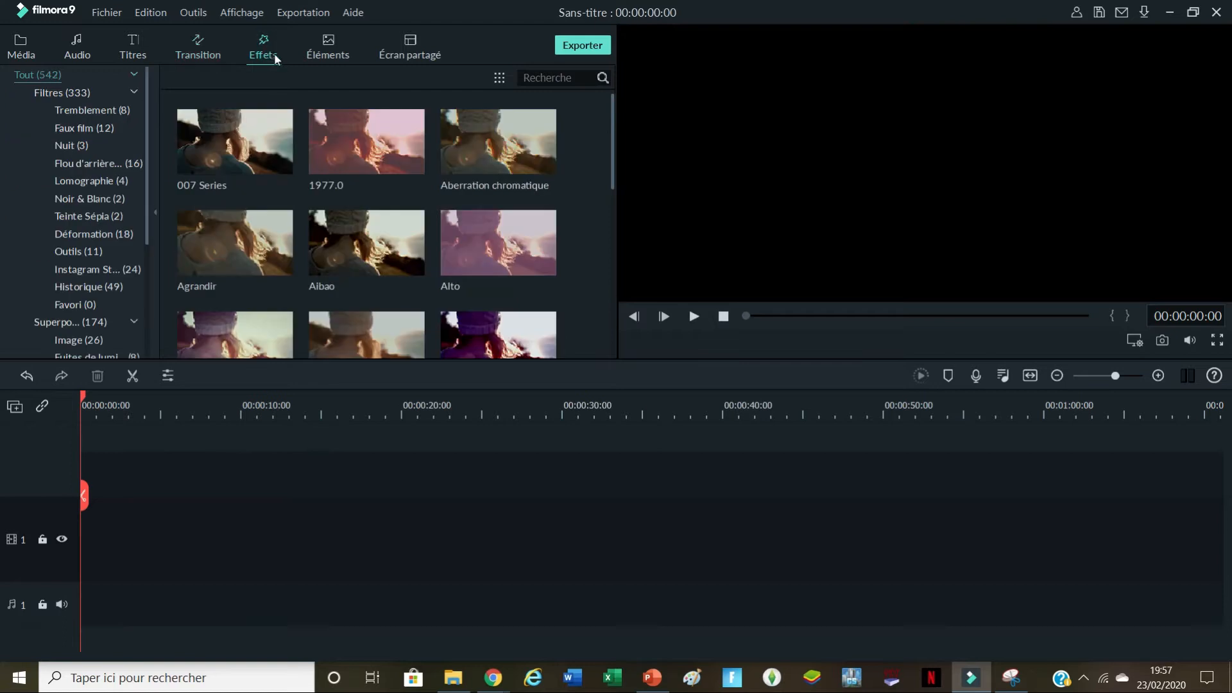
{"action": "mouse_move", "coordinate": [612, 134]}
{"action": "left_mouse_down"}
{"action": "mouse_move", "coordinate": [607, 214]}
{"action": "mouse_move", "coordinate": [601, 117]}
{"action": "left_mouse_up"}
{"action": "scroll", "coordinate": [557, 191], "scroll_direction": "down", "scroll_amount": 4}
{"action": "scroll", "coordinate": [60, 246], "scroll_direction": "down", "scroll_amount": 1}
{"action": "scroll", "coordinate": [60, 246], "scroll_direction": "down", "scroll_amount": 2}
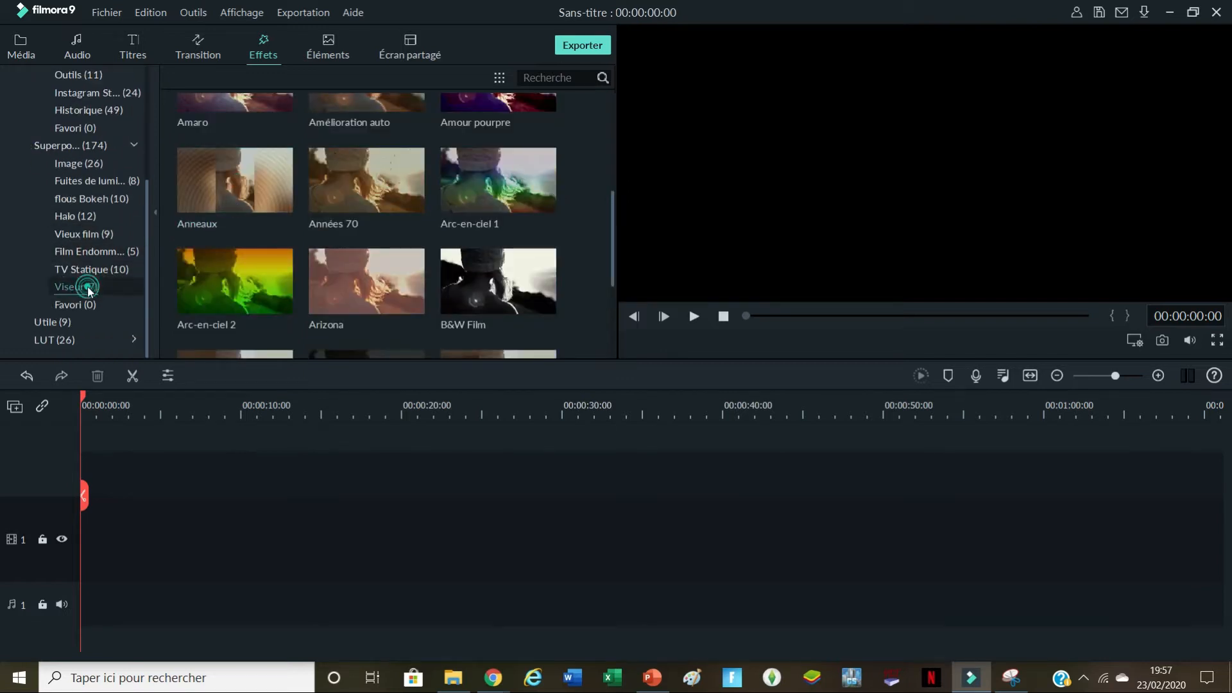
{"action": "left_click", "coordinate": [88, 289]}
{"action": "scroll", "coordinate": [419, 276], "scroll_direction": "down", "scroll_amount": 1}
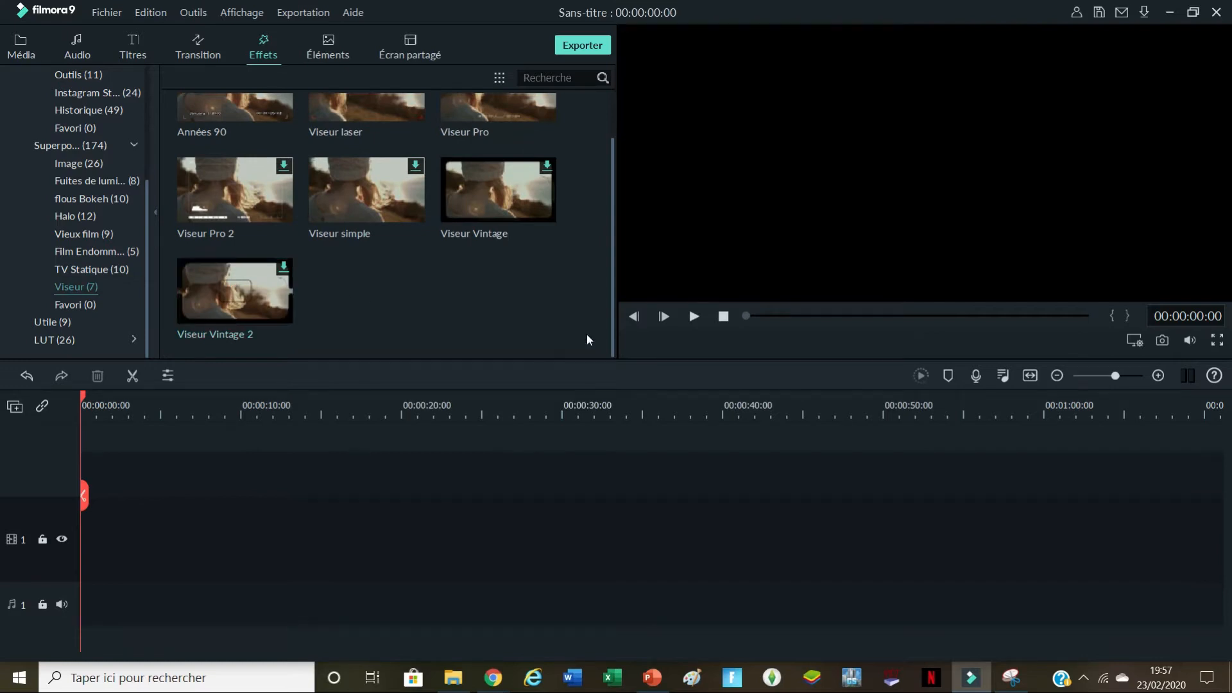
{"action": "scroll", "coordinate": [501, 321], "scroll_direction": "up", "scroll_amount": 1}
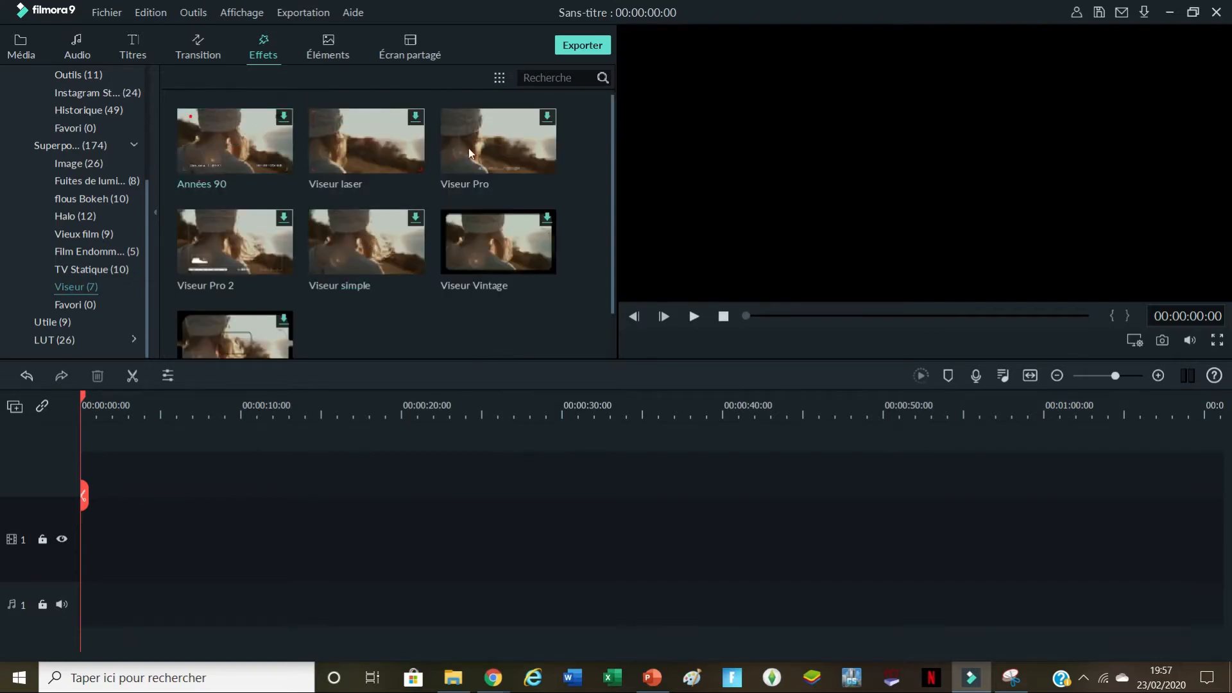
{"action": "scroll", "coordinate": [596, 256], "scroll_direction": "down", "scroll_amount": 1}
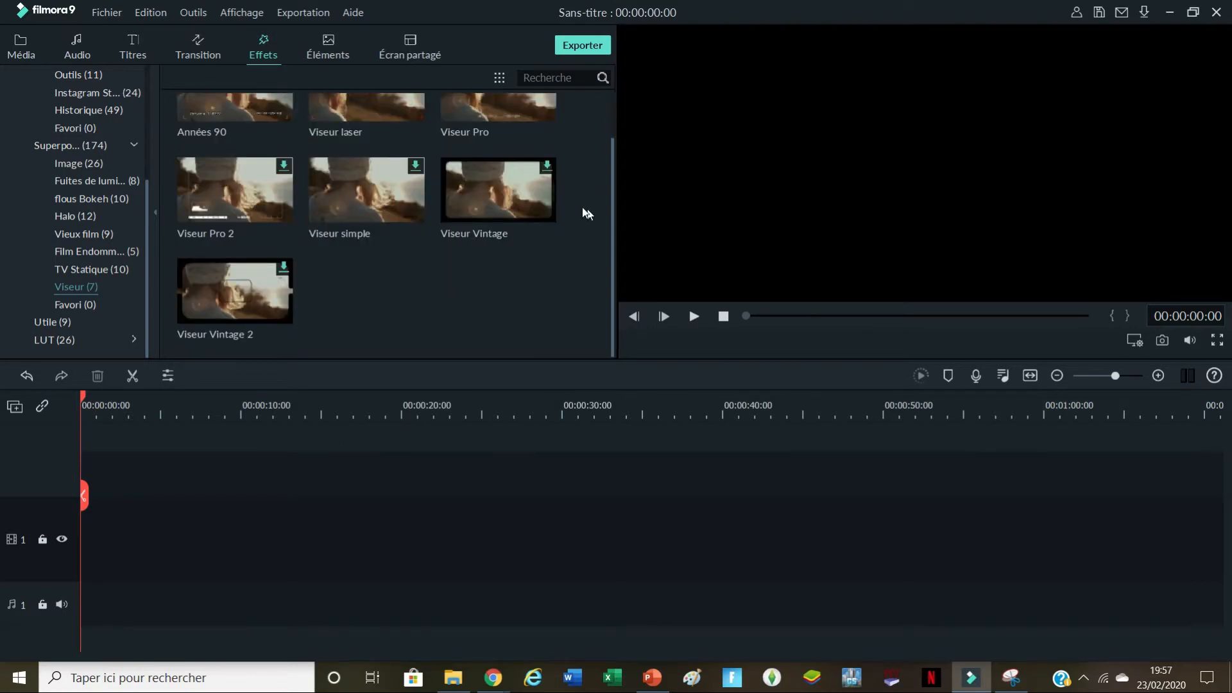
Step: Look through the complete elements library, including the animal, badge and drawing elements
{"action": "left_click", "coordinate": [325, 41]}
{"action": "scroll", "coordinate": [491, 136], "scroll_direction": "down", "scroll_amount": 6}
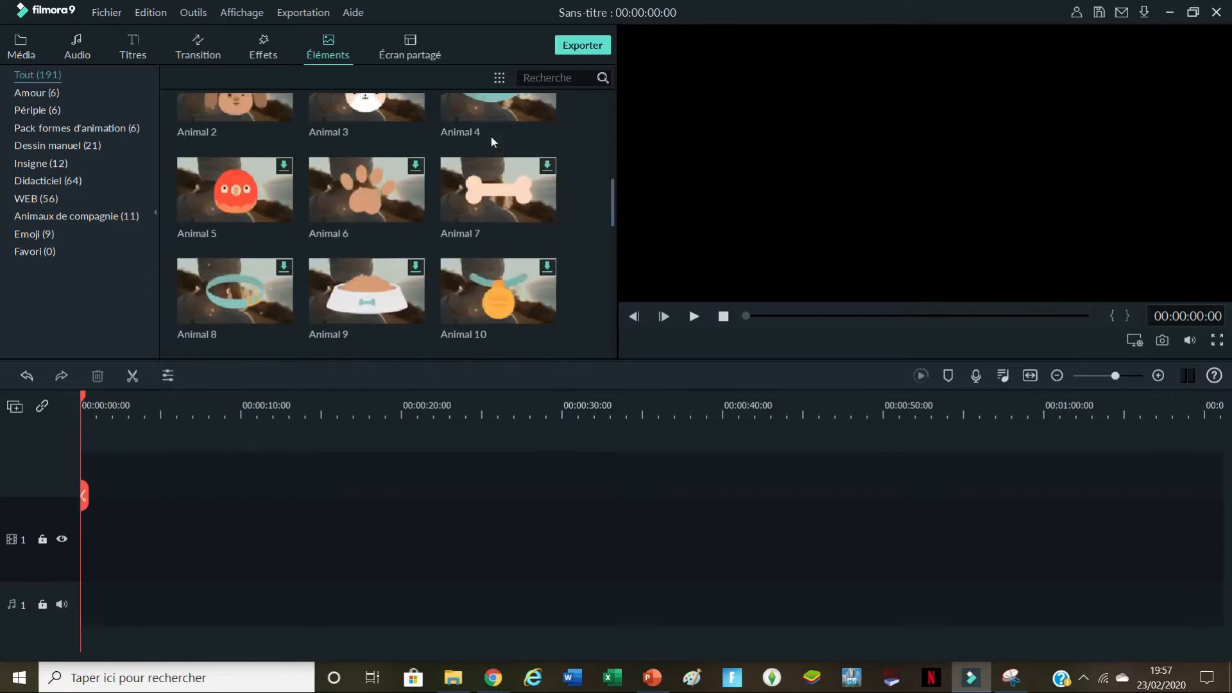
{"action": "scroll", "coordinate": [494, 273], "scroll_direction": "up", "scroll_amount": 3}
{"action": "scroll", "coordinate": [554, 308], "scroll_direction": "down", "scroll_amount": 3}
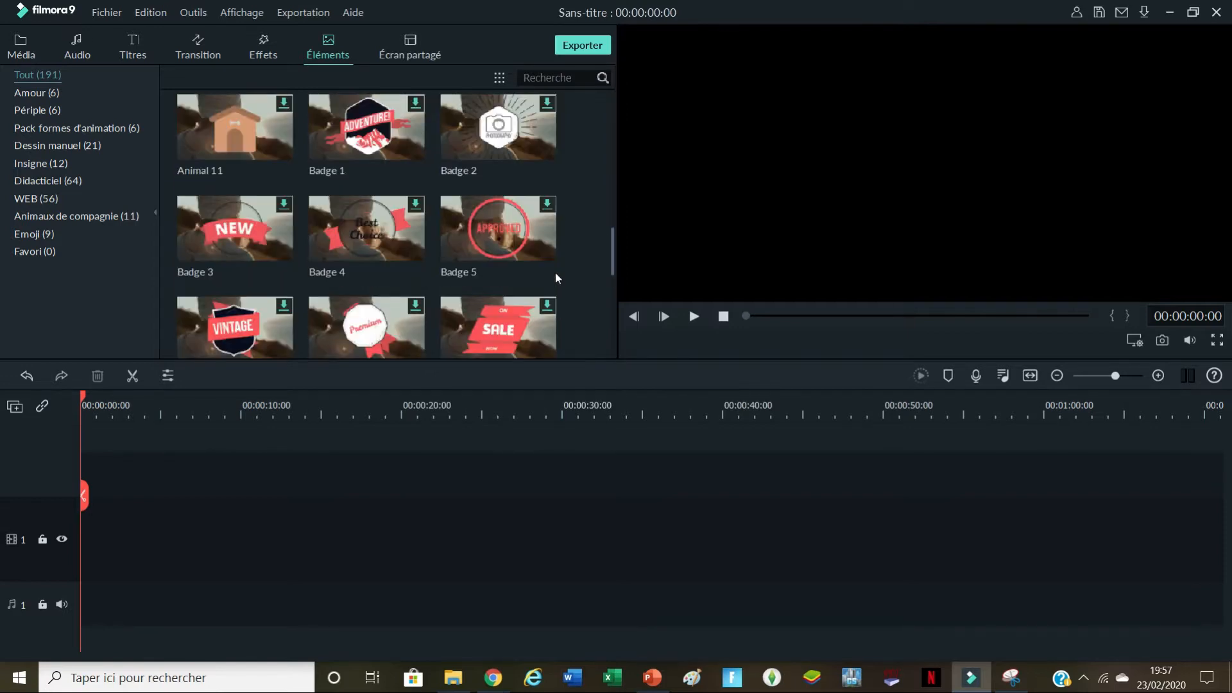
{"action": "scroll", "coordinate": [556, 273], "scroll_direction": "down", "scroll_amount": 4}
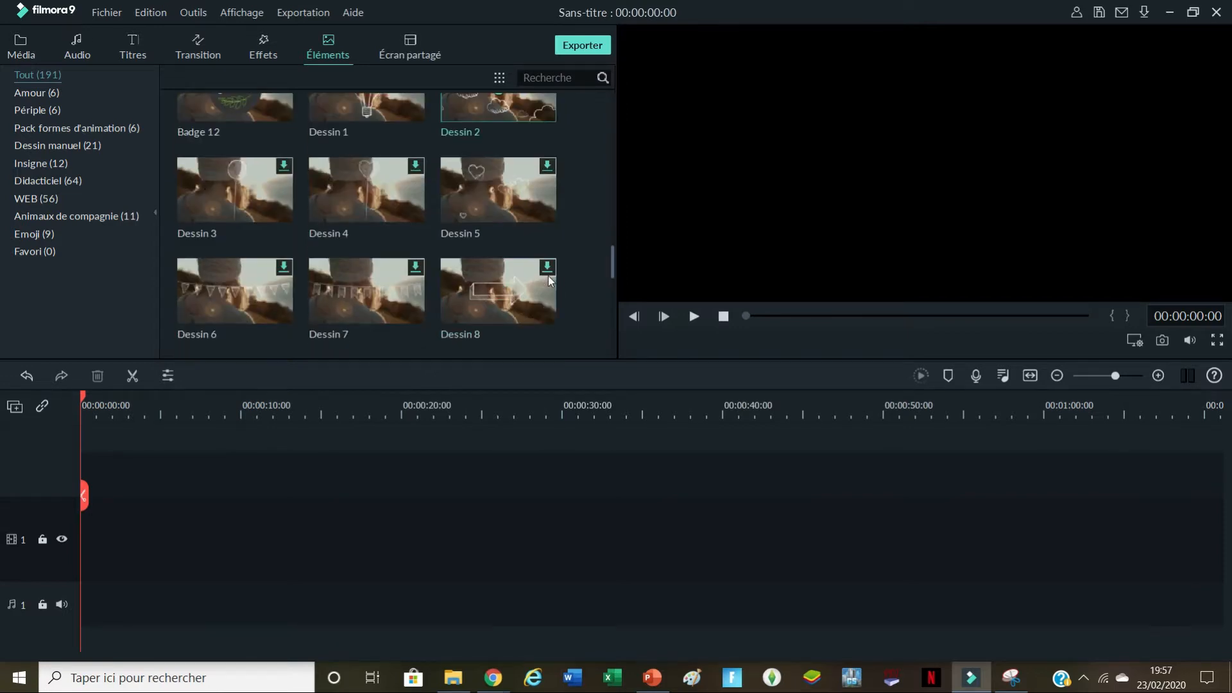
{"action": "scroll", "coordinate": [537, 279], "scroll_direction": "up", "scroll_amount": 2}
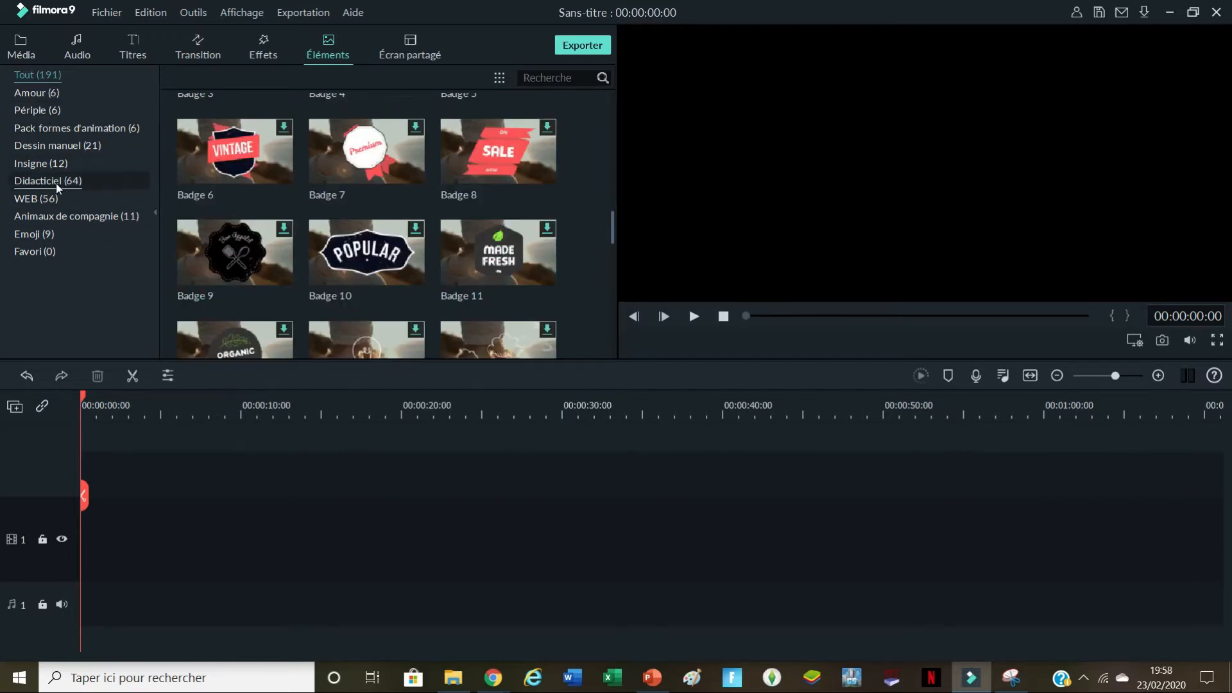
Step: Browse the WEB, Animaux de compagnie and Dessin manuel element categories, and return to the list of all elements
{"action": "left_click", "coordinate": [50, 201]}
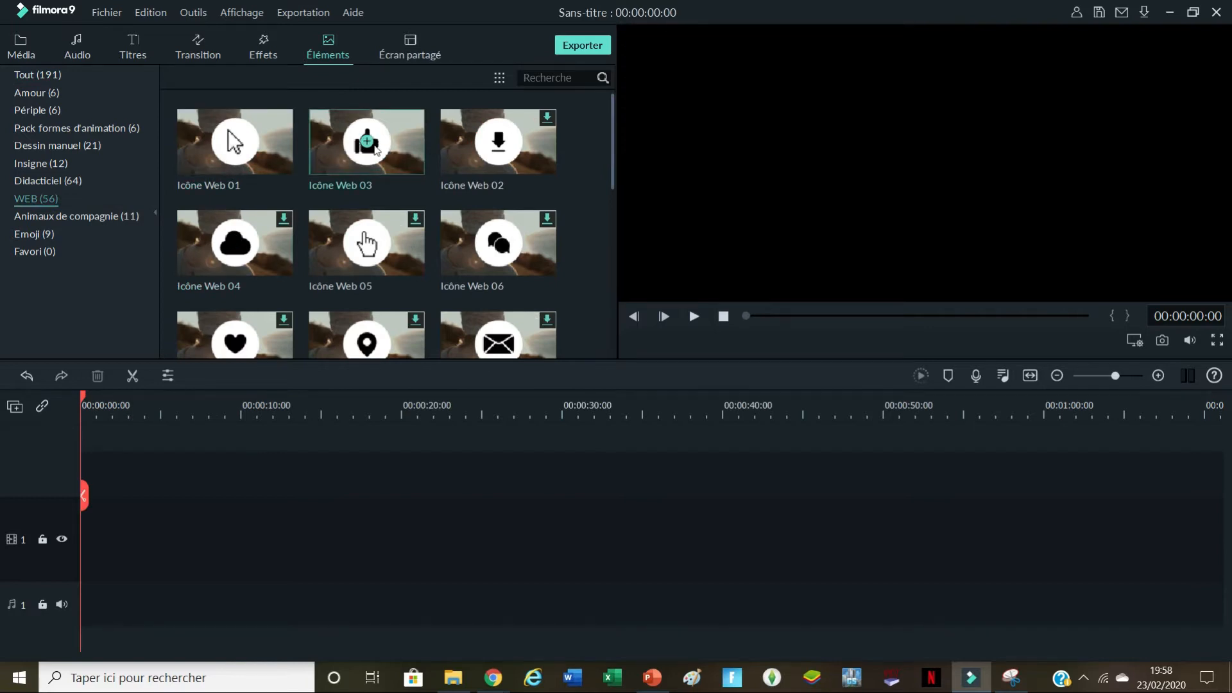
{"action": "scroll", "coordinate": [411, 173], "scroll_direction": "down", "scroll_amount": 3}
{"action": "scroll", "coordinate": [418, 178], "scroll_direction": "down", "scroll_amount": 15}
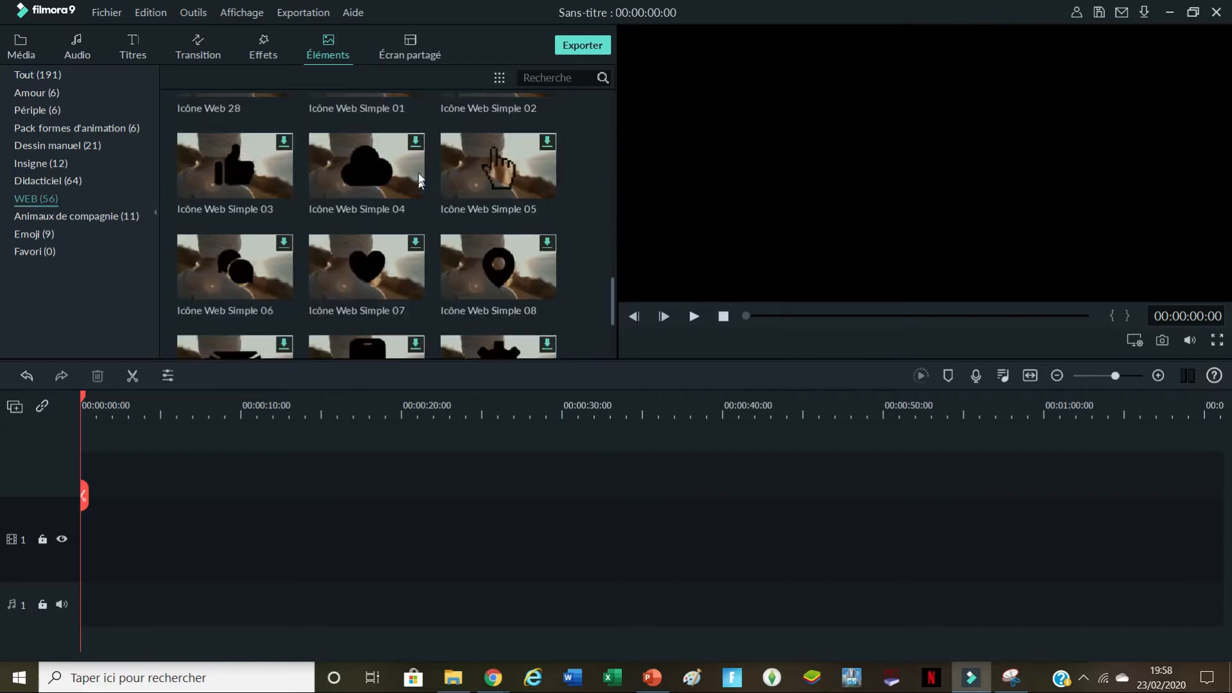
{"action": "scroll", "coordinate": [460, 227], "scroll_direction": "up", "scroll_amount": 18}
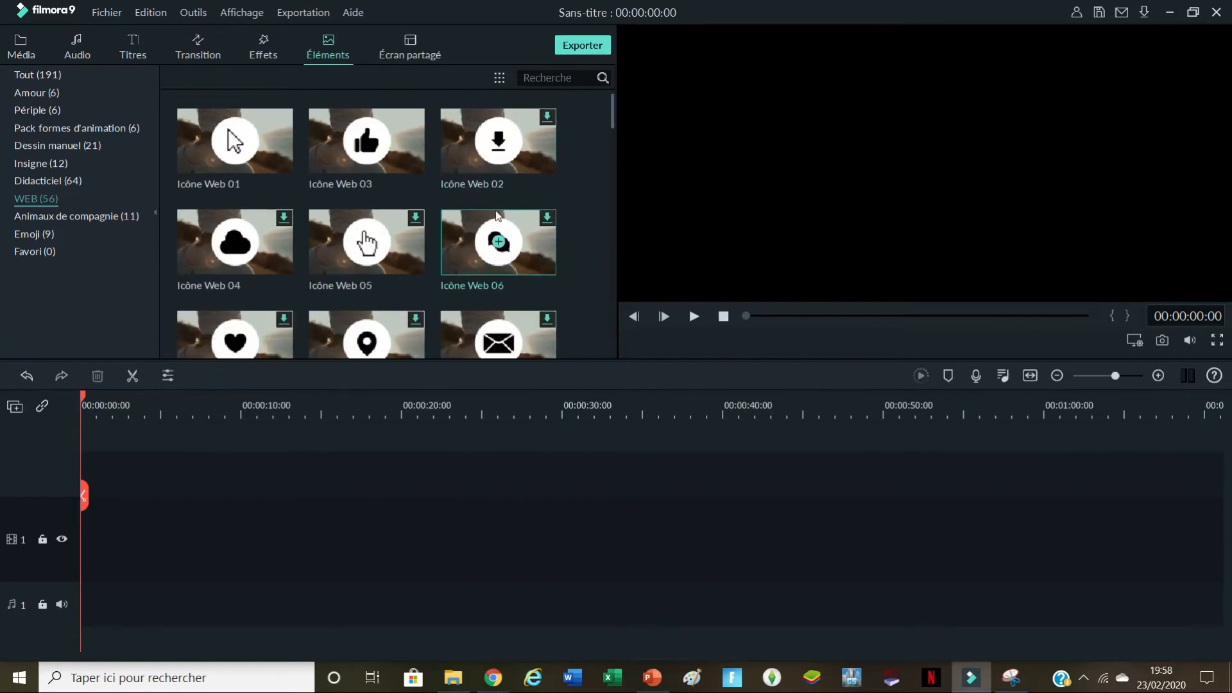
{"action": "left_click", "coordinate": [89, 217]}
{"action": "left_click", "coordinate": [36, 198]}
{"action": "left_click", "coordinate": [58, 146]}
{"action": "left_click", "coordinate": [23, 76]}
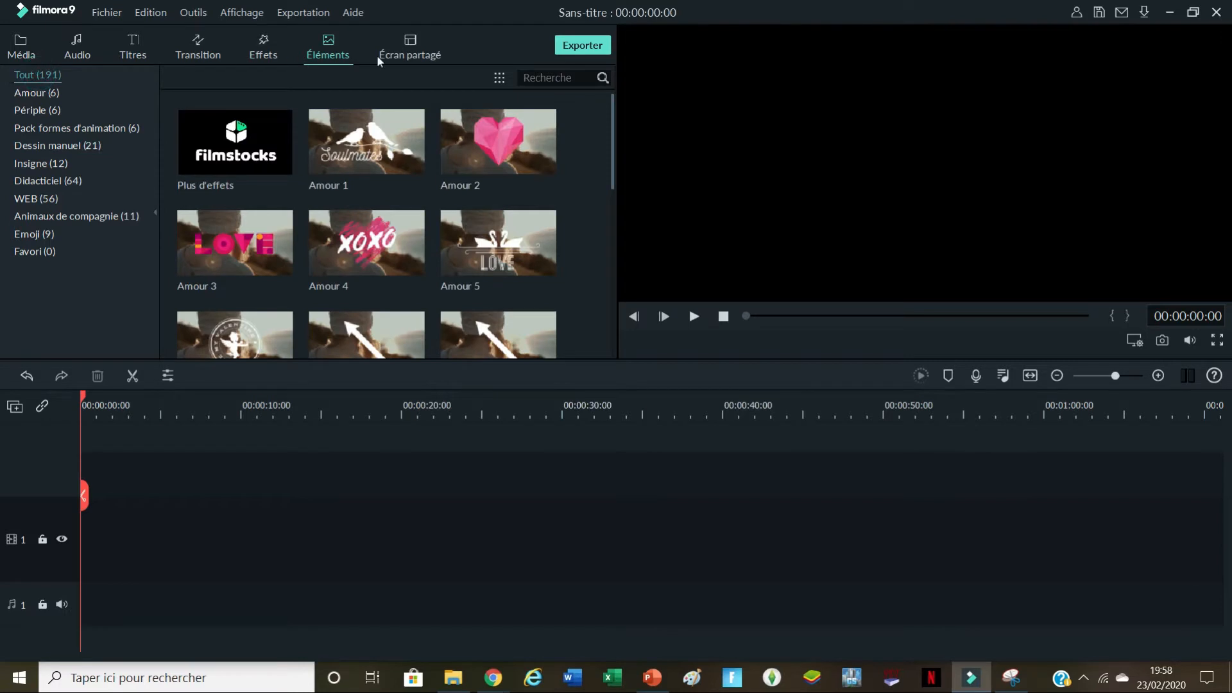
Step: View the split-screen layouts and return to the project media folder
{"action": "left_click", "coordinate": [405, 56]}
{"action": "mouse_move", "coordinate": [422, 120]}
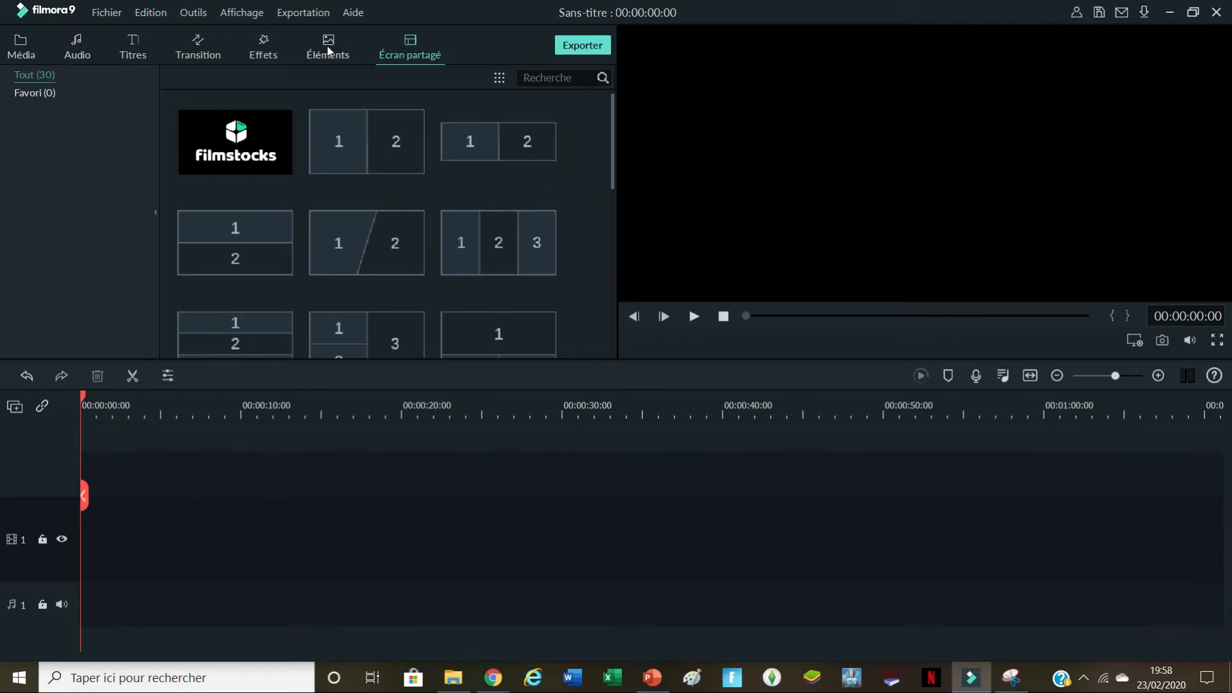
{"action": "left_click", "coordinate": [29, 47]}
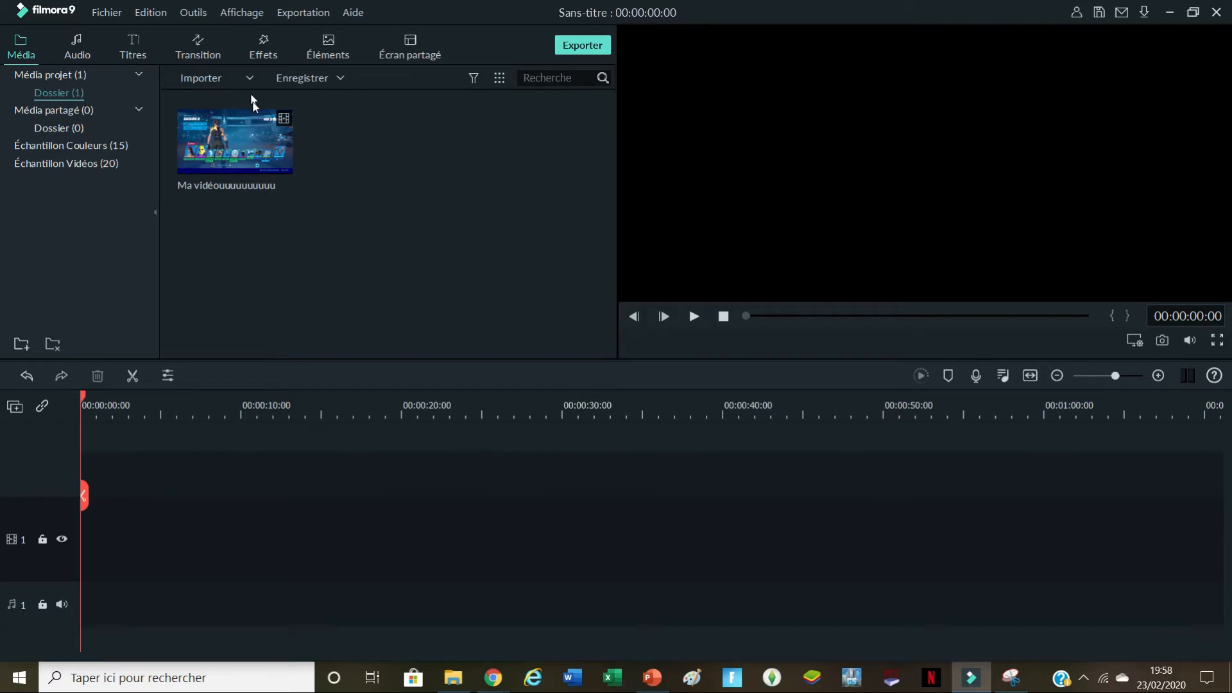
Step: Add the imported video to the start of the video track, and undo the addition
{"action": "mouse_move", "coordinate": [236, 147]}
{"action": "left_click_drag", "start_coordinate": [87, 499], "coordinate": [9, 491]}
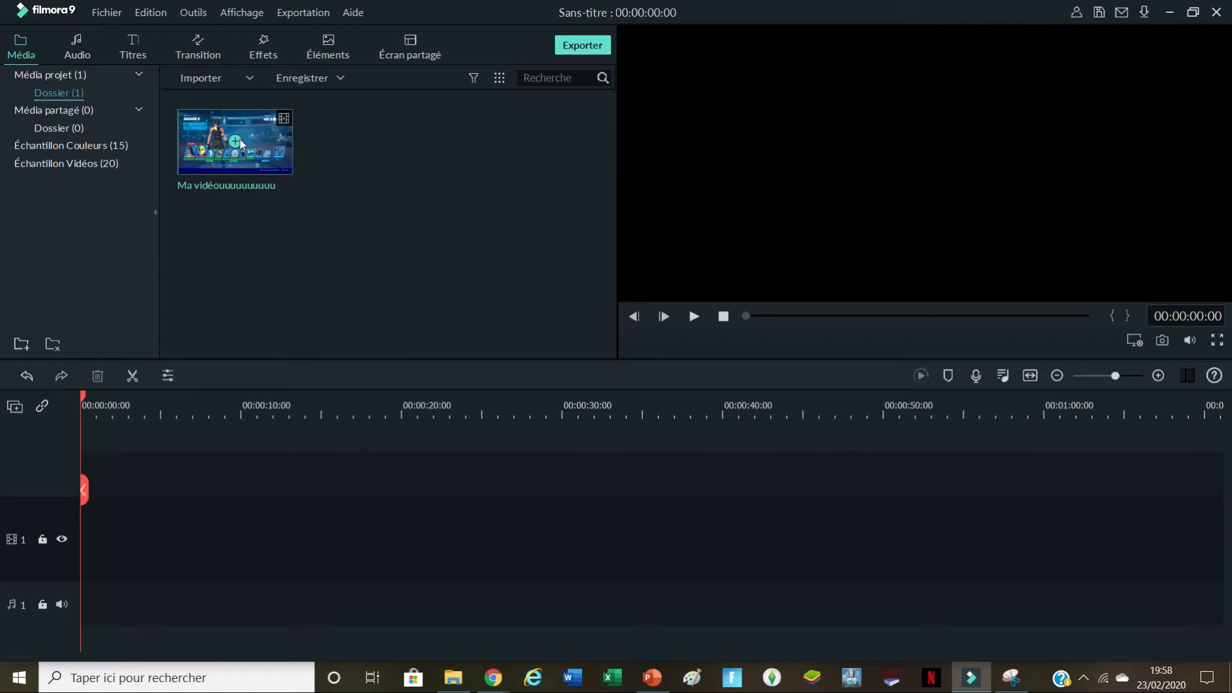
{"action": "left_click", "coordinate": [96, 401]}
{"action": "left_click_drag", "start_coordinate": [114, 403], "coordinate": [24, 407]}
{"action": "left_click", "coordinate": [237, 142]}
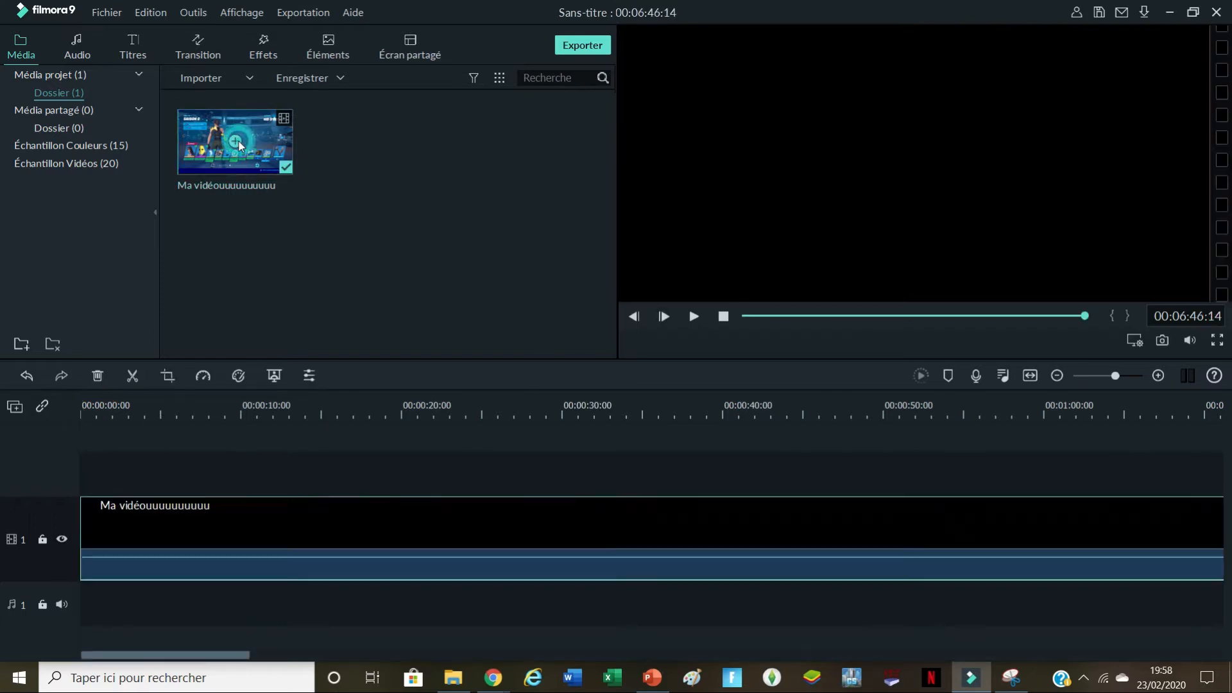
{"action": "left_click_drag", "start_coordinate": [172, 656], "coordinate": [102, 632]}
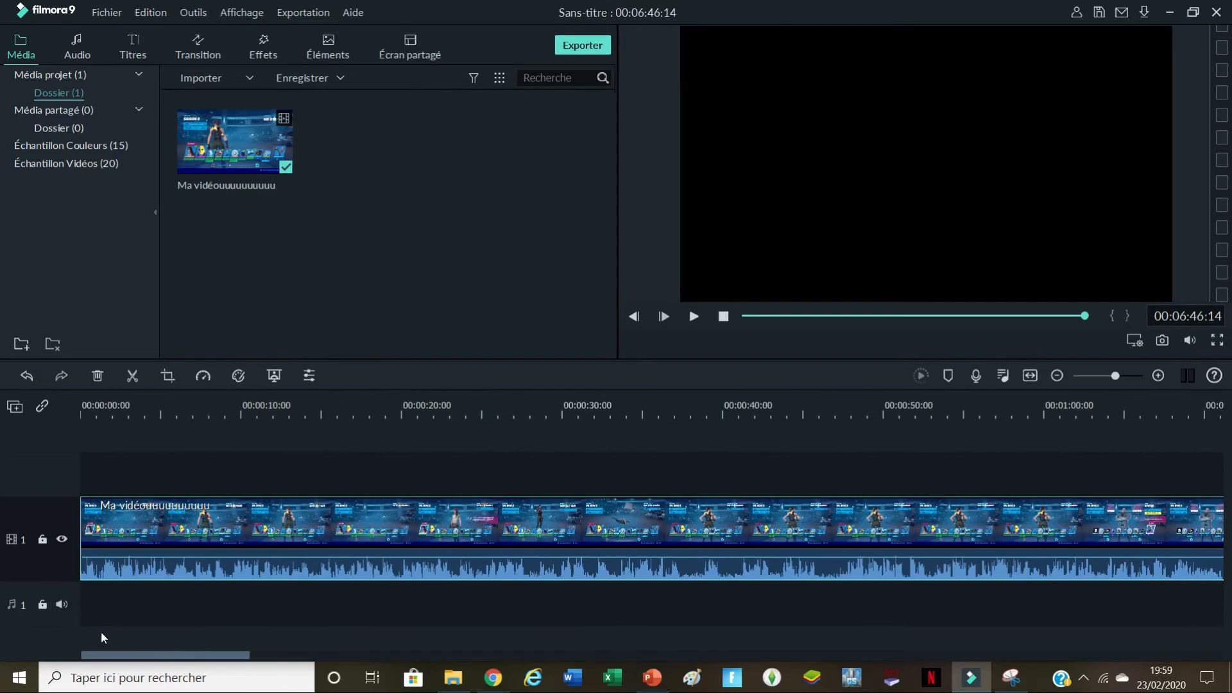
{"action": "left_click", "coordinate": [27, 377]}
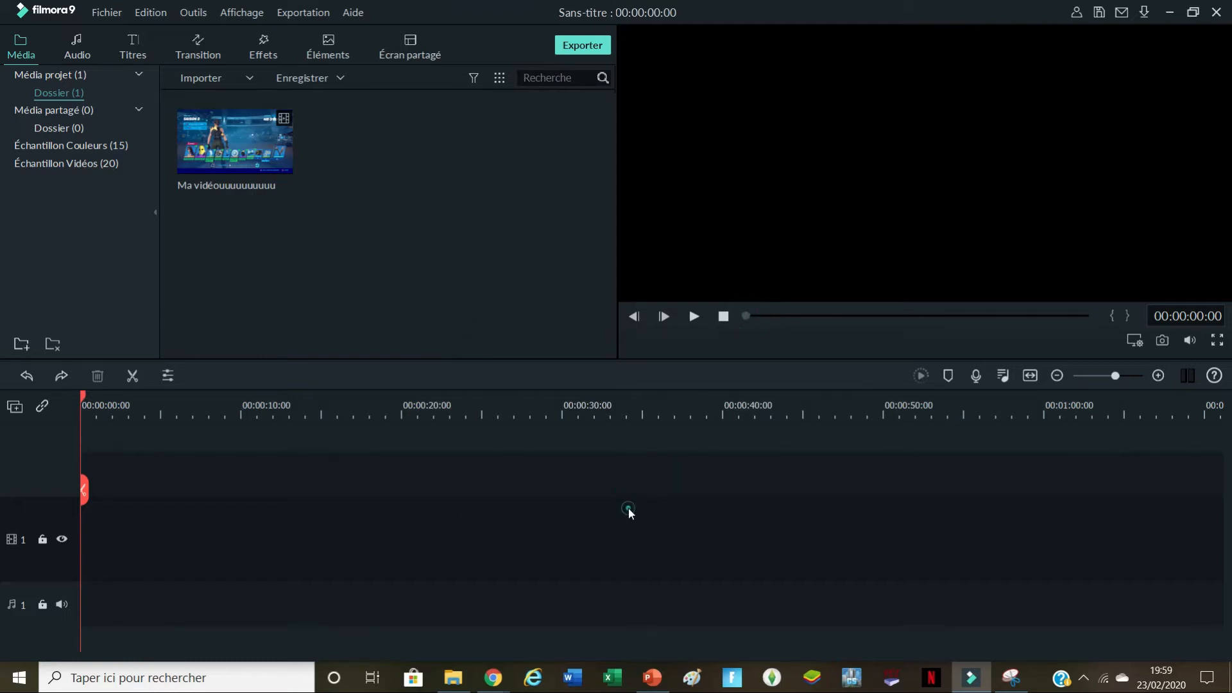
Step: Move the playhead to about 31 seconds and insert the imported video there on the video track
{"action": "left_click", "coordinate": [84, 391]}
{"action": "left_click_drag", "start_coordinate": [90, 395], "coordinate": [583, 410]}
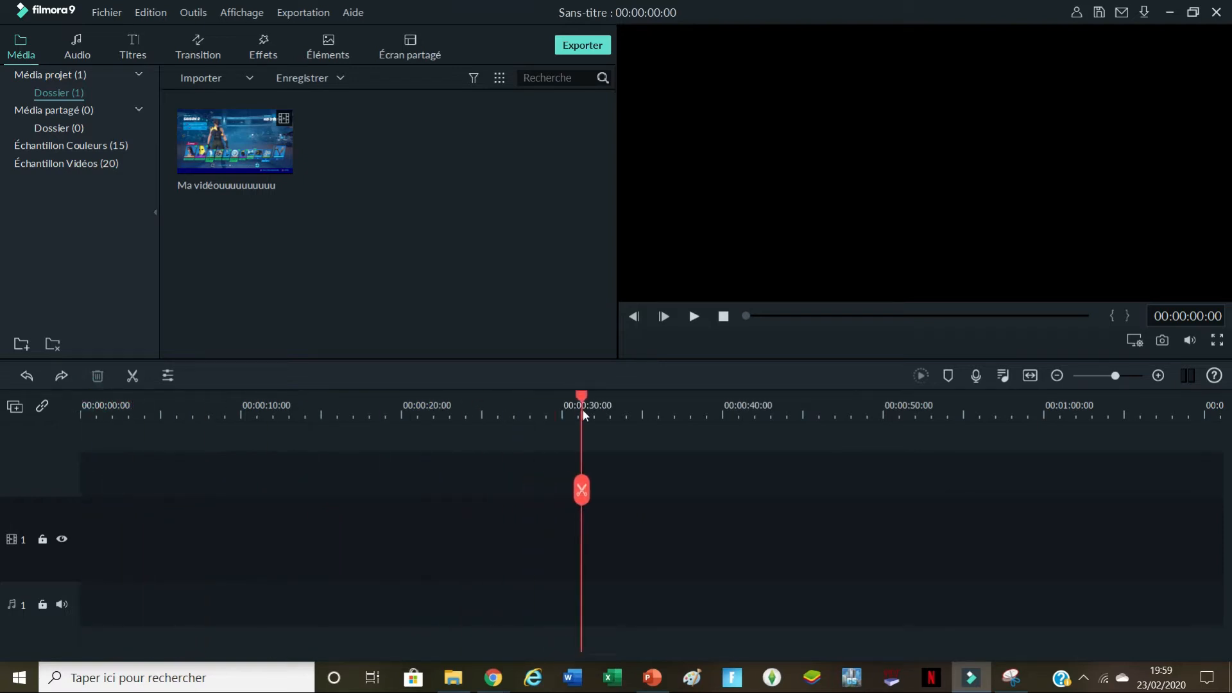
{"action": "left_click", "coordinate": [234, 141]}
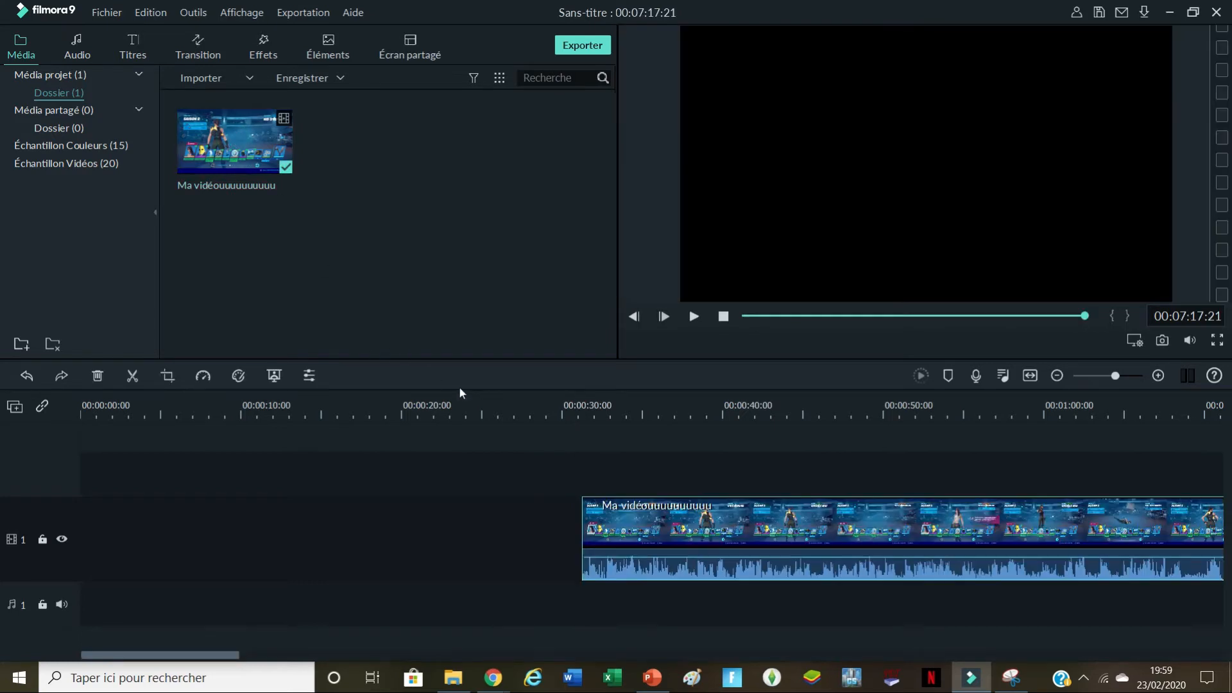
Step: Delete the empty gap before the clip so that it starts at the beginning of the timeline
{"action": "left_click", "coordinate": [485, 543]}
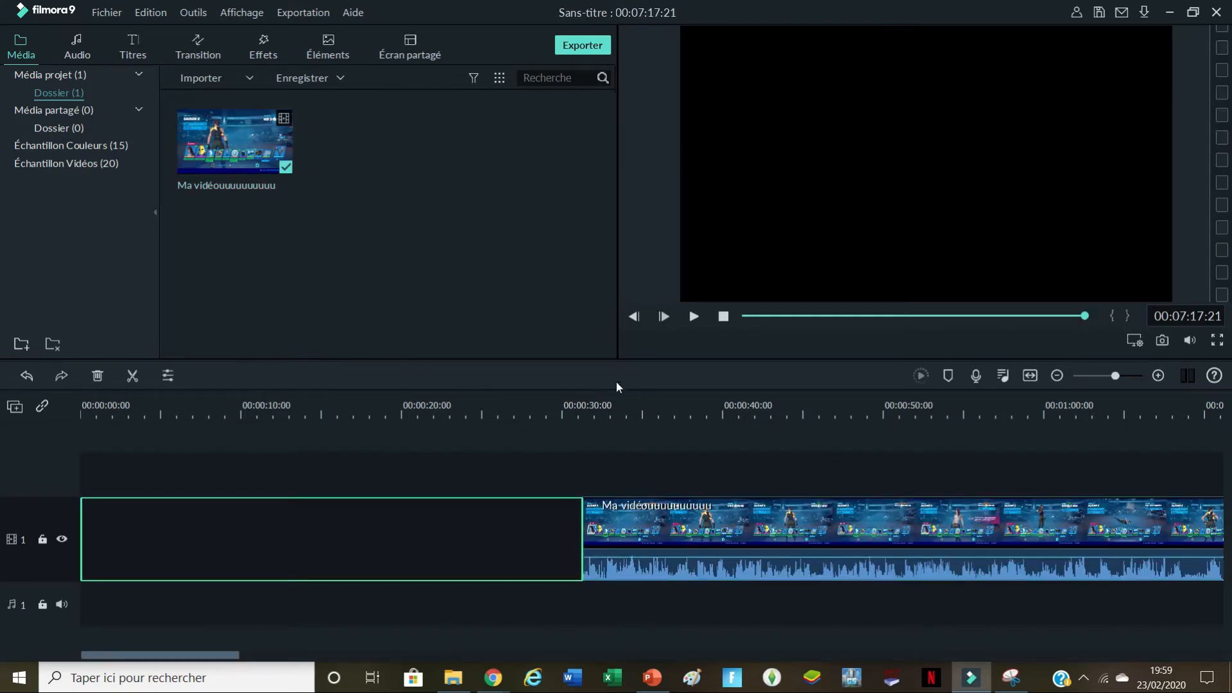
{"action": "left_click", "coordinate": [556, 454]}
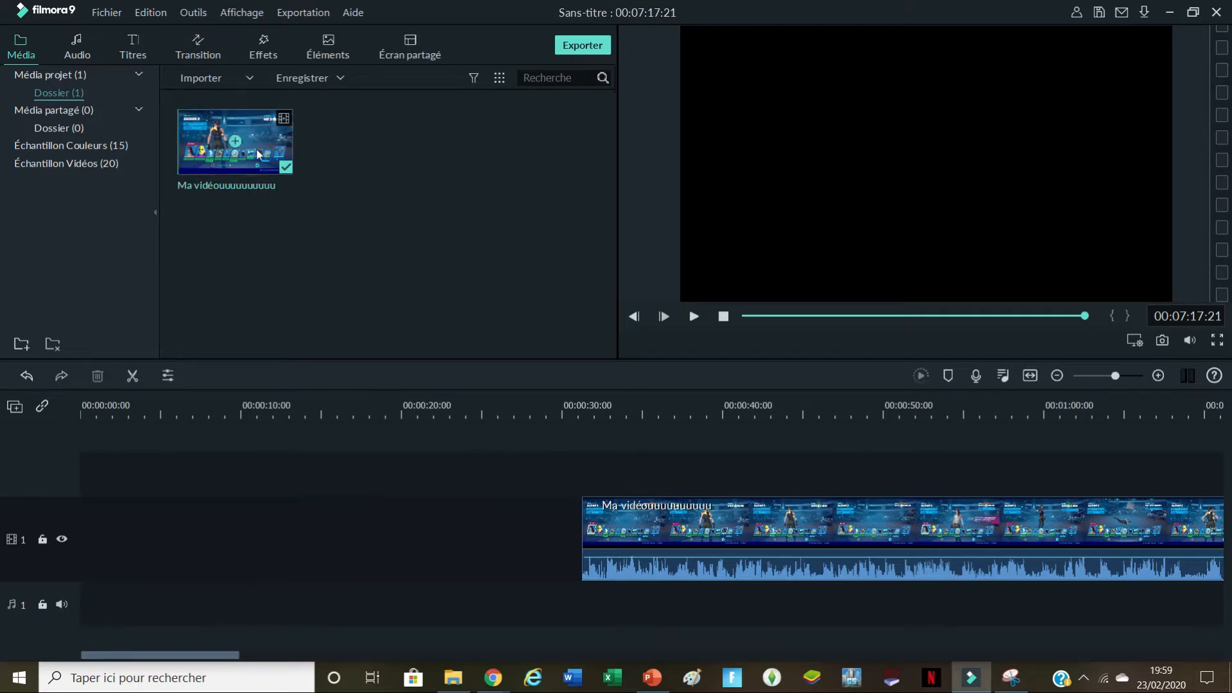
{"action": "left_click", "coordinate": [495, 528]}
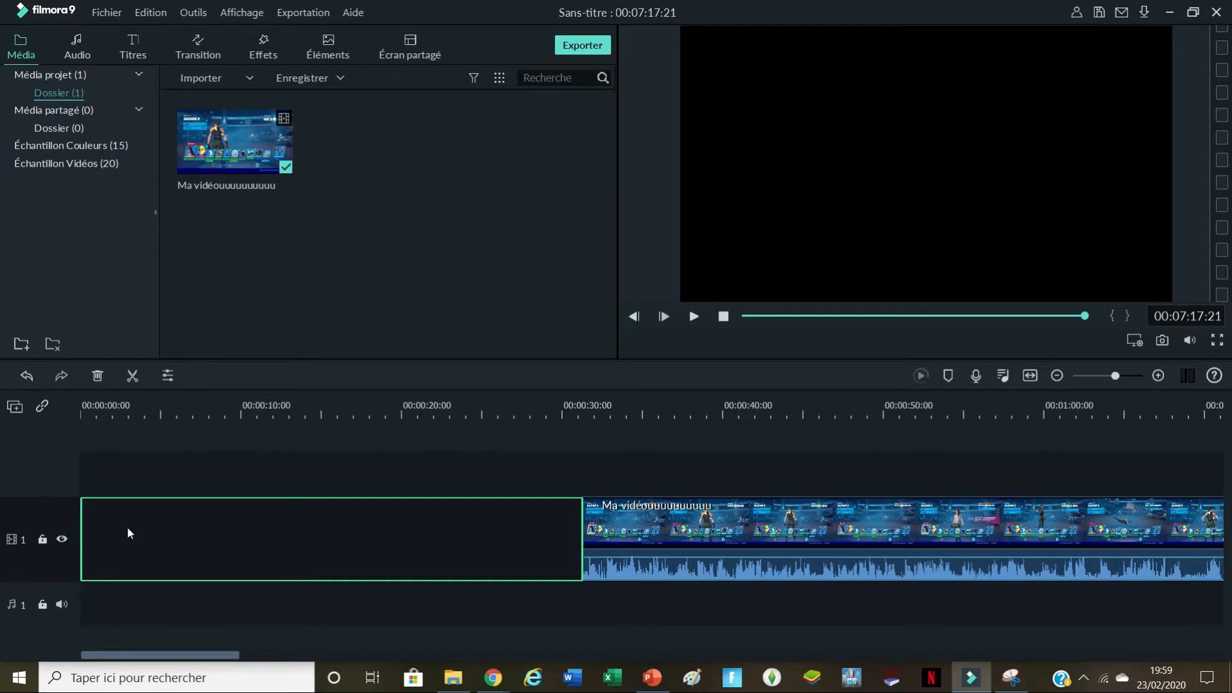
{"action": "key", "text": "Delete"}
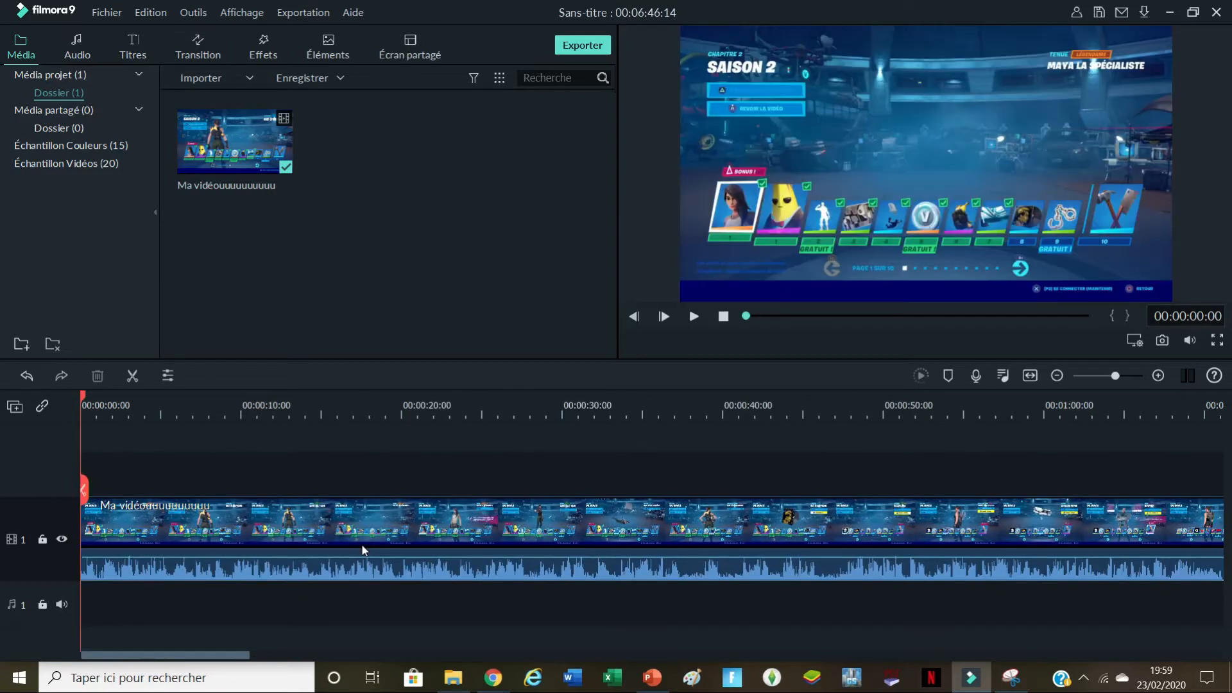
Step: Delete the clip from the timeline and add the imported video again at the start of the video track
{"action": "left_click", "coordinate": [370, 537]}
{"action": "key", "text": "Delete"}
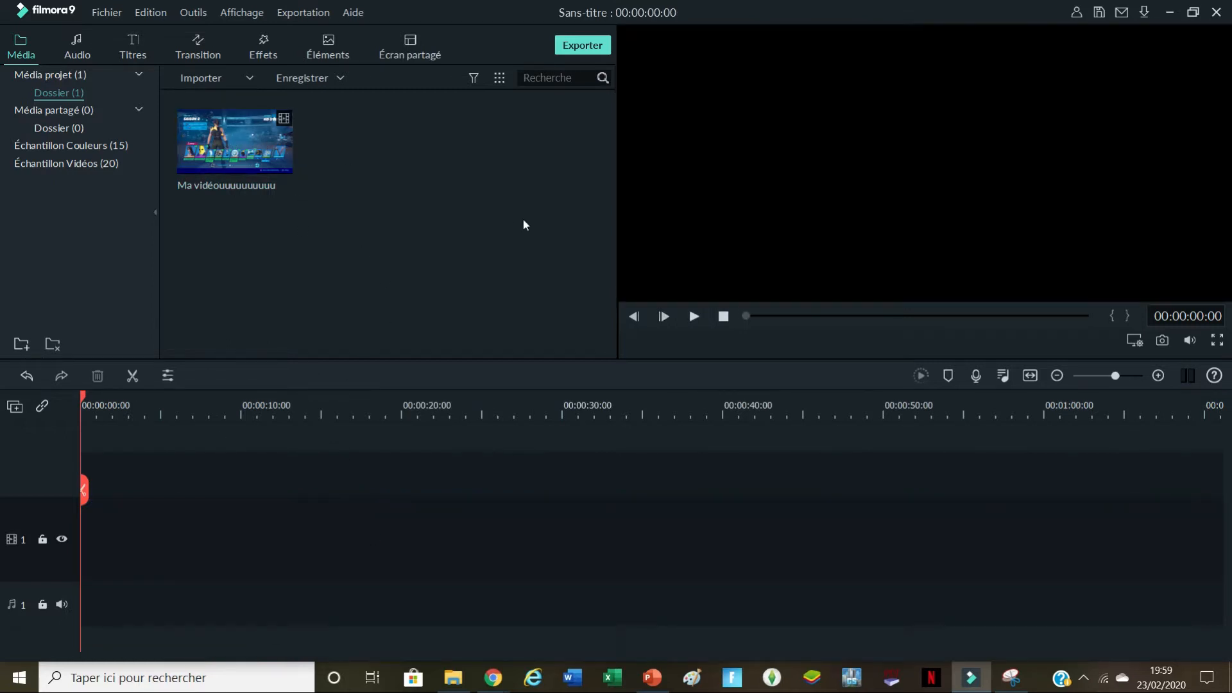
{"action": "left_click", "coordinate": [237, 140]}
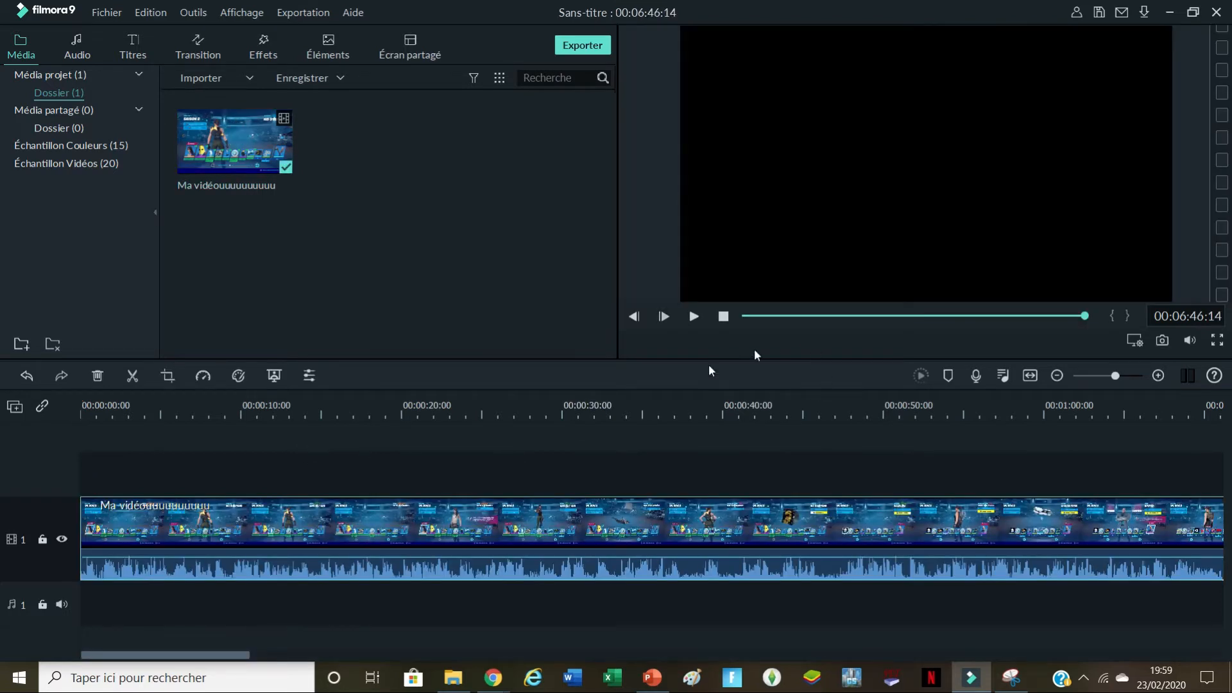
Step: Split the video clip on the timeline at 00:04:44:05
{"action": "left_click_drag", "start_coordinate": [201, 656], "coordinate": [432, 521]}
{"action": "mouse_move", "coordinate": [267, 124]}
{"action": "left_click_drag", "start_coordinate": [1010, 321], "coordinate": [982, 321]}
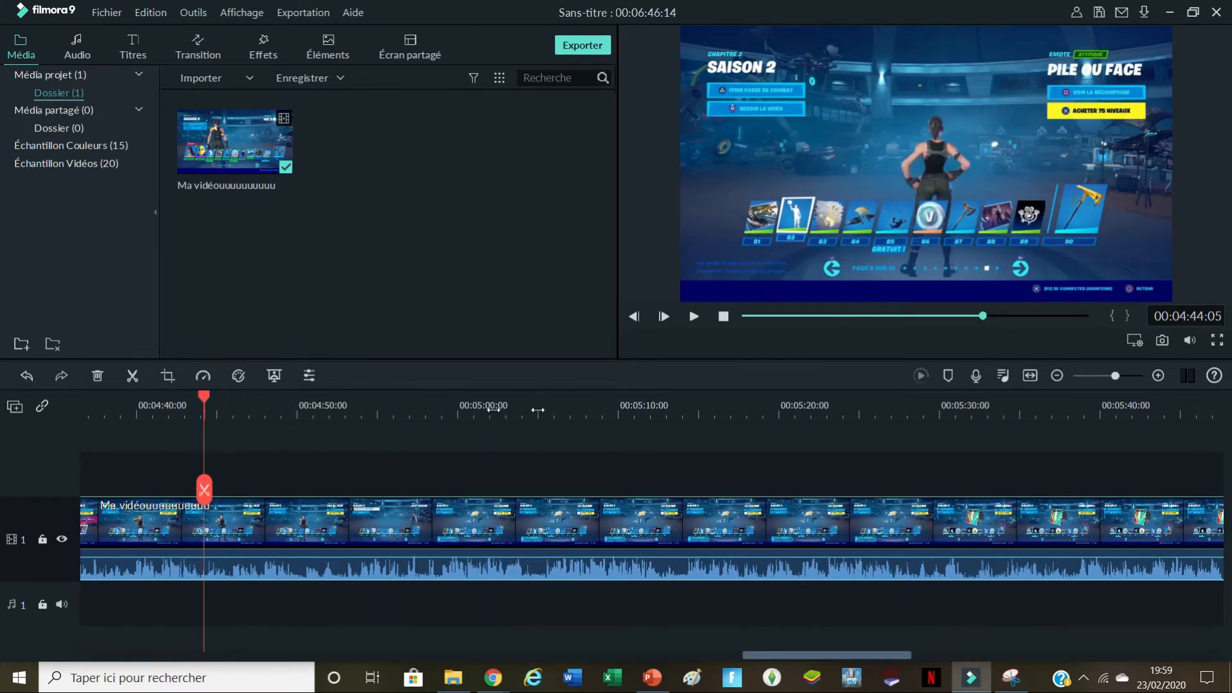
{"action": "left_click", "coordinate": [204, 491]}
{"action": "left_click_drag", "start_coordinate": [309, 535], "coordinate": [229, 550]}
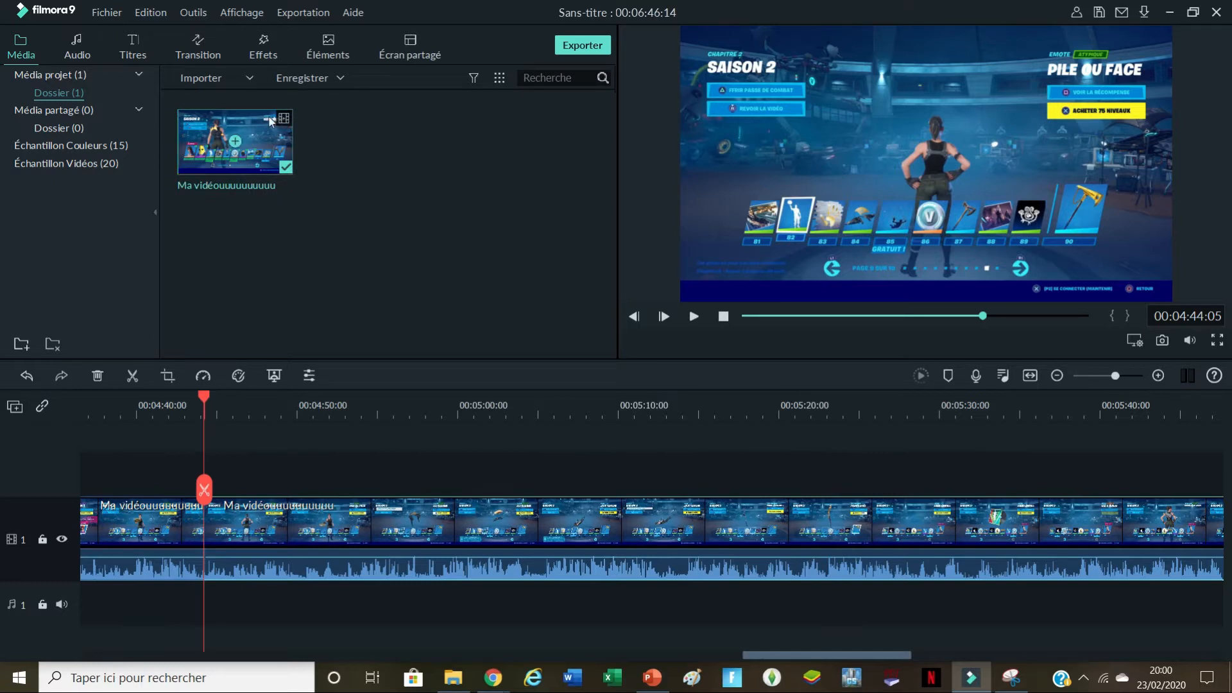
Step: Insert a second copy of the imported video at the split point, and undo all edits back to an empty timeline
{"action": "left_click_drag", "start_coordinate": [270, 121], "coordinate": [207, 521]}
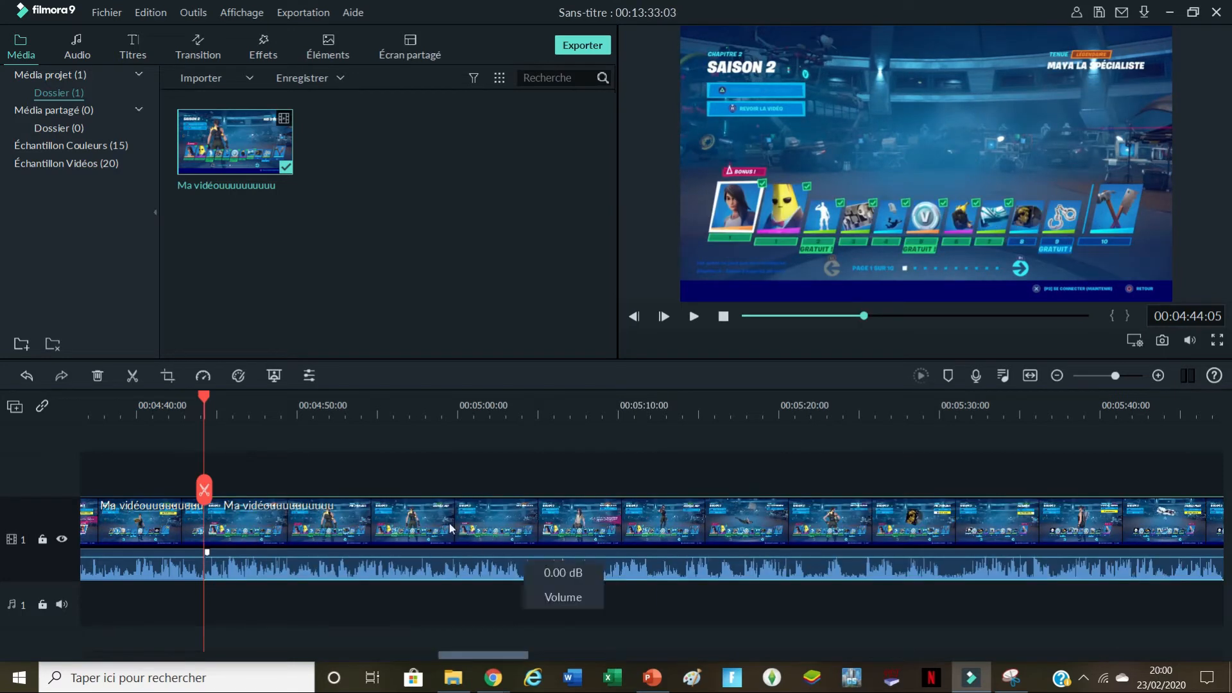
{"action": "key", "text": "ctrl+z"}
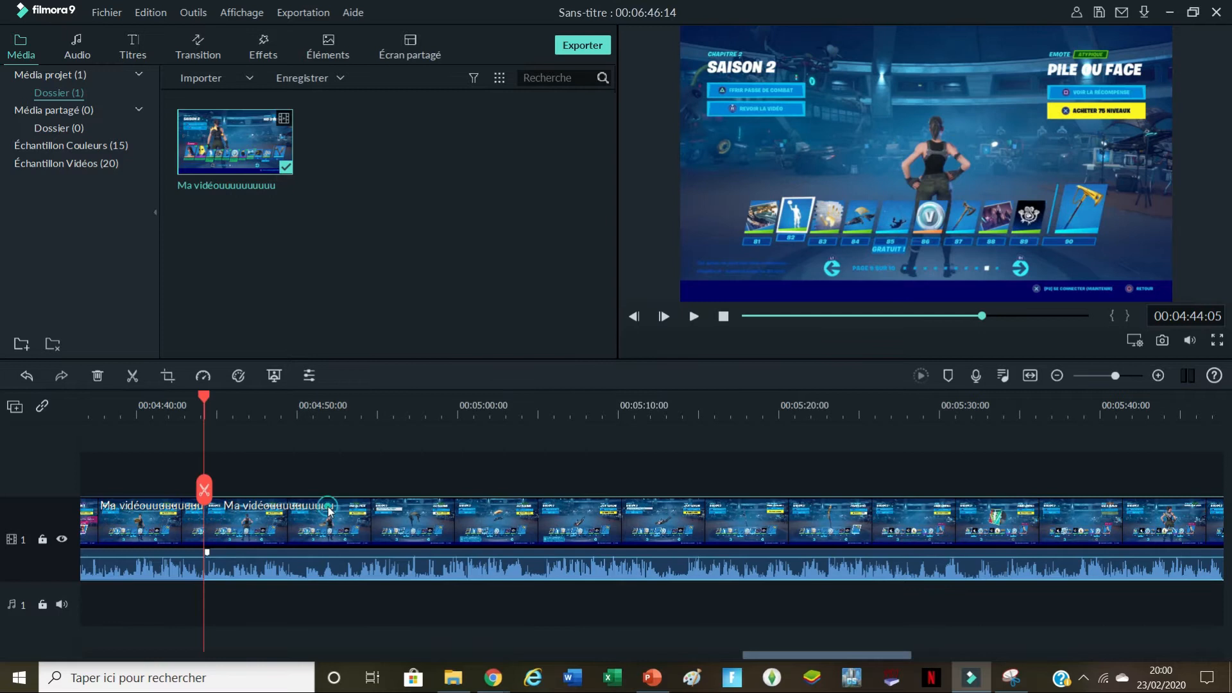
{"action": "key", "text": "ctrl+z"}
{"action": "key", "text": "ctrl+z"}
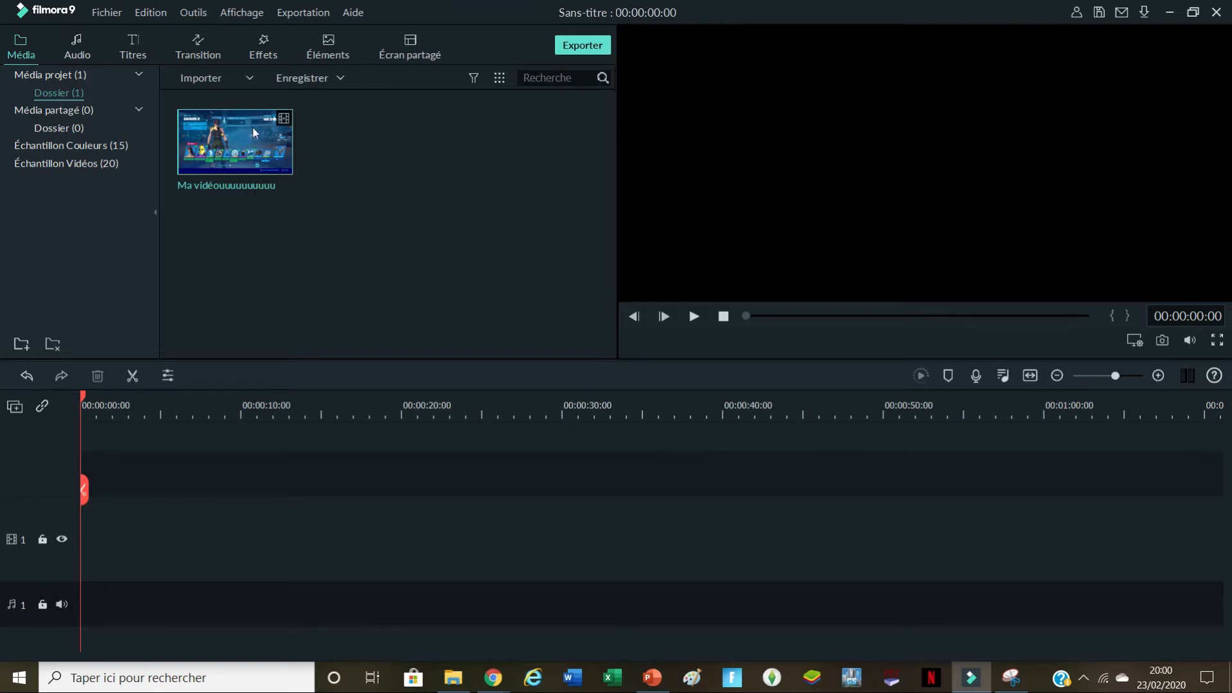
Step: Place the imported video at the start of the video track and lower its clip audio to silence
{"action": "left_click", "coordinate": [240, 149]}
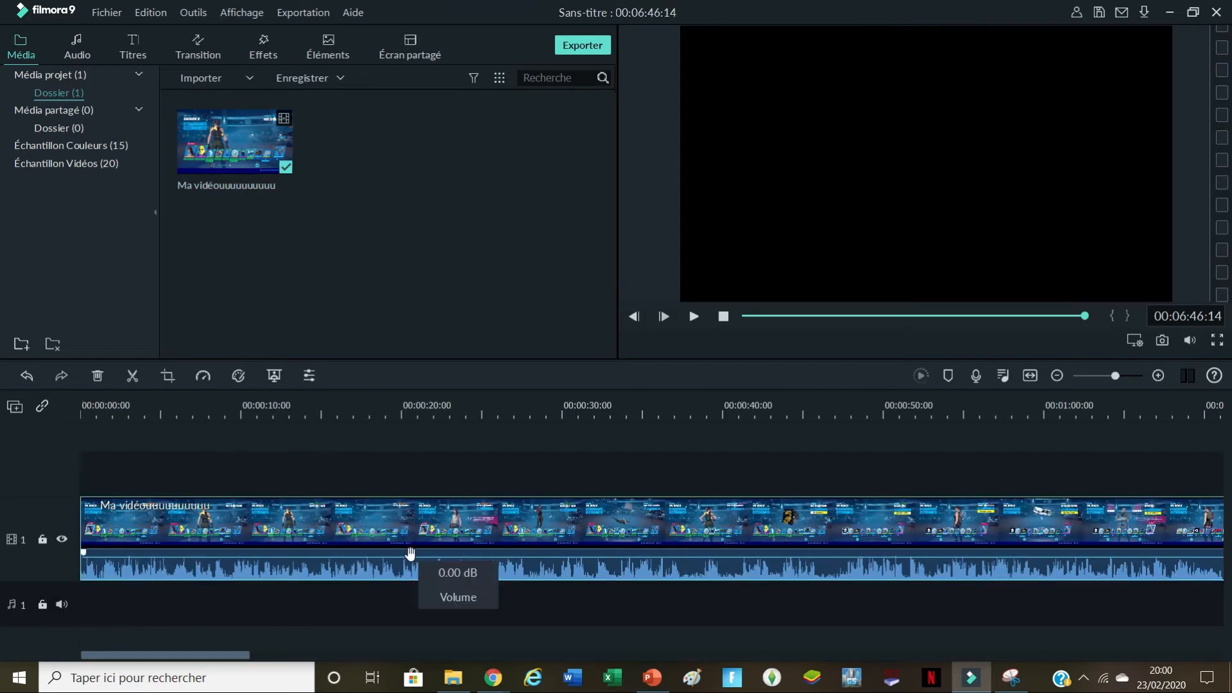
{"action": "left_click_drag", "start_coordinate": [868, 317], "coordinate": [726, 333]}
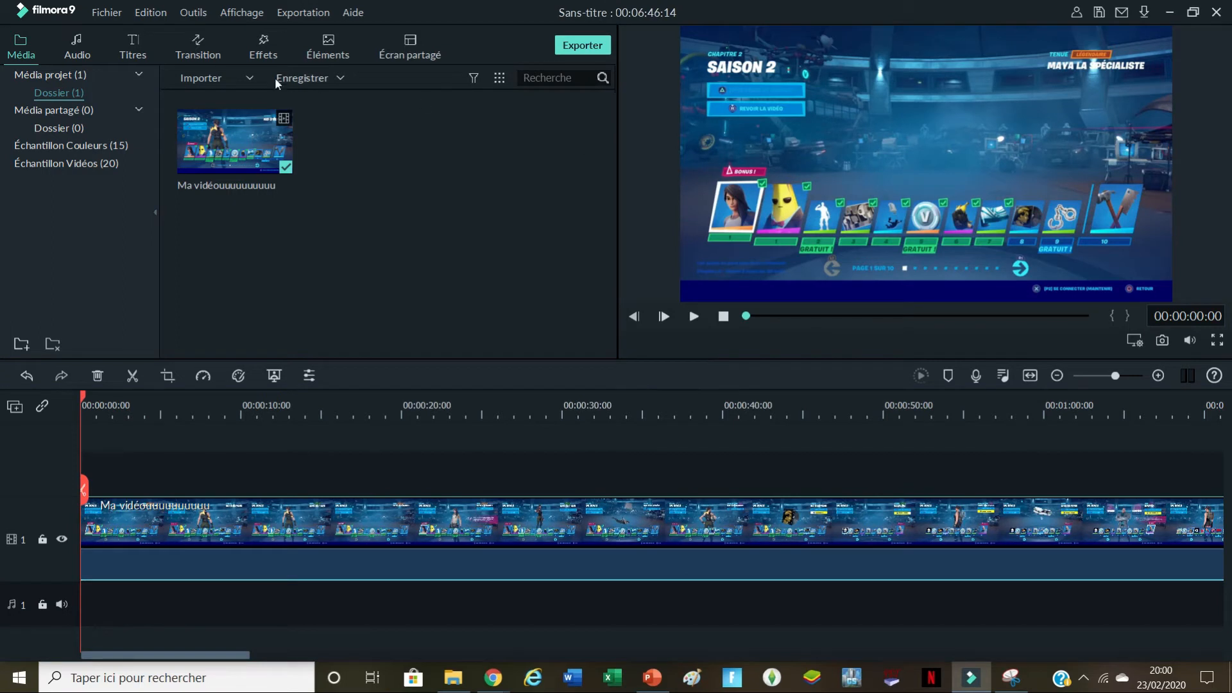
Step: Review the recording options and browse the colour samples in the media library
{"action": "left_click", "coordinate": [304, 84]}
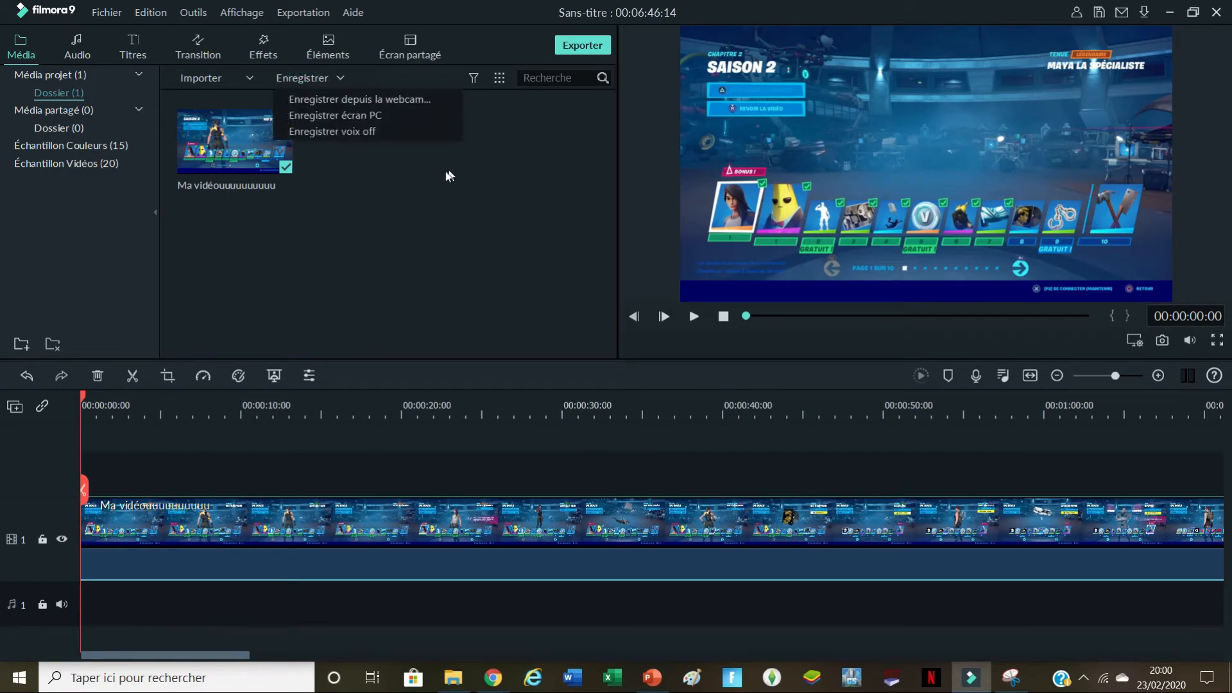
{"action": "left_click", "coordinate": [387, 125]}
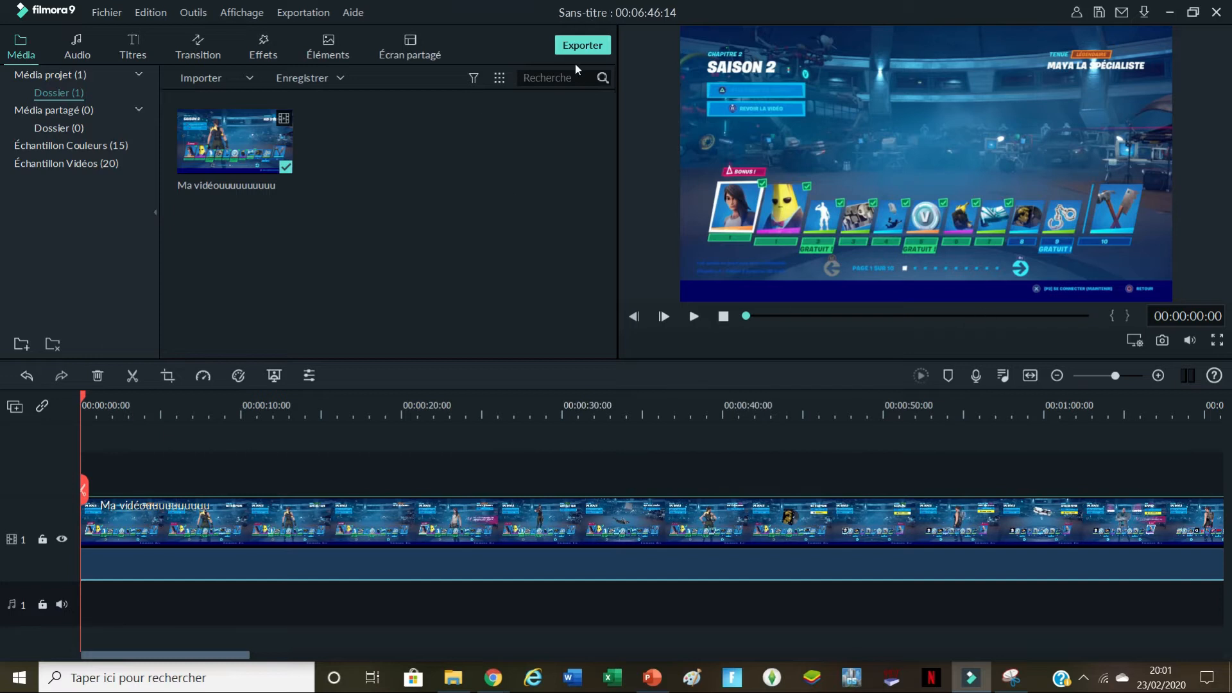
{"action": "left_click", "coordinate": [133, 146]}
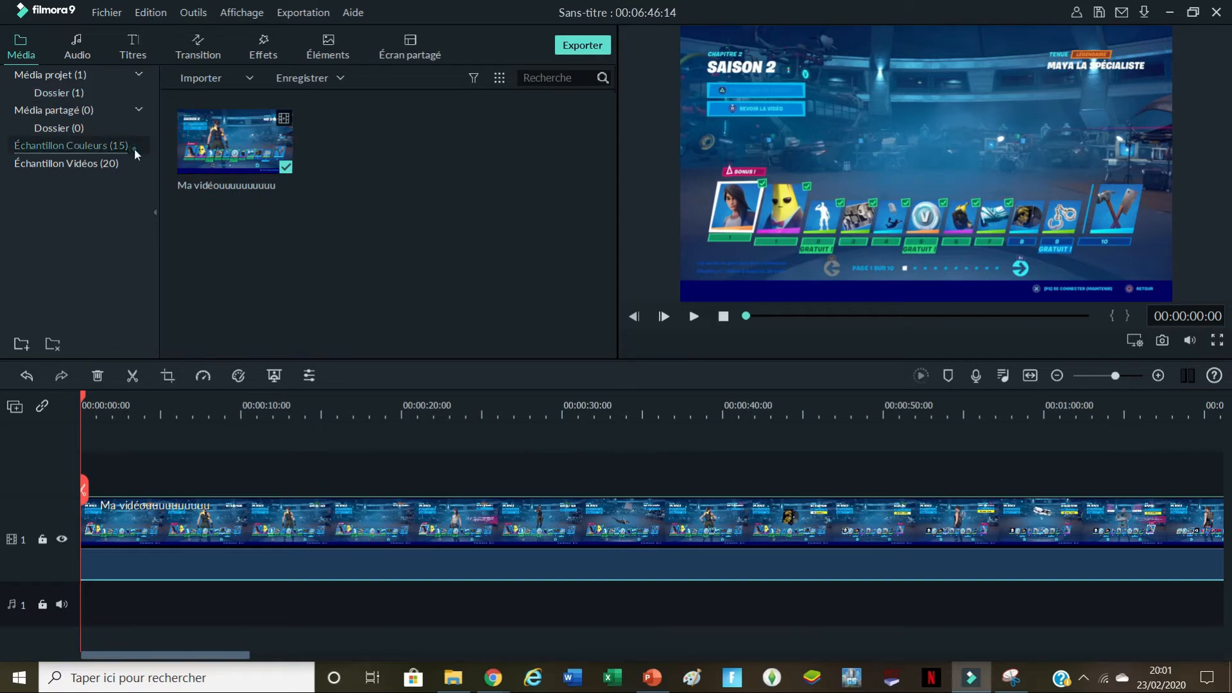
{"action": "left_click", "coordinate": [34, 94]}
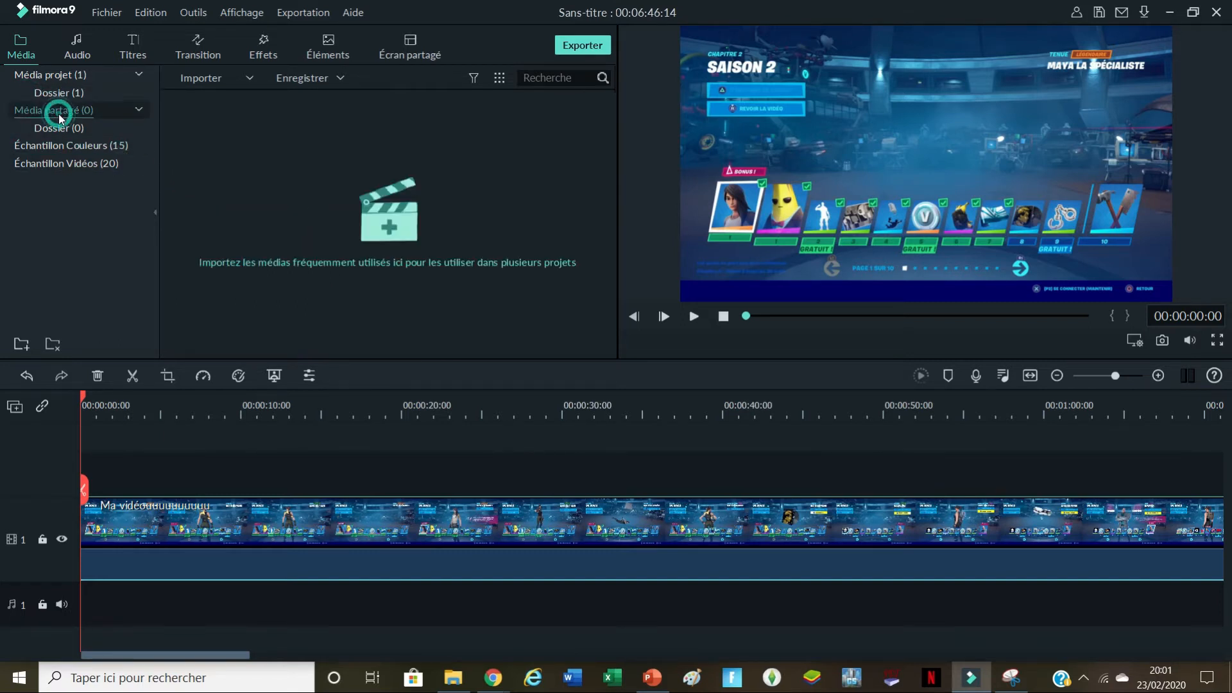
{"action": "left_click", "coordinate": [58, 144]}
{"action": "scroll", "coordinate": [433, 252], "scroll_direction": "down", "scroll_amount": 3}
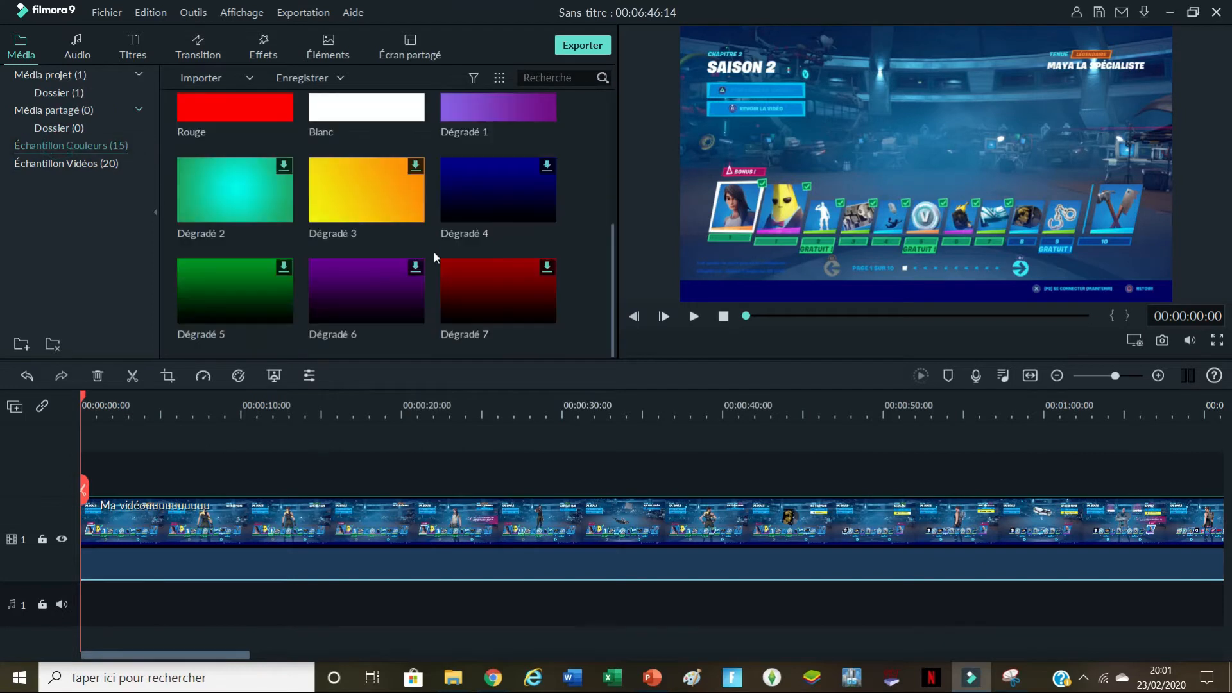
Step: Try to download the Dégradé 5 colour sample
{"action": "left_click", "coordinate": [235, 290]}
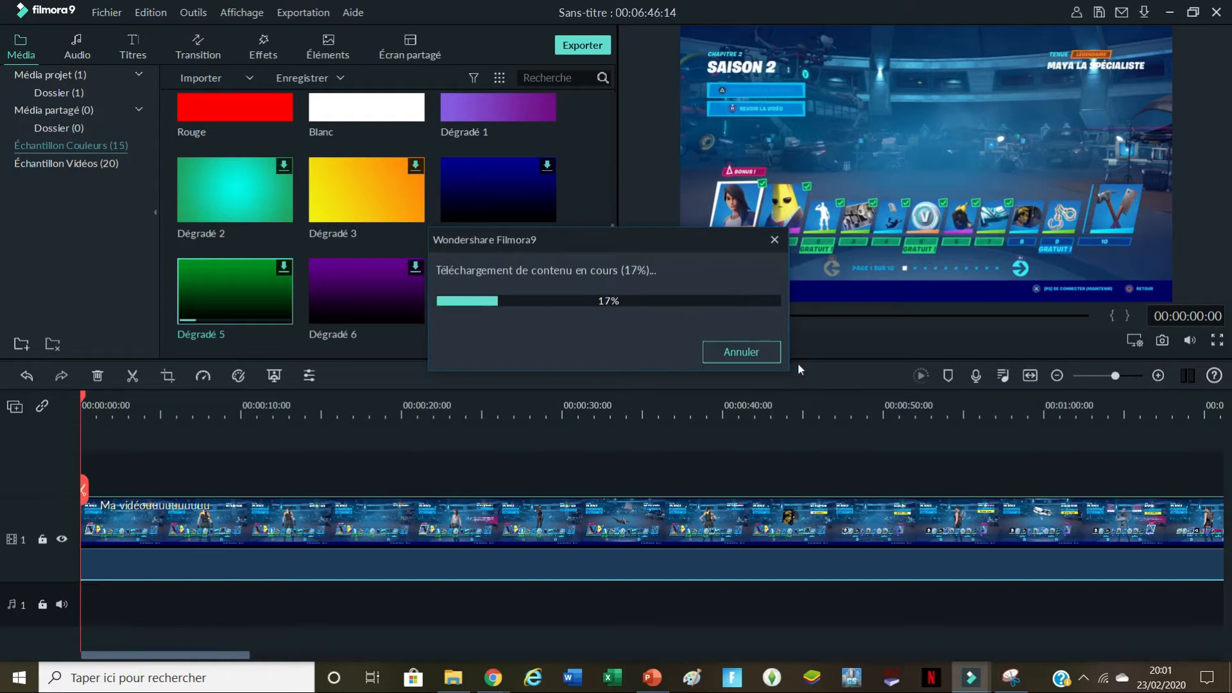
{"action": "left_click", "coordinate": [759, 352]}
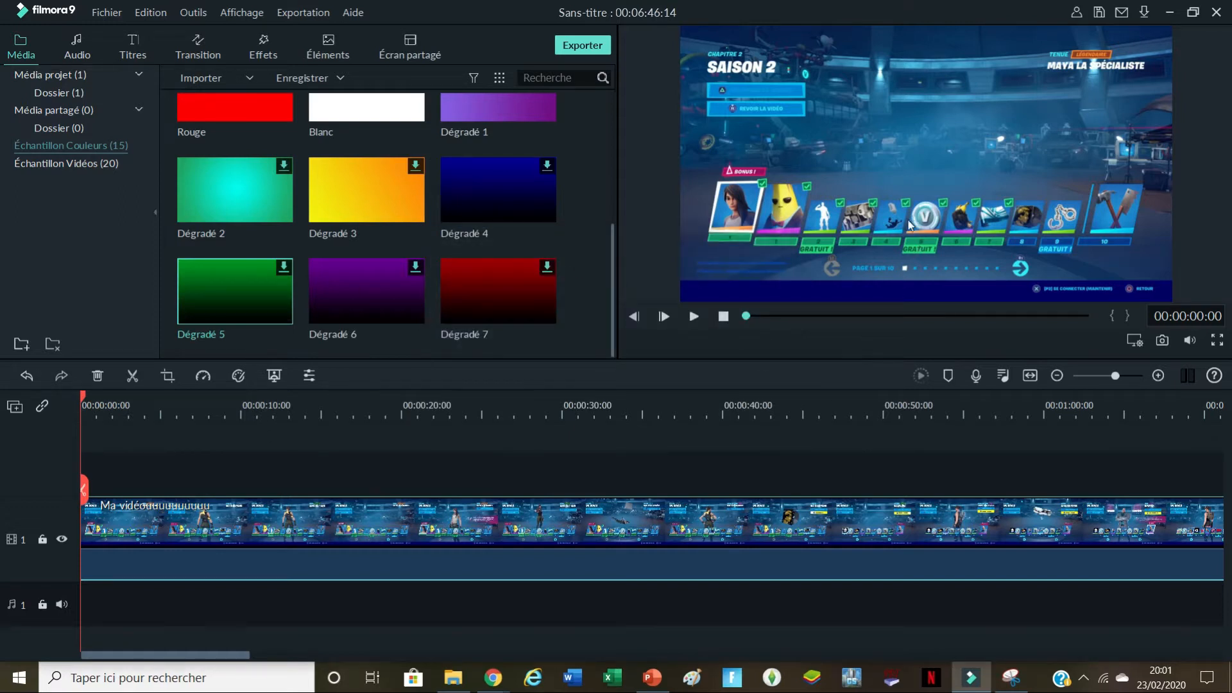
{"action": "scroll", "coordinate": [441, 222], "scroll_direction": "up", "scroll_amount": 3}
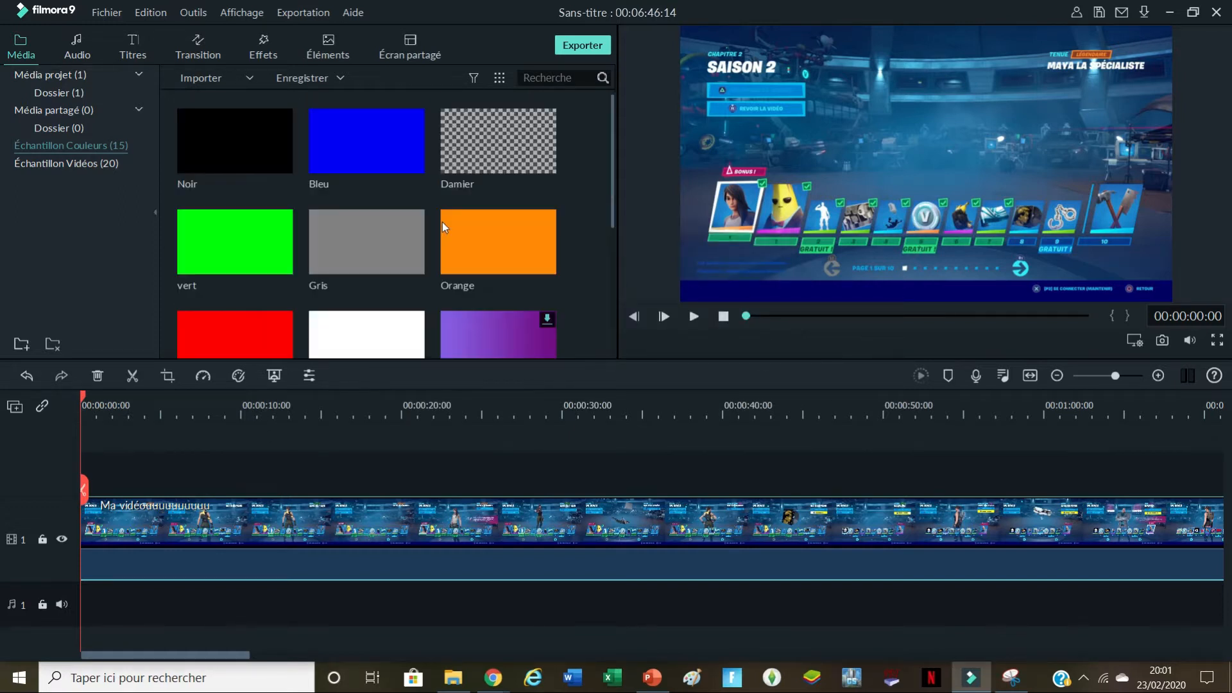
Step: Browse the sample videos and the Jeune & brillant music collection
{"action": "left_click", "coordinate": [55, 165]}
{"action": "scroll", "coordinate": [430, 231], "scroll_direction": "down", "scroll_amount": 5}
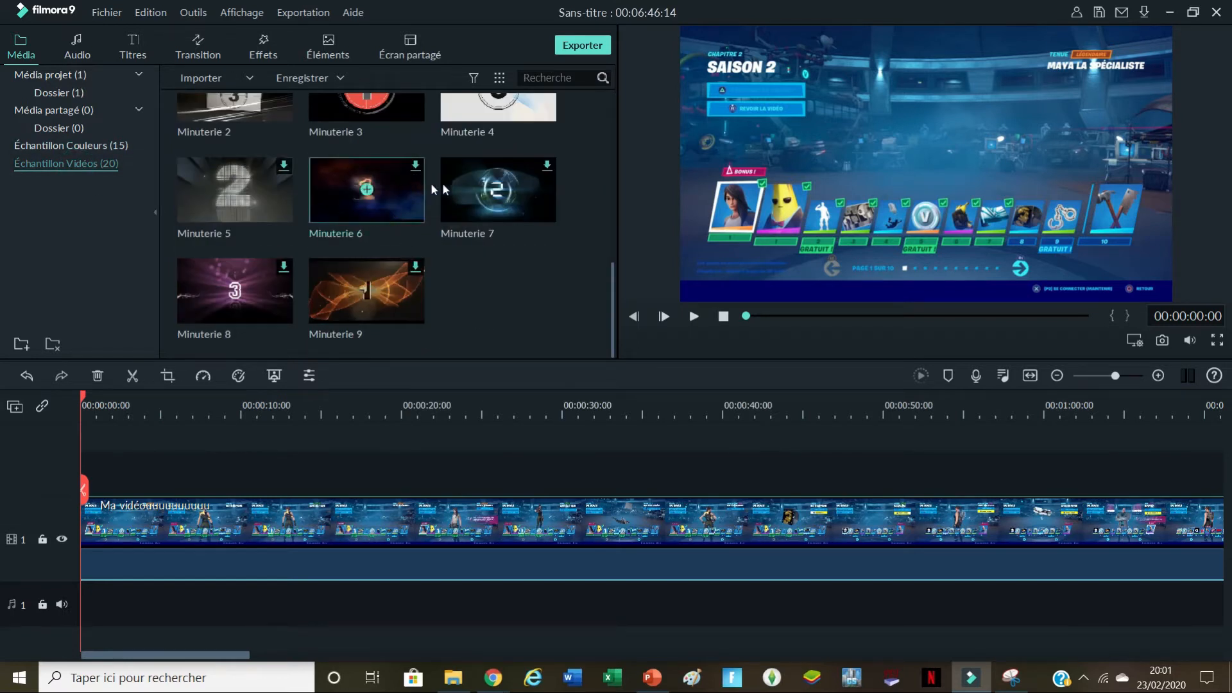
{"action": "scroll", "coordinate": [441, 183], "scroll_direction": "up", "scroll_amount": 8}
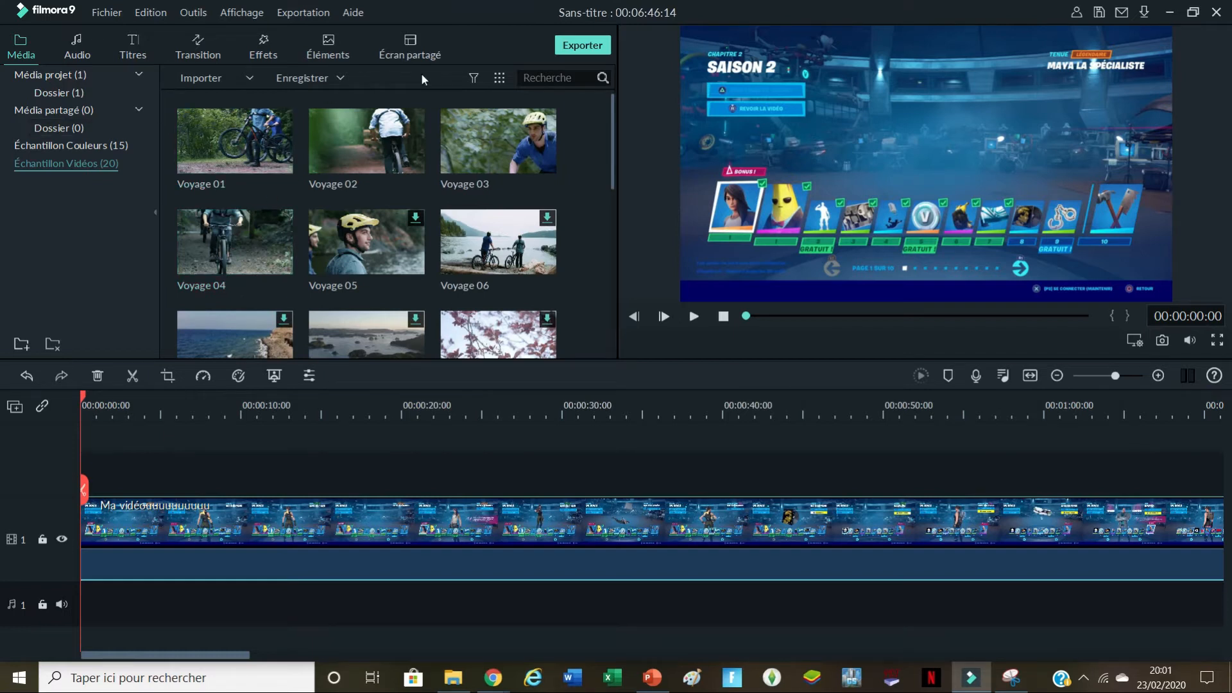
{"action": "left_click", "coordinate": [82, 52]}
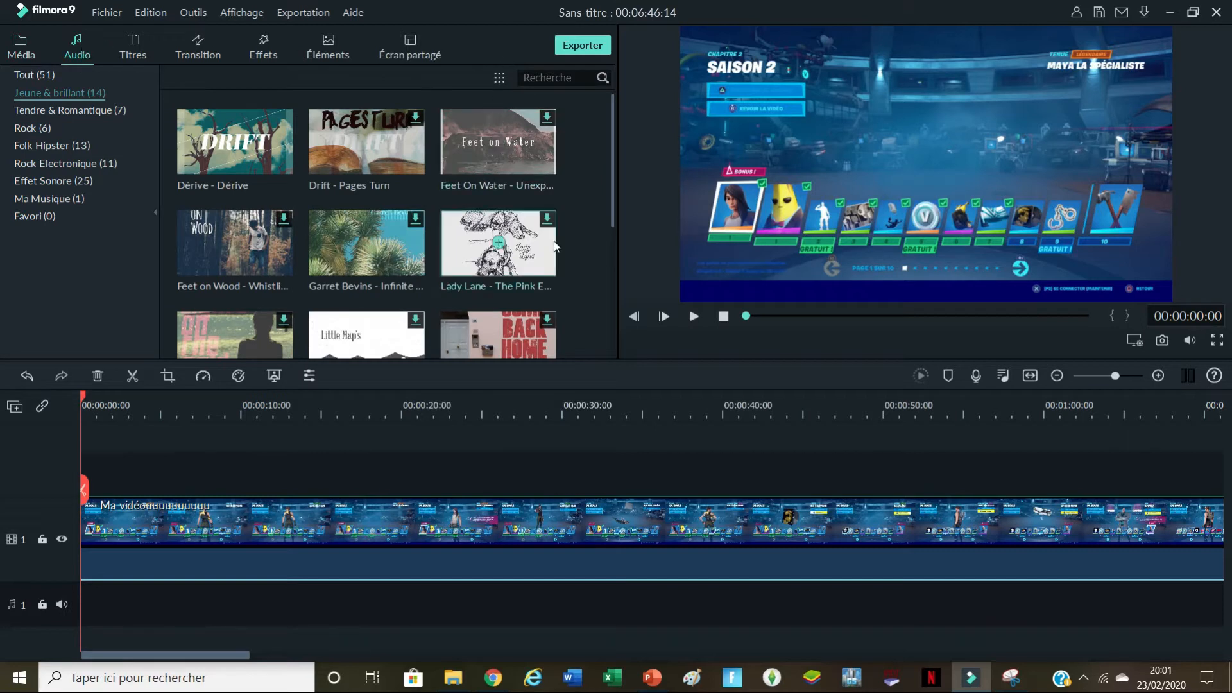
{"action": "scroll", "coordinate": [549, 238], "scroll_direction": "down", "scroll_amount": 5}
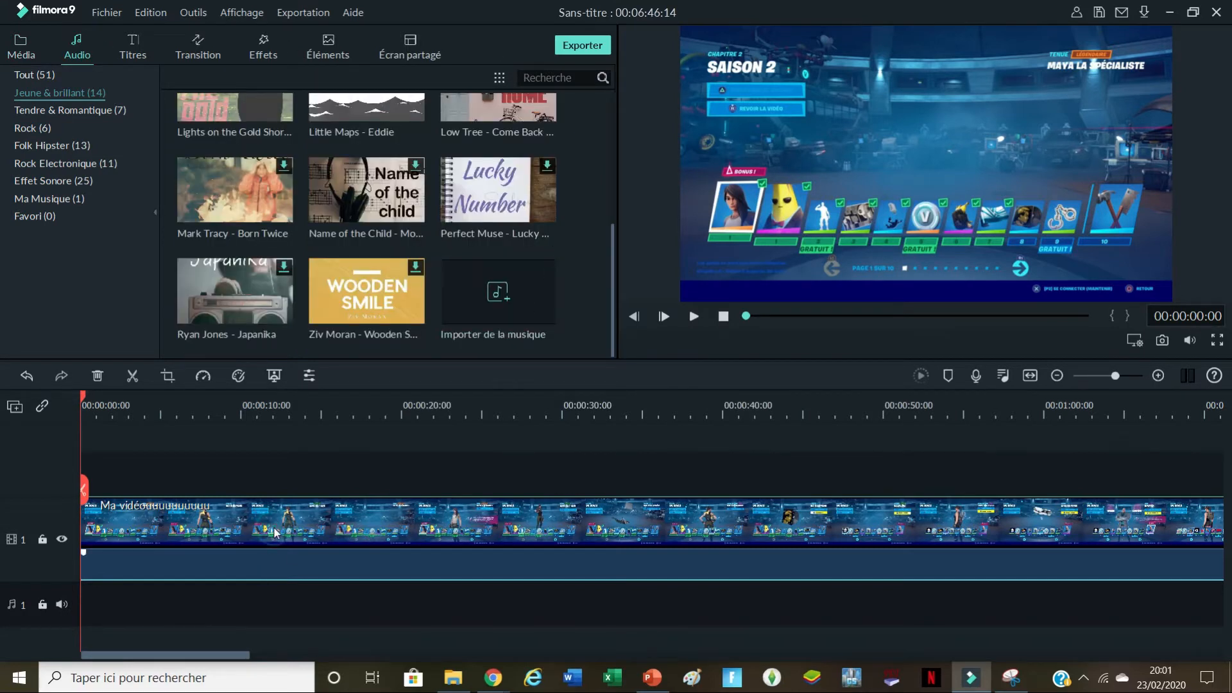
Step: Play the opening seconds of the video clip in the preview
{"action": "left_click", "coordinate": [694, 316]}
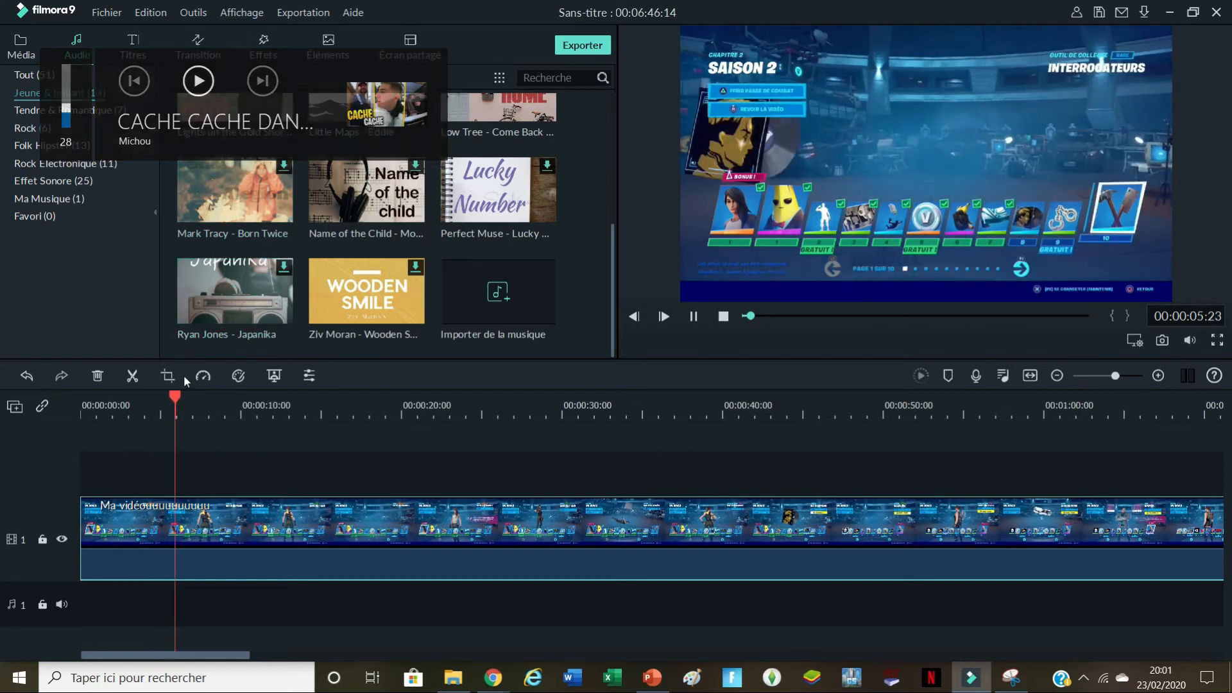
{"action": "left_click", "coordinate": [696, 317]}
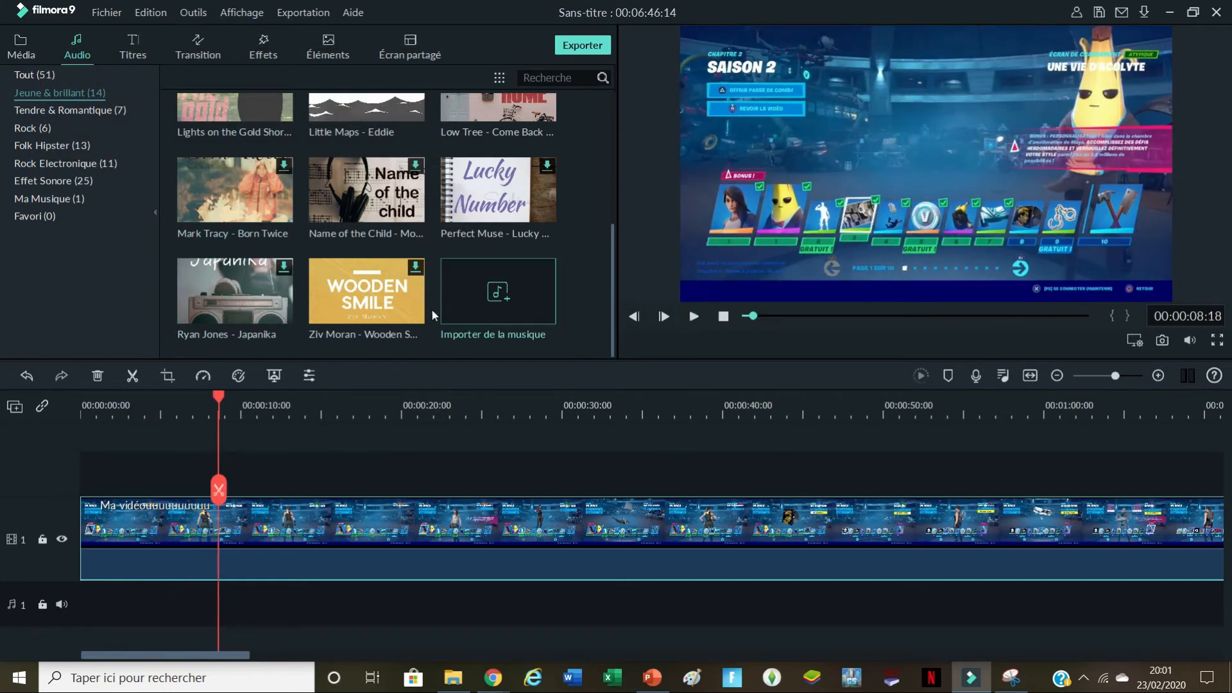
Step: Try to download the Japanika music track, and return the playhead to the start of the timeline
{"action": "left_click", "coordinate": [237, 289]}
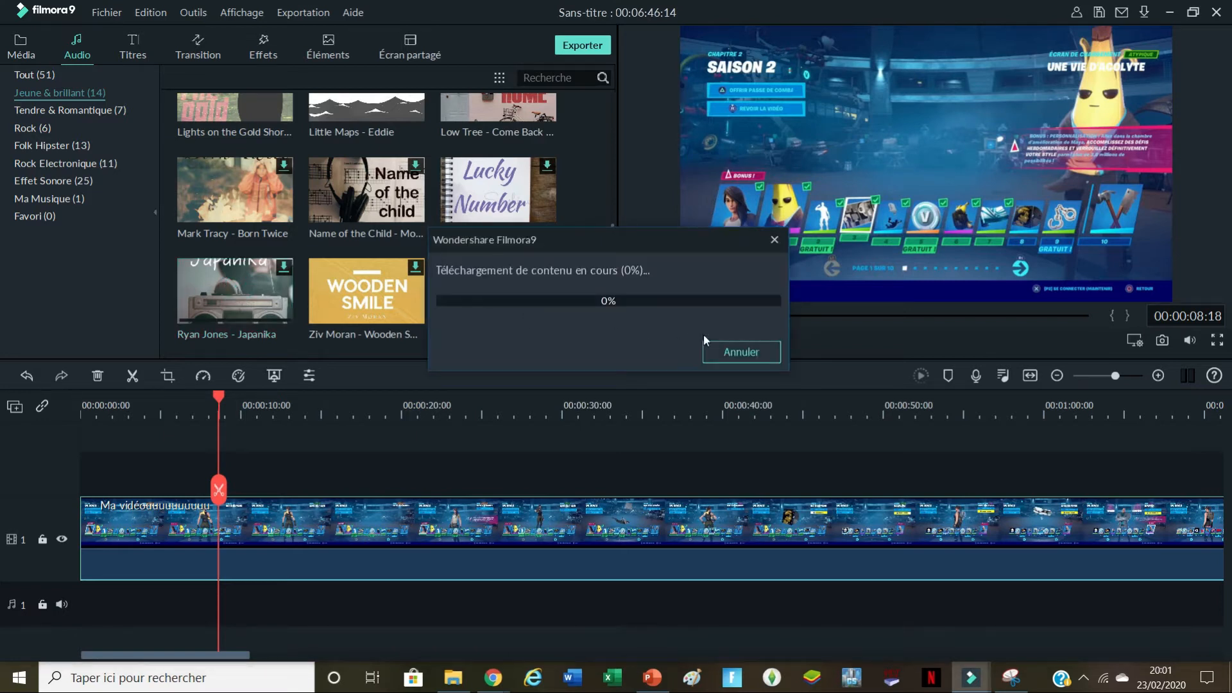
{"action": "left_click", "coordinate": [745, 358]}
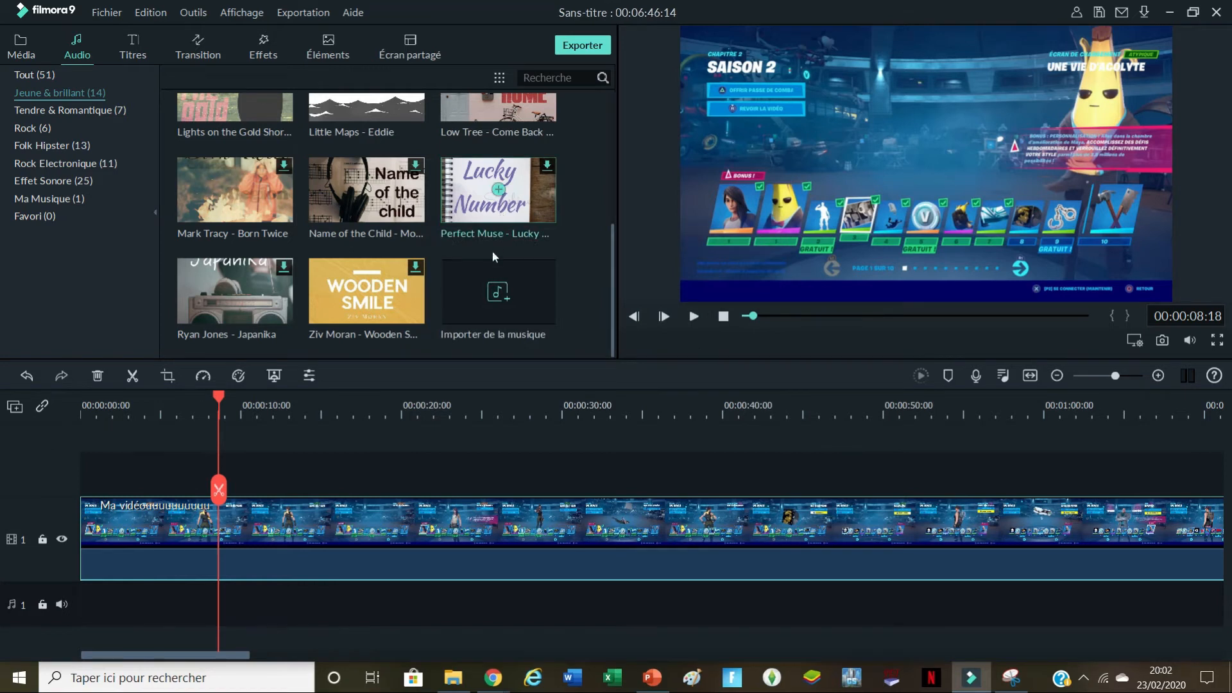
{"action": "scroll", "coordinate": [492, 252], "scroll_direction": "up", "scroll_amount": 5}
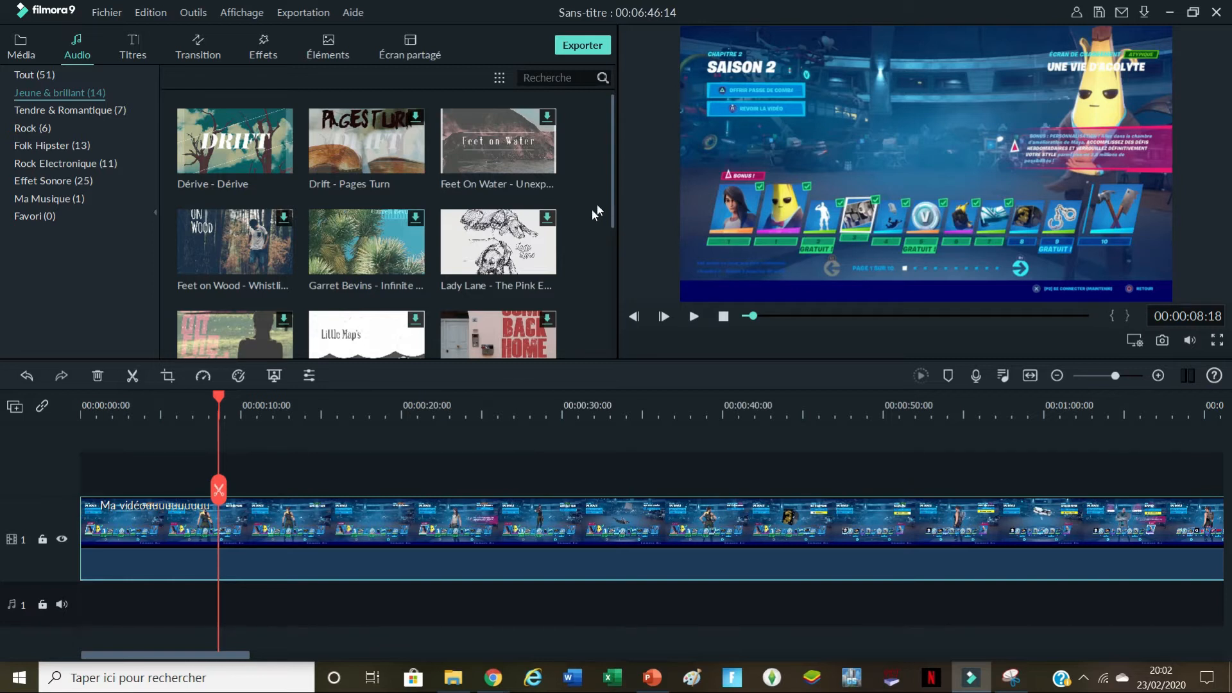
{"action": "left_click_drag", "start_coordinate": [218, 397], "coordinate": [66, 421]}
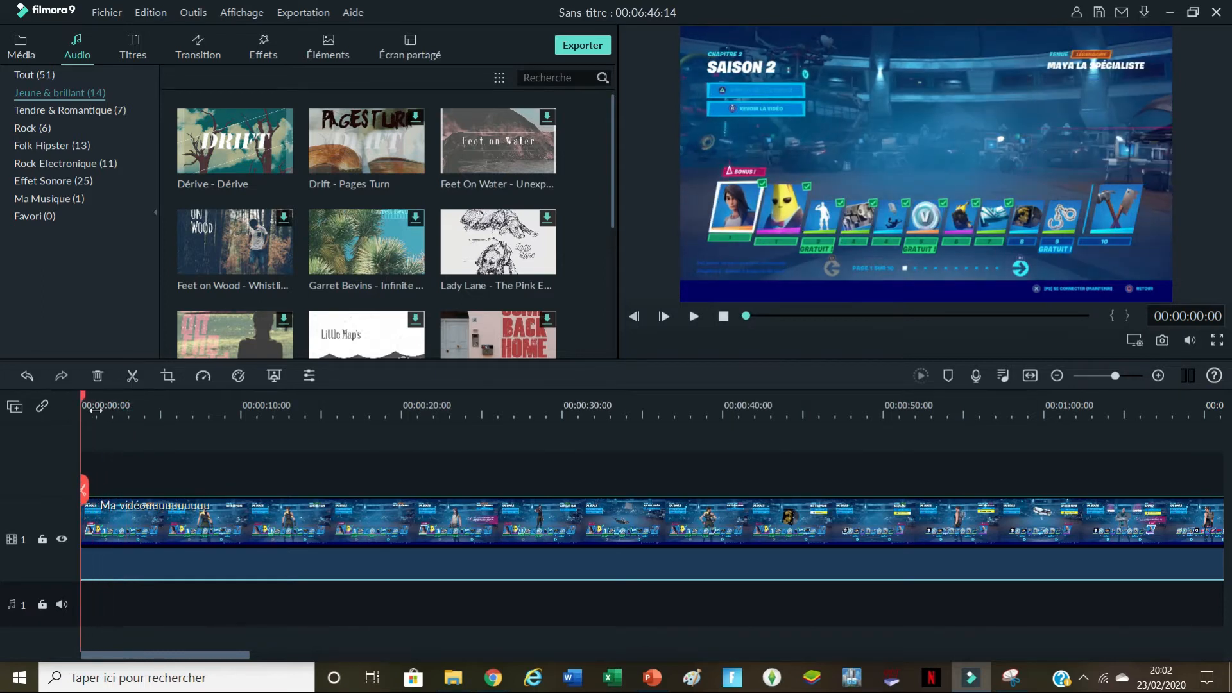
Step: Import the video file "intro" from the Téléchargements folder into the project media
{"action": "left_click", "coordinate": [21, 46]}
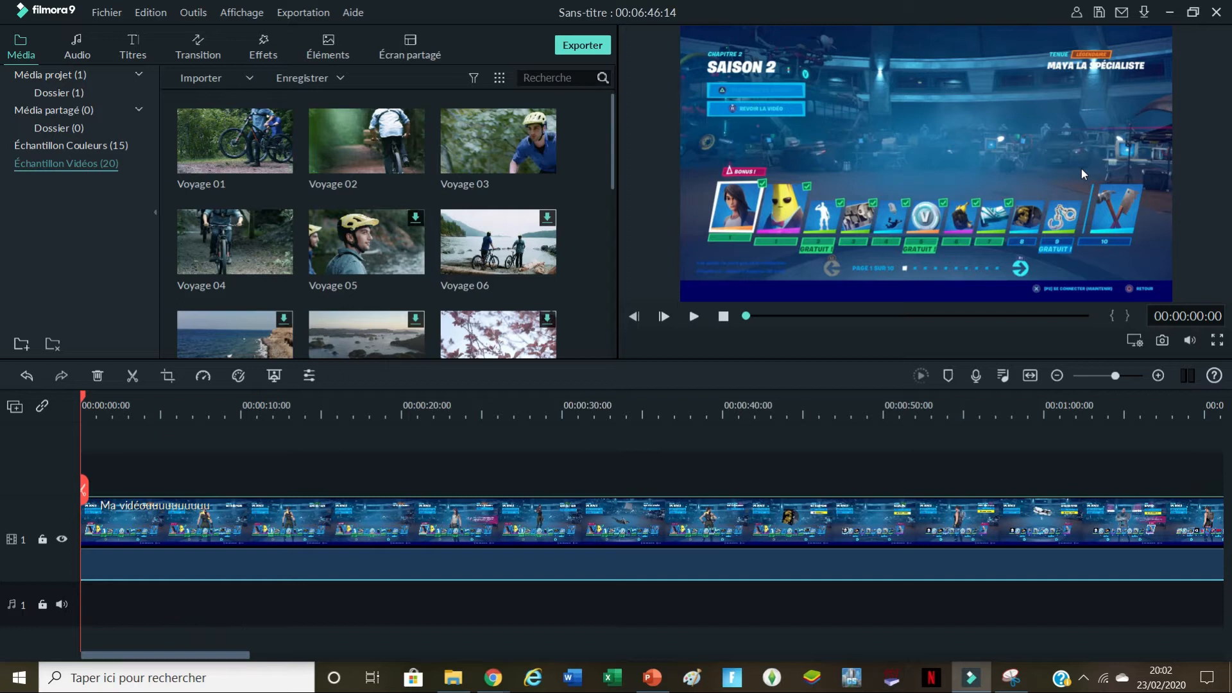
{"action": "left_click", "coordinate": [205, 76]}
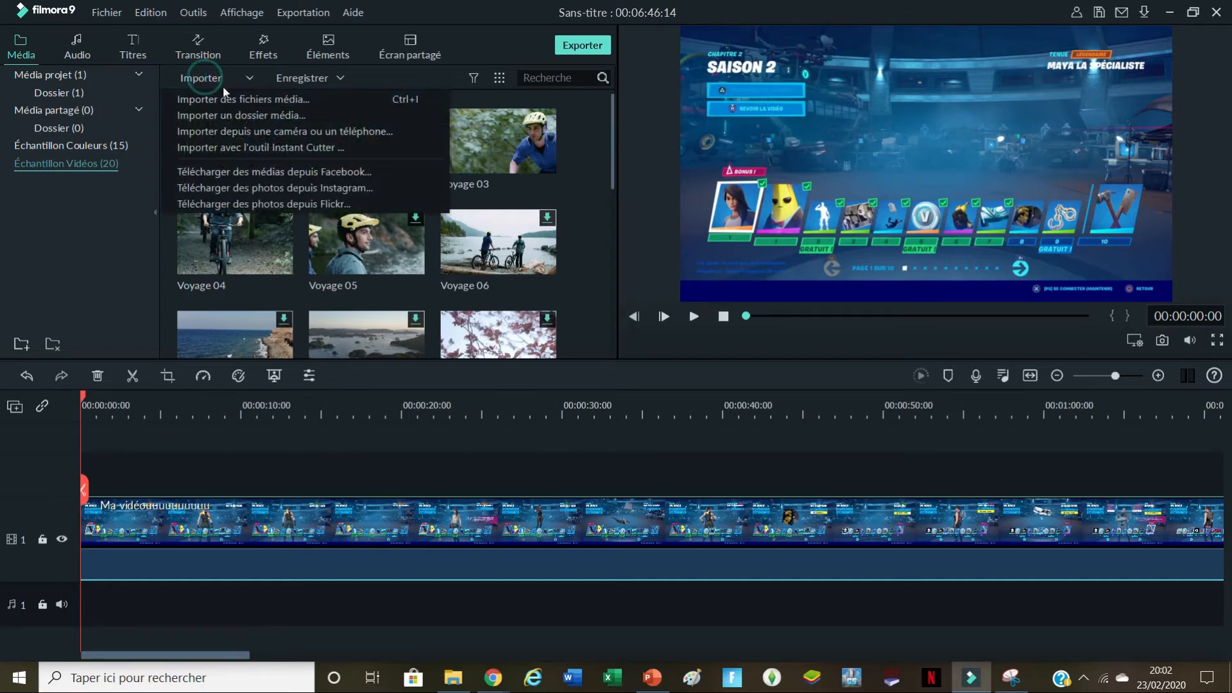
{"action": "left_click", "coordinate": [230, 94]}
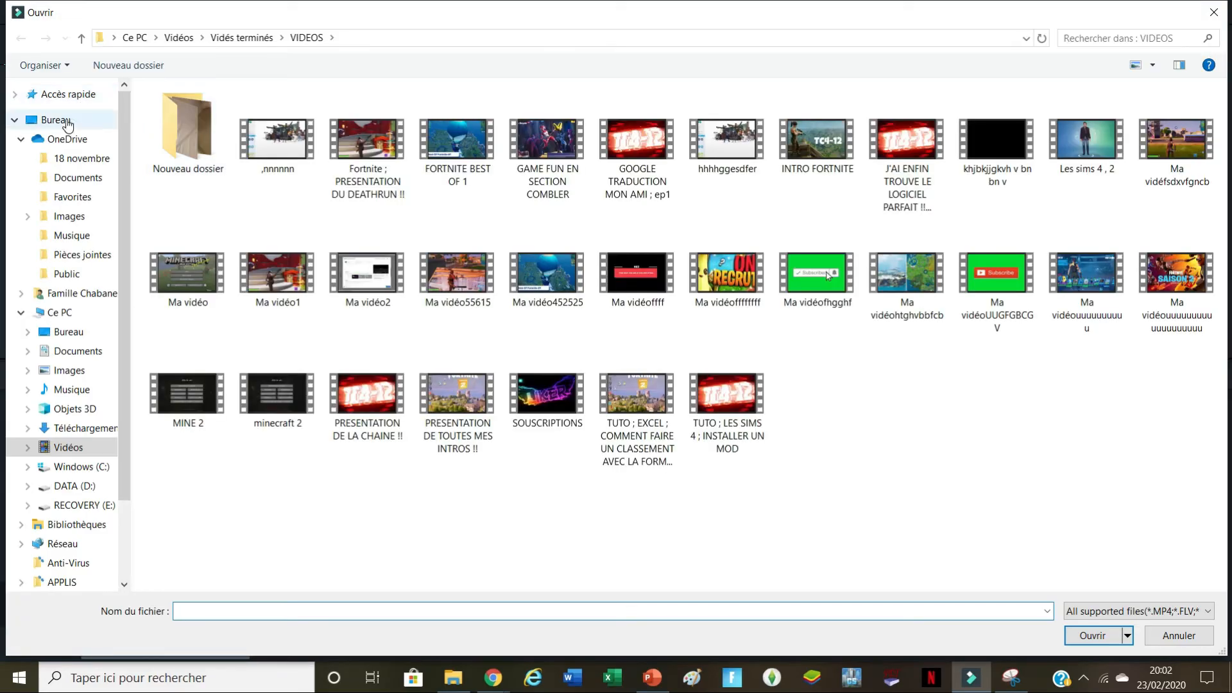
{"action": "left_click", "coordinate": [55, 312]}
{"action": "left_click", "coordinate": [883, 213]}
{"action": "double_click", "coordinate": [229, 168]}
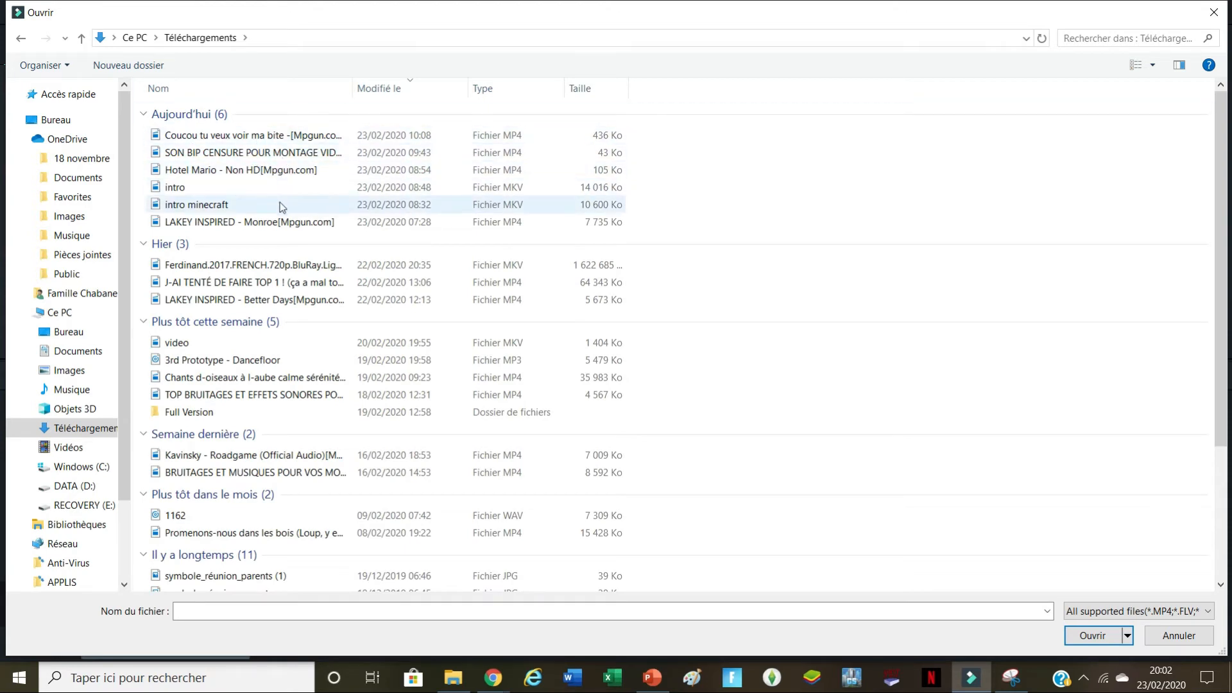
{"action": "double_click", "coordinate": [264, 190]}
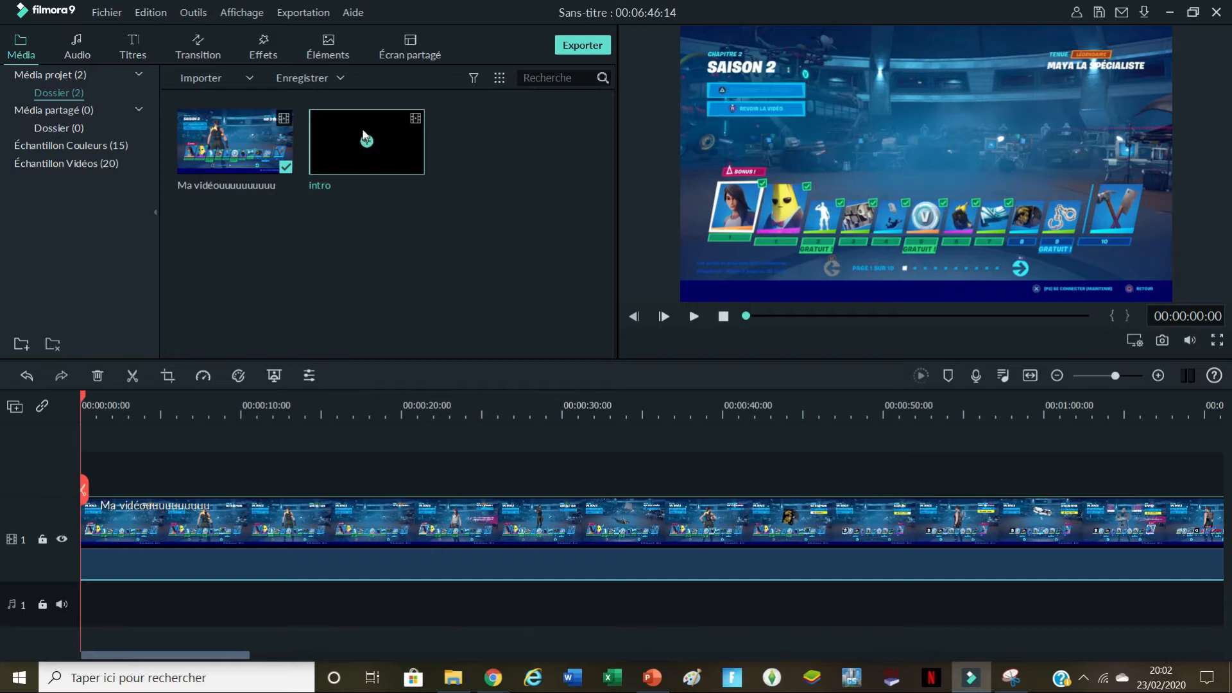
Step: Place the intro clip on a second video track above the main video at the timeline start, and preview it
{"action": "left_click_drag", "start_coordinate": [364, 136], "coordinate": [102, 460]}
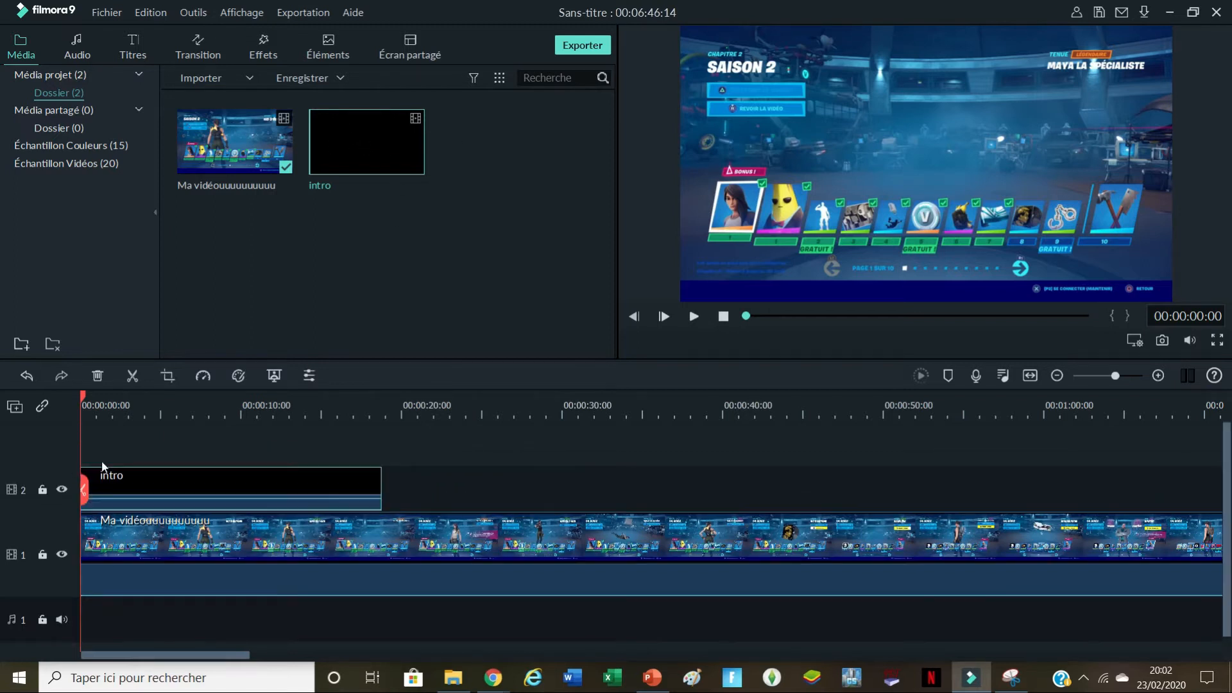
{"action": "left_click", "coordinate": [693, 316]}
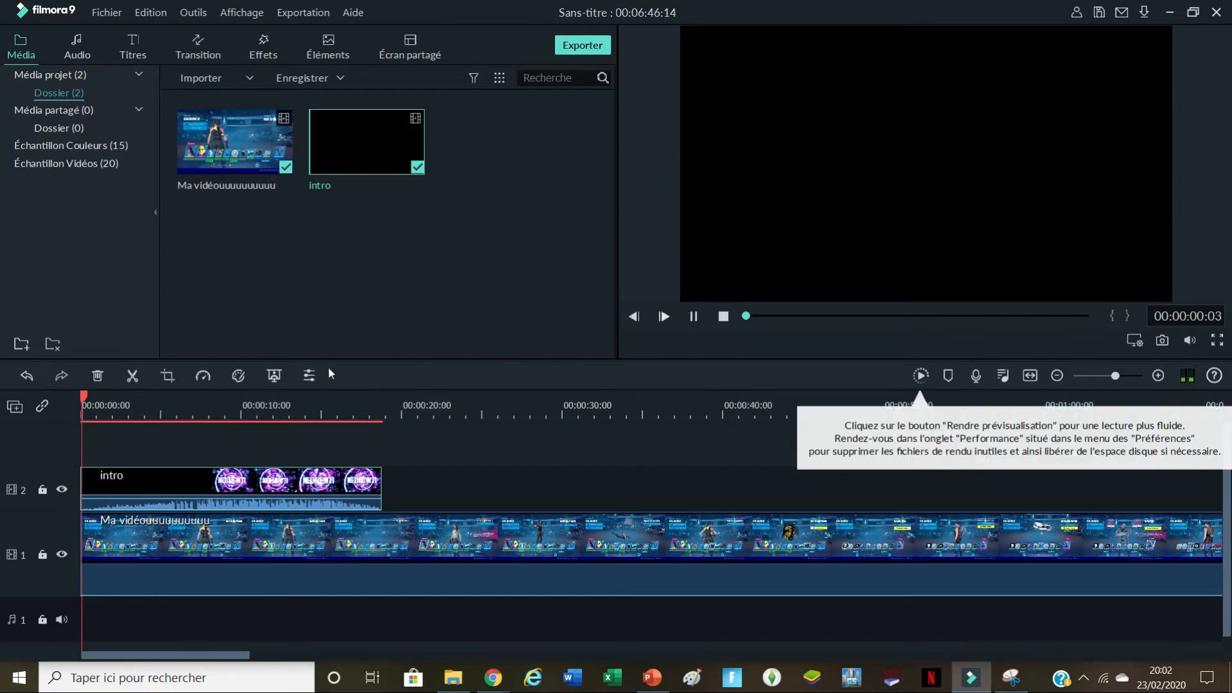
{"action": "left_click", "coordinate": [694, 316]}
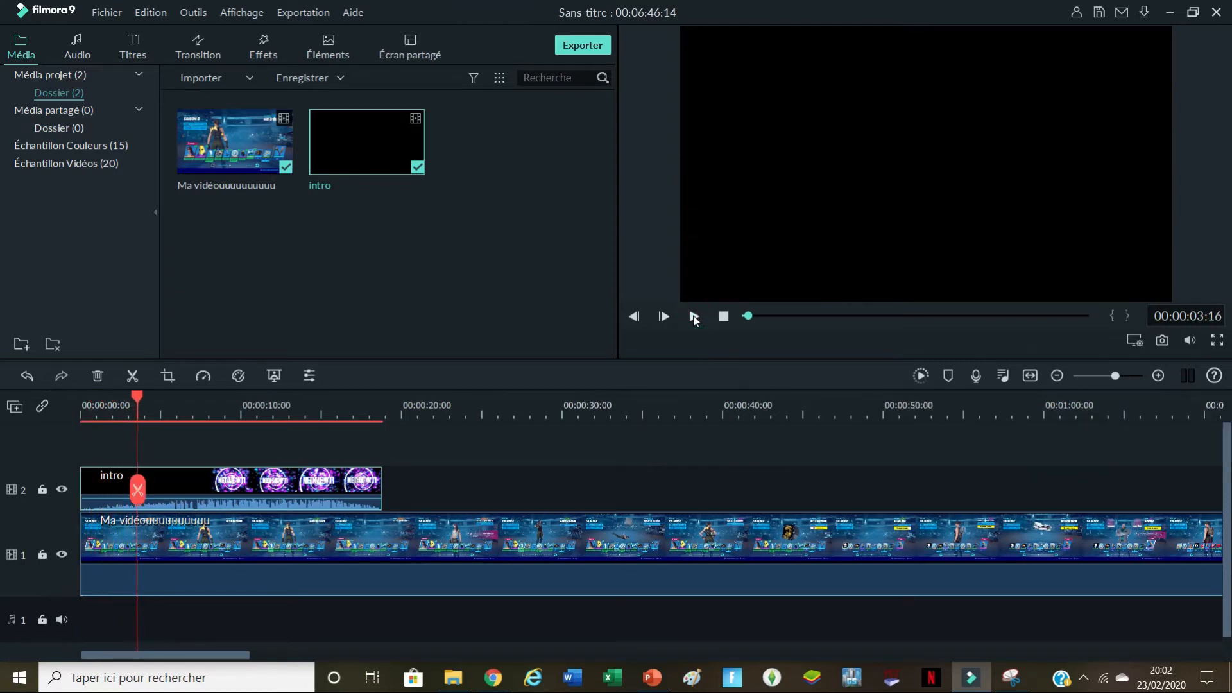
Step: Shrink the intro picture in the preview and move it past the right edge of the video frame
{"action": "left_click", "coordinate": [733, 136]}
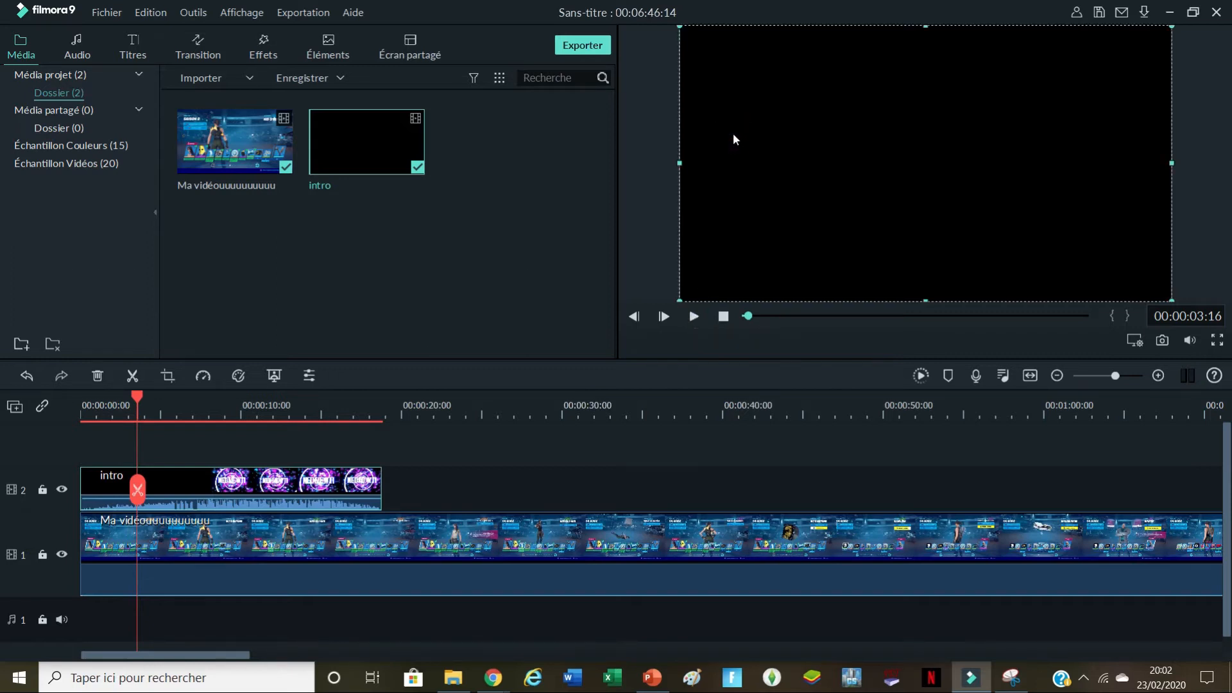
{"action": "left_click_drag", "start_coordinate": [733, 135], "coordinate": [992, 222]}
{"action": "left_click_drag", "start_coordinate": [1081, 237], "coordinate": [1011, 117]}
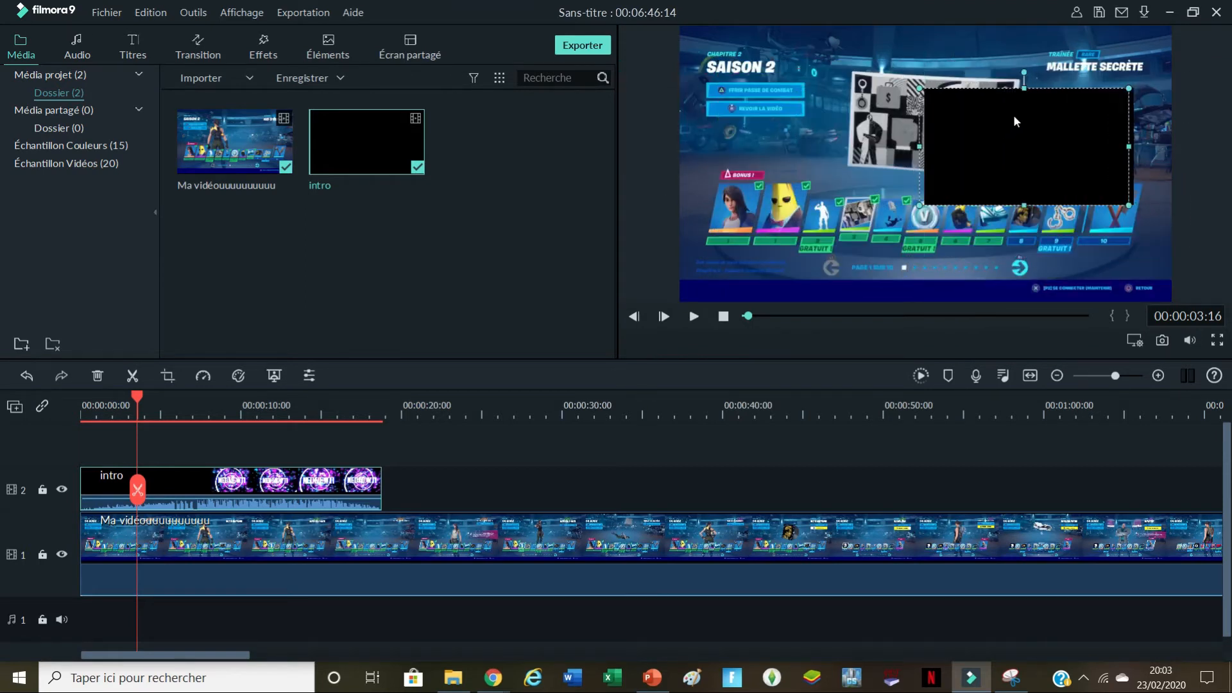
{"action": "left_click_drag", "start_coordinate": [1041, 167], "coordinate": [976, 168]}
{"action": "double_click", "coordinate": [900, 170]}
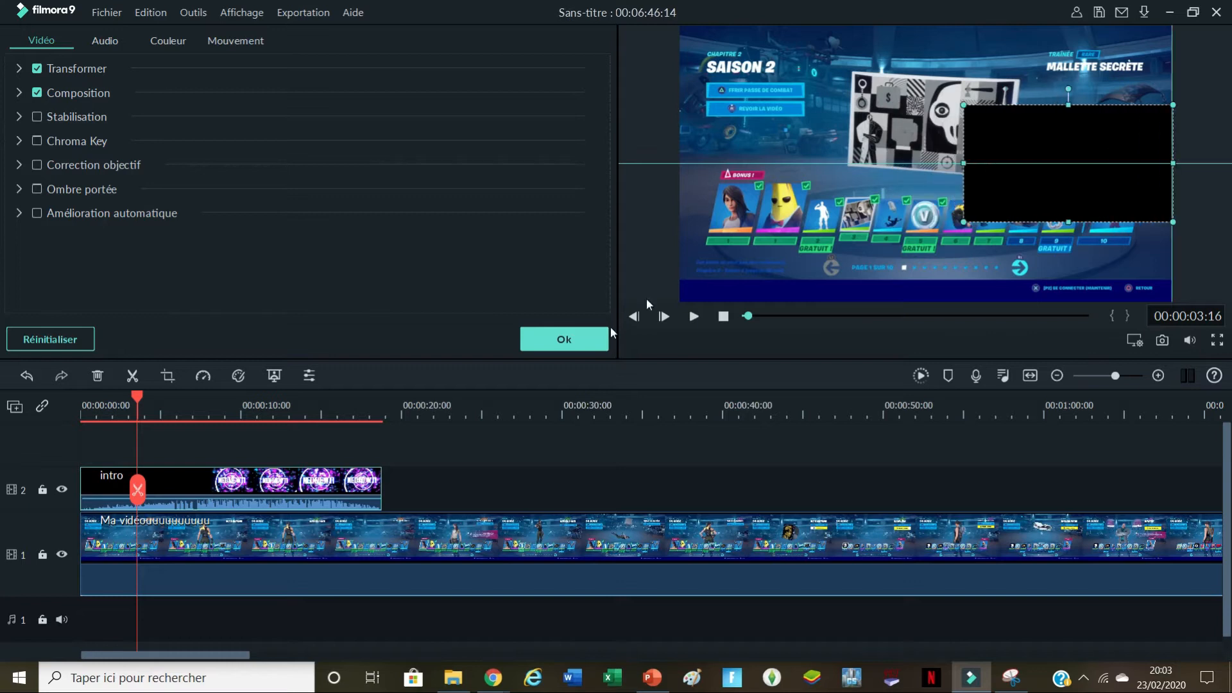
{"action": "left_click", "coordinate": [568, 329]}
{"action": "left_click_drag", "start_coordinate": [1009, 151], "coordinate": [1228, 143]}
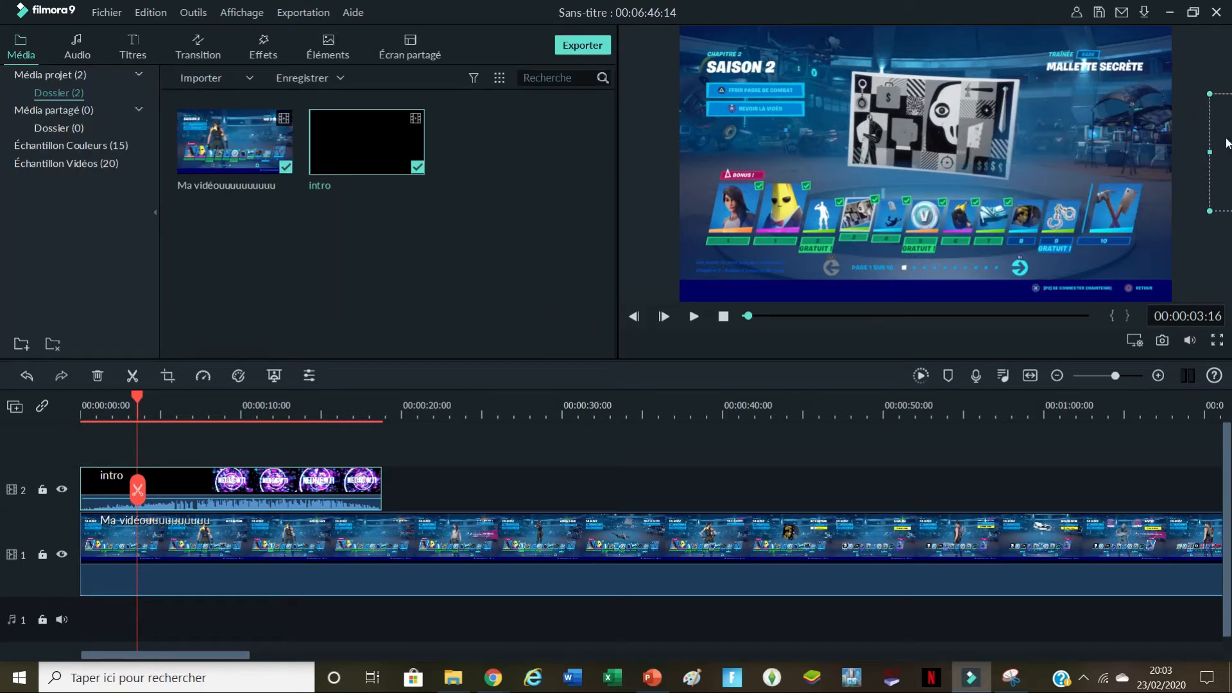
Step: Play the first seconds of the timeline with the intro picture moved out of the frame
{"action": "left_click_drag", "start_coordinate": [145, 387], "coordinate": [55, 398]}
{"action": "left_click", "coordinate": [692, 316]}
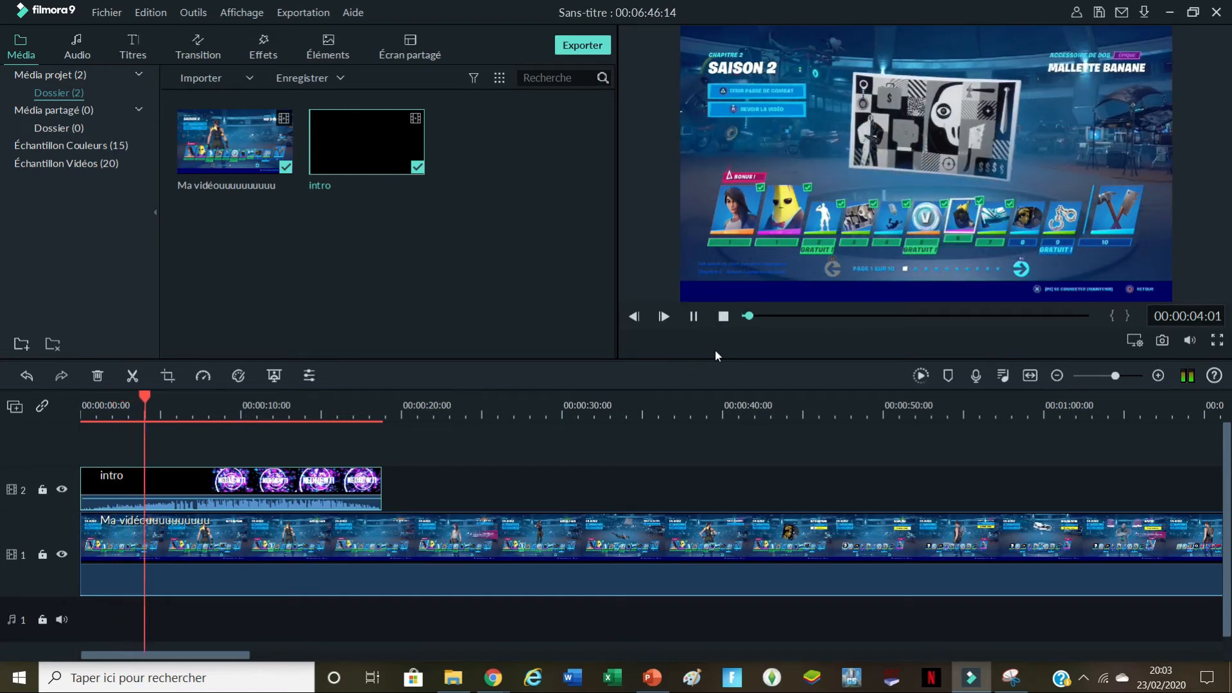
{"action": "left_click", "coordinate": [694, 316]}
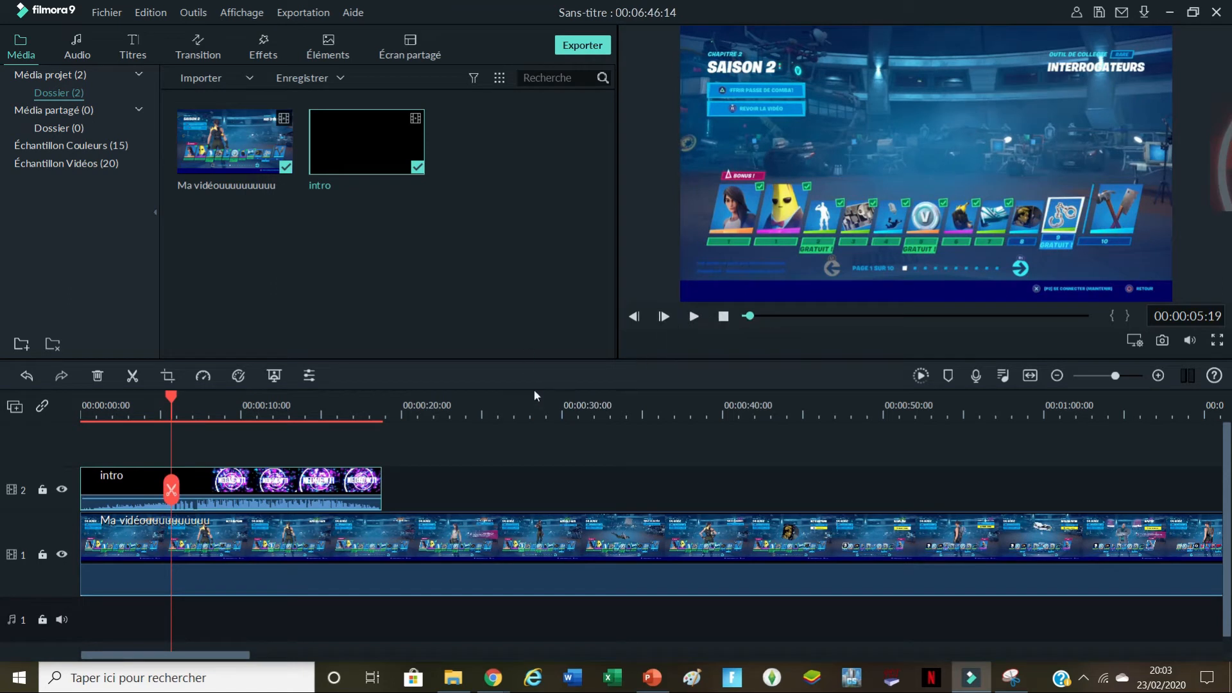
Step: Lower the intro clip's audio on the second video track to silence
{"action": "key", "text": "XF86AudioLowerVolume"}
{"action": "left_click_drag", "start_coordinate": [342, 511], "coordinate": [338, 503]}
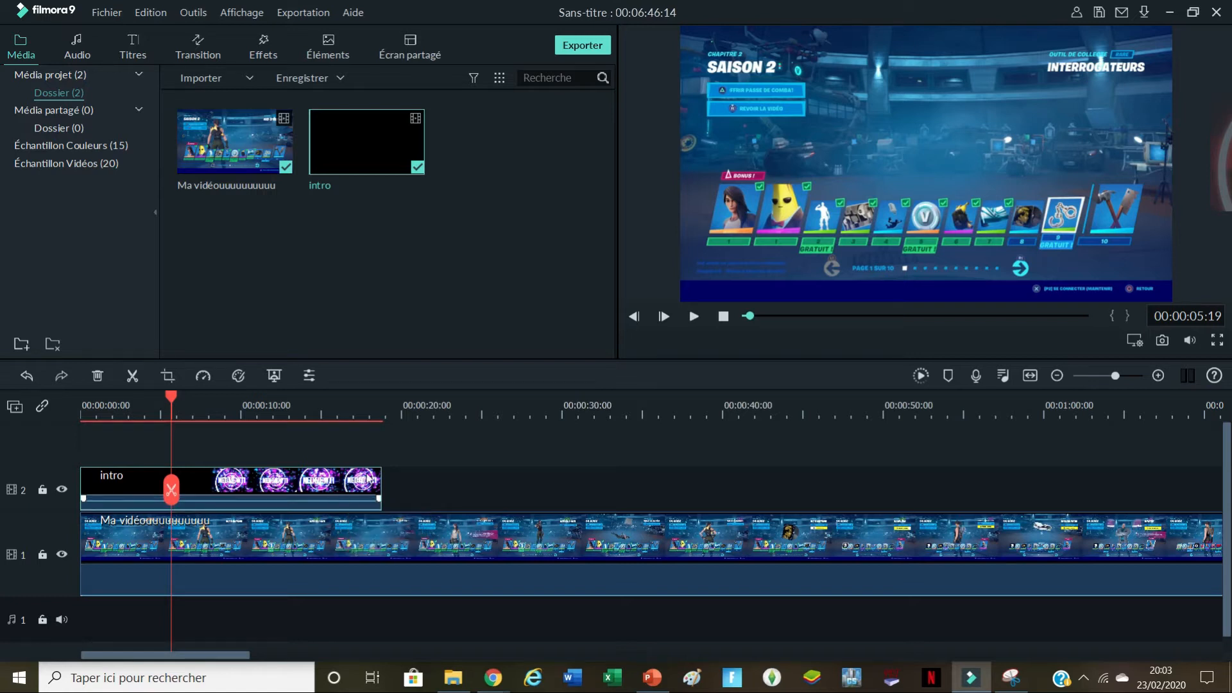
Step: Adjust the volume level in the audio settings of the intro clip on the second video track and accept
{"action": "double_click", "coordinate": [315, 488]}
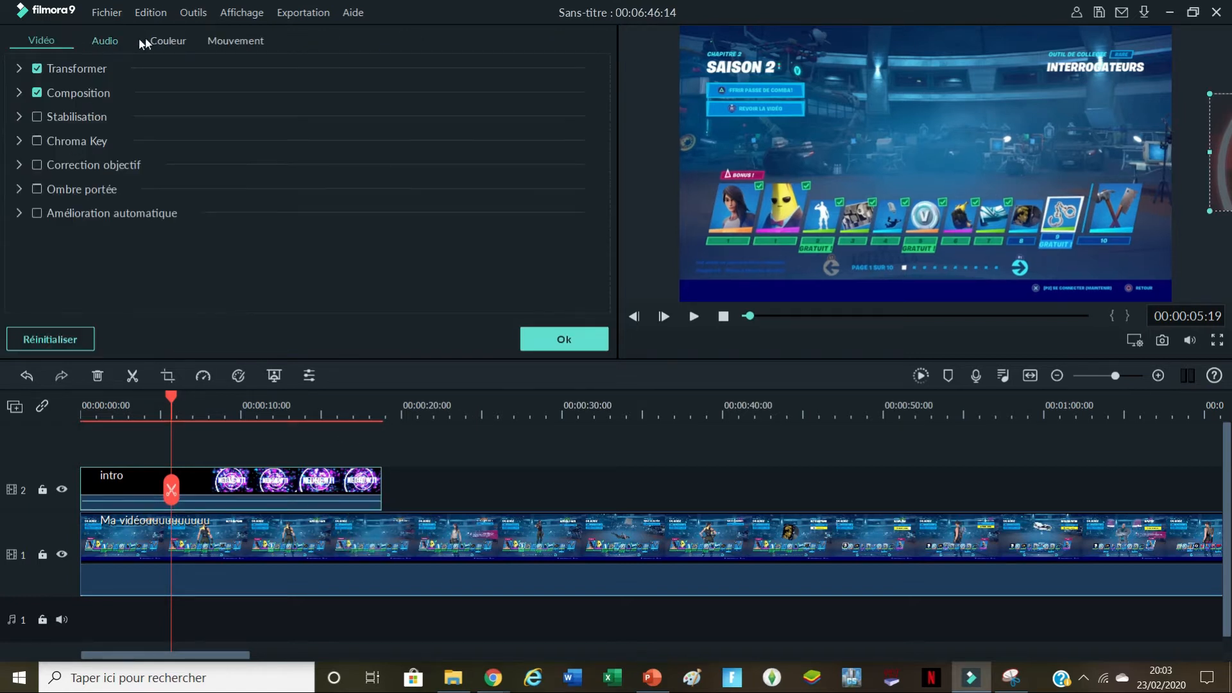
{"action": "left_click", "coordinate": [113, 41]}
{"action": "mouse_move", "coordinate": [58, 252]}
{"action": "left_mouse_down"}
{"action": "mouse_move", "coordinate": [76, 152]}
{"action": "mouse_move", "coordinate": [64, 282]}
{"action": "mouse_move", "coordinate": [57, 237]}
{"action": "left_mouse_up"}
{"action": "left_click_drag", "start_coordinate": [49, 194], "coordinate": [101, 299]}
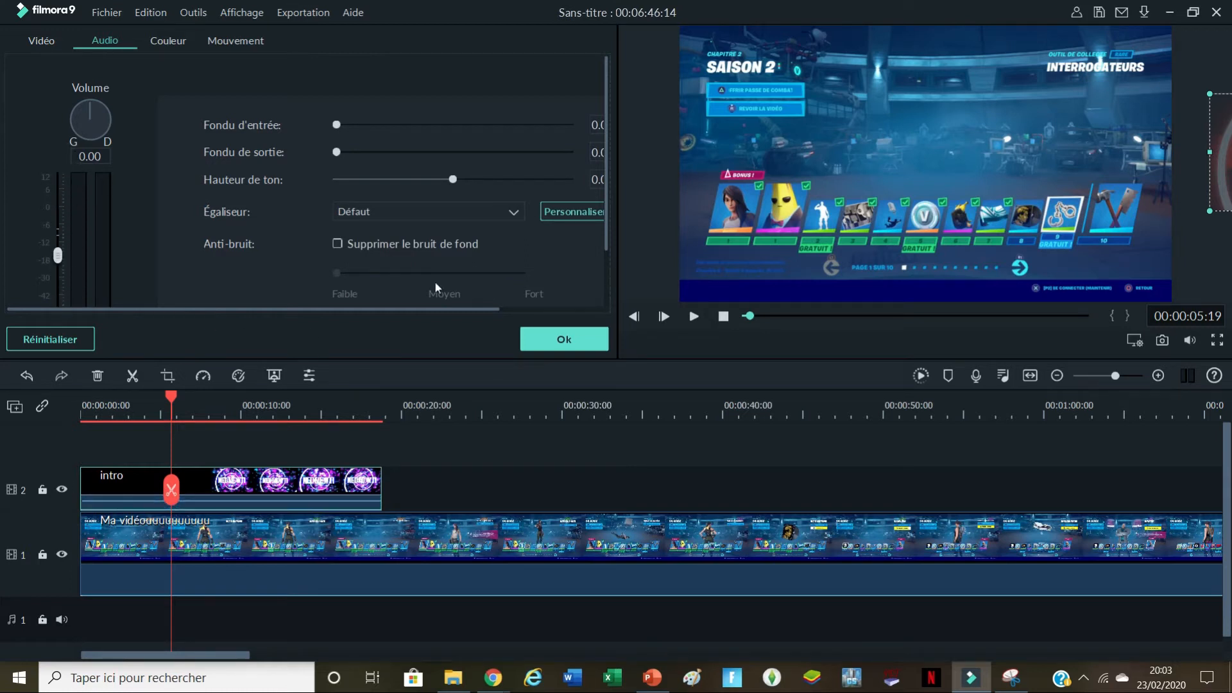
{"action": "left_click", "coordinate": [563, 339]}
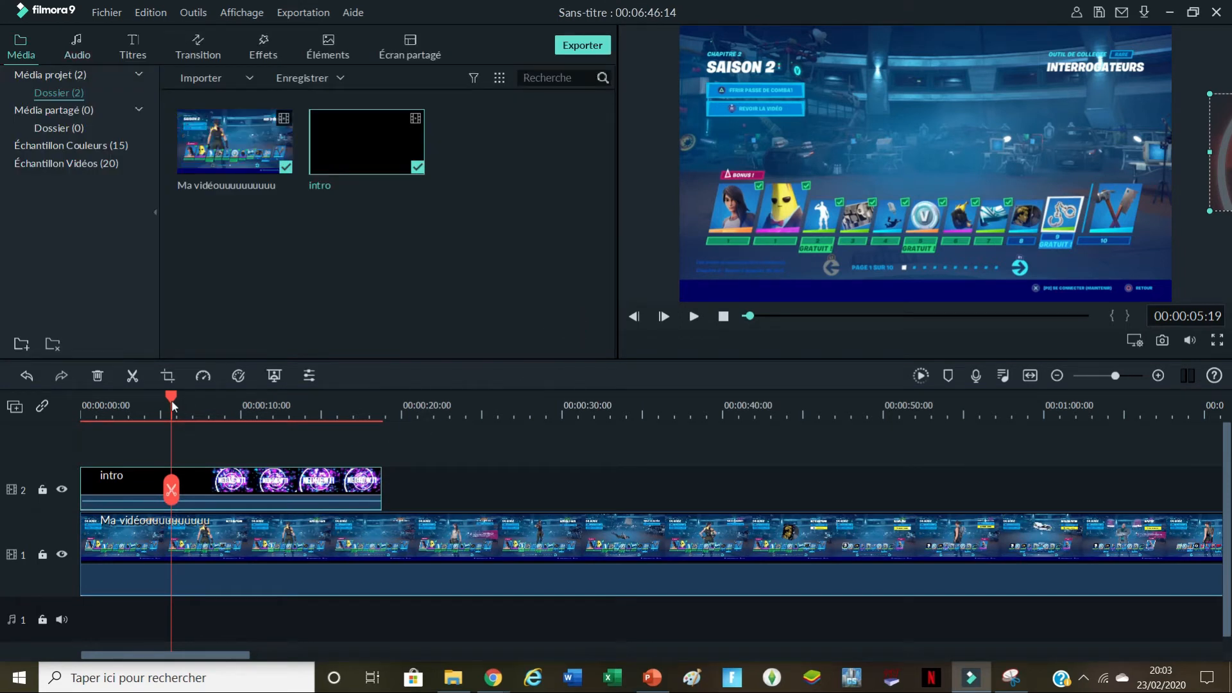
Step: Split the intro clip on the second video track near its end at 00:00:18:12 and select the short end piece
{"action": "left_click_drag", "start_coordinate": [172, 400], "coordinate": [379, 403]}
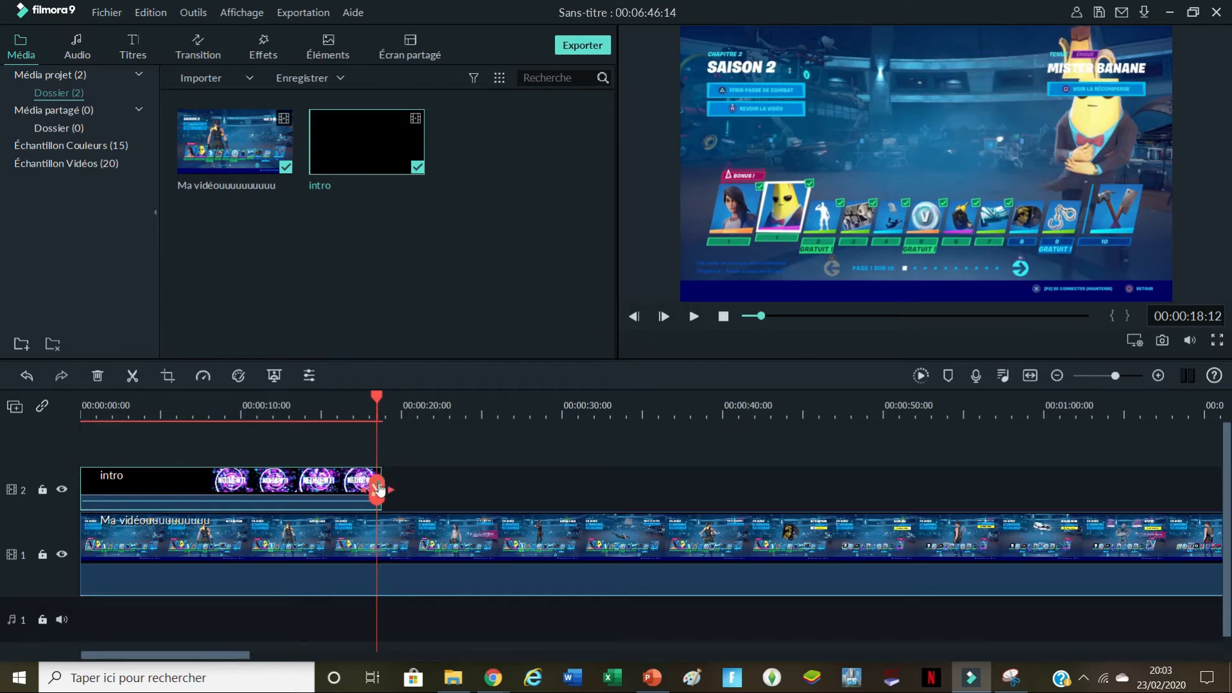
{"action": "left_click", "coordinate": [427, 459]}
{"action": "left_click_drag", "start_coordinate": [377, 399], "coordinate": [328, 399]}
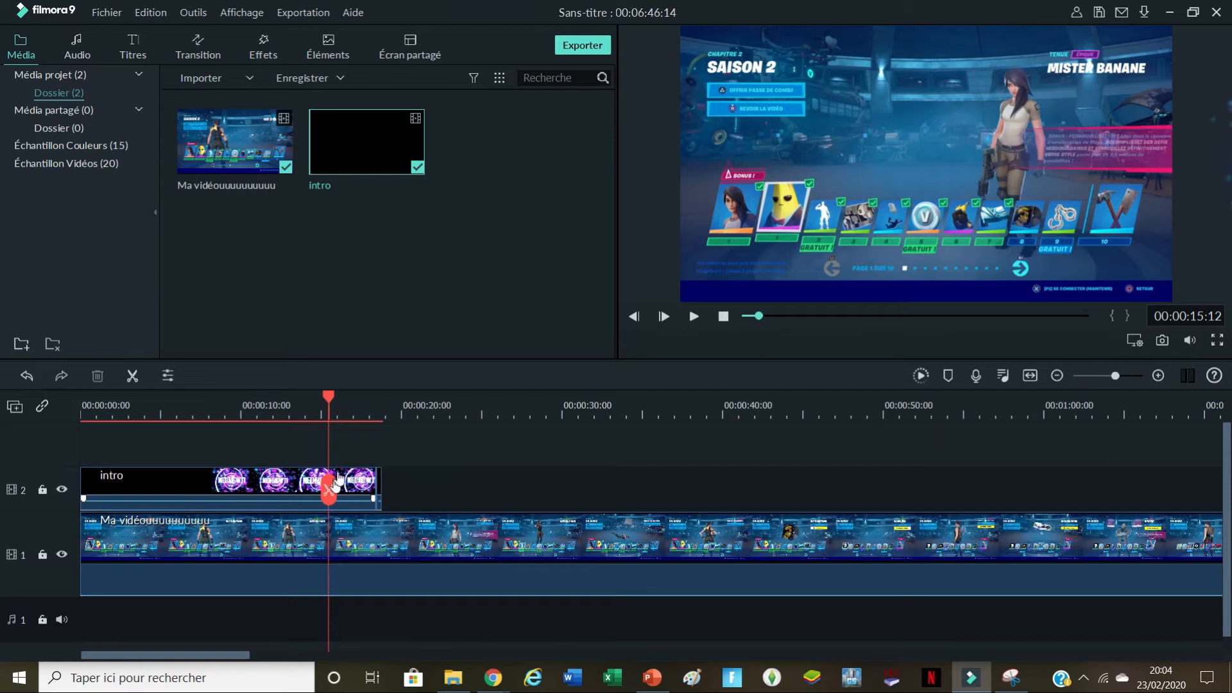
{"action": "left_click", "coordinate": [378, 477]}
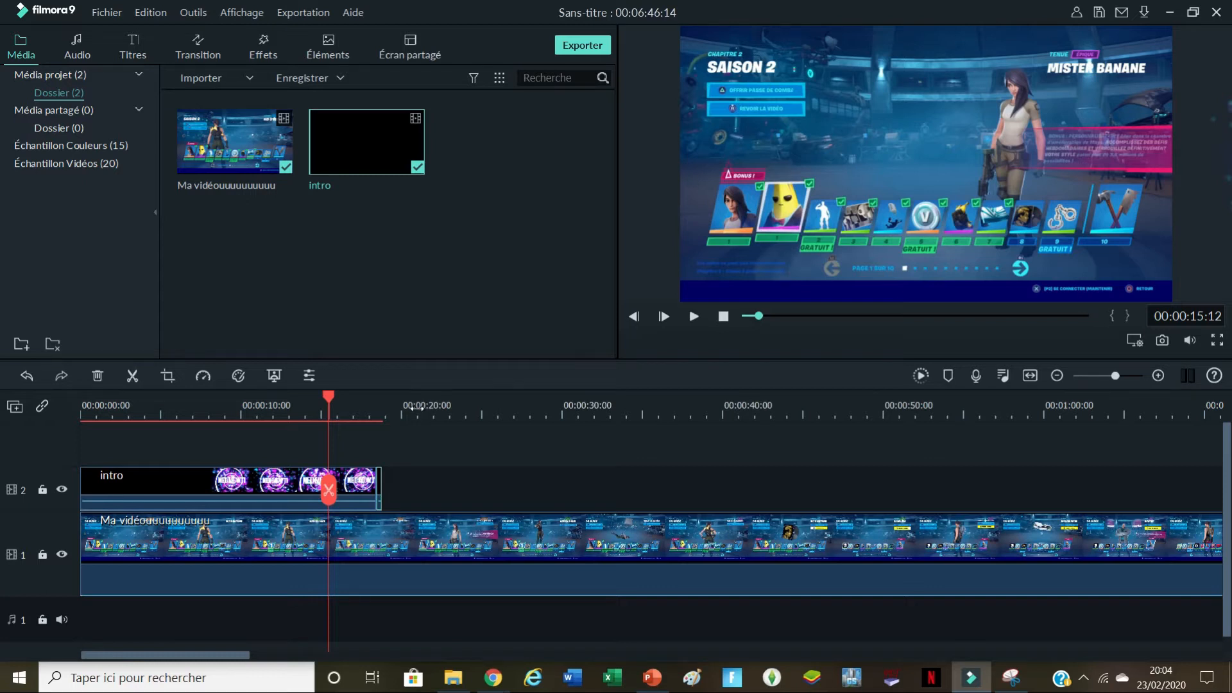
{"action": "scroll", "coordinate": [414, 406], "scroll_direction": "up", "scroll_amount": 5}
{"action": "scroll", "coordinate": [563, 406], "scroll_direction": "up", "scroll_amount": 2}
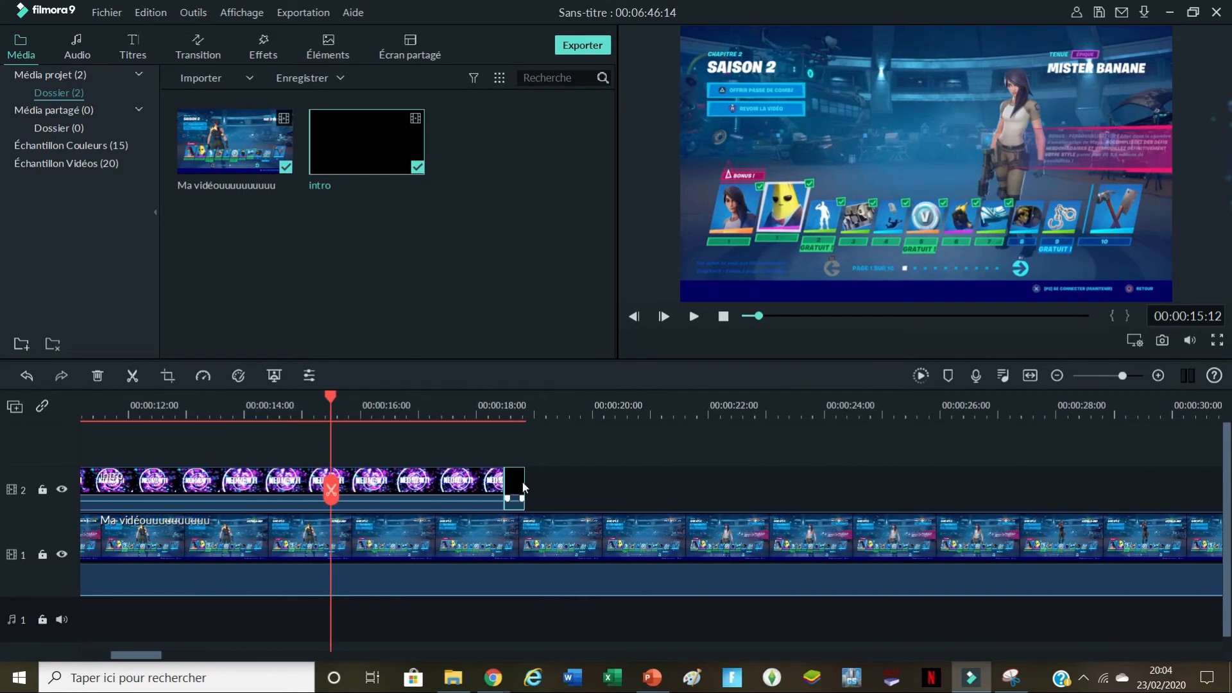
{"action": "mouse_move", "coordinate": [516, 491]}
{"action": "left_mouse_down"}
{"action": "mouse_move", "coordinate": [607, 488]}
{"action": "mouse_move", "coordinate": [519, 481]}
{"action": "left_mouse_up"}
{"action": "scroll", "coordinate": [555, 403], "scroll_direction": "down", "scroll_amount": 3}
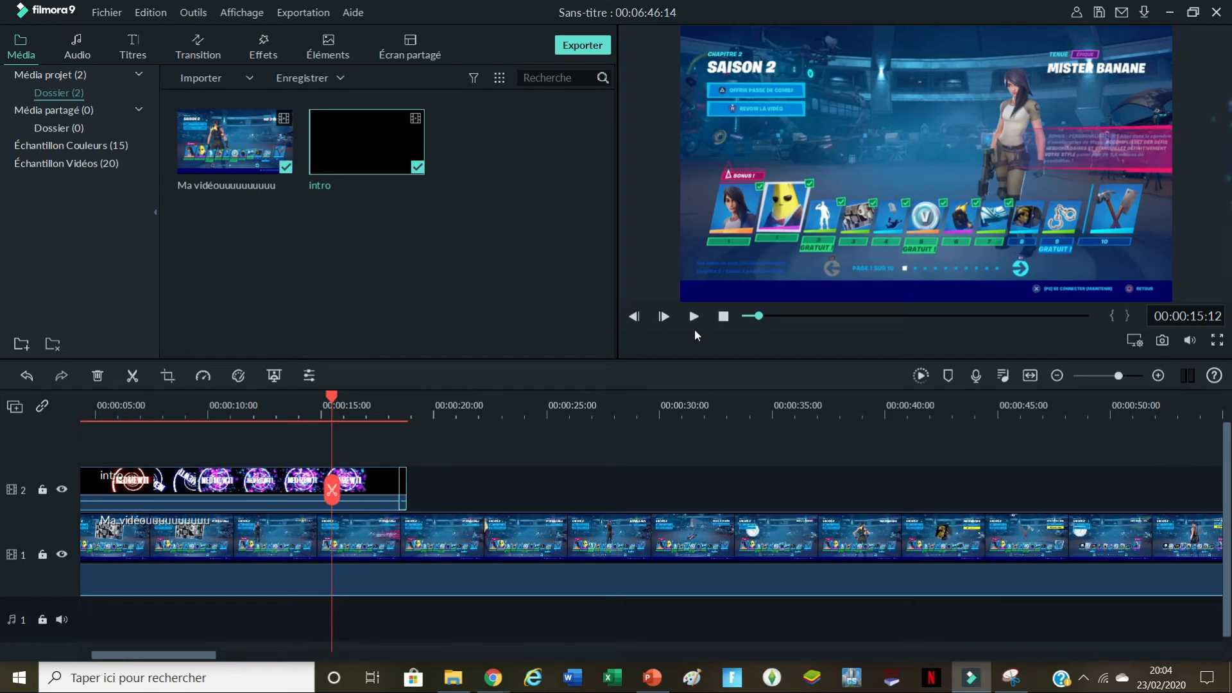
Step: Play and scrub the timeline around the end of the intro clip
{"action": "left_click", "coordinate": [694, 317]}
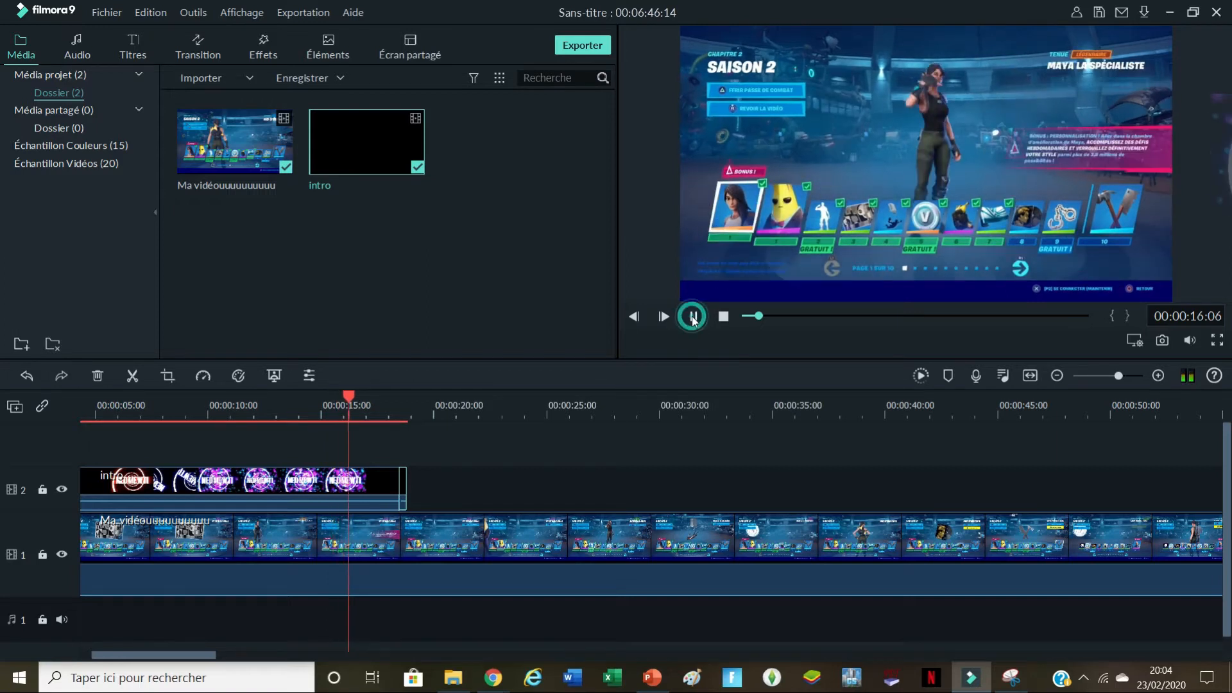
{"action": "left_click_drag", "start_coordinate": [350, 399], "coordinate": [411, 395]}
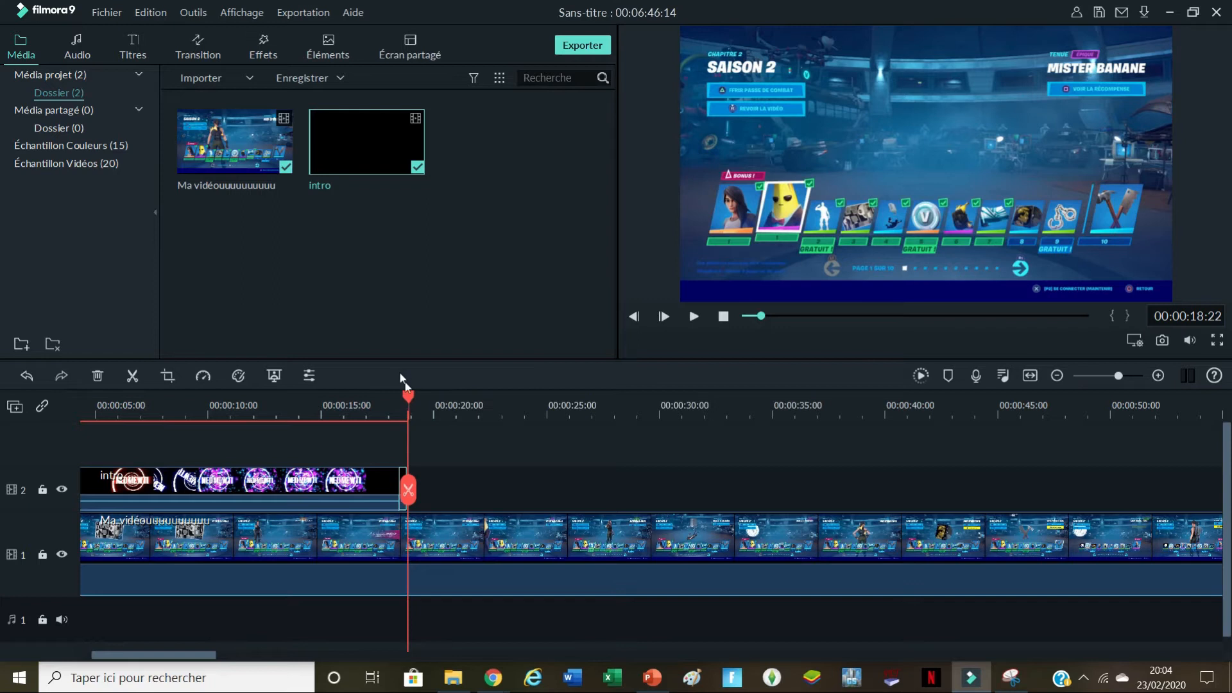
{"action": "left_click_drag", "start_coordinate": [408, 399], "coordinate": [361, 416]}
Step: Split the main video at 00:00:22:16 and again at 00:00:26:01
{"action": "left_click", "coordinate": [480, 411]}
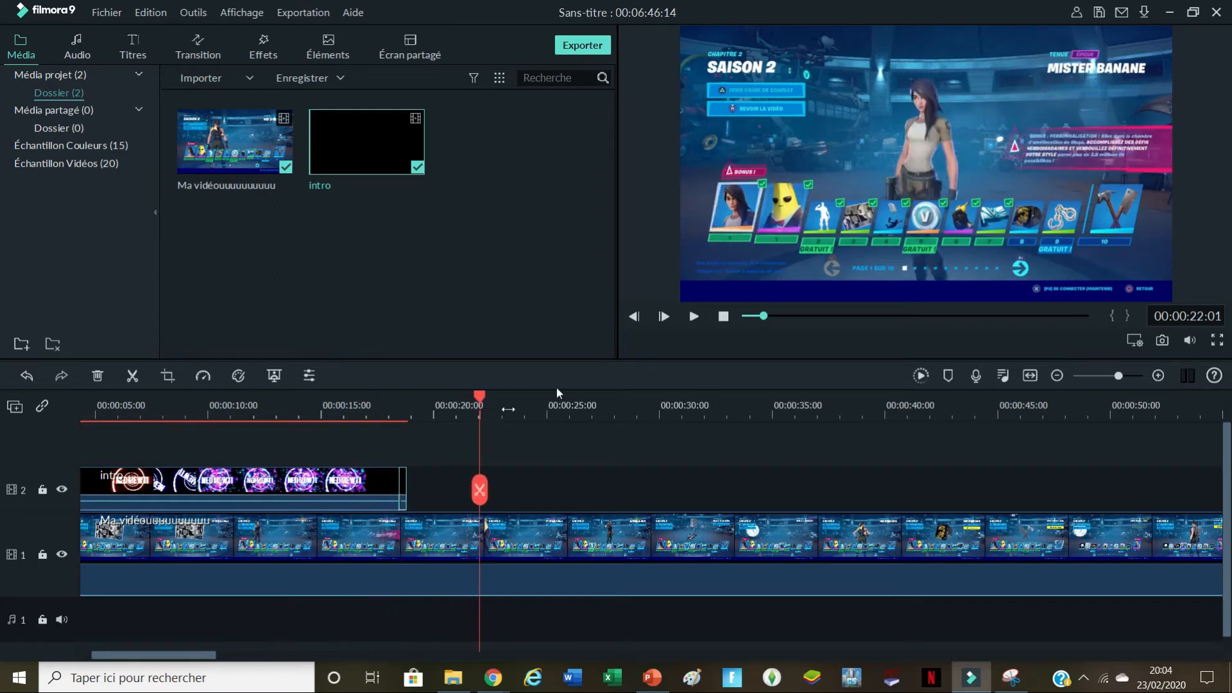
{"action": "left_click", "coordinate": [694, 316]}
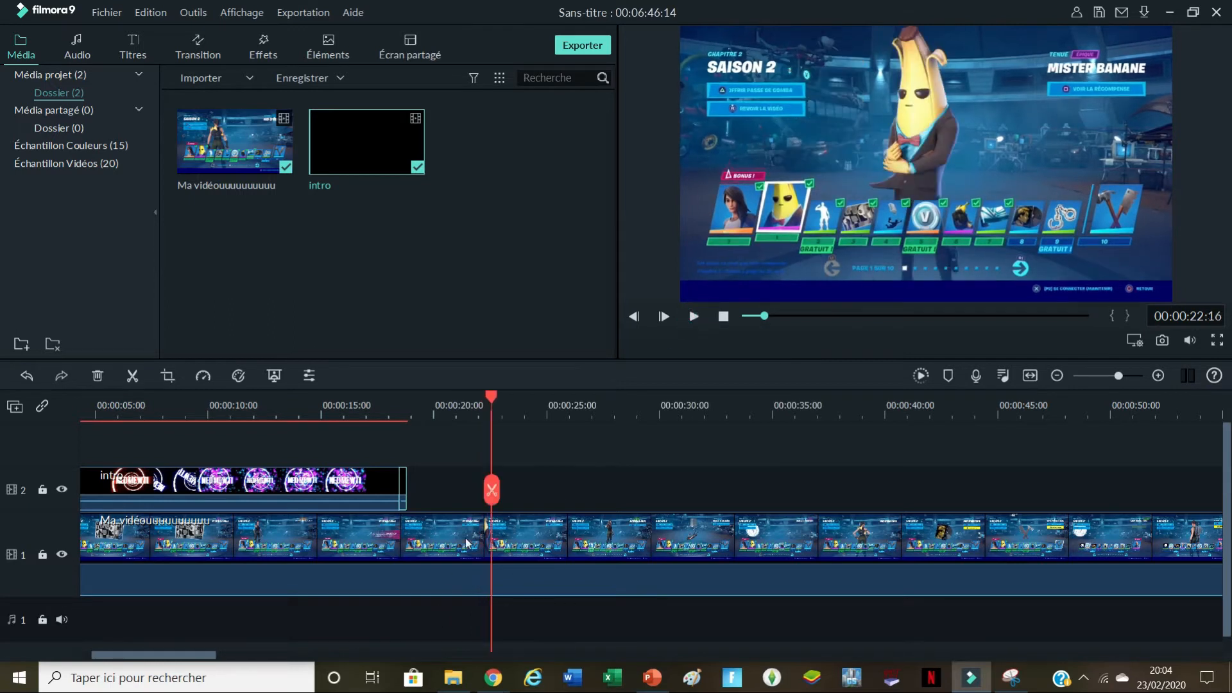
{"action": "left_click", "coordinate": [492, 490]}
{"action": "left_click_drag", "start_coordinate": [491, 396], "coordinate": [569, 393]}
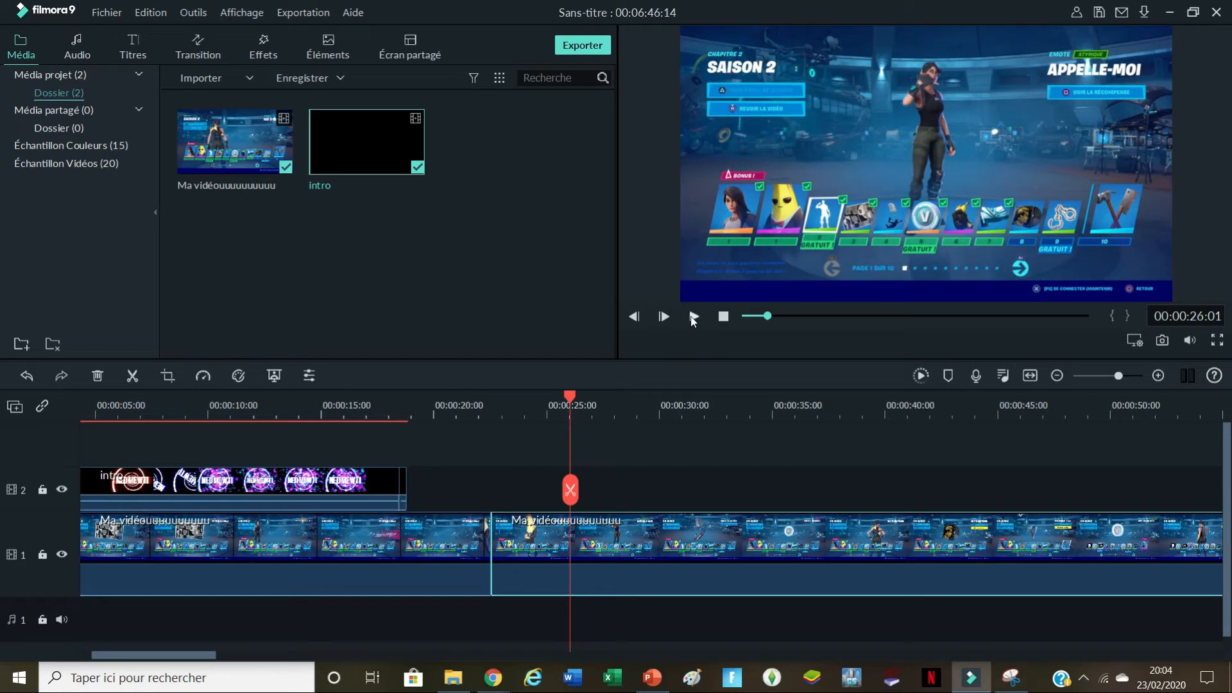
{"action": "left_click", "coordinate": [571, 491]}
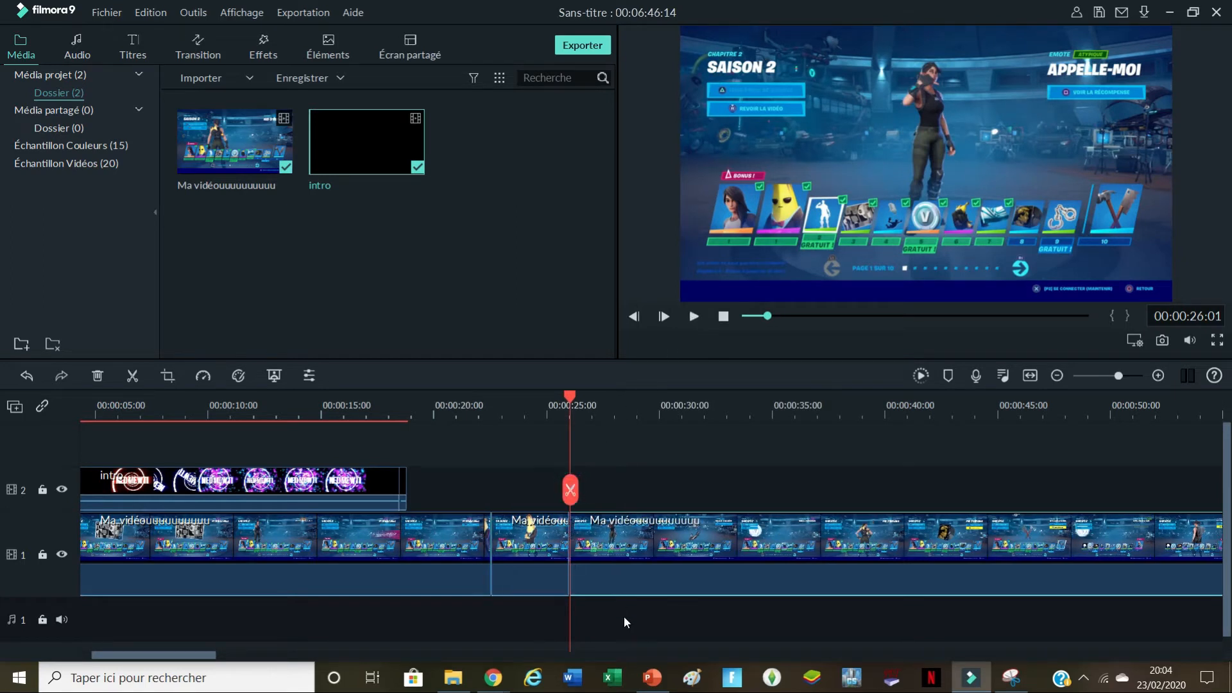
Step: Delete the parts of the main video before and after the short section between the two cuts
{"action": "left_click", "coordinate": [624, 560]}
{"action": "key", "text": "Delete"}
{"action": "left_click", "coordinate": [478, 562]}
{"action": "key", "text": "Delete"}
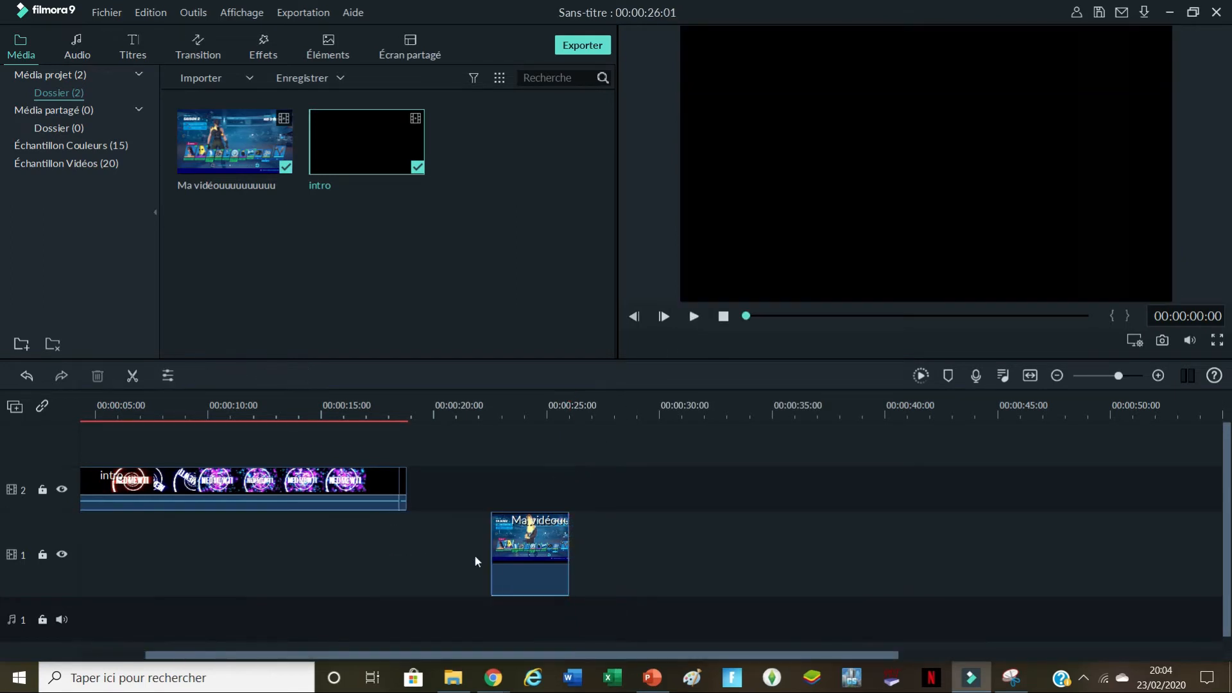
Step: Add the intro to the first video track and place it directly after the short main video section
{"action": "left_click_drag", "start_coordinate": [543, 530], "coordinate": [128, 533]}
{"action": "left_click", "coordinate": [366, 141]}
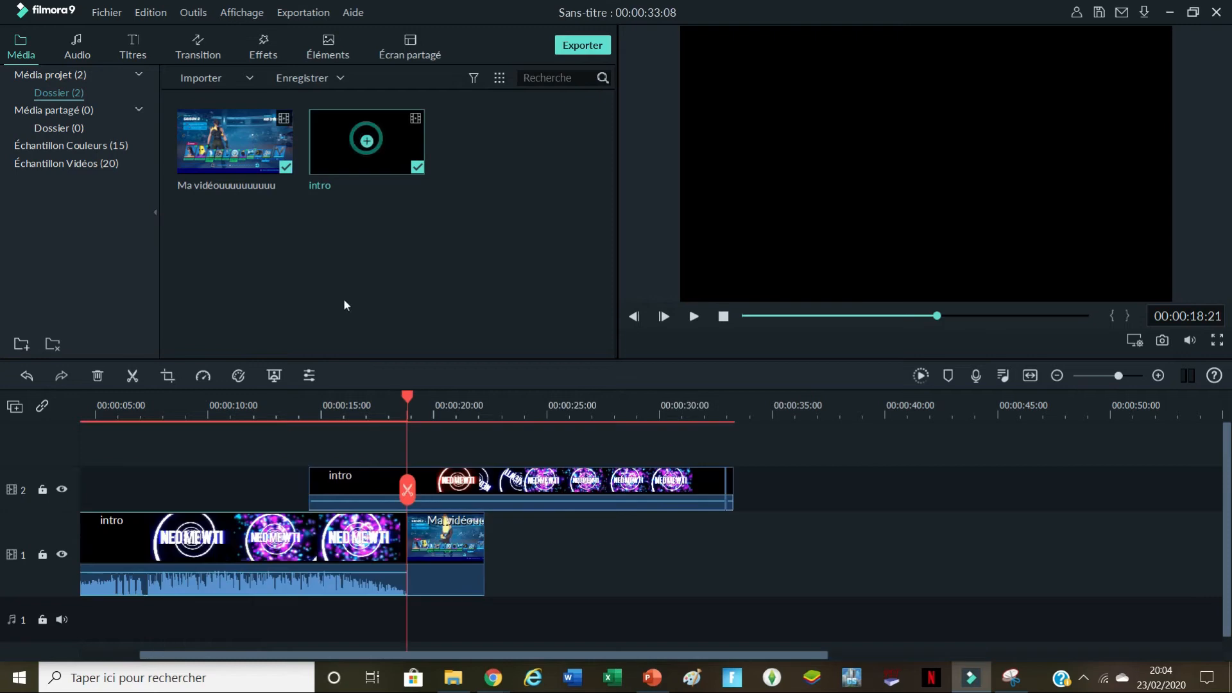
{"action": "left_click_drag", "start_coordinate": [347, 545], "coordinate": [850, 532]}
Step: Play the intro on the first video track and split it at 00:00:24:12 and 00:00:25:17
{"action": "left_click_drag", "start_coordinate": [411, 402], "coordinate": [482, 401]}
{"action": "left_click", "coordinate": [693, 316]}
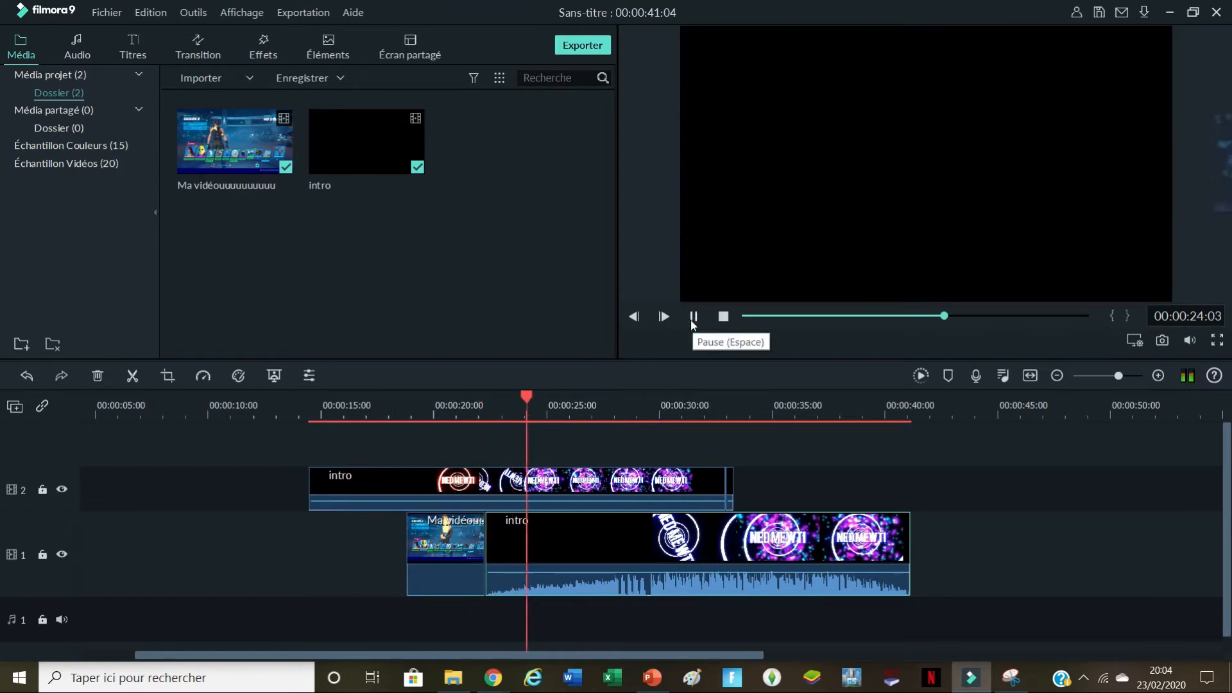
{"action": "left_click", "coordinate": [693, 316]}
{"action": "left_click", "coordinate": [533, 491]}
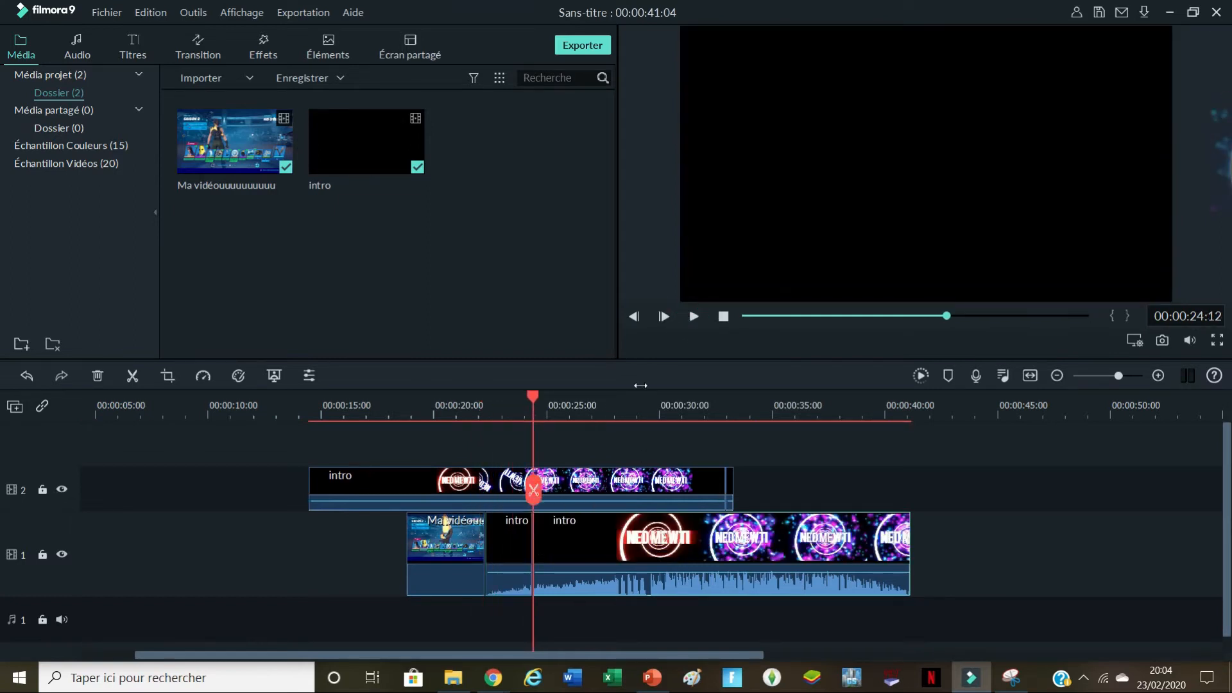
{"action": "left_click", "coordinate": [694, 316]}
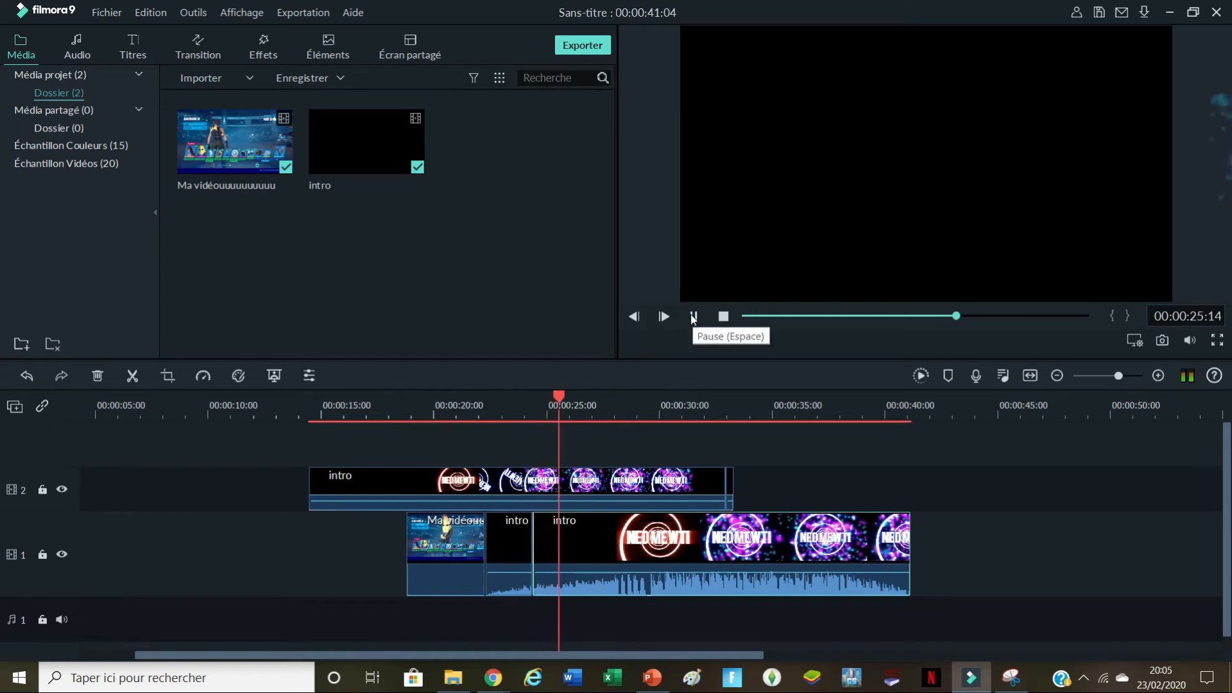
{"action": "left_click", "coordinate": [693, 317]}
{"action": "left_click", "coordinate": [563, 493]}
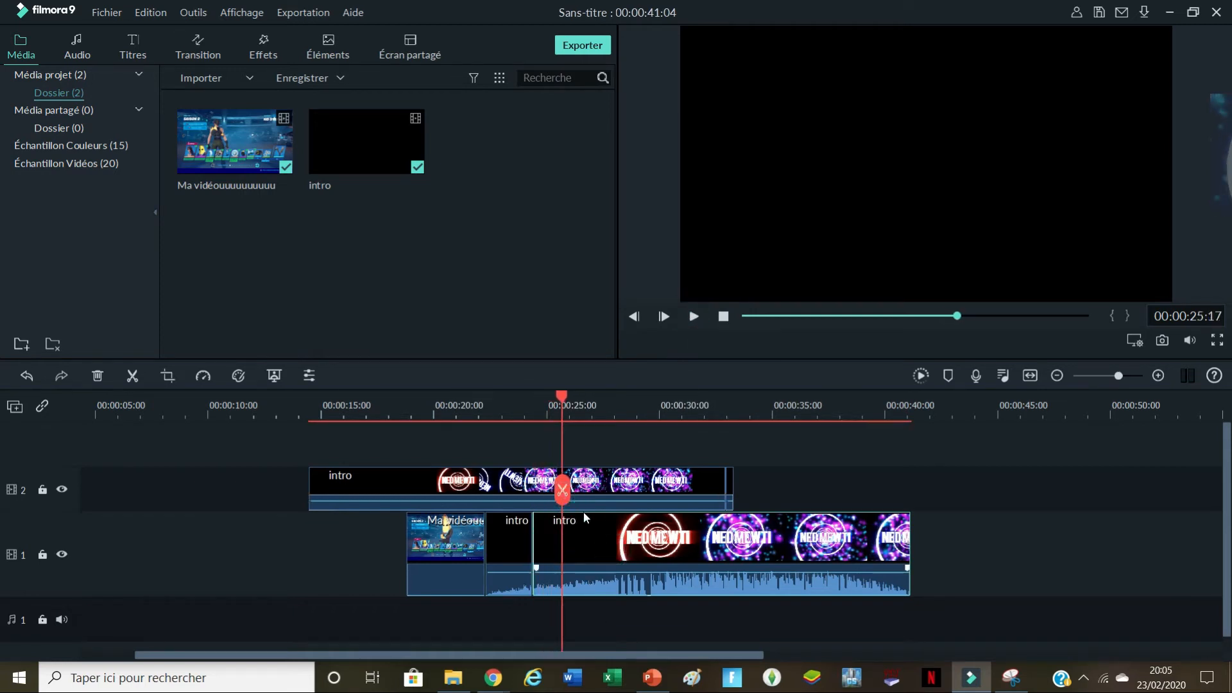
Step: Delete the outer parts of the split intro and move the middle piece directly against the main video section
{"action": "left_click", "coordinate": [589, 533]}
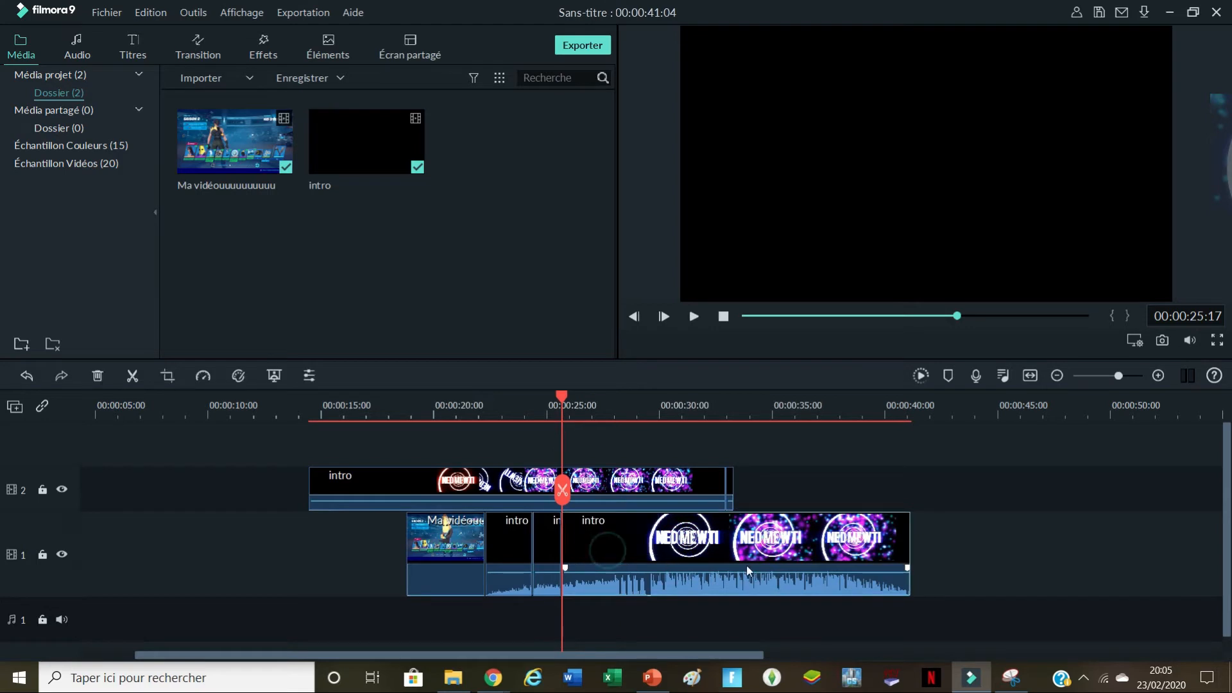
{"action": "key", "text": "Delete"}
{"action": "left_click", "coordinate": [488, 533]}
{"action": "key", "text": "Delete"}
{"action": "left_click_drag", "start_coordinate": [546, 538], "coordinate": [505, 540]}
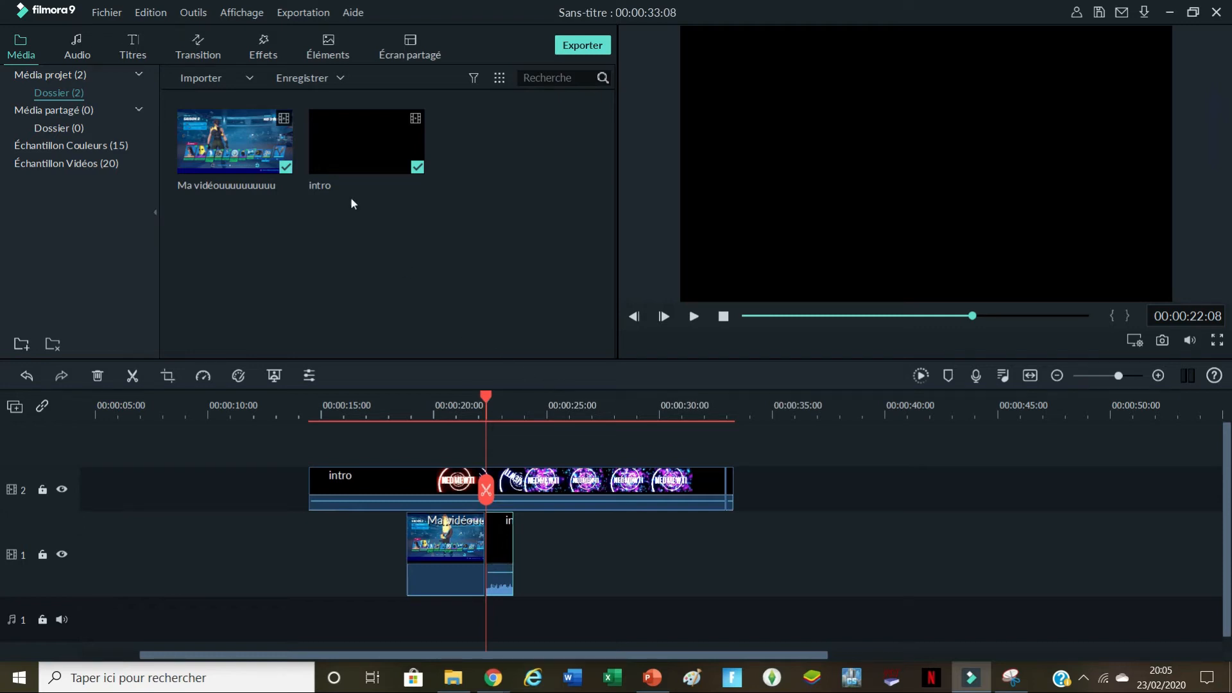
Step: Look through the Jeune & brillant music in the audio library
{"action": "left_click", "coordinate": [76, 52]}
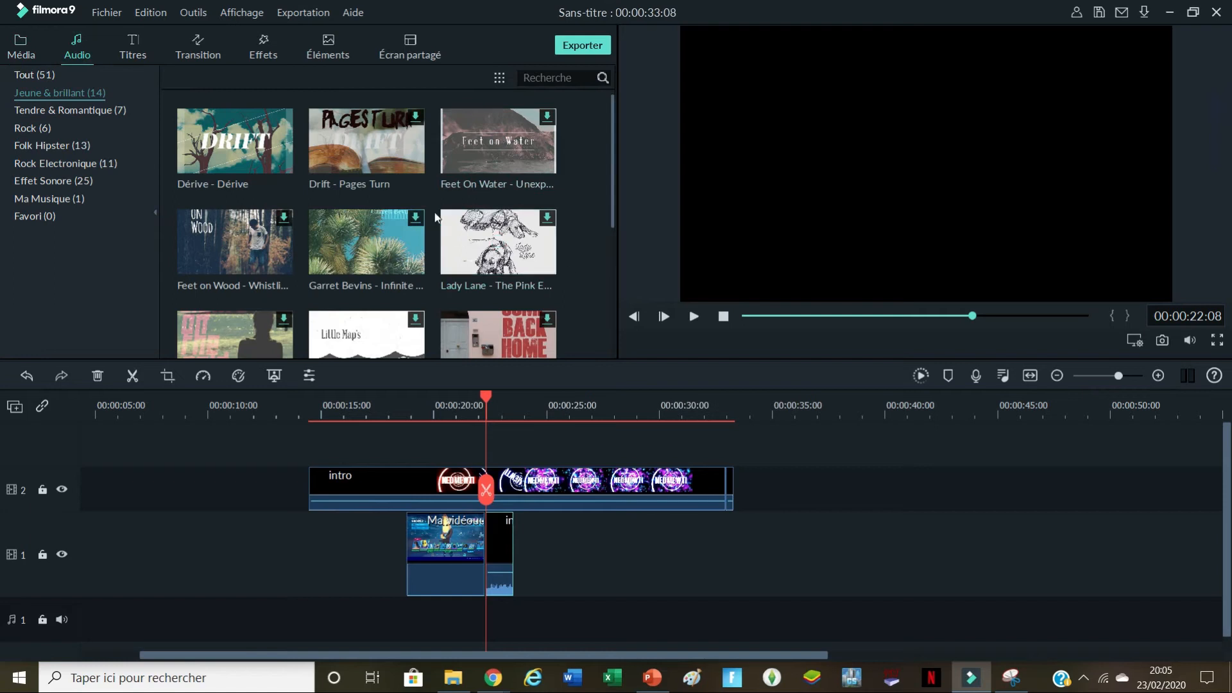
{"action": "scroll", "coordinate": [410, 167], "scroll_direction": "down", "scroll_amount": 4}
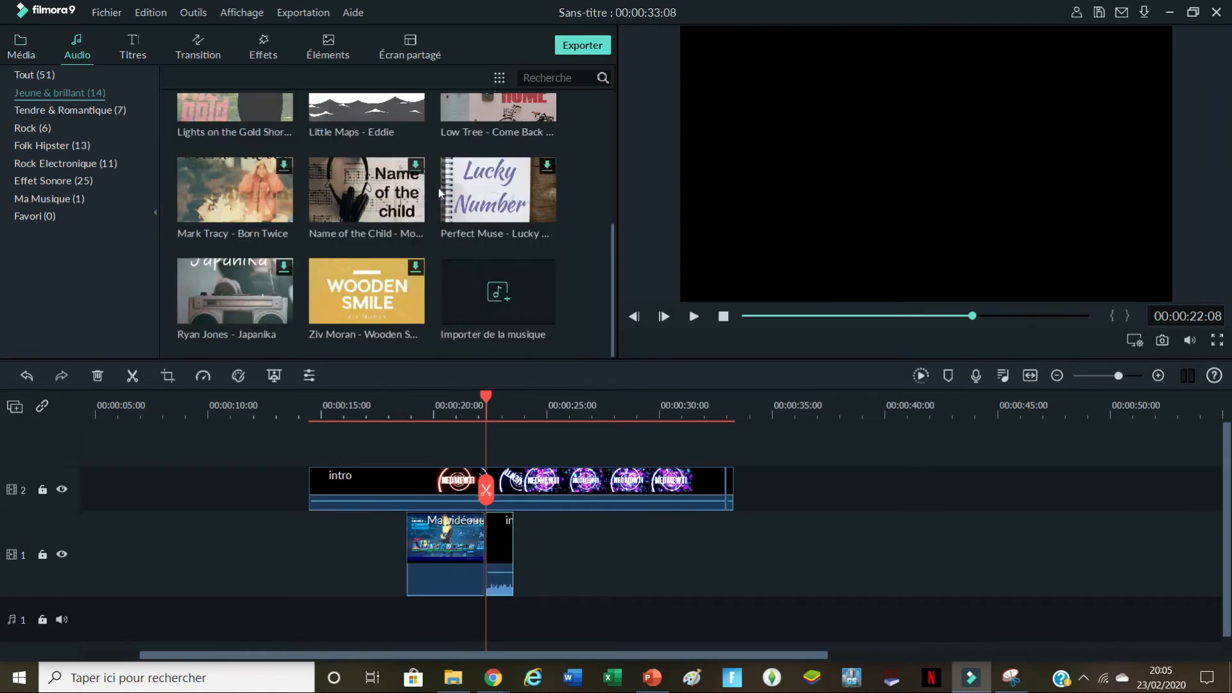
{"action": "scroll", "coordinate": [433, 198], "scroll_direction": "up", "scroll_amount": 4}
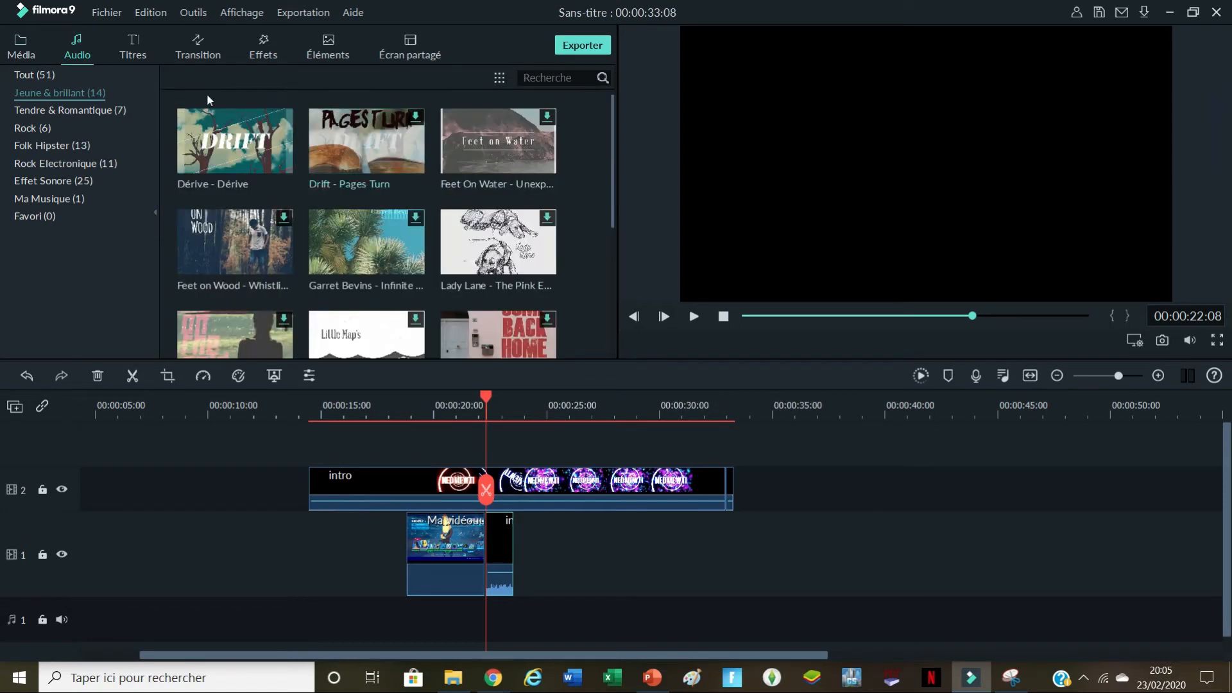
Step: Place the end-credits title Crédits 2 on a third video track at 00:00:22:08 and preview it
{"action": "left_click", "coordinate": [137, 48]}
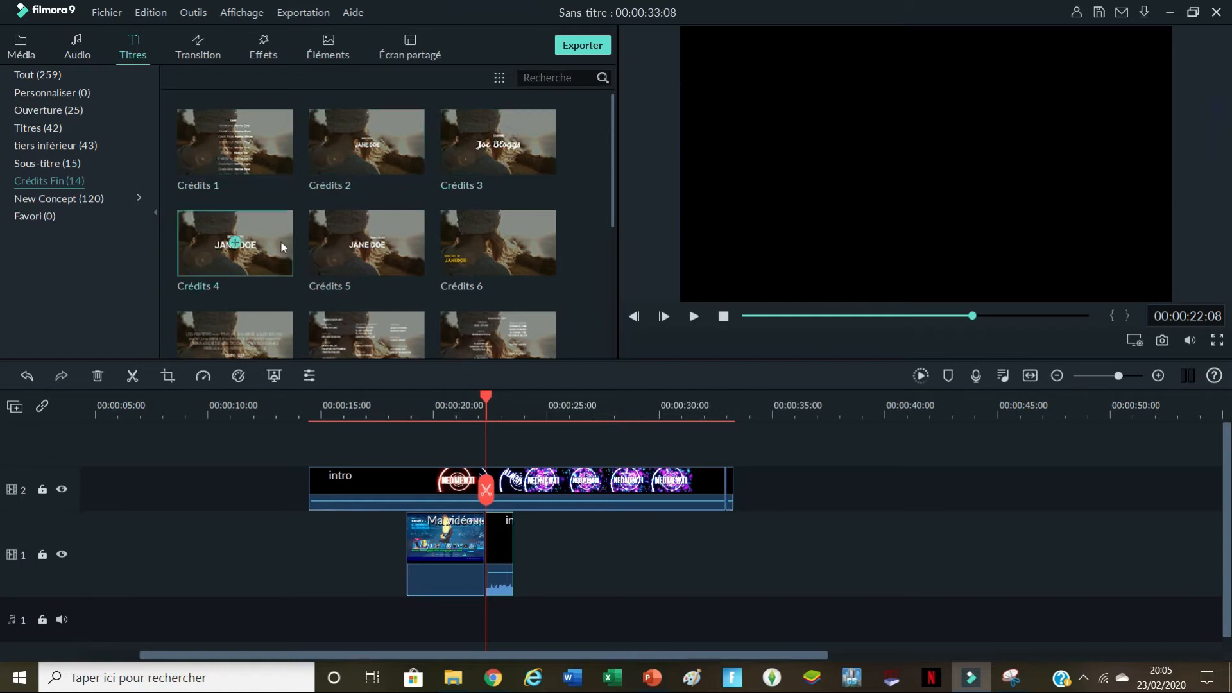
{"action": "scroll", "coordinate": [538, 207], "scroll_direction": "down", "scroll_amount": 4}
{"action": "scroll", "coordinate": [501, 243], "scroll_direction": "up", "scroll_amount": 4}
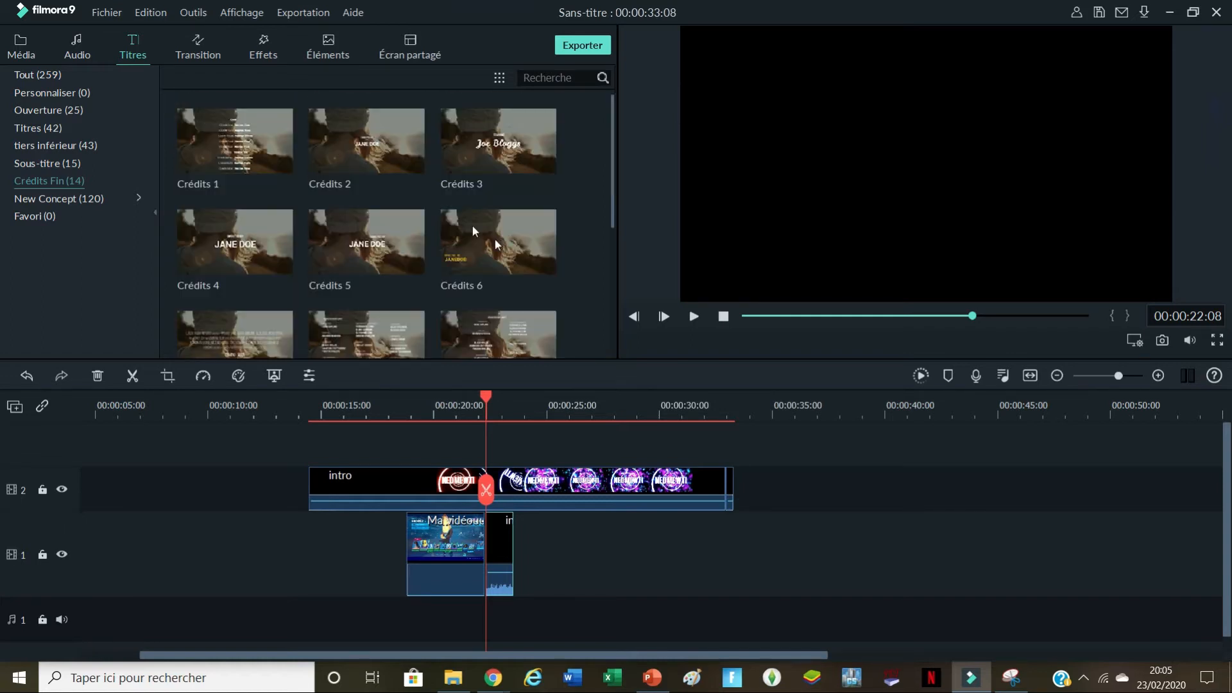
{"action": "left_click_drag", "start_coordinate": [365, 147], "coordinate": [517, 488]}
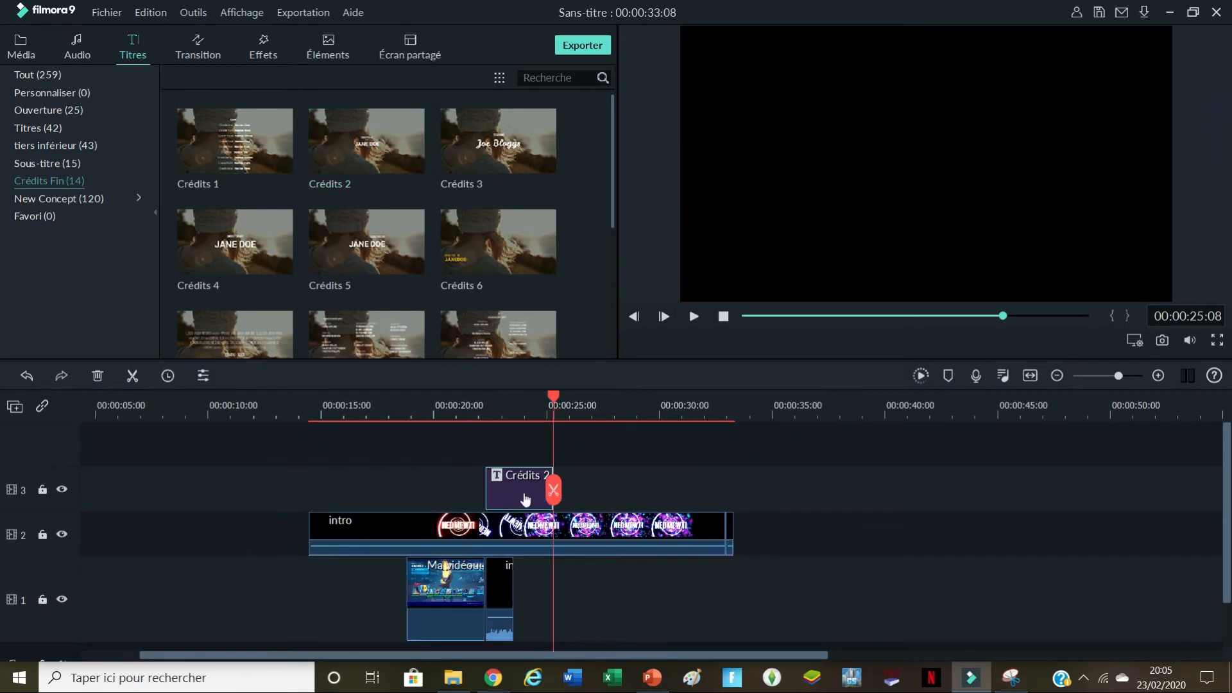
{"action": "left_click_drag", "start_coordinate": [555, 399], "coordinate": [499, 399]}
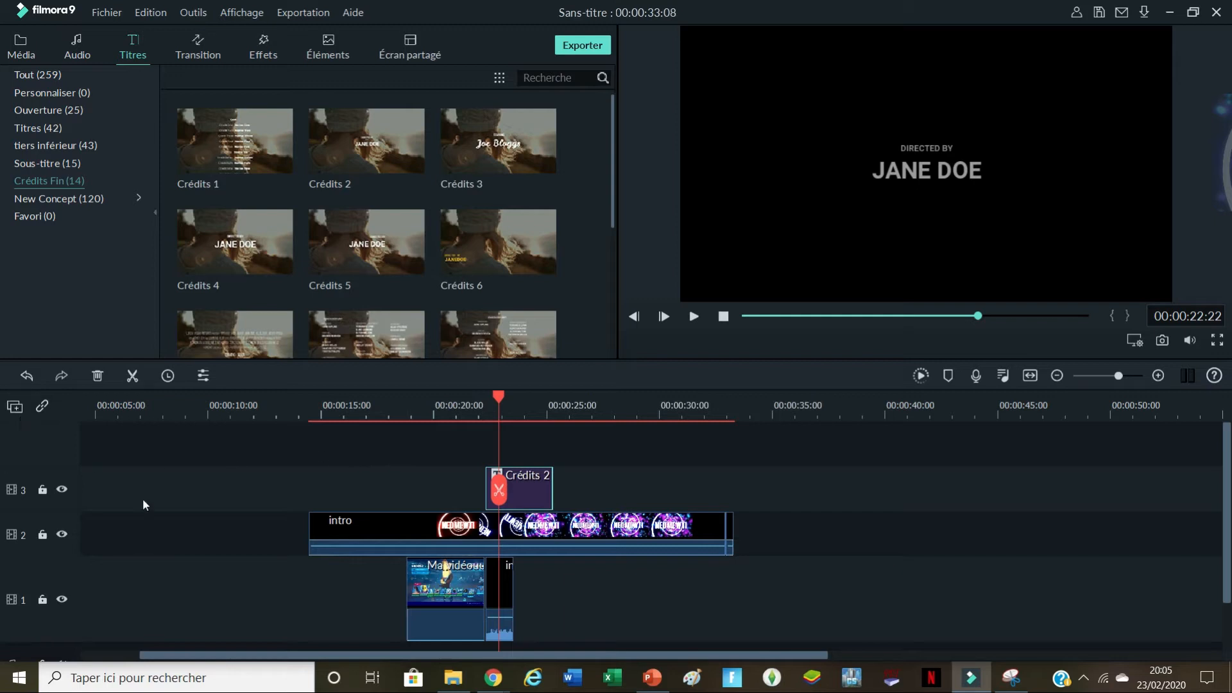
Step: Review the timeline tracks and the options for adding video or audio tracks without choosing one
{"action": "scroll", "coordinate": [154, 484], "scroll_direction": "down", "scroll_amount": 1}
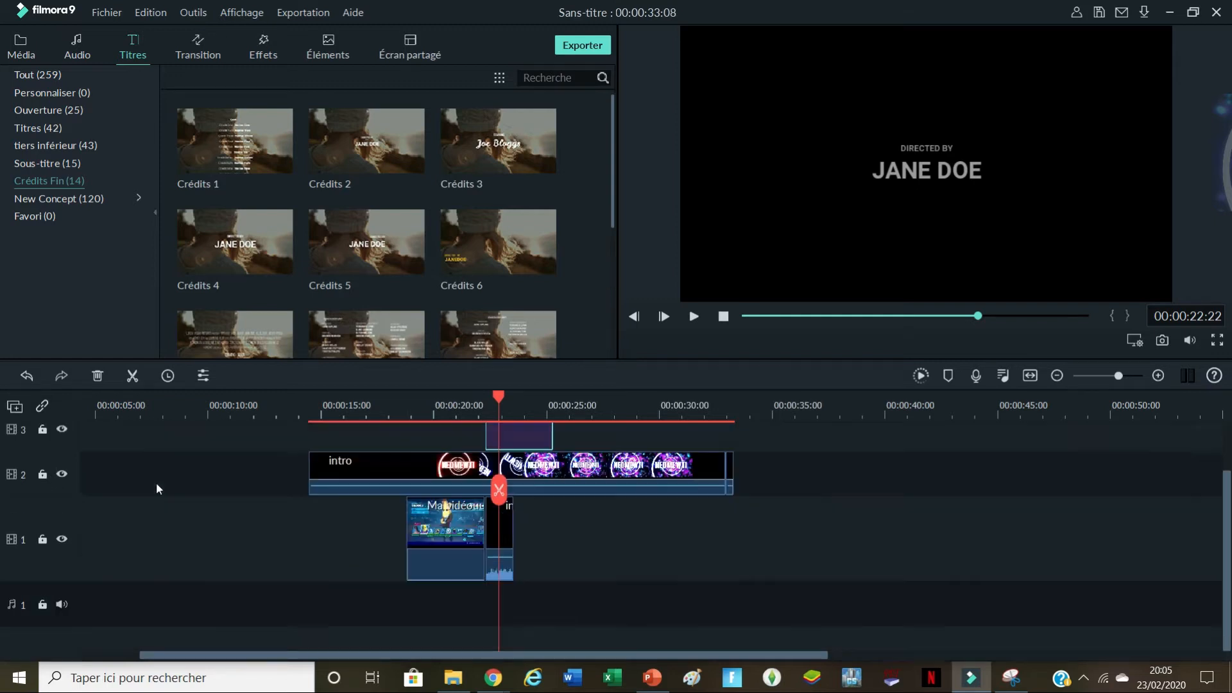
{"action": "scroll", "coordinate": [90, 609], "scroll_direction": "up", "scroll_amount": 1}
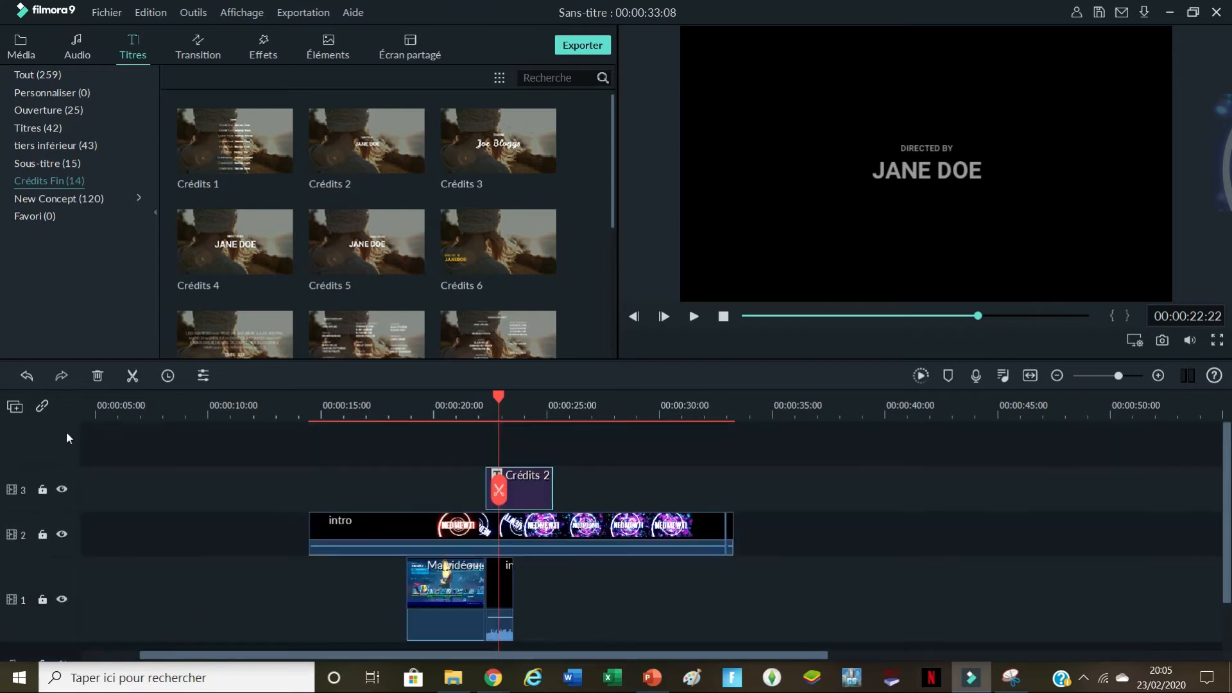
{"action": "left_click", "coordinate": [14, 407]}
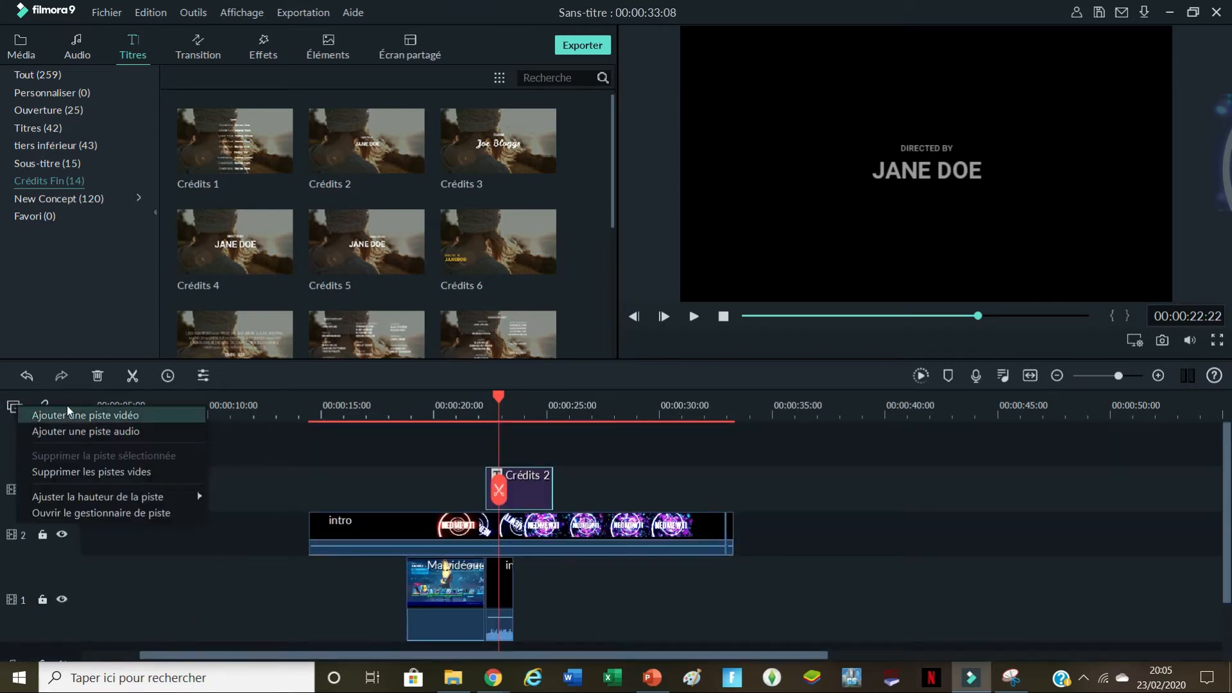
{"action": "left_click", "coordinate": [312, 460]}
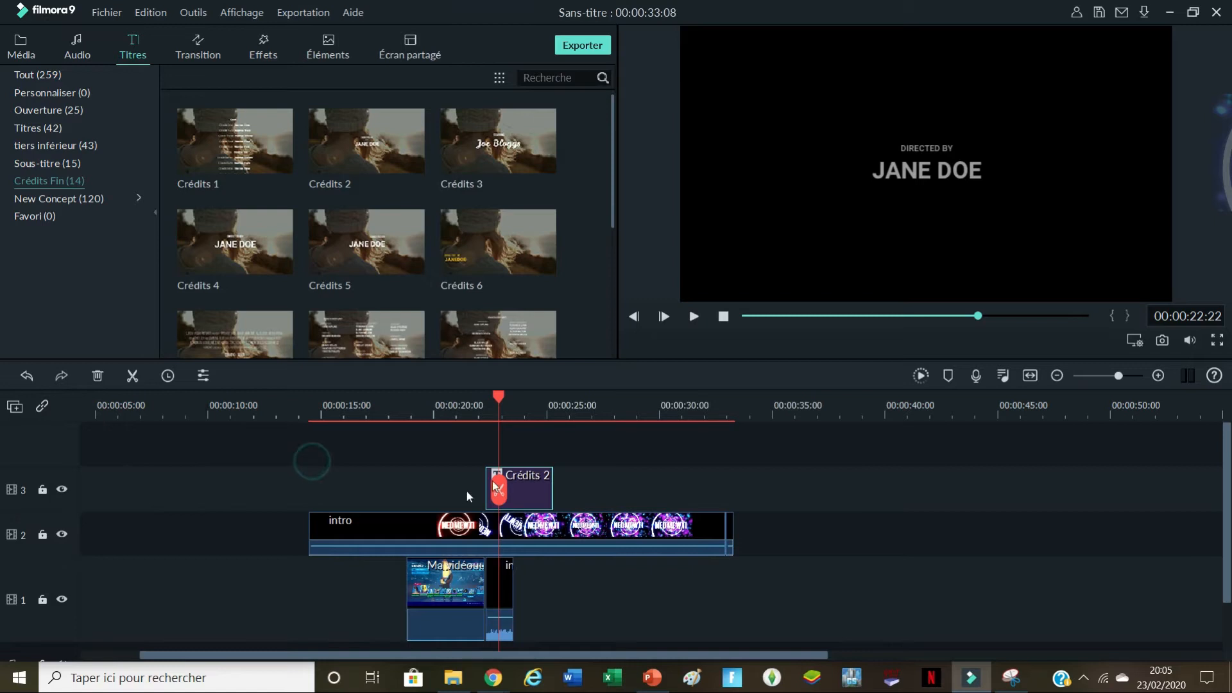
Step: Play and scrub through the Crédits 2 title on the timeline
{"action": "left_click", "coordinate": [694, 317]}
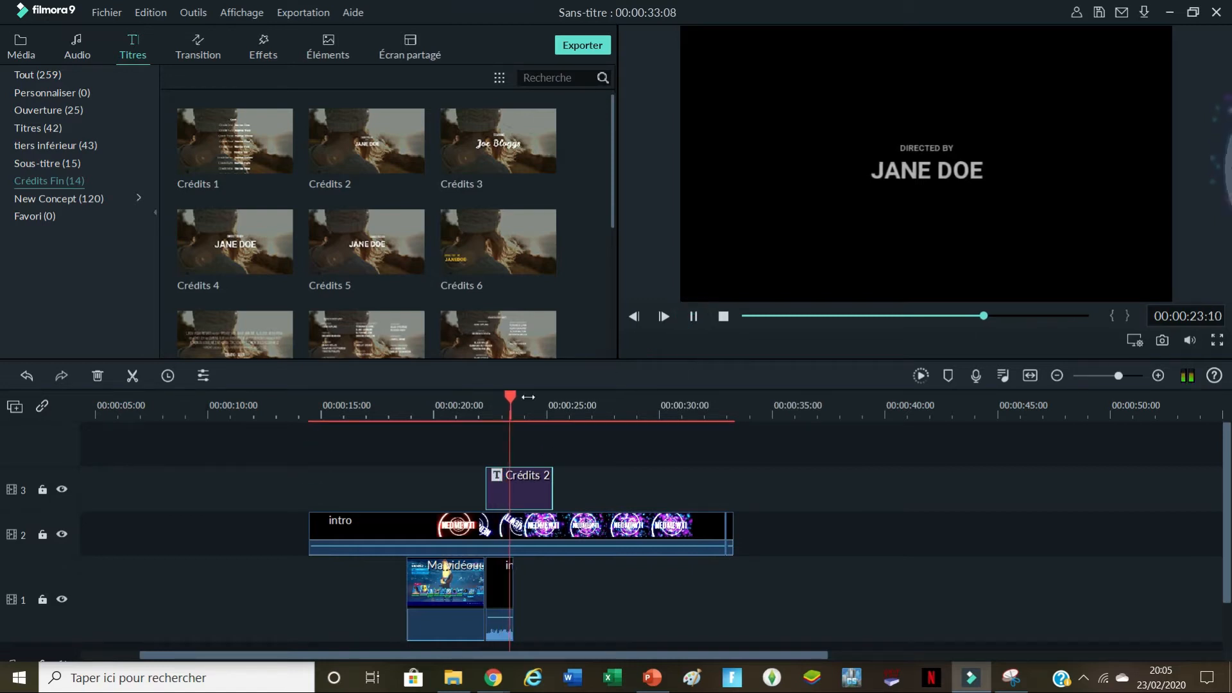
{"action": "left_click", "coordinate": [691, 316]}
{"action": "left_click_drag", "start_coordinate": [564, 394], "coordinate": [510, 421]}
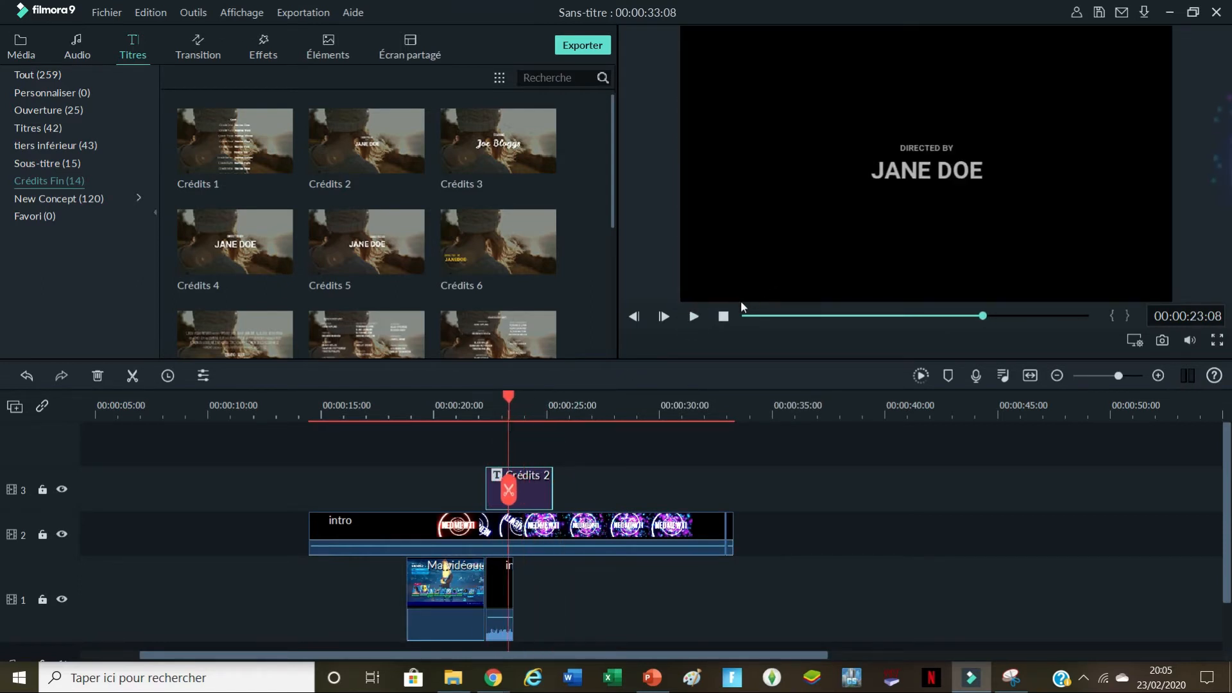
Step: Replace the text of the Crédits 2 title with "kdnv dnviodsbx wxj dsbv ovbswxcswho"
{"action": "double_click", "coordinate": [925, 171]}
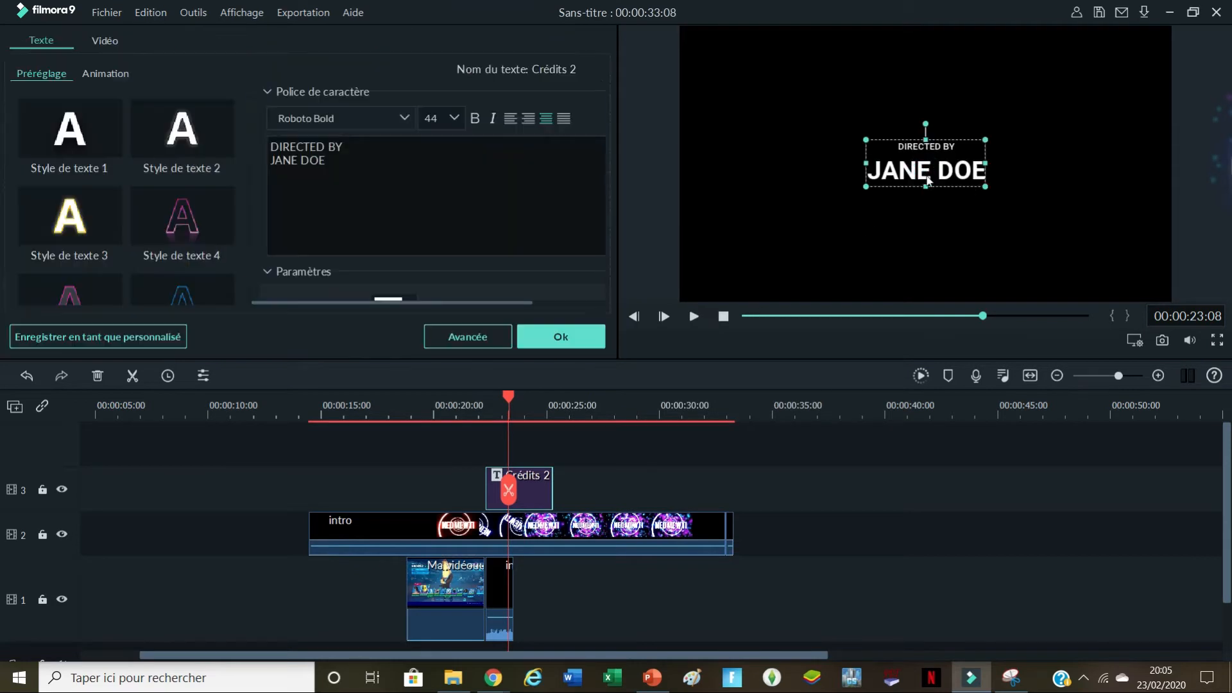
{"action": "left_click", "coordinate": [735, 460]}
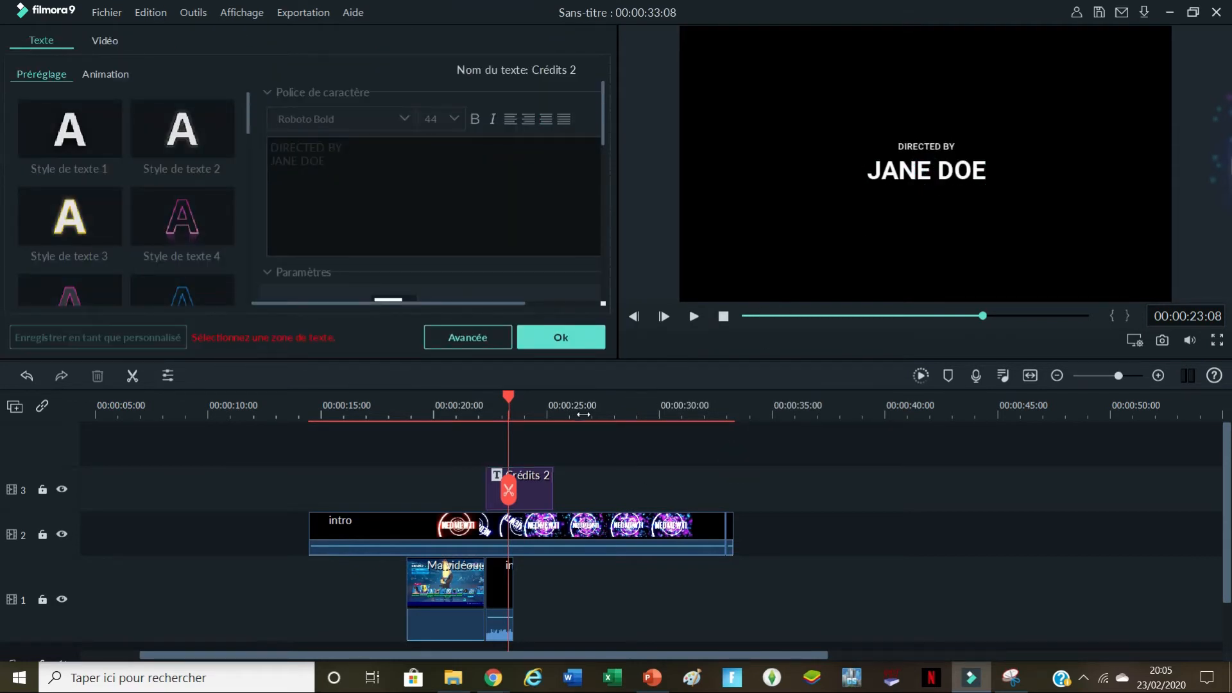
{"action": "left_click", "coordinate": [961, 164]}
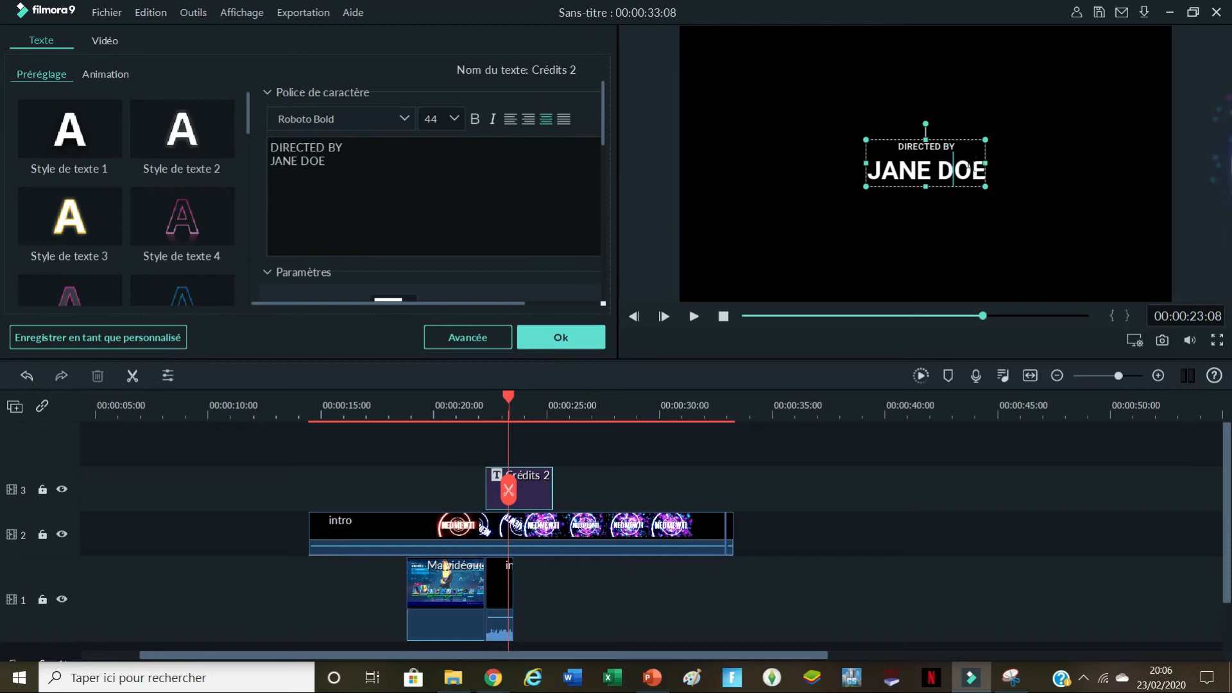
{"action": "left_click", "coordinate": [414, 164]}
{"action": "key", "text": "BackSpace"}
{"action": "key", "text": "BackSpace"}
{"action": "key", "text": "BackSpace"}
{"action": "key", "text": "BackSpace"}
{"action": "key", "text": "BackSpace"}
{"action": "key", "text": "BackSpace"}
{"action": "key", "text": "BackSpace"}
{"action": "key", "text": "BackSpace"}
{"action": "key", "text": "BackSpace"}
{"action": "key", "text": "BackSpace"}
{"action": "key", "text": "BackSpace"}
{"action": "key", "text": "BackSpace"}
{"action": "key", "text": "BackSpace"}
{"action": "key", "text": "BackSpace"}
{"action": "key", "text": "BackSpace"}
{"action": "key", "text": "BackSpace"}
{"action": "key", "text": "BackSpace"}
{"action": "key", "text": "BackSpace"}
{"action": "key", "text": "BackSpace"}
{"action": "key", "text": "BackSpace"}
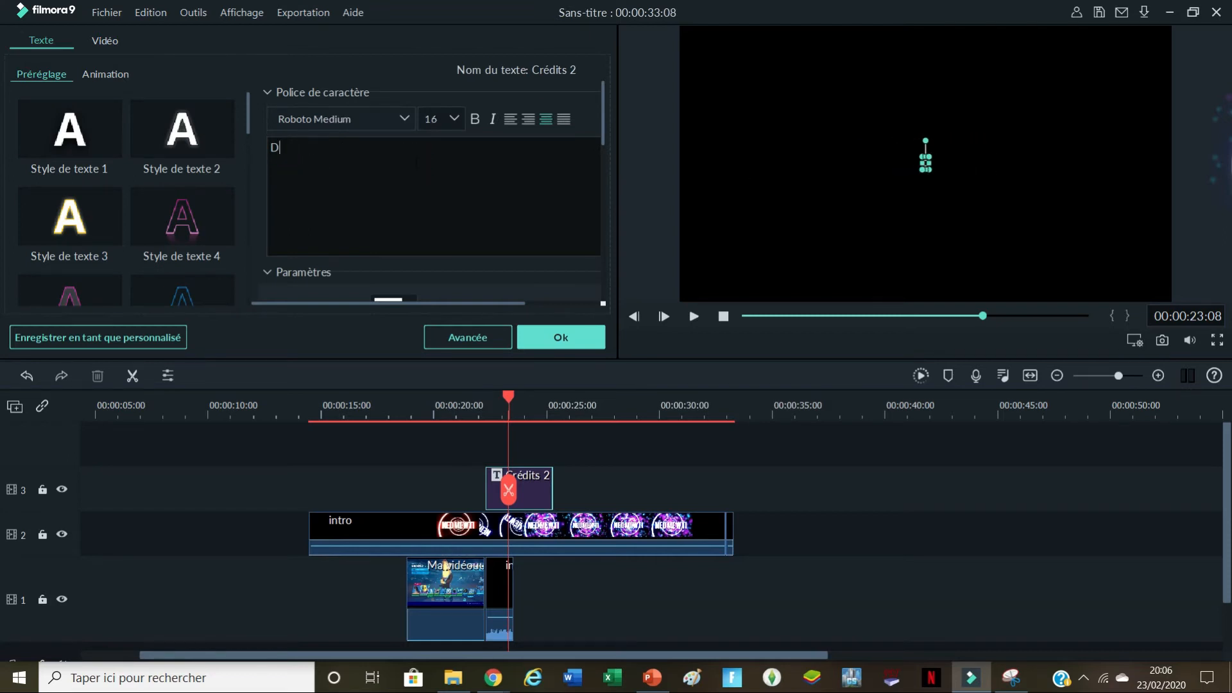
{"action": "type", "text": "kdnv dnviodsbx wxj dsbv ovbswxcswho"}
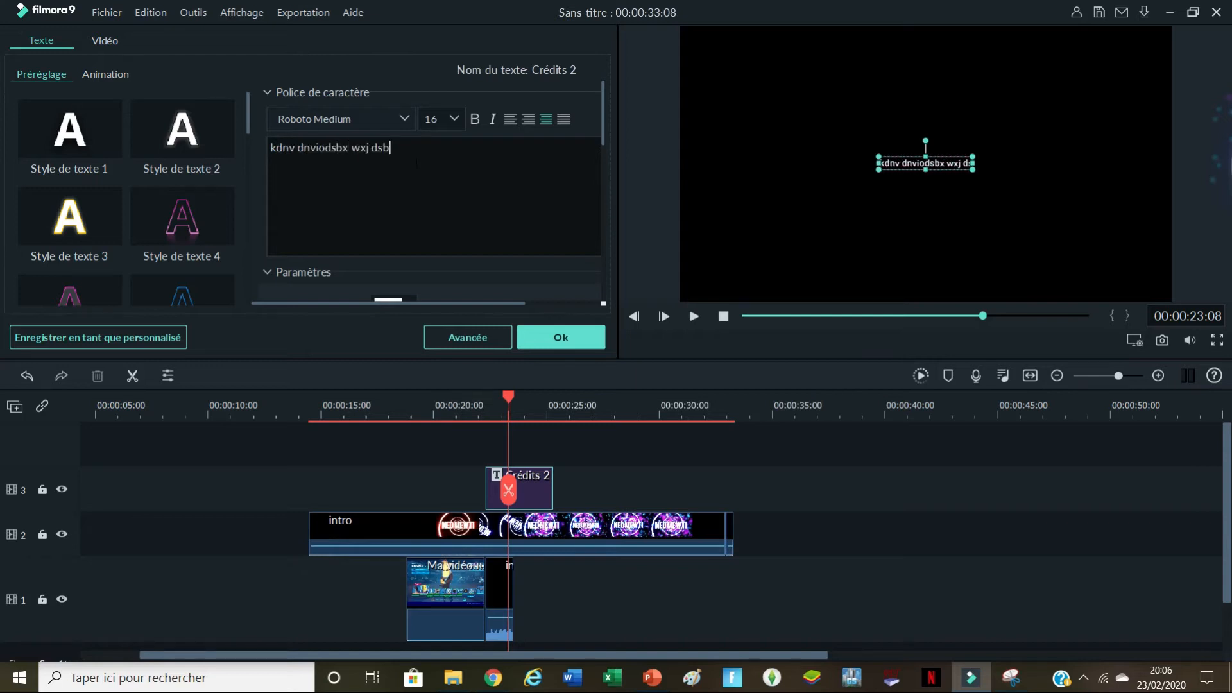
Step: Set the title text's font to Roboto Italic and its size to 48
{"action": "left_click", "coordinate": [387, 123]}
{"action": "left_click", "coordinate": [409, 120]}
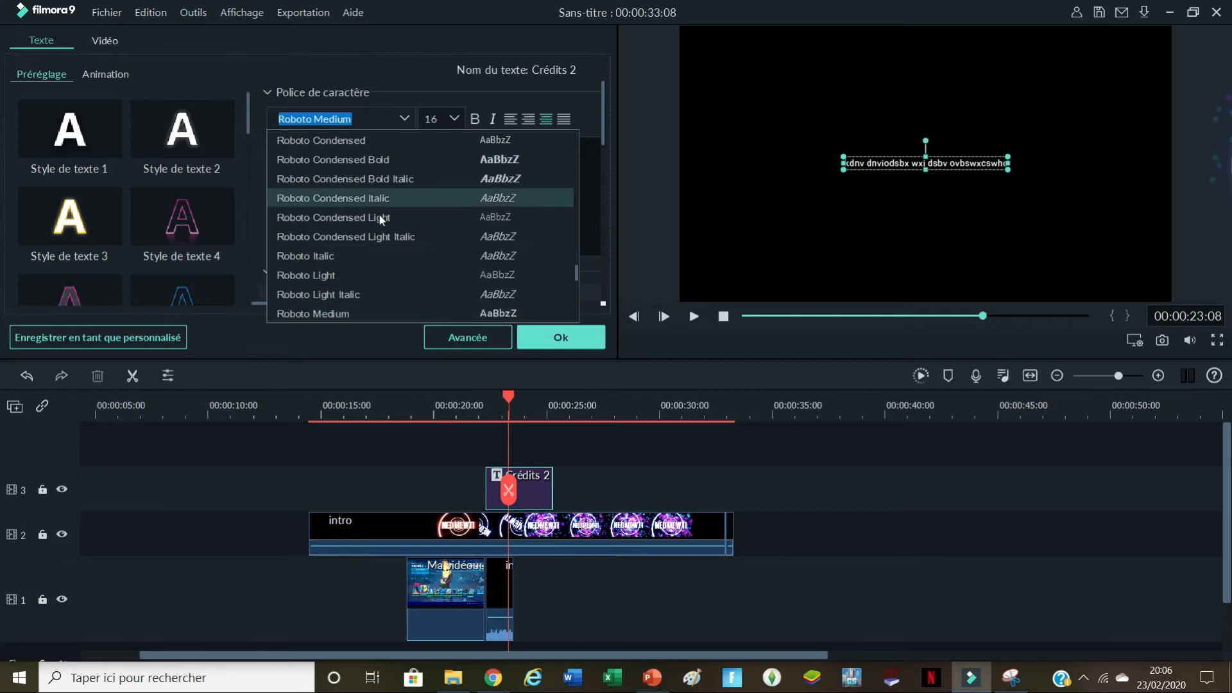
{"action": "left_click", "coordinate": [352, 249]}
{"action": "left_click", "coordinate": [455, 119]}
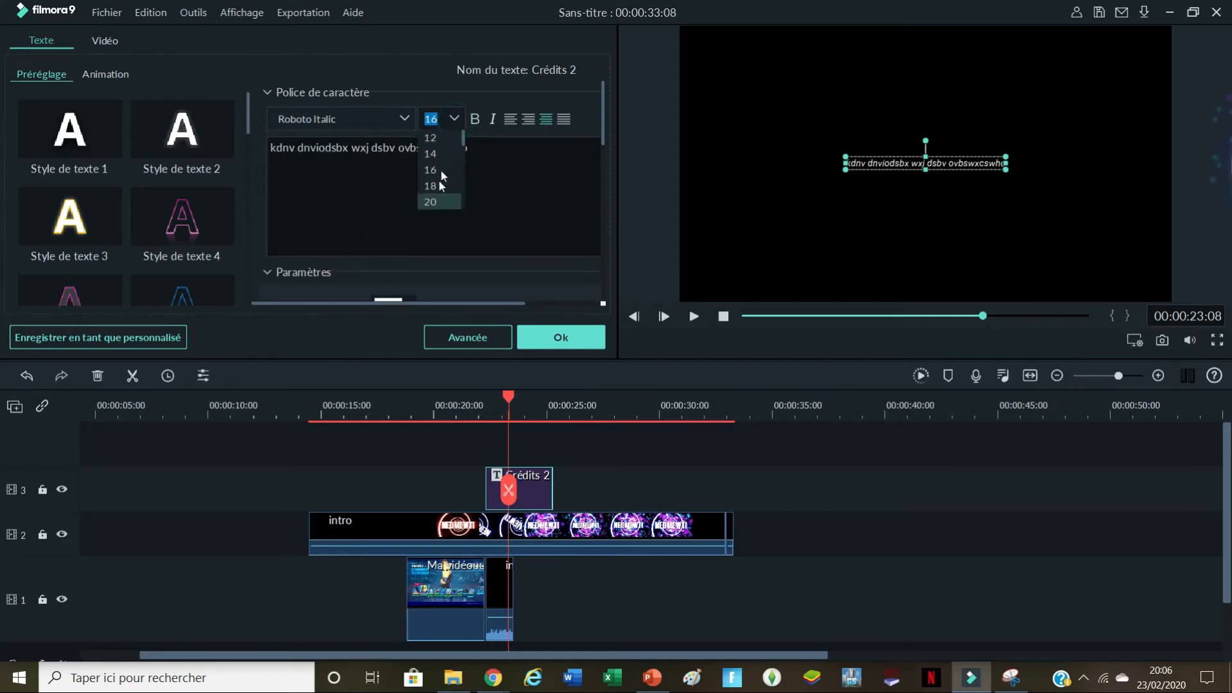
{"action": "left_click", "coordinate": [439, 186]}
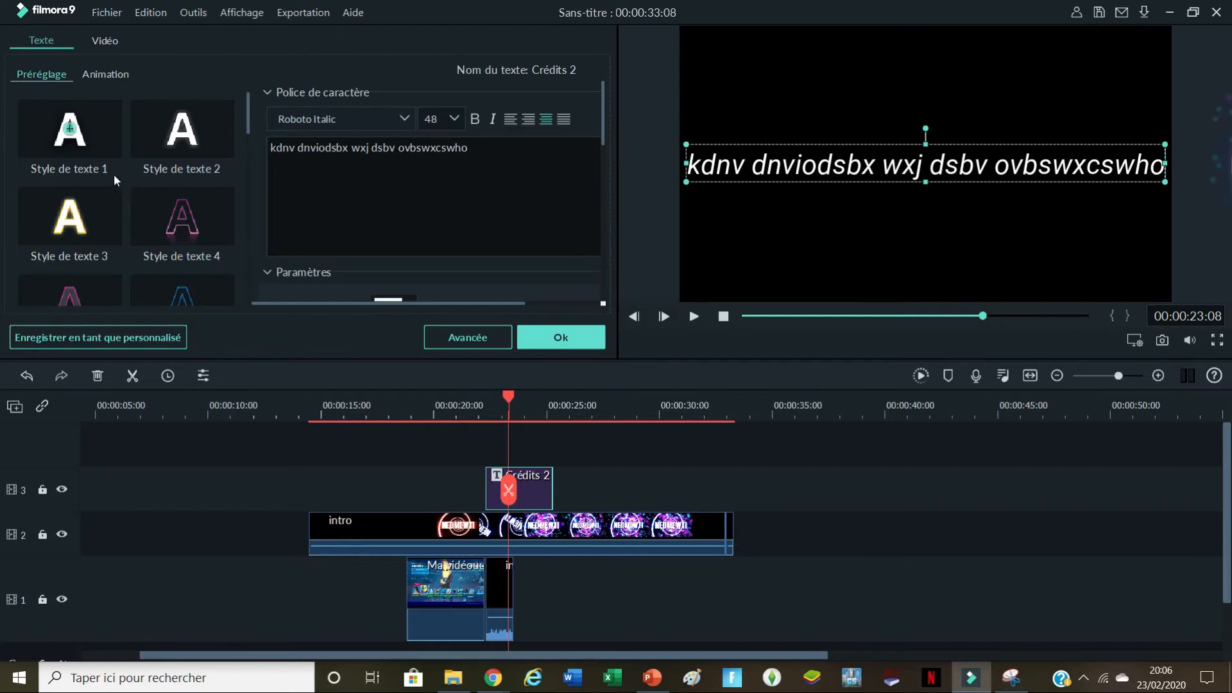
Step: Try the orange-outlined Style de texte 18, then apply the purple gradient preset below it and confirm the title edit
{"action": "scroll", "coordinate": [114, 174], "scroll_direction": "down", "scroll_amount": 5}
{"action": "left_click", "coordinate": [185, 186]}
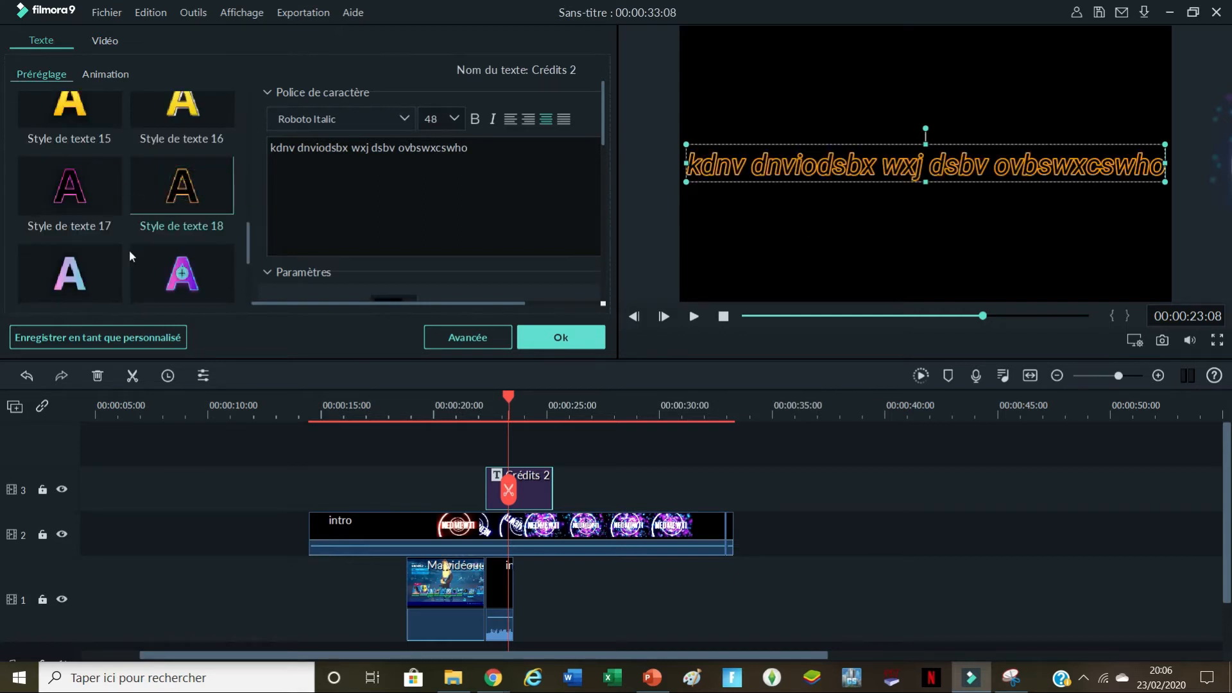
{"action": "left_click", "coordinate": [182, 275]}
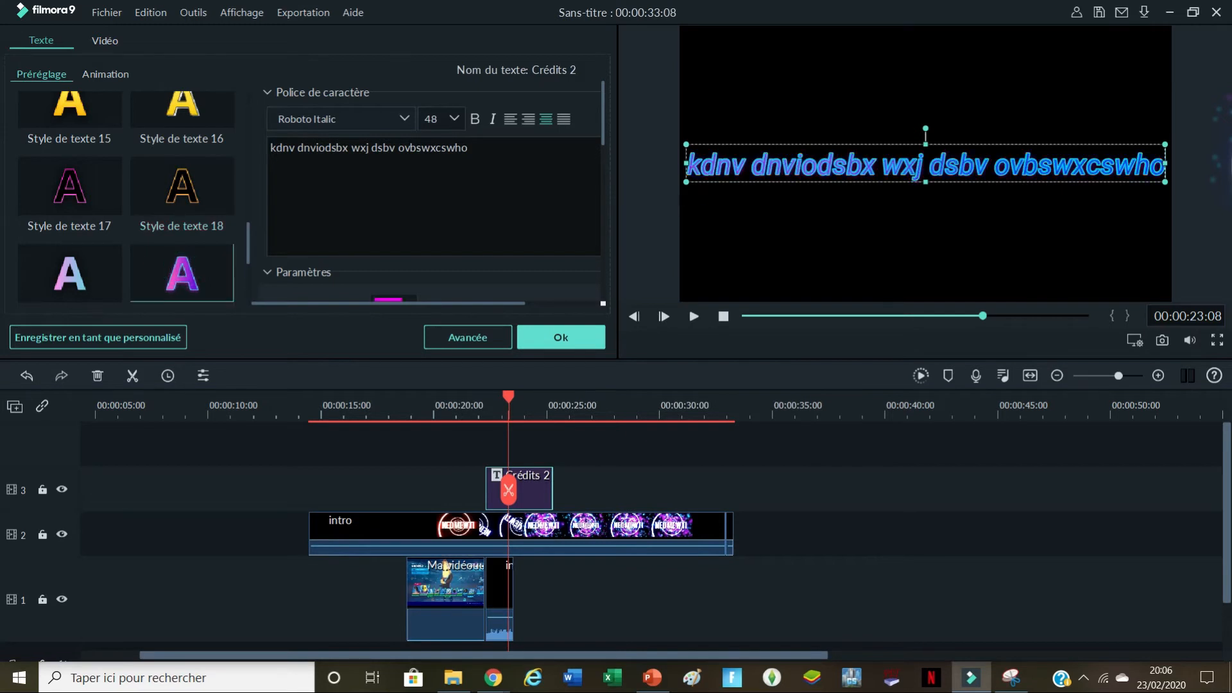
{"action": "left_click", "coordinate": [832, 237]}
{"action": "left_click", "coordinate": [549, 344]}
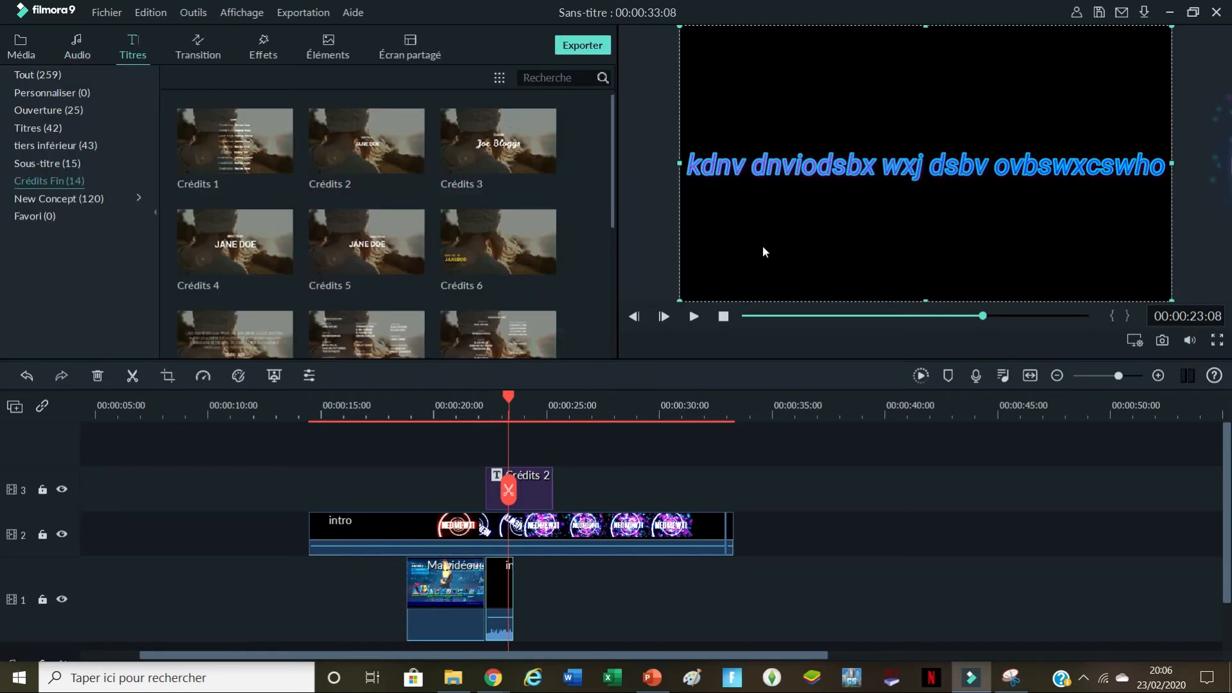
Step: Move the title text down and slightly to the left in the preview frame
{"action": "left_click", "coordinate": [808, 161]}
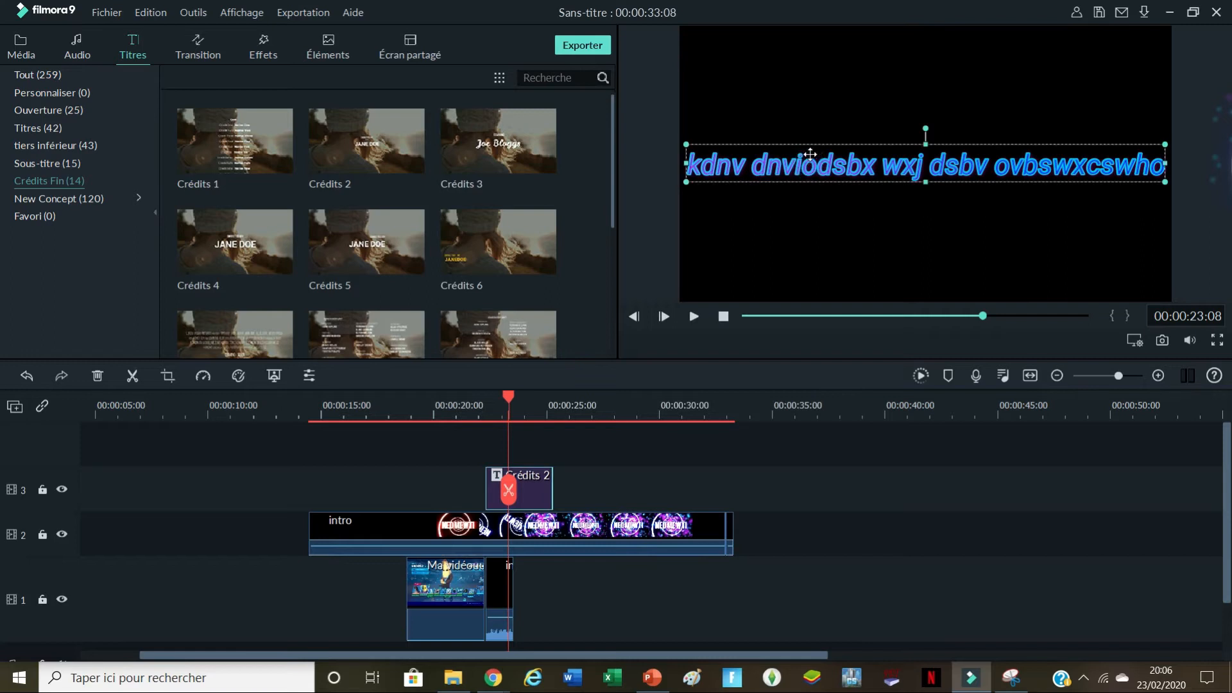
{"action": "left_click", "coordinate": [814, 156]}
{"action": "left_click_drag", "start_coordinate": [825, 148], "coordinate": [806, 193]}
Step: Delete the Crédits 2 title from the third video track
{"action": "left_click", "coordinate": [527, 475]}
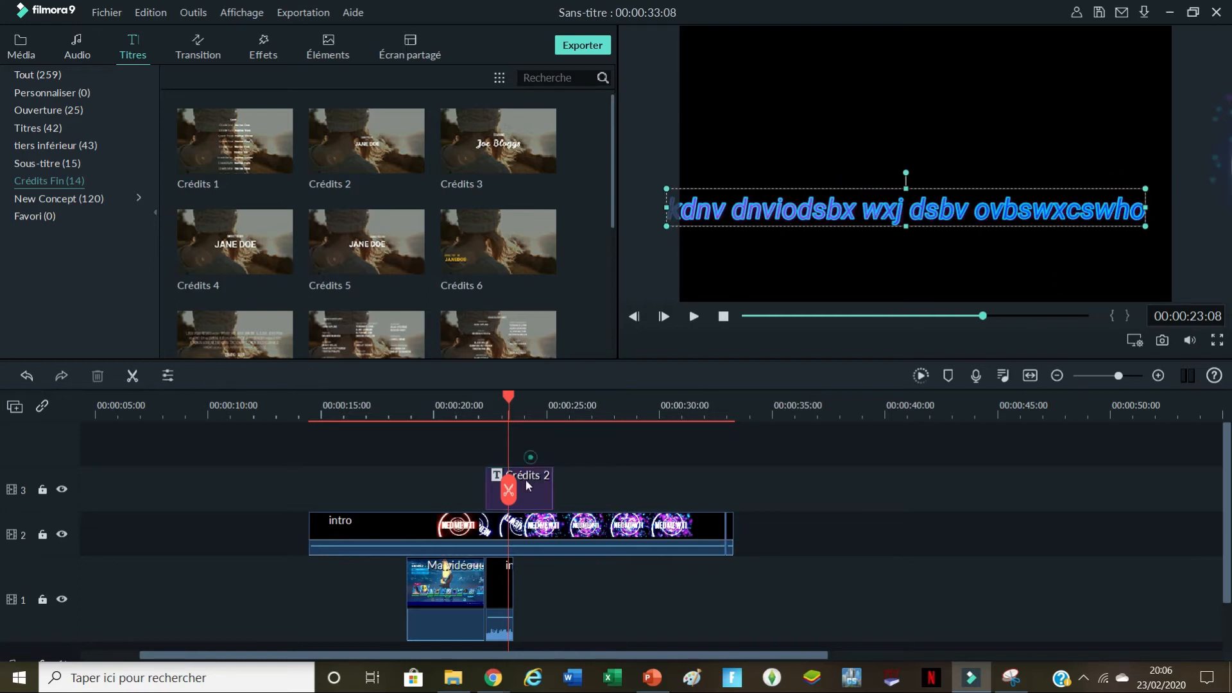
{"action": "key", "text": "Delete"}
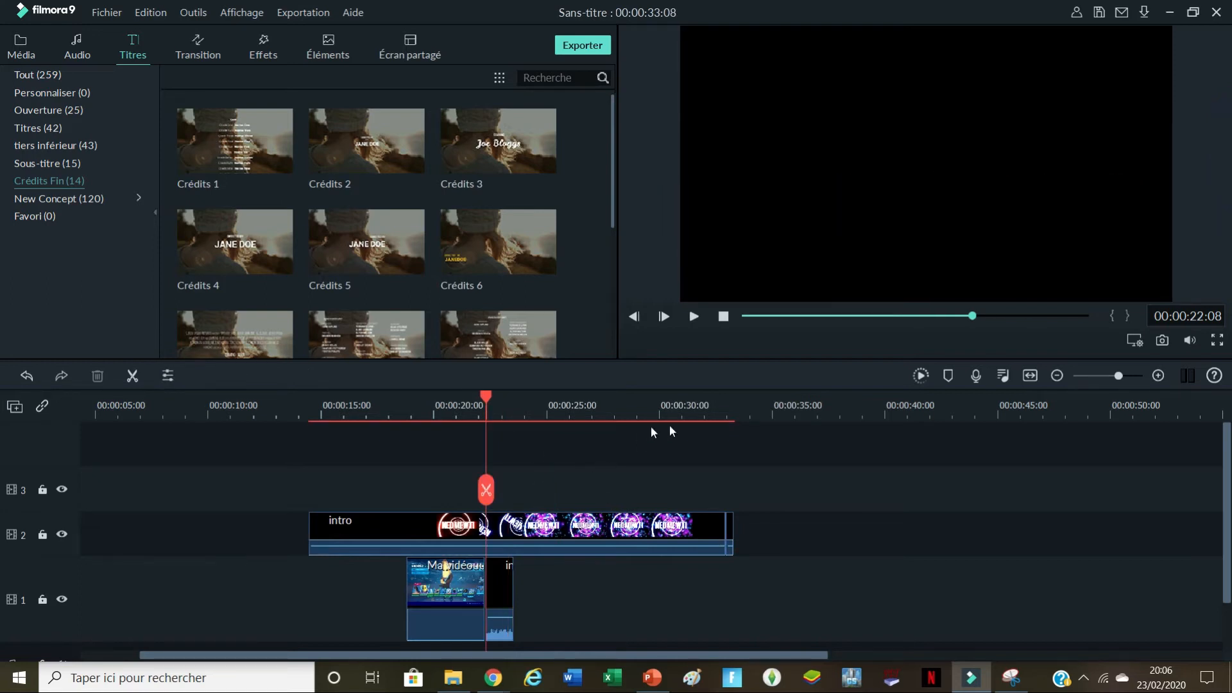
Step: Look through the end-credits titles, the complete title collection and the Sous-titre presets
{"action": "scroll", "coordinate": [476, 257], "scroll_direction": "down", "scroll_amount": 4}
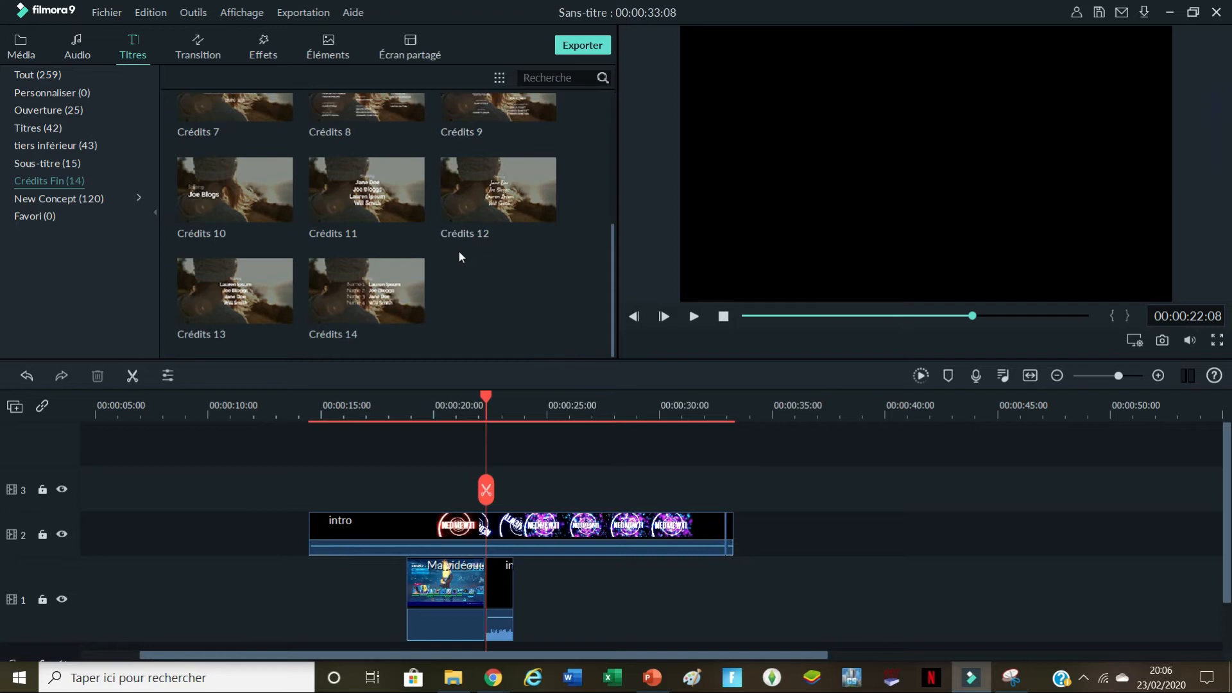
{"action": "scroll", "coordinate": [458, 258], "scroll_direction": "up", "scroll_amount": 4}
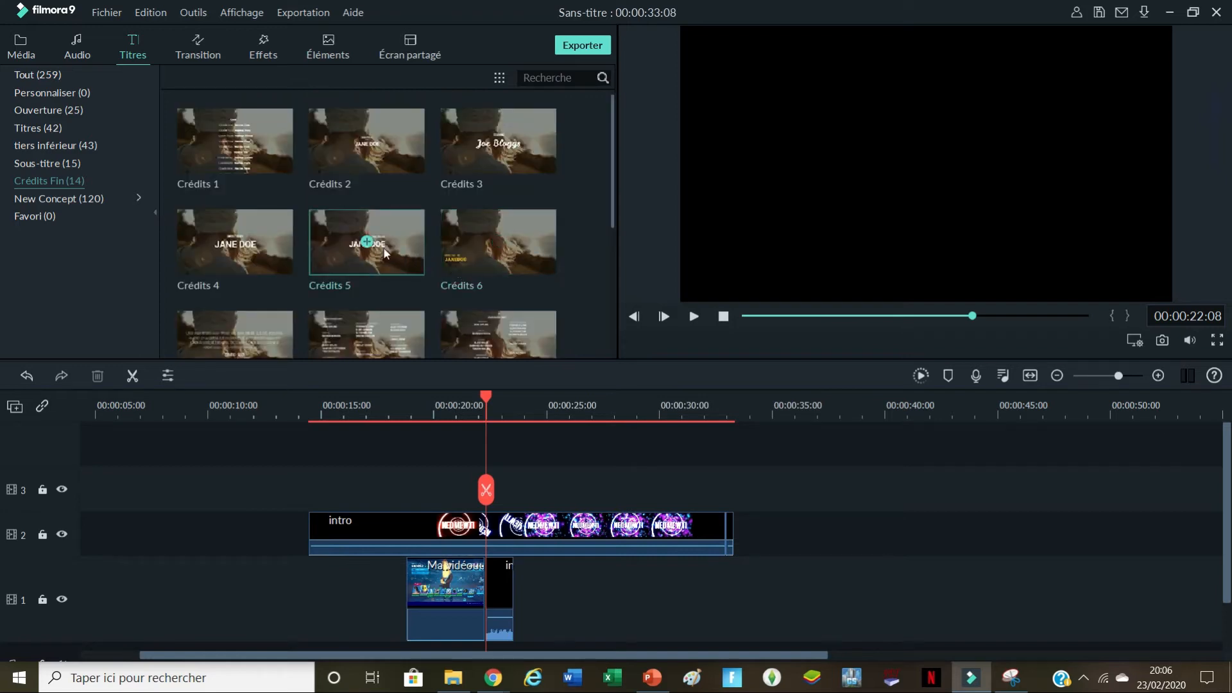
{"action": "left_click", "coordinate": [53, 74]}
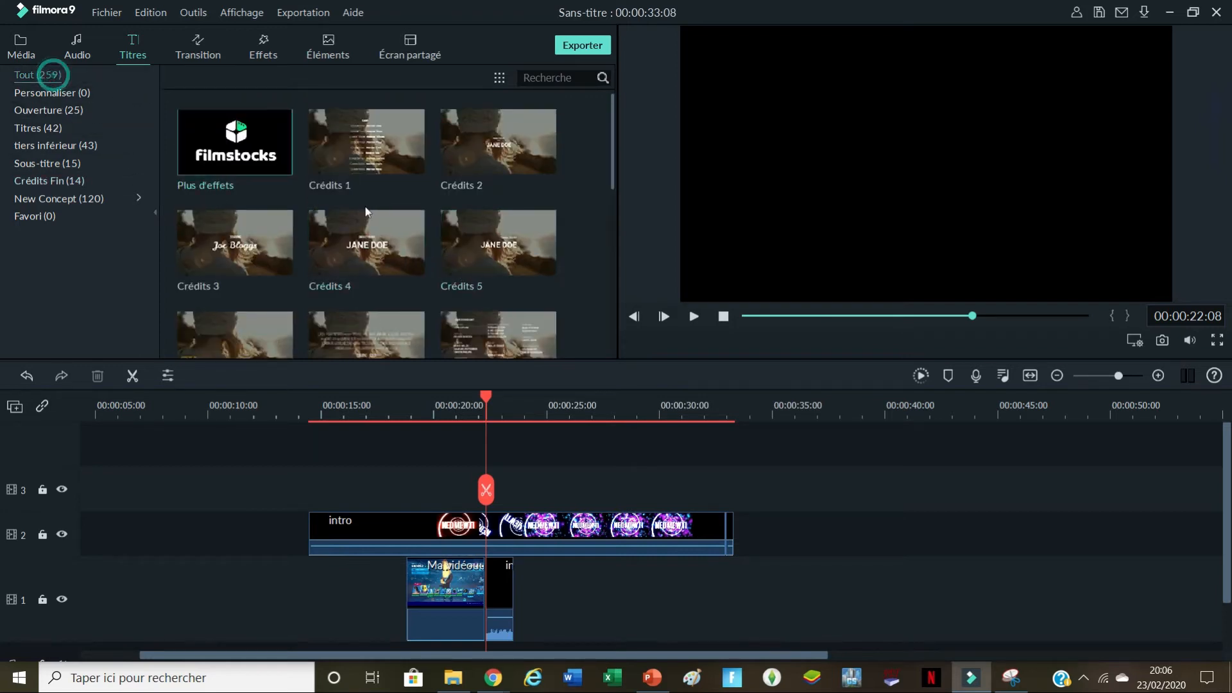
{"action": "scroll", "coordinate": [311, 206], "scroll_direction": "down", "scroll_amount": 10}
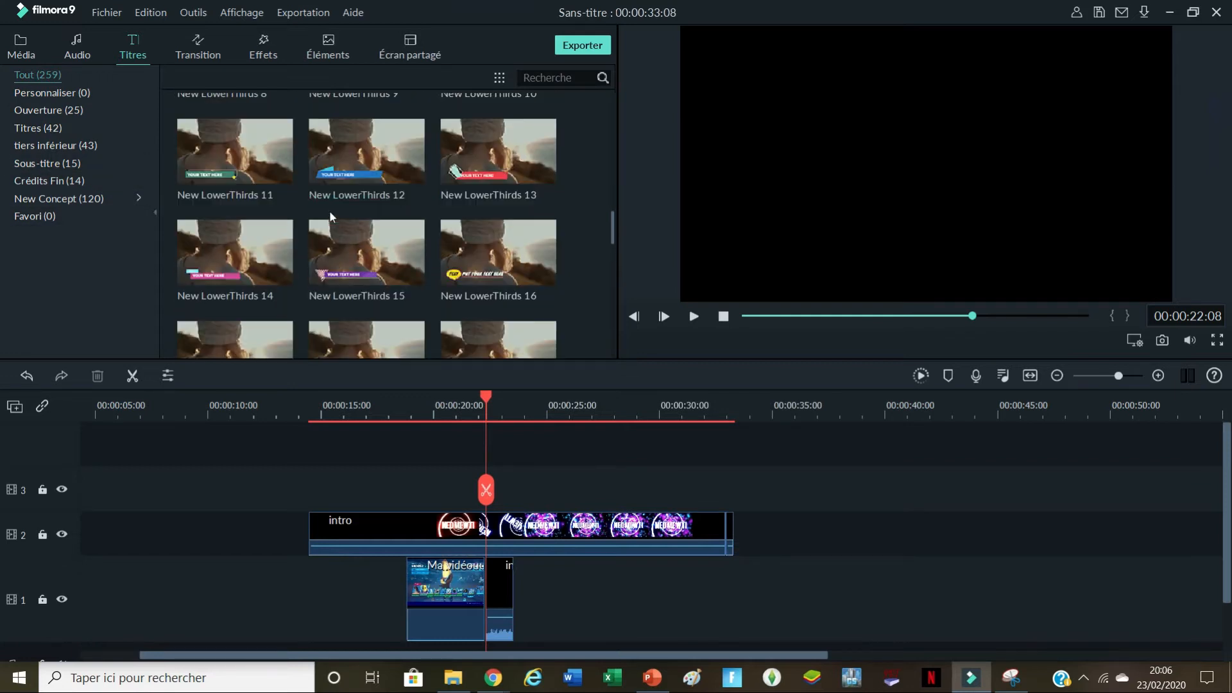
{"action": "left_click", "coordinate": [36, 174]}
{"action": "left_click", "coordinate": [39, 171]}
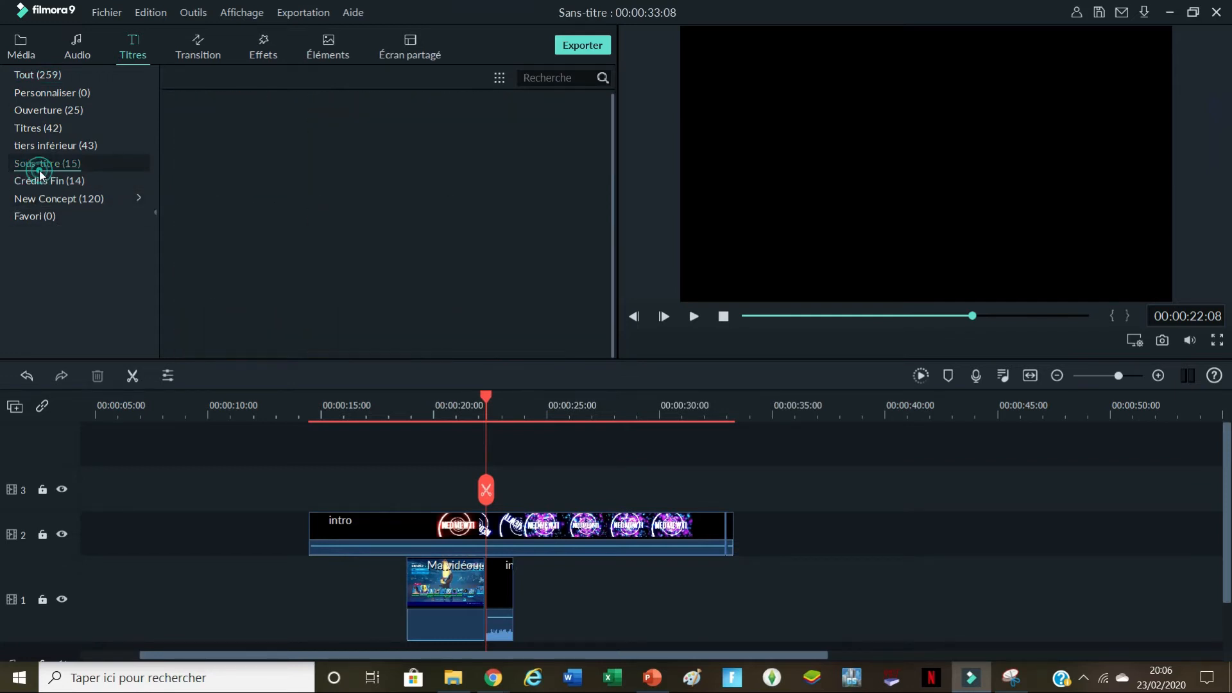
{"action": "scroll", "coordinate": [311, 222], "scroll_direction": "down", "scroll_amount": 3}
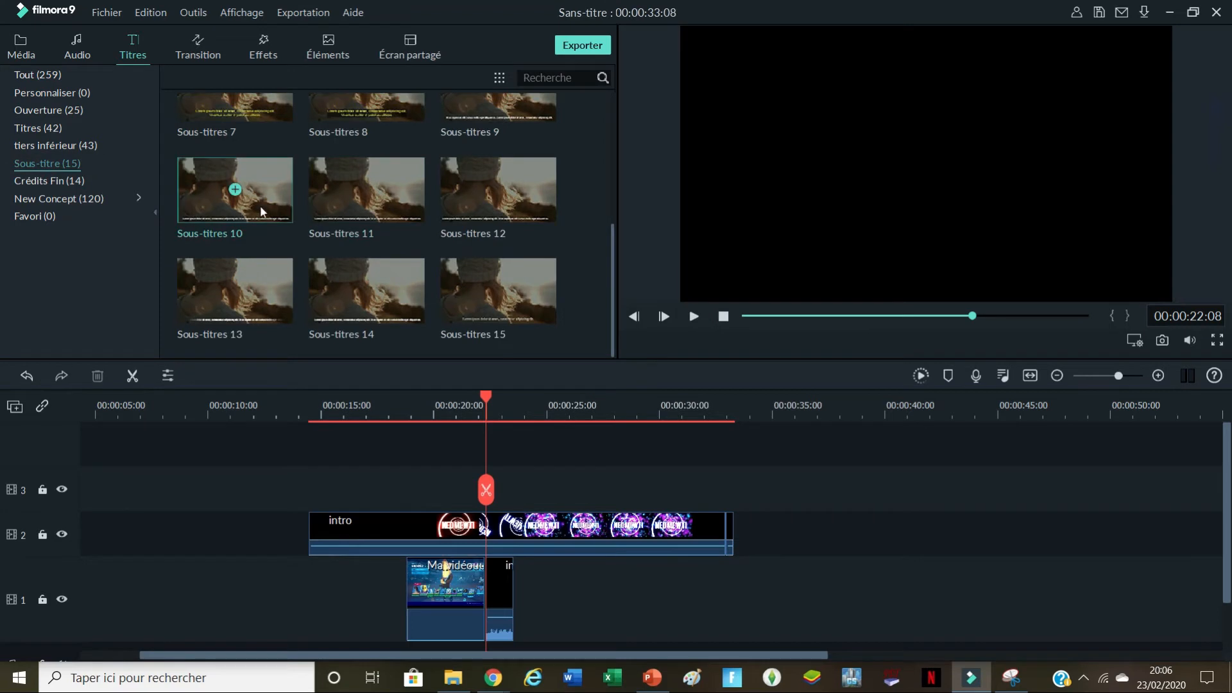
Step: Browse the lower-third title presets through to Tiers-inférieurs 26
{"action": "left_click", "coordinate": [60, 148]}
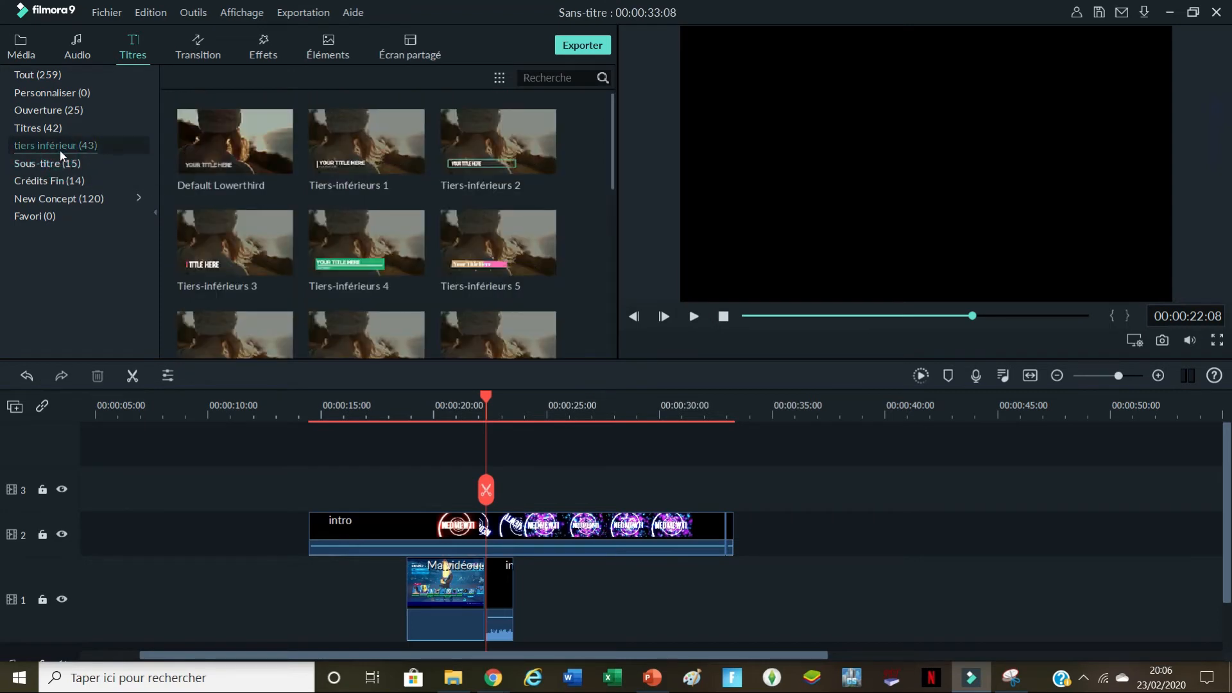
{"action": "scroll", "coordinate": [461, 225], "scroll_direction": "down", "scroll_amount": 10}
{"action": "scroll", "coordinate": [486, 257], "scroll_direction": "up", "scroll_amount": 10}
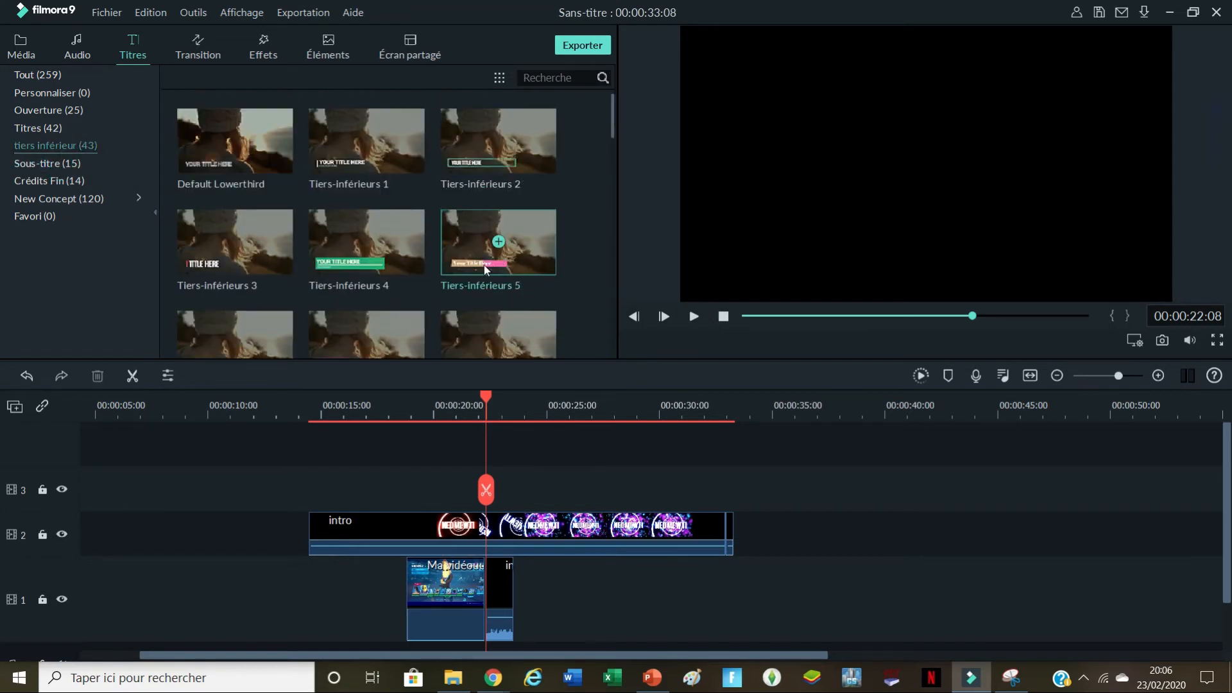
{"action": "scroll", "coordinate": [484, 264], "scroll_direction": "down", "scroll_amount": 5}
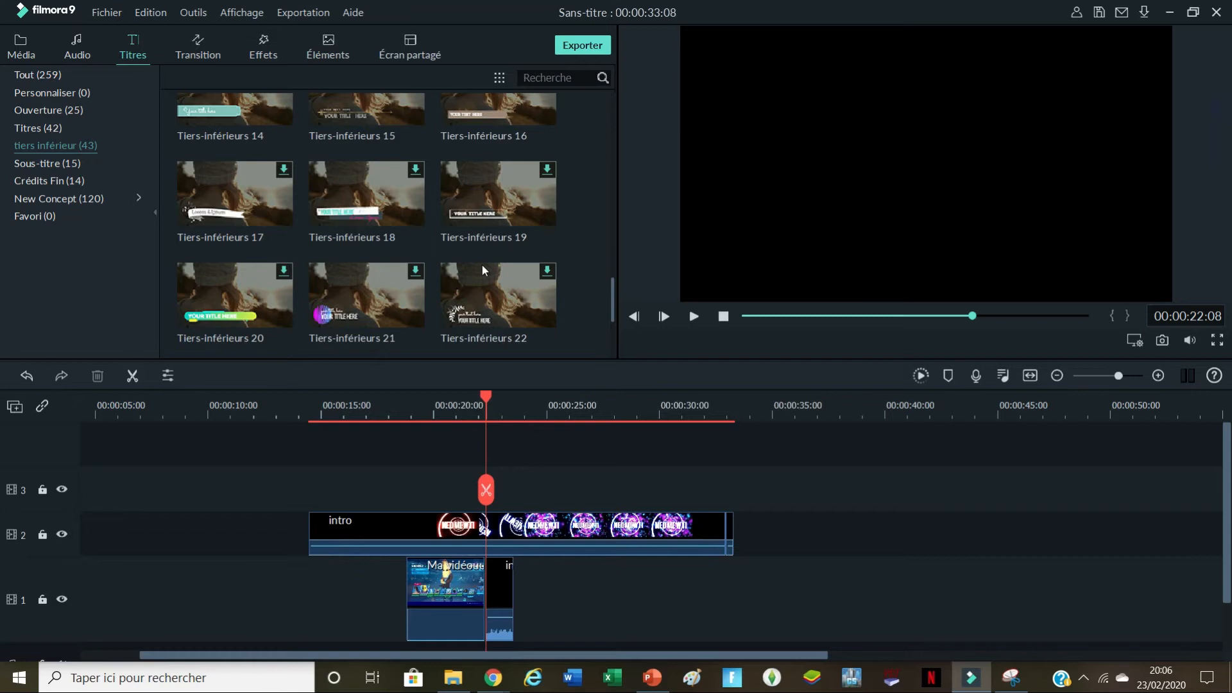
{"action": "scroll", "coordinate": [512, 224], "scroll_direction": "down", "scroll_amount": 3}
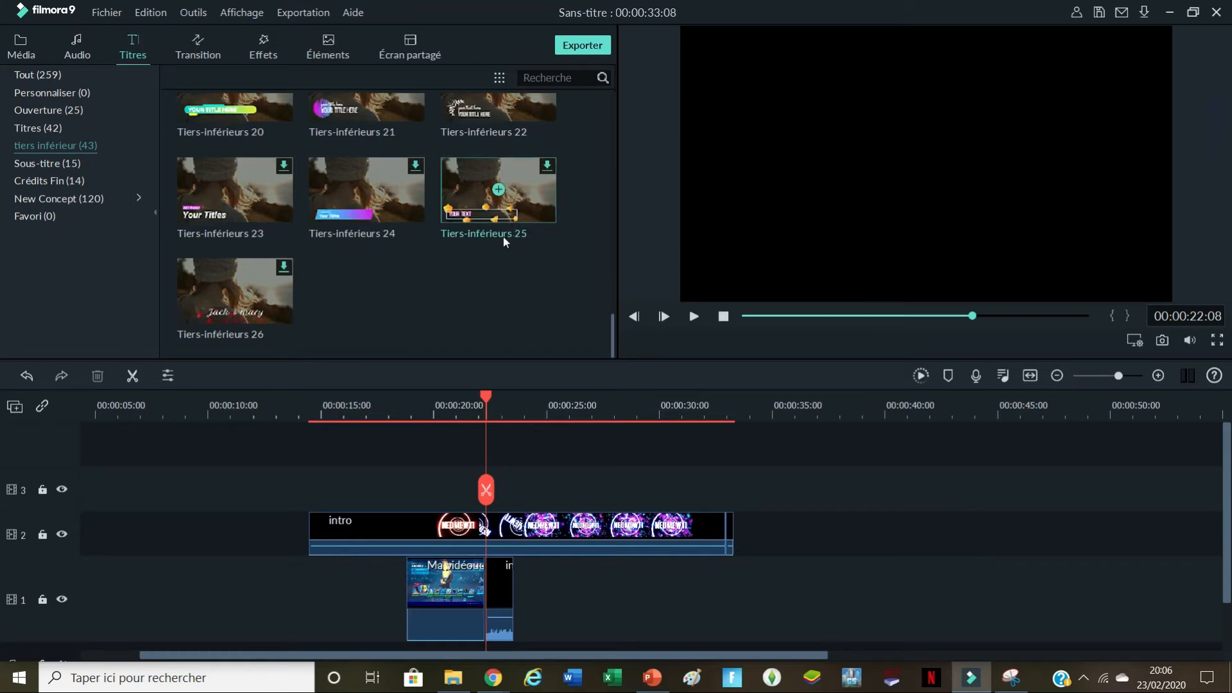
{"action": "scroll", "coordinate": [502, 257], "scroll_direction": "up", "scroll_amount": 7}
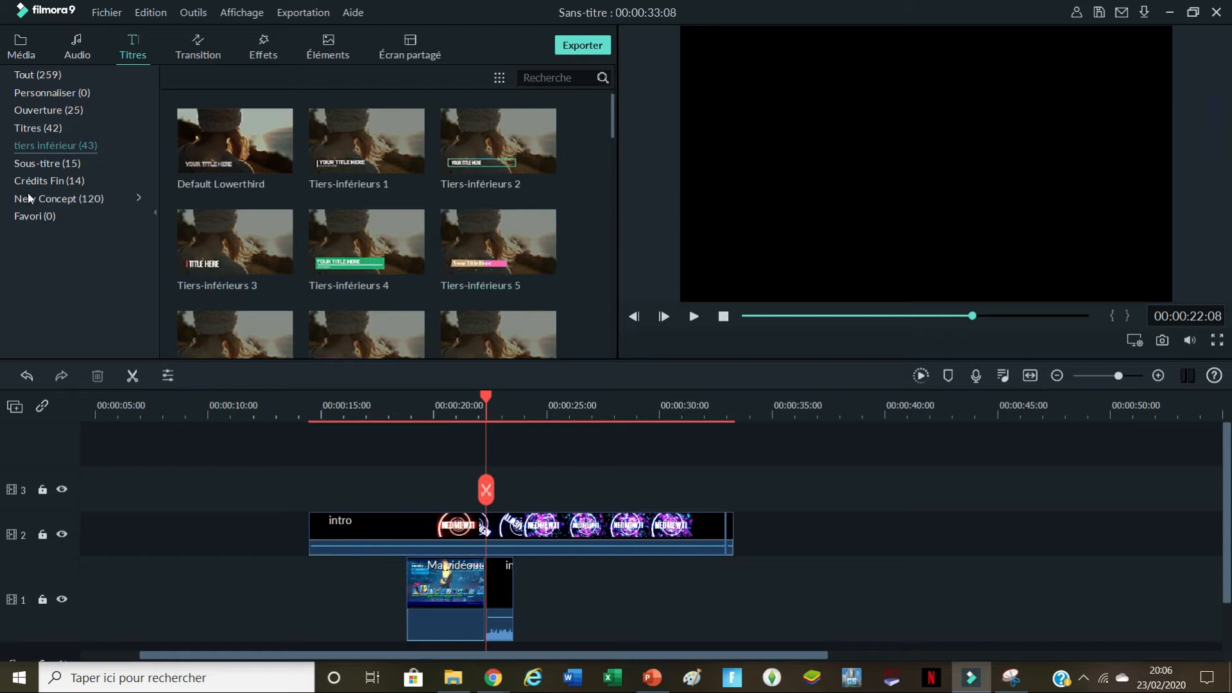
Step: Look through the presets in the Titres and Ouverture categories
{"action": "left_click", "coordinate": [45, 128]}
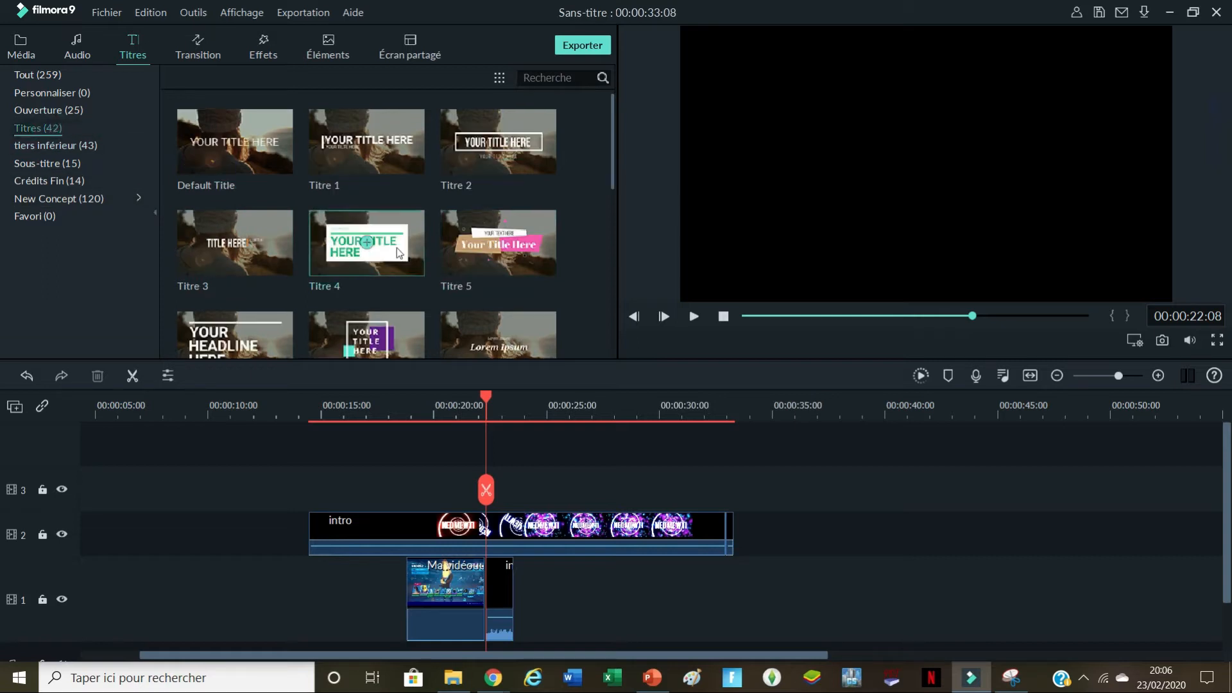
{"action": "scroll", "coordinate": [403, 271], "scroll_direction": "down", "scroll_amount": 9}
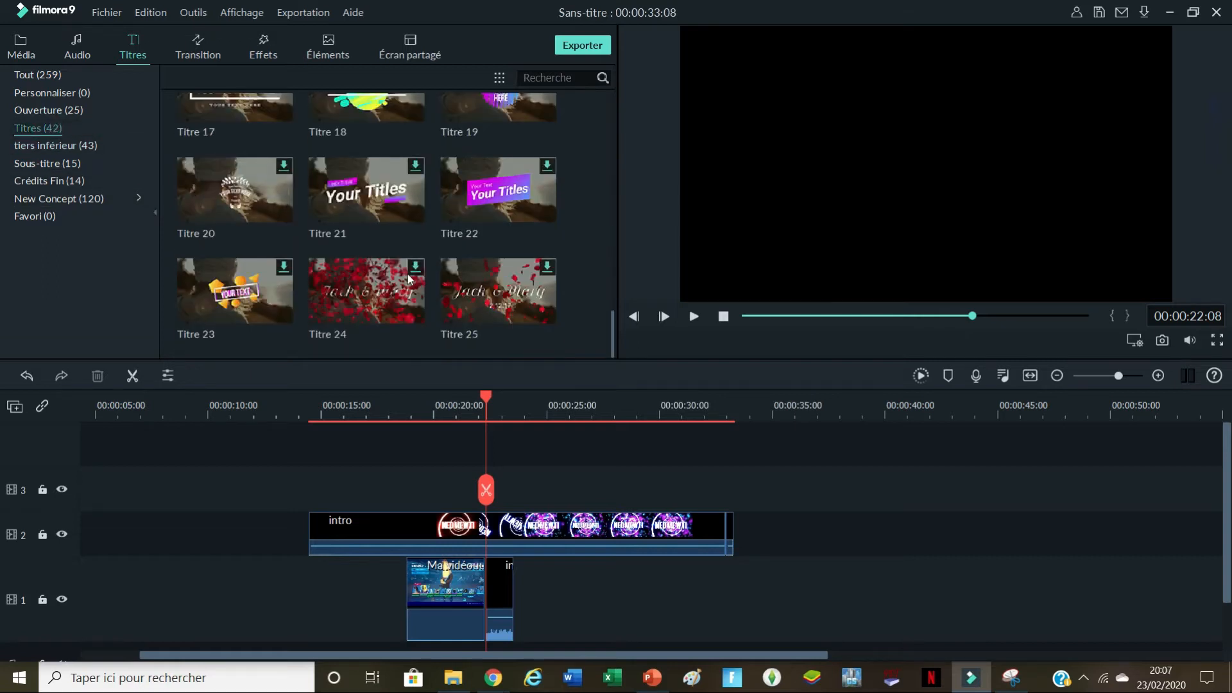
{"action": "scroll", "coordinate": [364, 242], "scroll_direction": "up", "scroll_amount": 3}
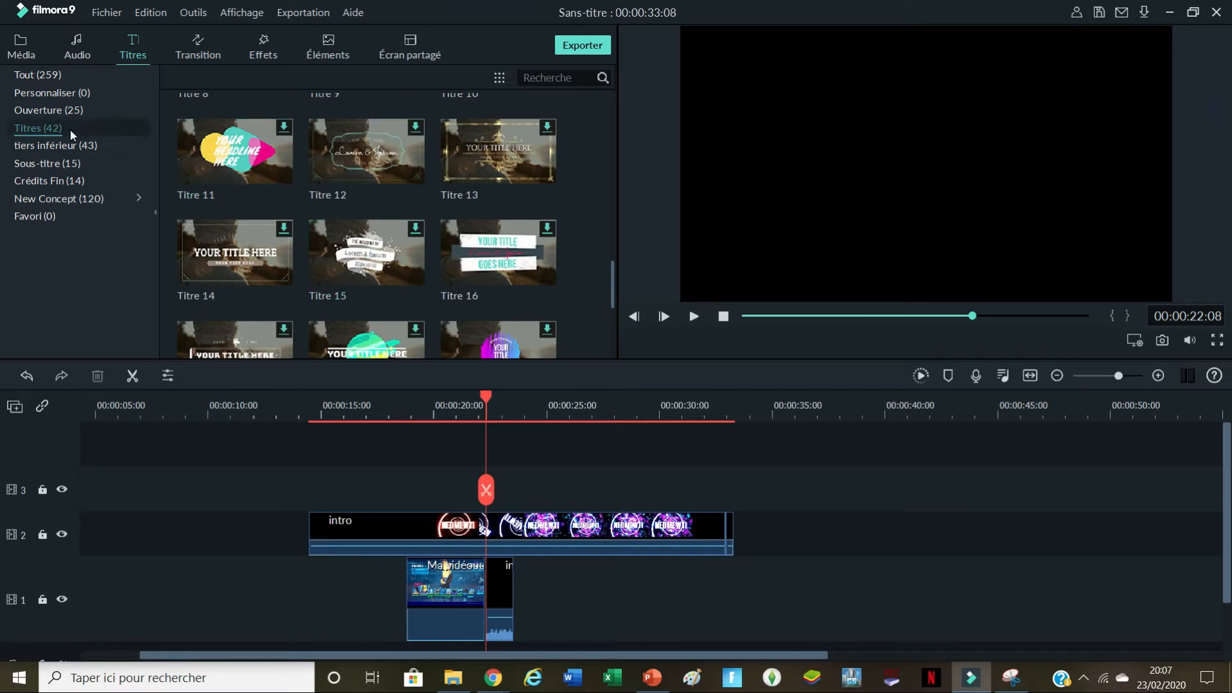
{"action": "left_click", "coordinate": [40, 111]}
{"action": "scroll", "coordinate": [461, 296], "scroll_direction": "down", "scroll_amount": 8}
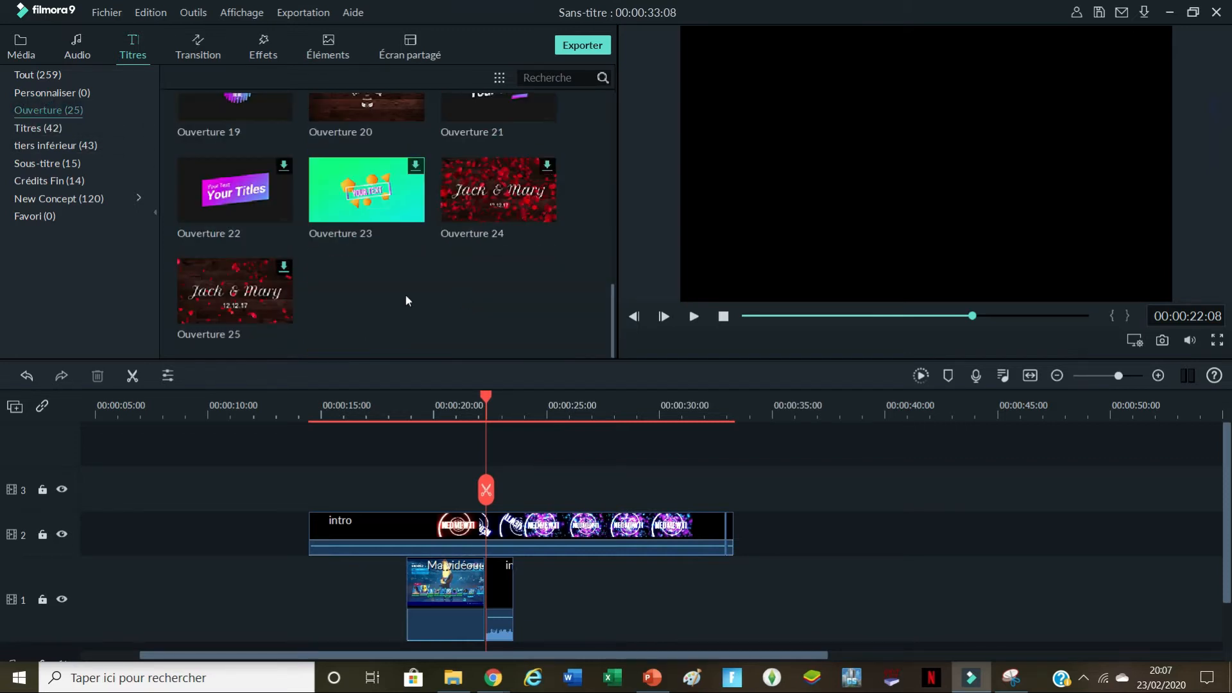
{"action": "scroll", "coordinate": [405, 294], "scroll_direction": "up", "scroll_amount": 8}
{"action": "left_click", "coordinate": [58, 129]}
{"action": "scroll", "coordinate": [399, 233], "scroll_direction": "down", "scroll_amount": 8}
{"action": "mouse_move", "coordinate": [406, 209]}
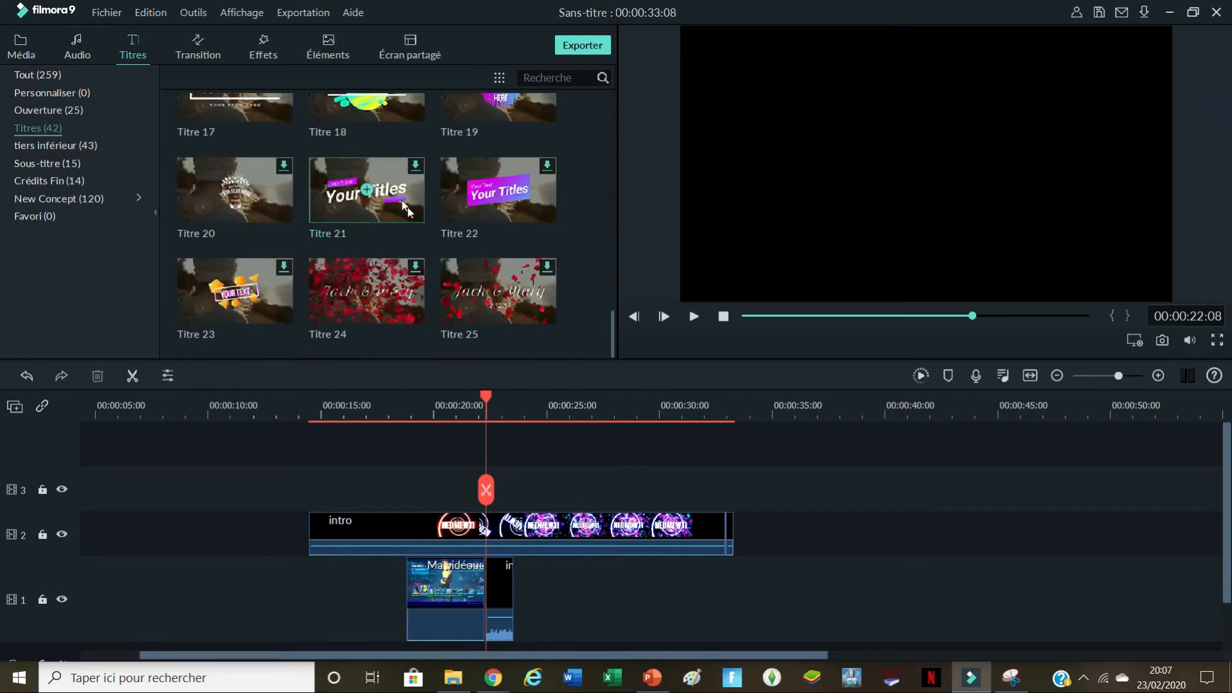
Step: Review the tiers inférieur presets again and return to the Sous-titre category
{"action": "left_click", "coordinate": [50, 147]}
{"action": "mouse_move", "coordinate": [352, 225]}
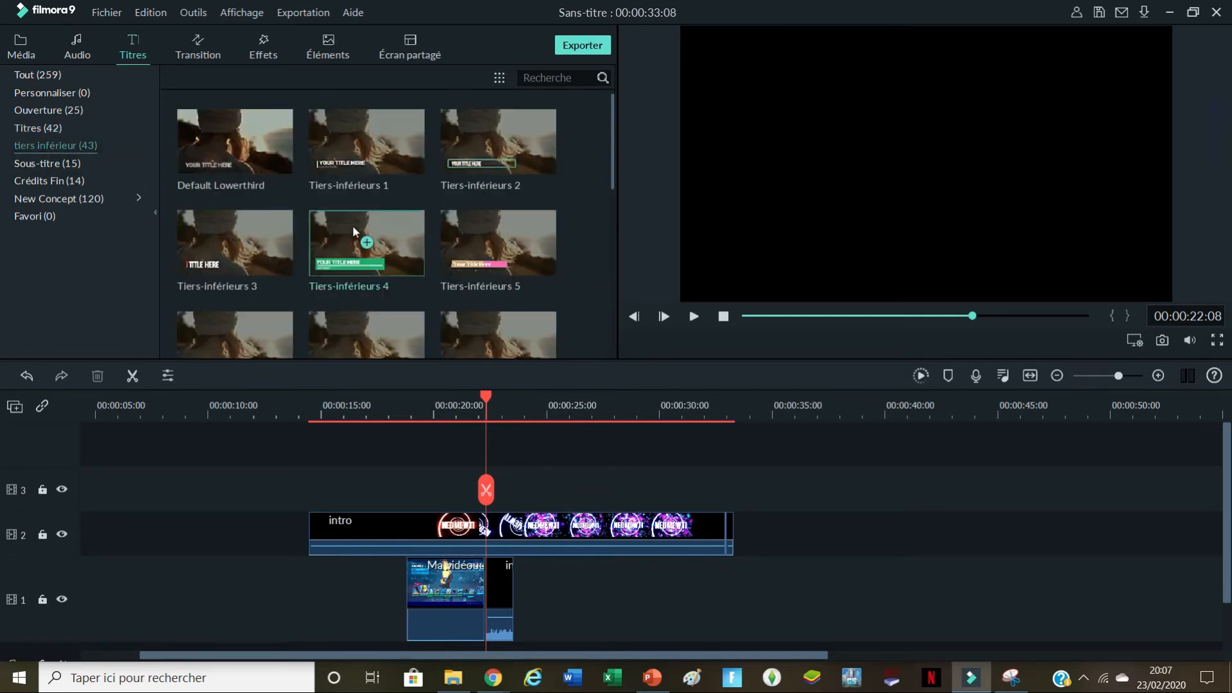
{"action": "scroll", "coordinate": [478, 256], "scroll_direction": "down", "scroll_amount": 10}
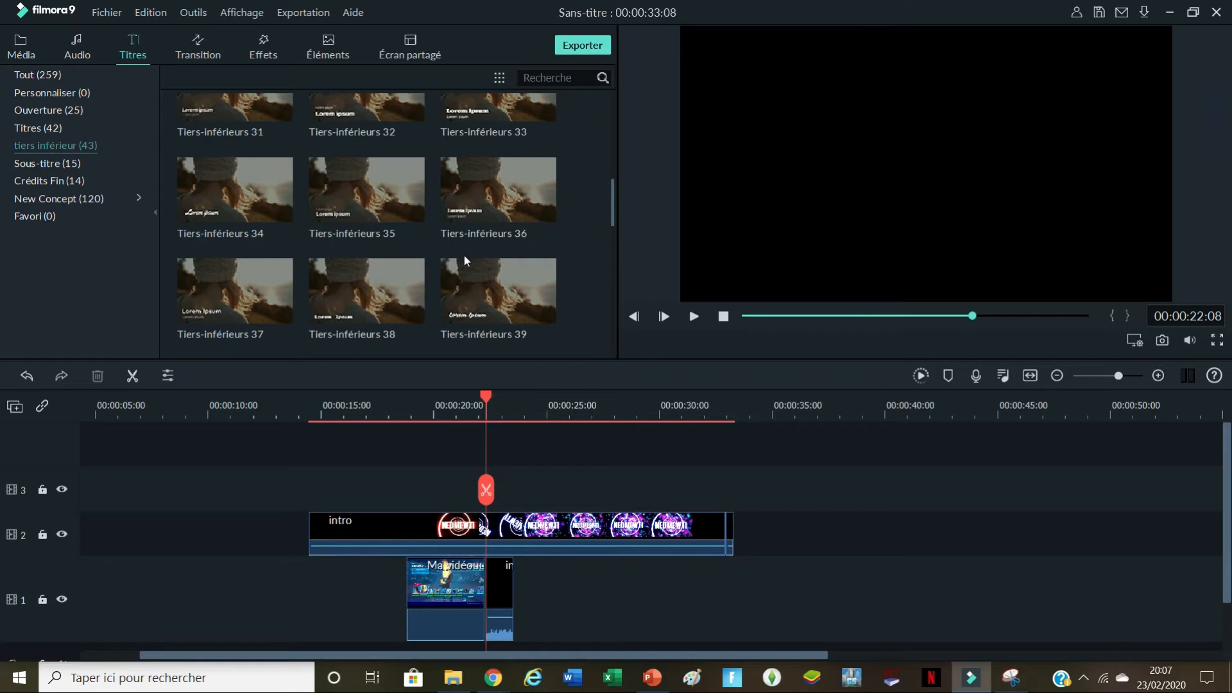
{"action": "scroll", "coordinate": [453, 236], "scroll_direction": "down", "scroll_amount": 5}
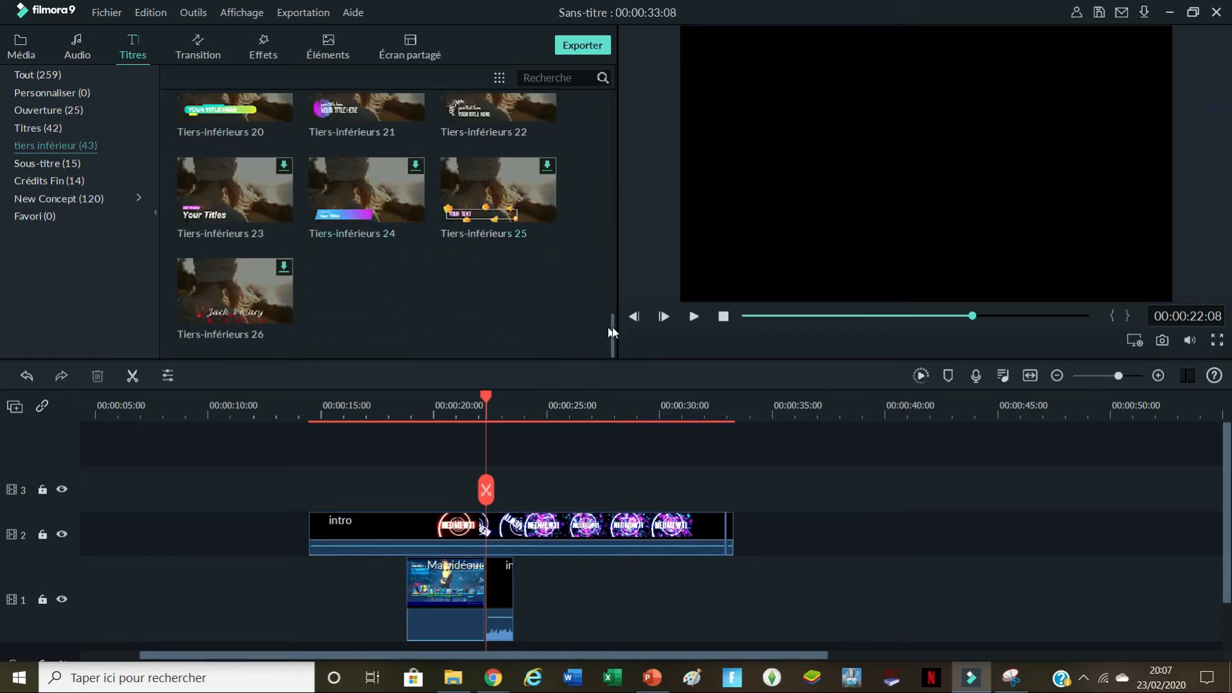
{"action": "left_click_drag", "start_coordinate": [614, 326], "coordinate": [615, 300]}
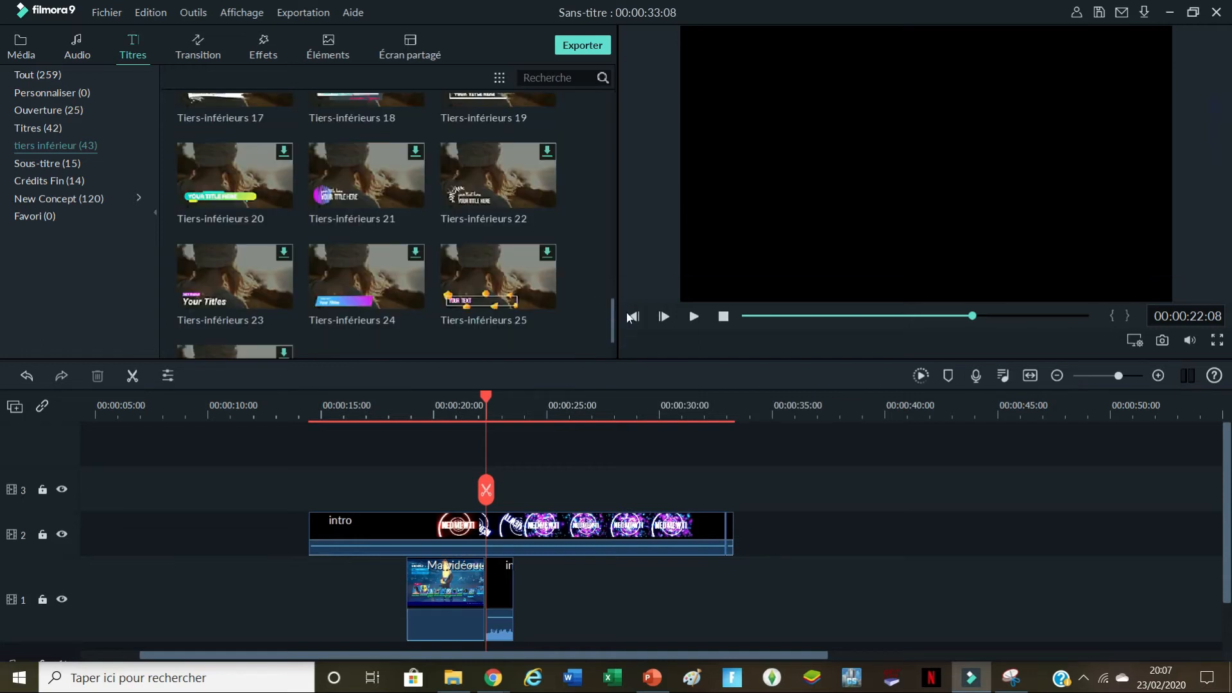
{"action": "left_click", "coordinate": [52, 163]}
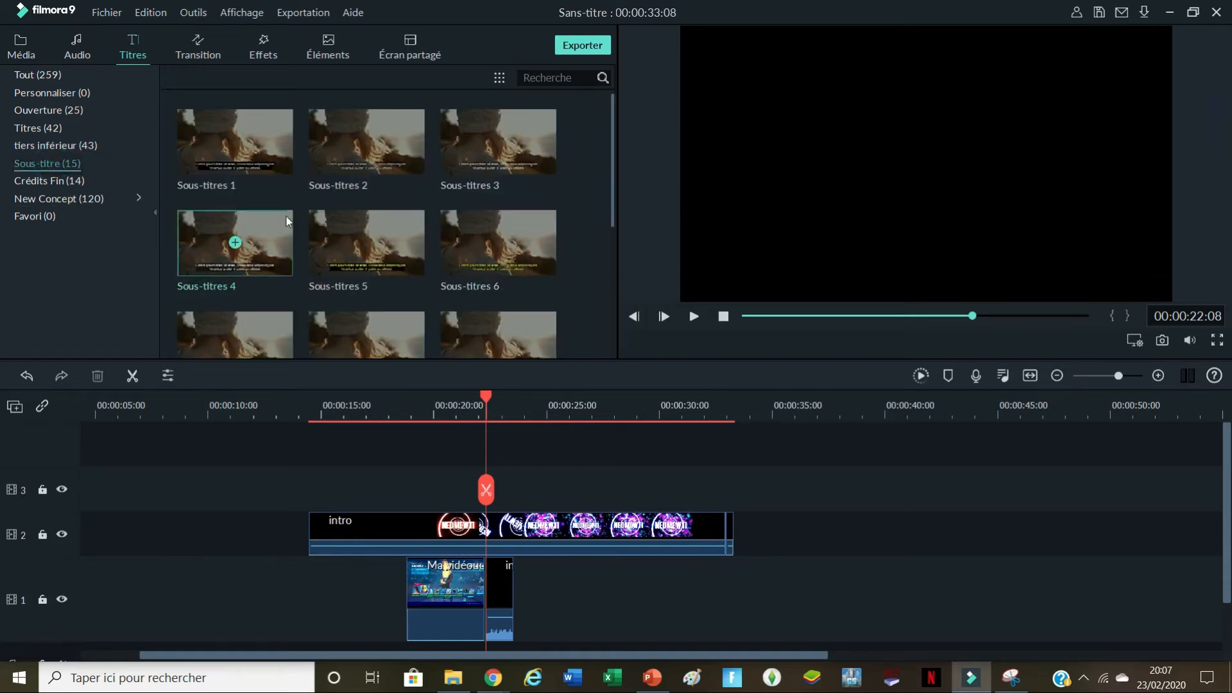
Step: Look through the complete title collection, including the New LowerThirds and New Opener presets
{"action": "scroll", "coordinate": [286, 217], "scroll_direction": "down", "scroll_amount": 3}
{"action": "left_click", "coordinate": [37, 74]}
{"action": "scroll", "coordinate": [337, 208], "scroll_direction": "down", "scroll_amount": 10}
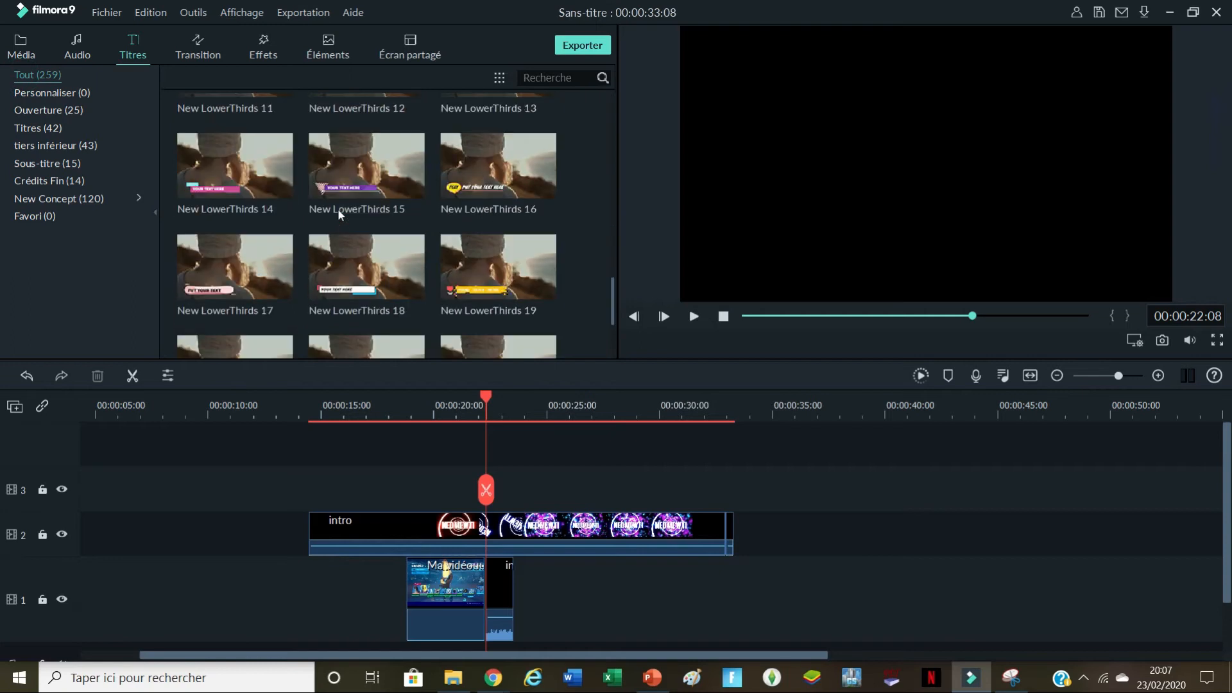
{"action": "scroll", "coordinate": [282, 272], "scroll_direction": "up", "scroll_amount": 3}
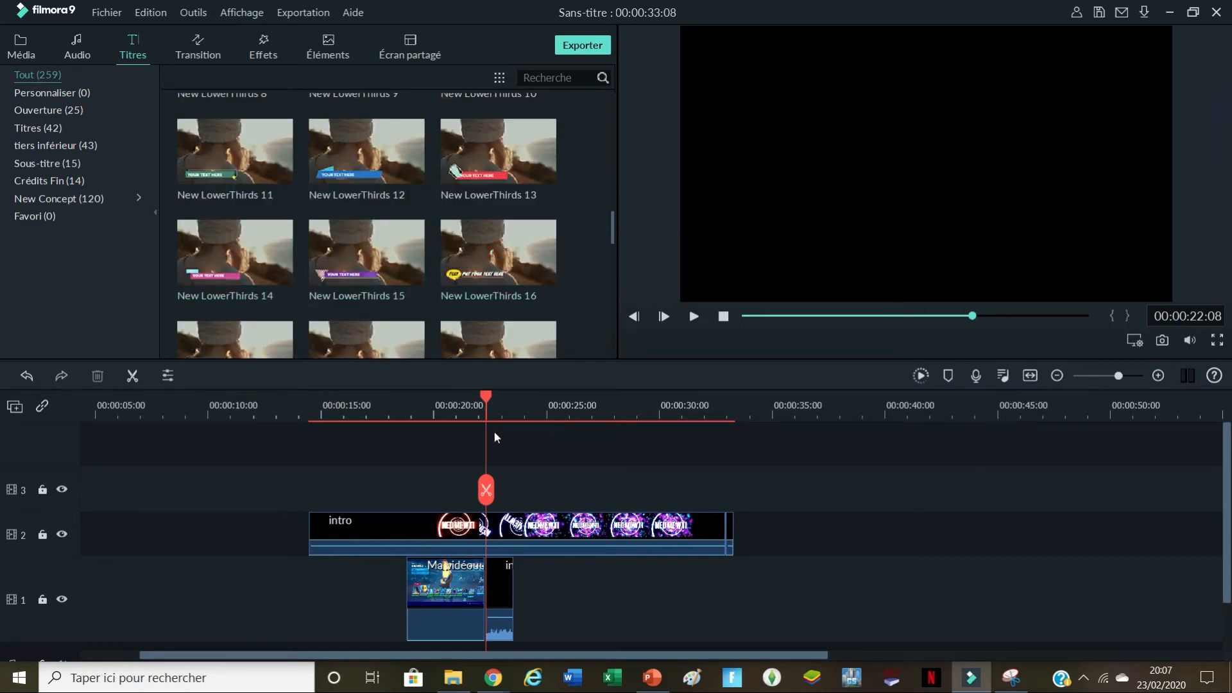
{"action": "scroll", "coordinate": [499, 294], "scroll_direction": "down", "scroll_amount": 10}
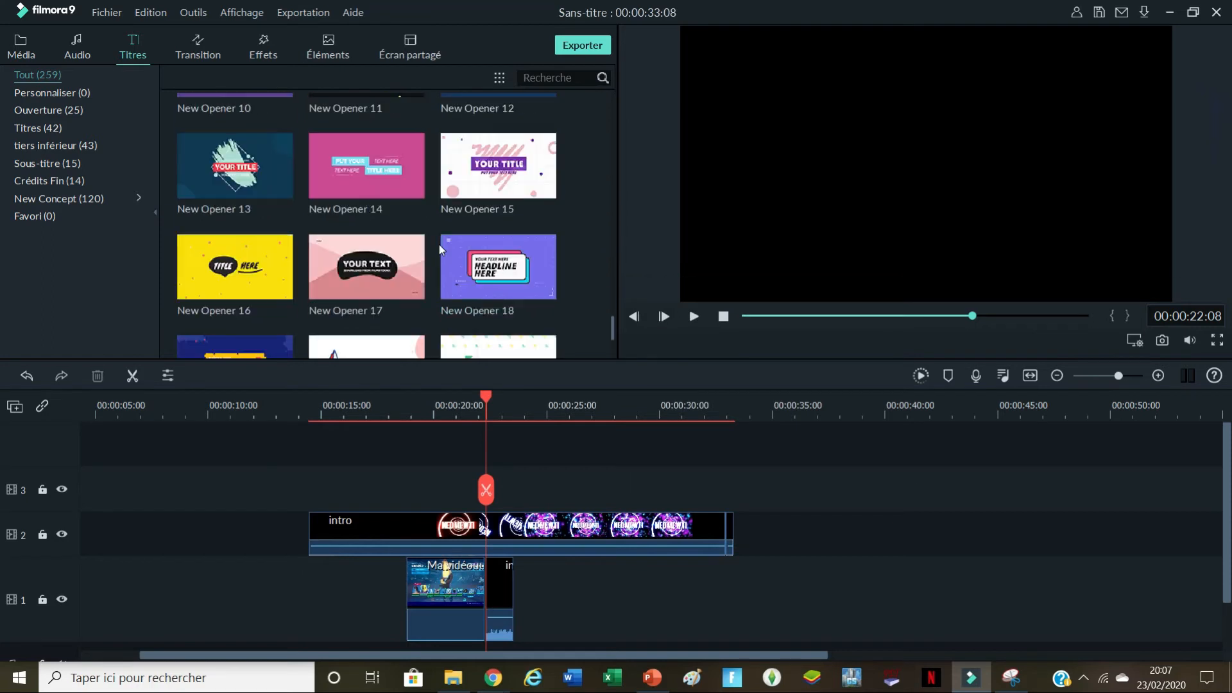
{"action": "scroll", "coordinate": [439, 245], "scroll_direction": "up", "scroll_amount": 5}
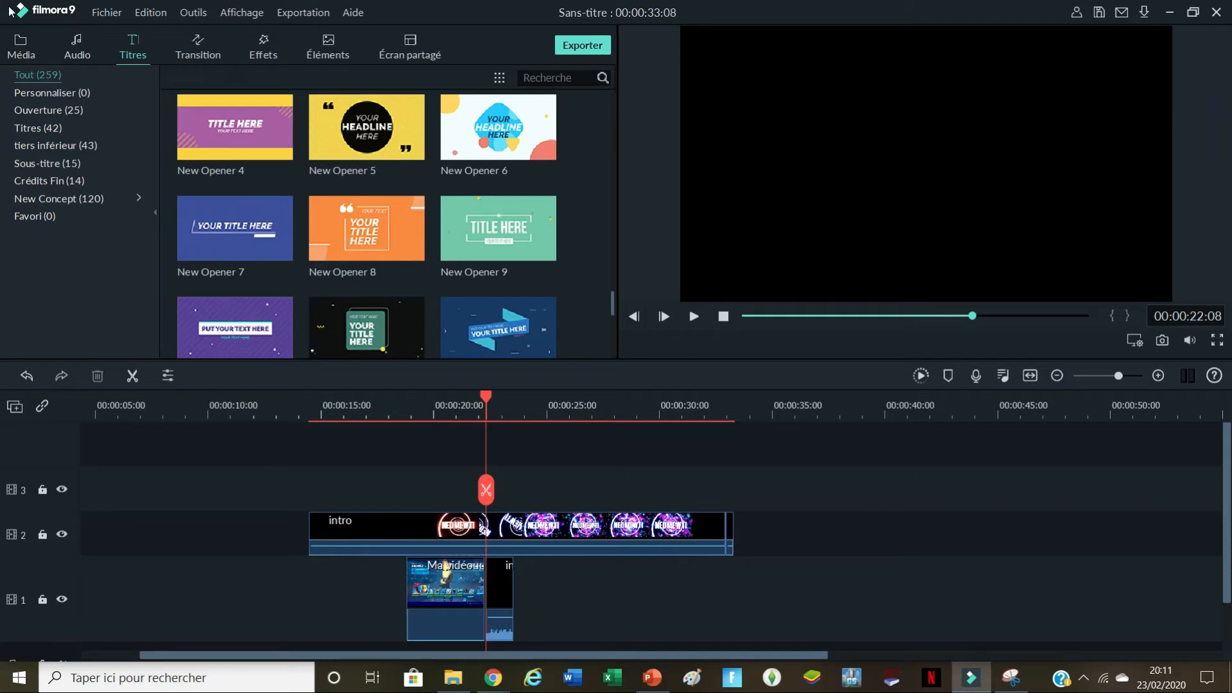
Step: Open the transitions library and play back the cut between the two clips on track 1
{"action": "left_click", "coordinate": [193, 54]}
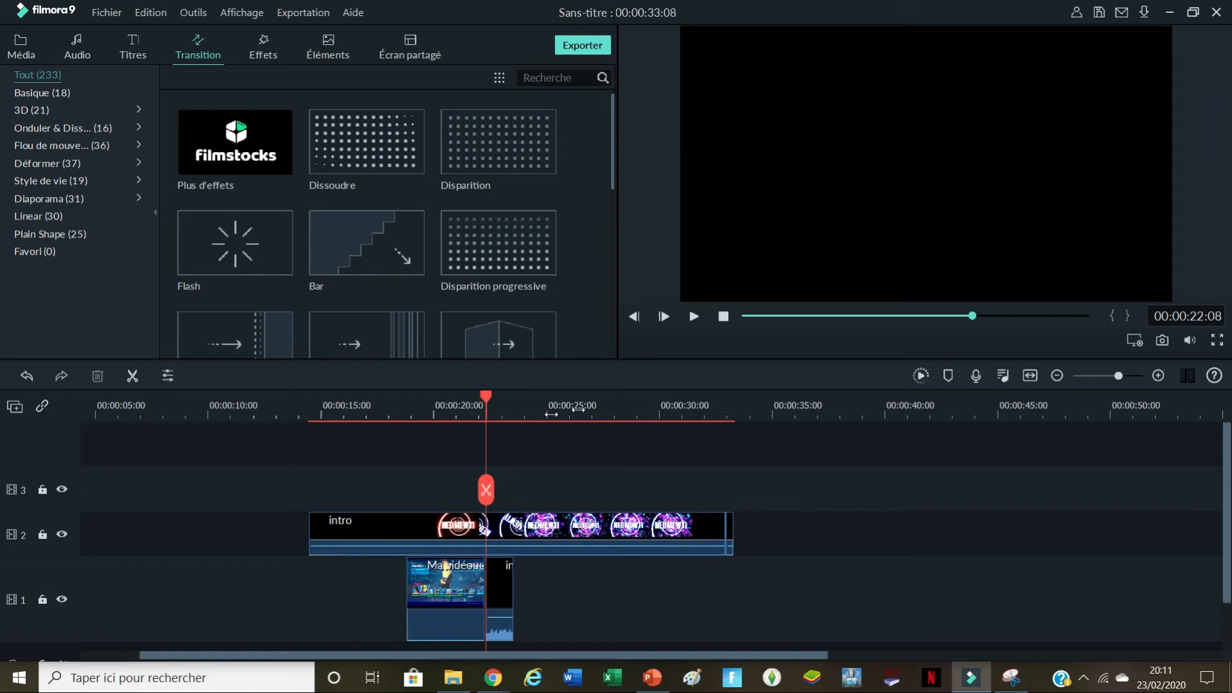
{"action": "left_click_drag", "start_coordinate": [487, 394], "coordinate": [477, 394]}
{"action": "left_click", "coordinate": [697, 315]}
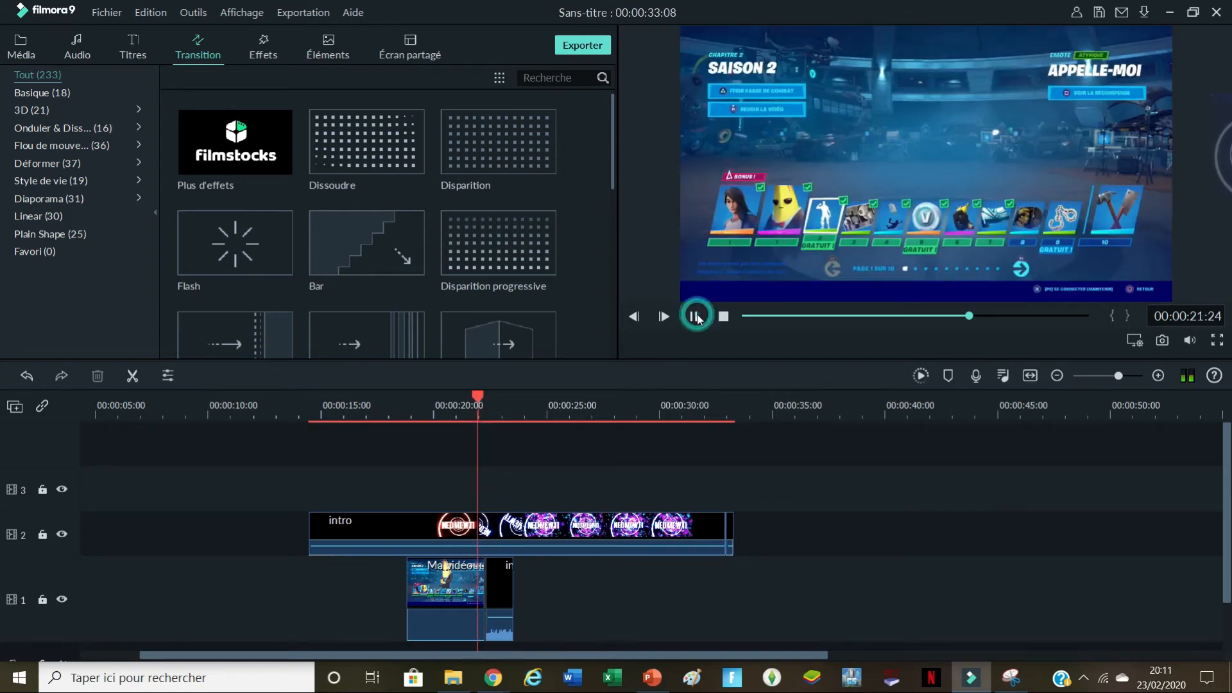
{"action": "left_click", "coordinate": [695, 317]}
{"action": "mouse_move", "coordinate": [507, 387]}
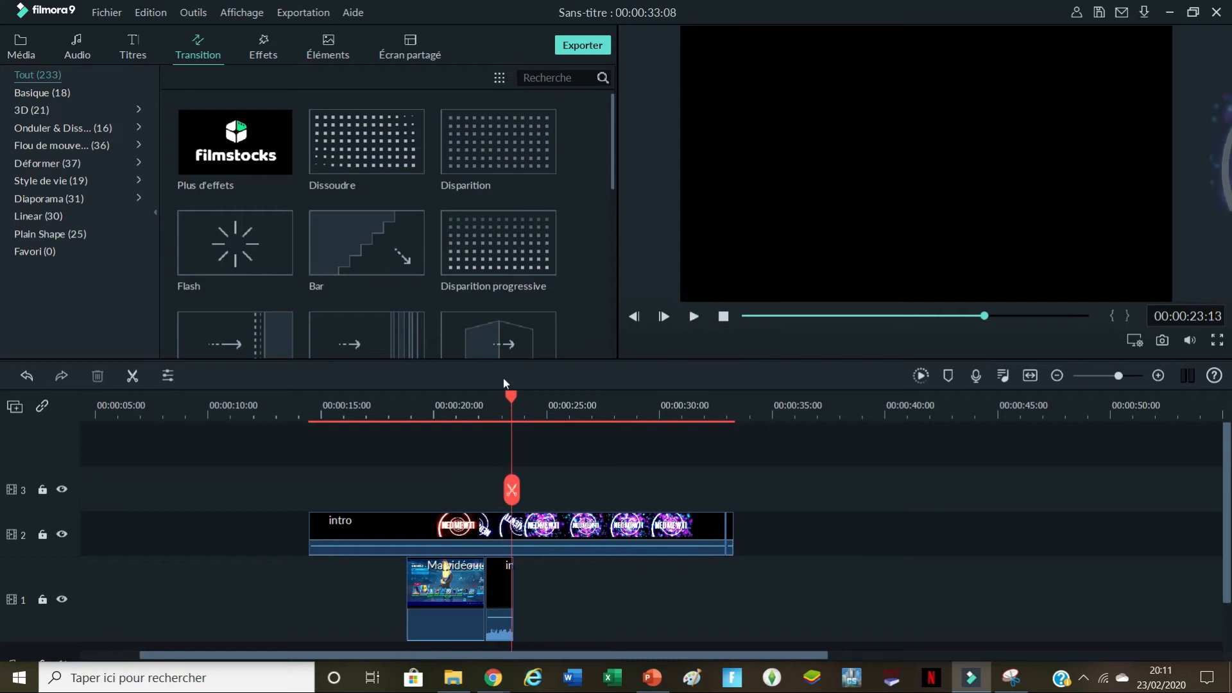
{"action": "left_click_drag", "start_coordinate": [509, 398], "coordinate": [483, 402]}
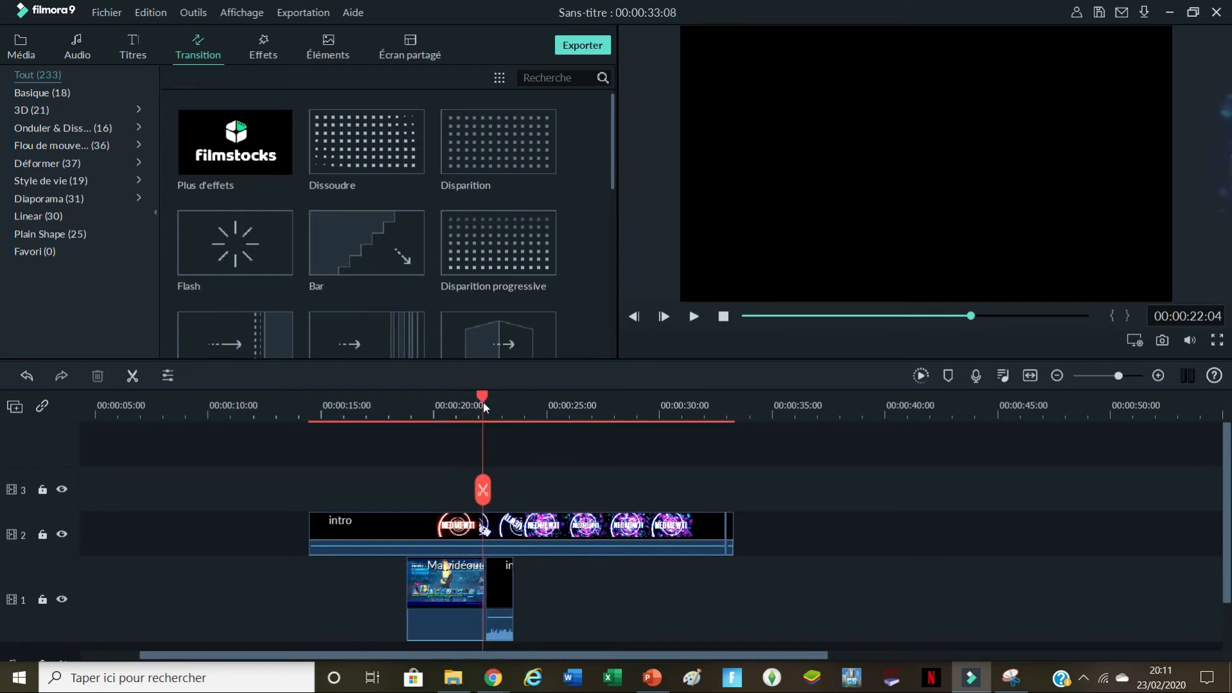
Step: Move the short intro clip on track 1 away from the gameplay clip, then back directly against its end
{"action": "left_click_drag", "start_coordinate": [503, 583], "coordinate": [531, 583]}
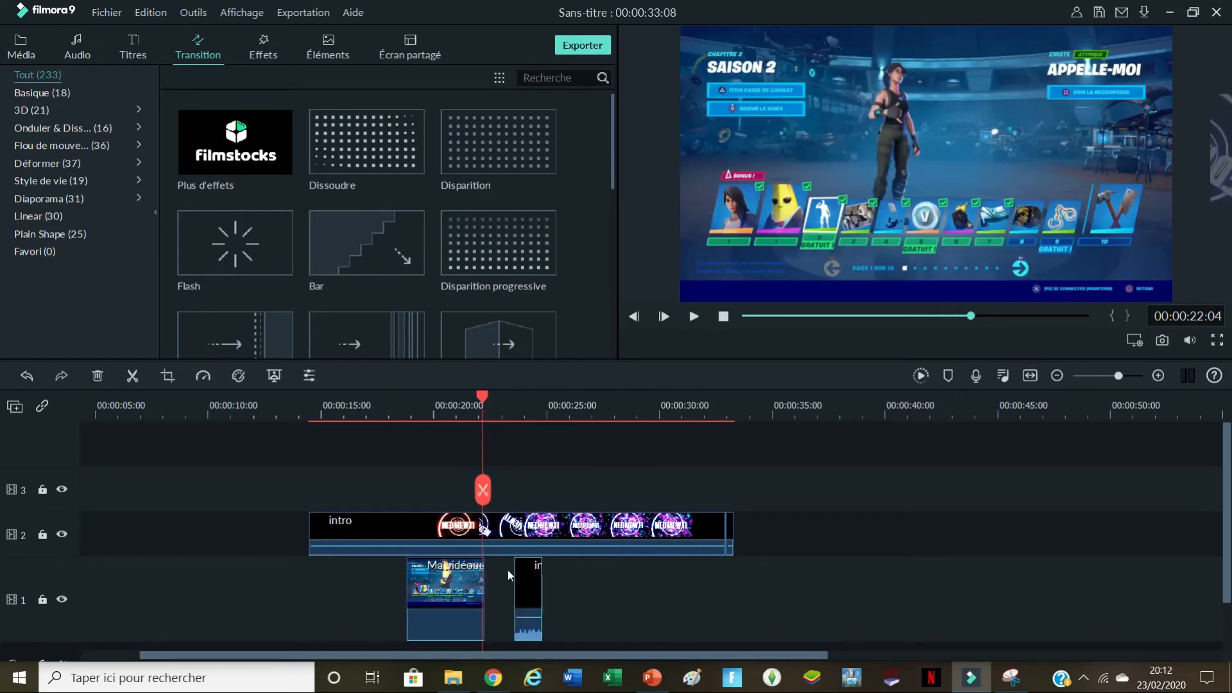
{"action": "left_click", "coordinate": [509, 580]}
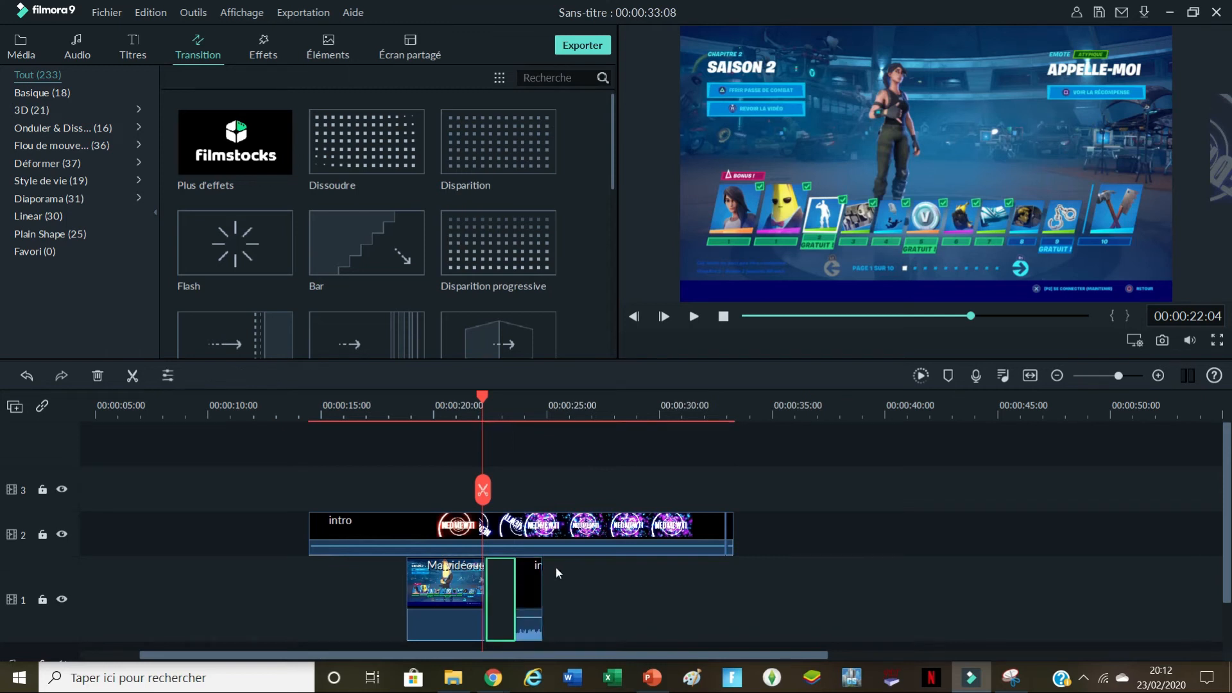
{"action": "left_click_drag", "start_coordinate": [537, 569], "coordinate": [496, 565]}
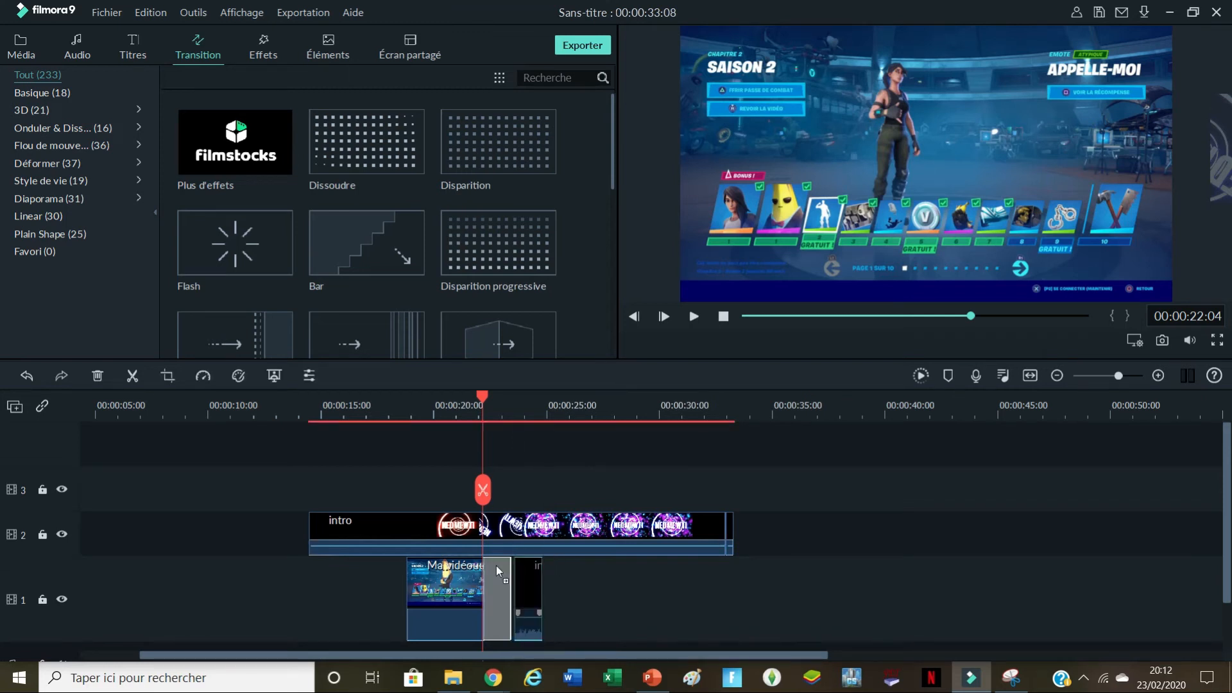
{"action": "left_click_drag", "start_coordinate": [483, 403], "coordinate": [469, 402]}
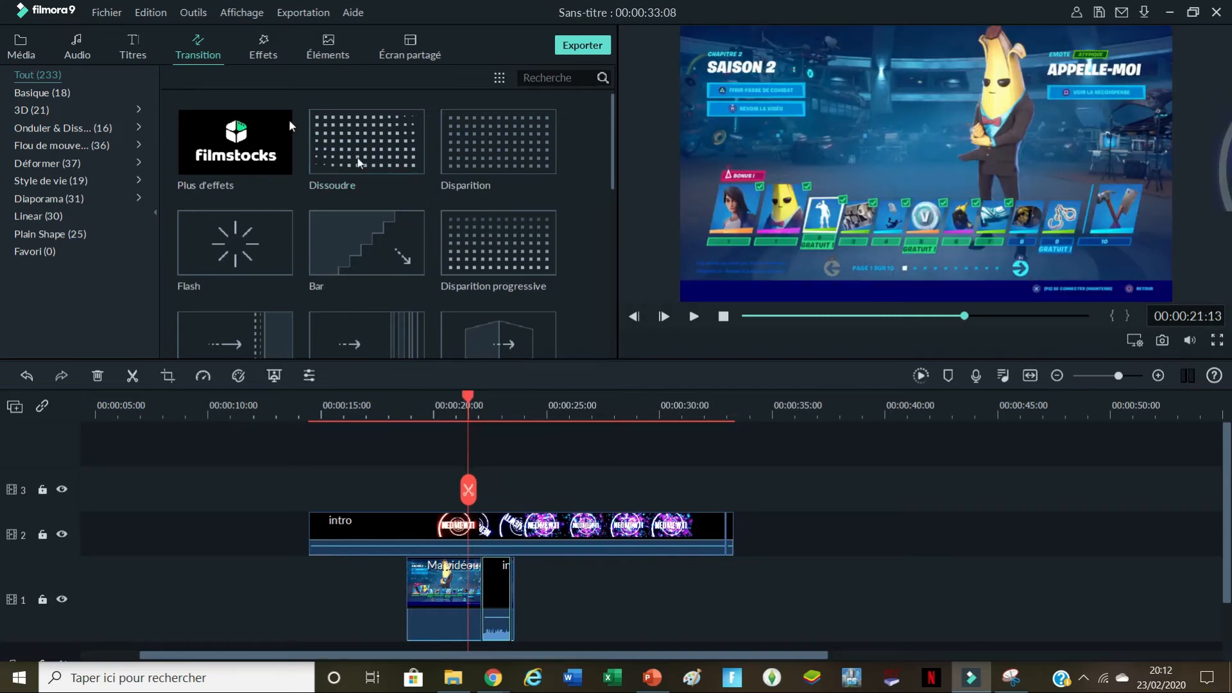
Step: Add the Diamant dézoomé transition to the end of the gameplay clip on track 1
{"action": "scroll", "coordinate": [358, 161], "scroll_direction": "down", "scroll_amount": 15}
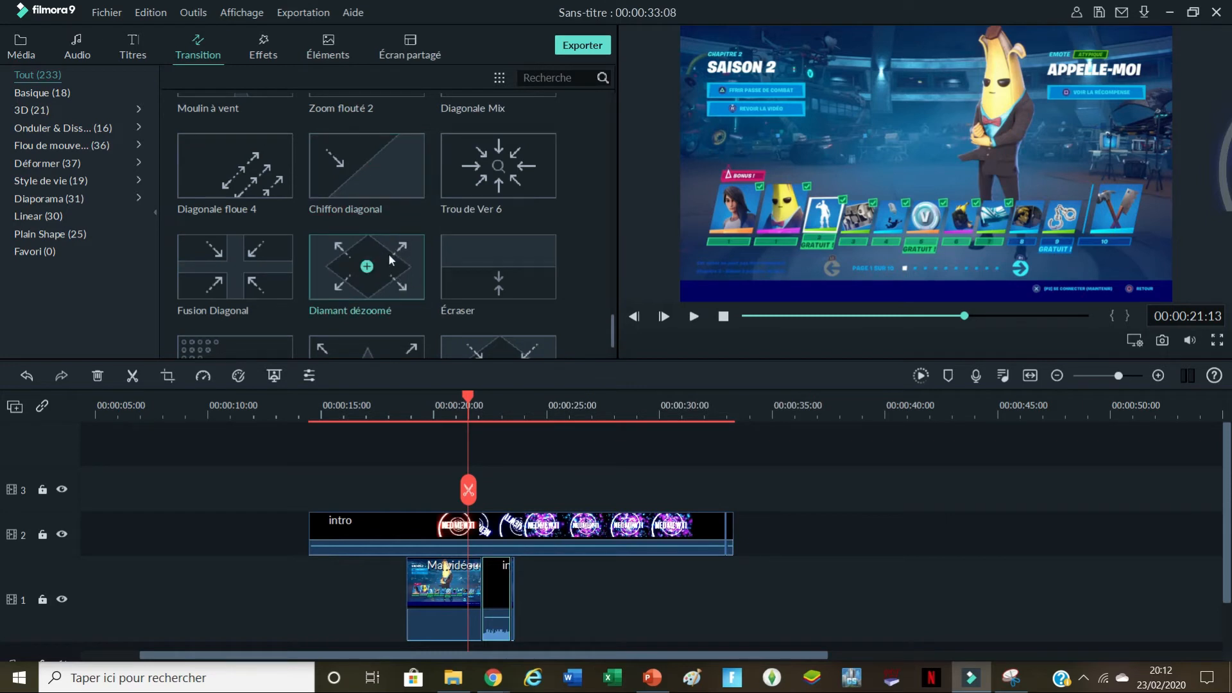
{"action": "left_click", "coordinate": [342, 618]}
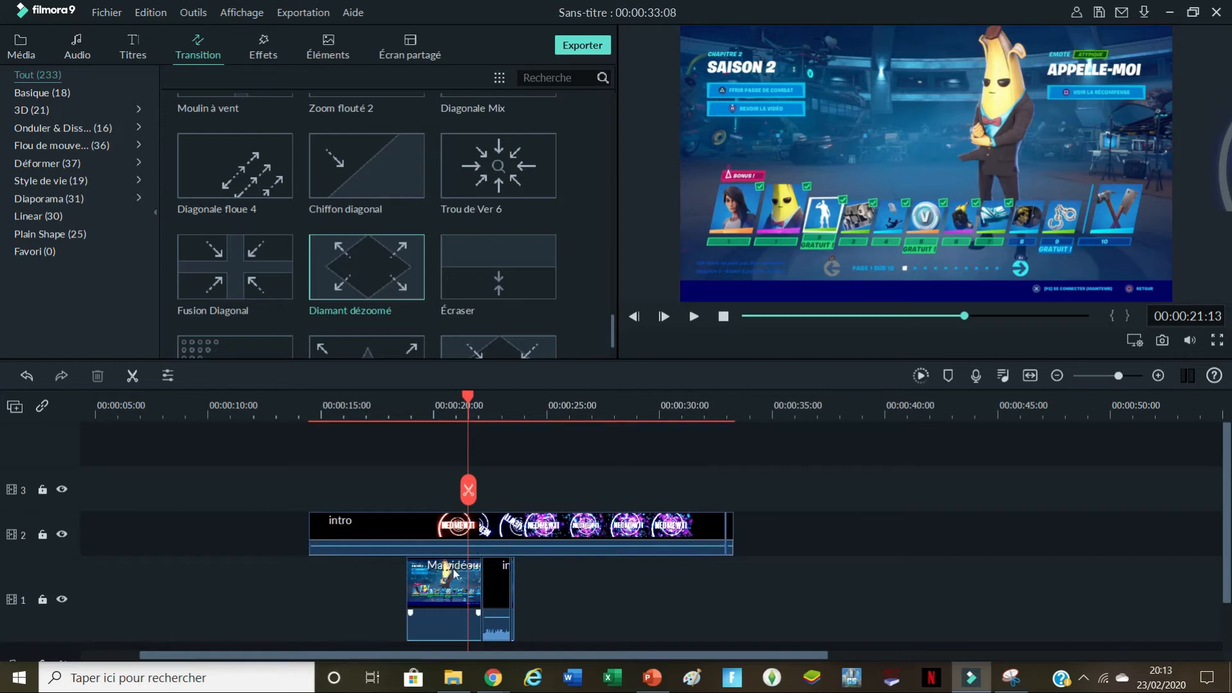
{"action": "left_click", "coordinate": [502, 573]}
{"action": "left_click", "coordinate": [480, 527]}
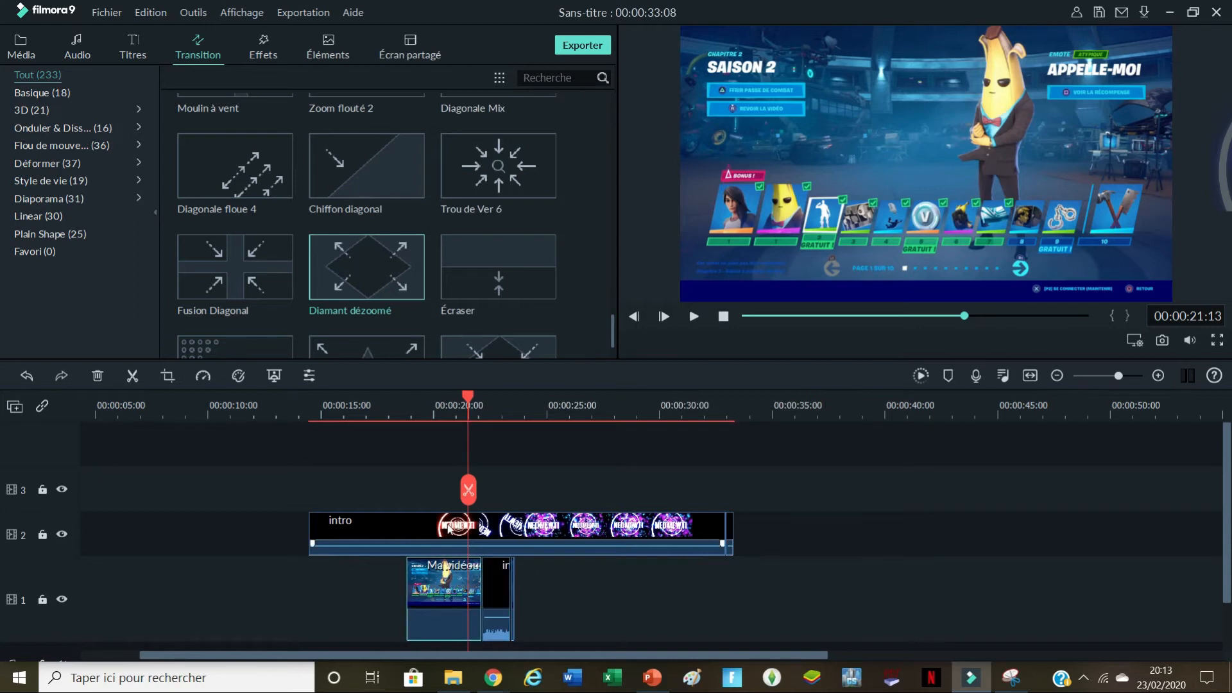
{"action": "left_click", "coordinate": [392, 562]}
{"action": "left_click", "coordinate": [366, 267]}
Step: Play back the Diamant dézoomé transition from before the start of the gameplay clip
{"action": "left_click_drag", "start_coordinate": [471, 409], "coordinate": [393, 421]}
{"action": "left_click", "coordinate": [693, 317]}
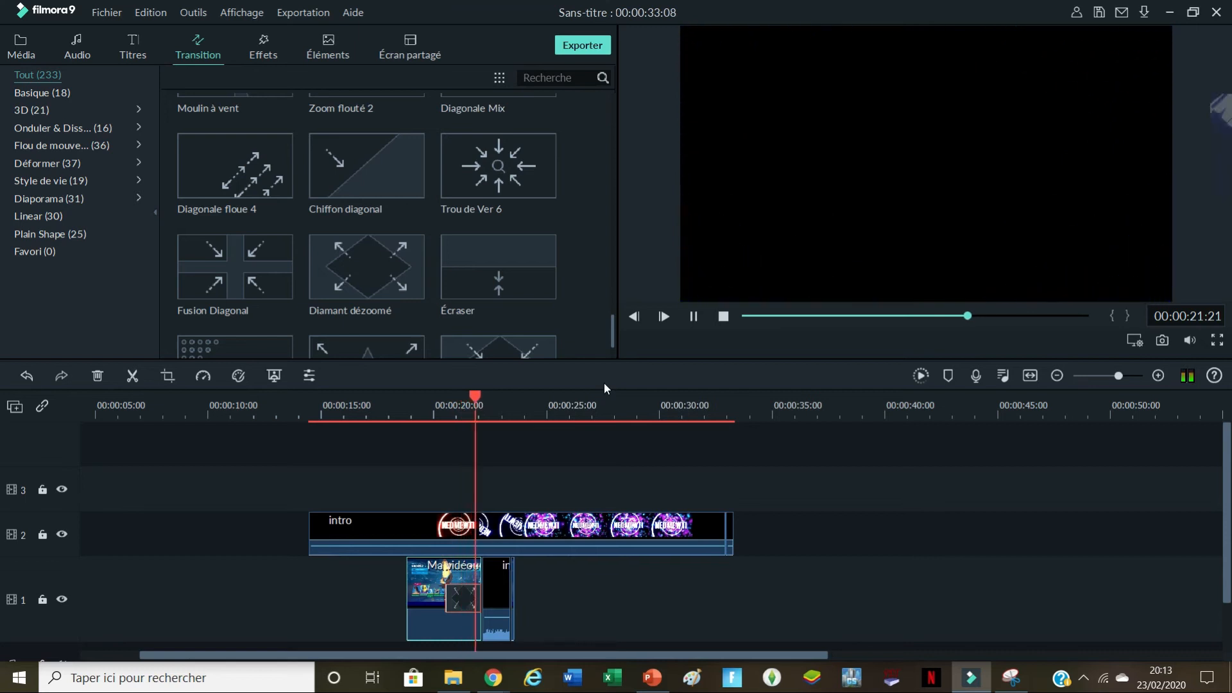
{"action": "left_click", "coordinate": [692, 317]}
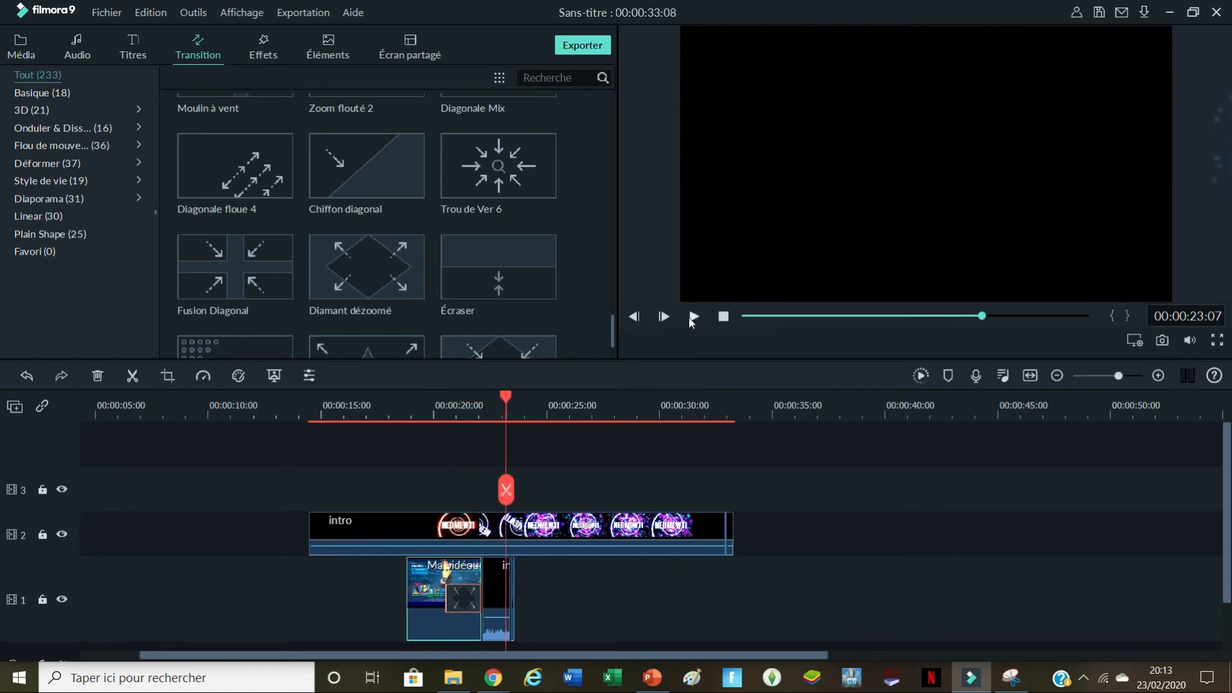
Step: Add another transition at the end of the short intro clip on track 1 and preview both transitions
{"action": "left_click", "coordinate": [529, 576]}
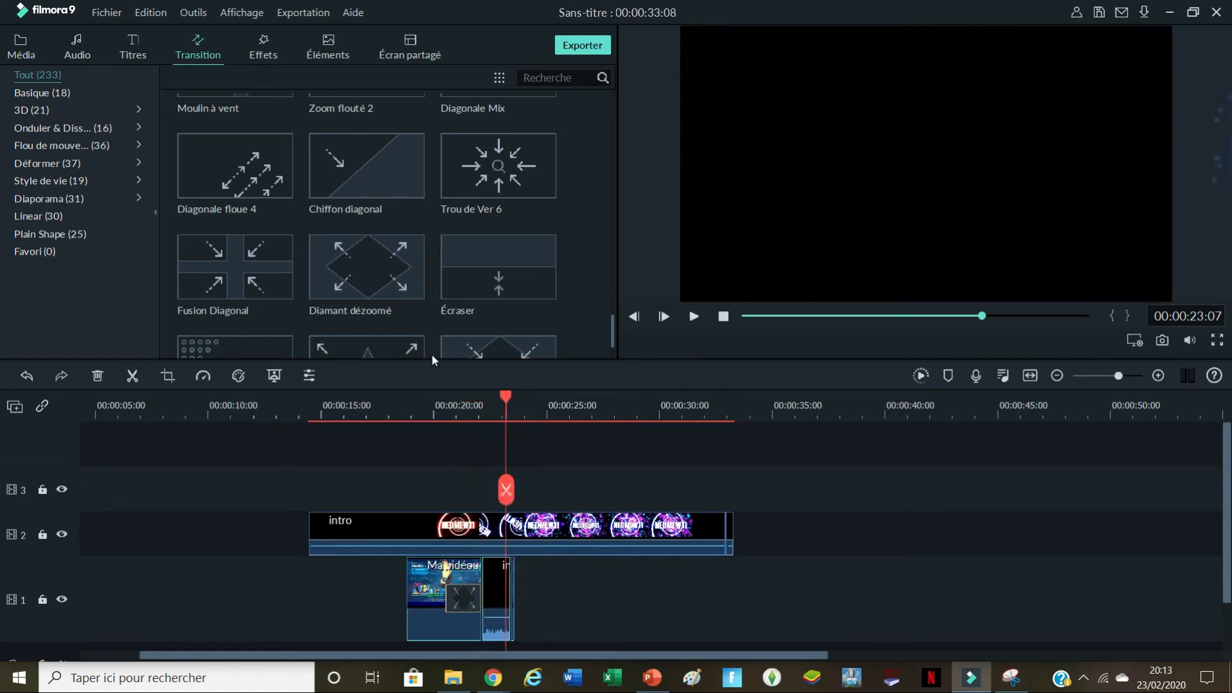
{"action": "scroll", "coordinate": [438, 266], "scroll_direction": "up", "scroll_amount": 3}
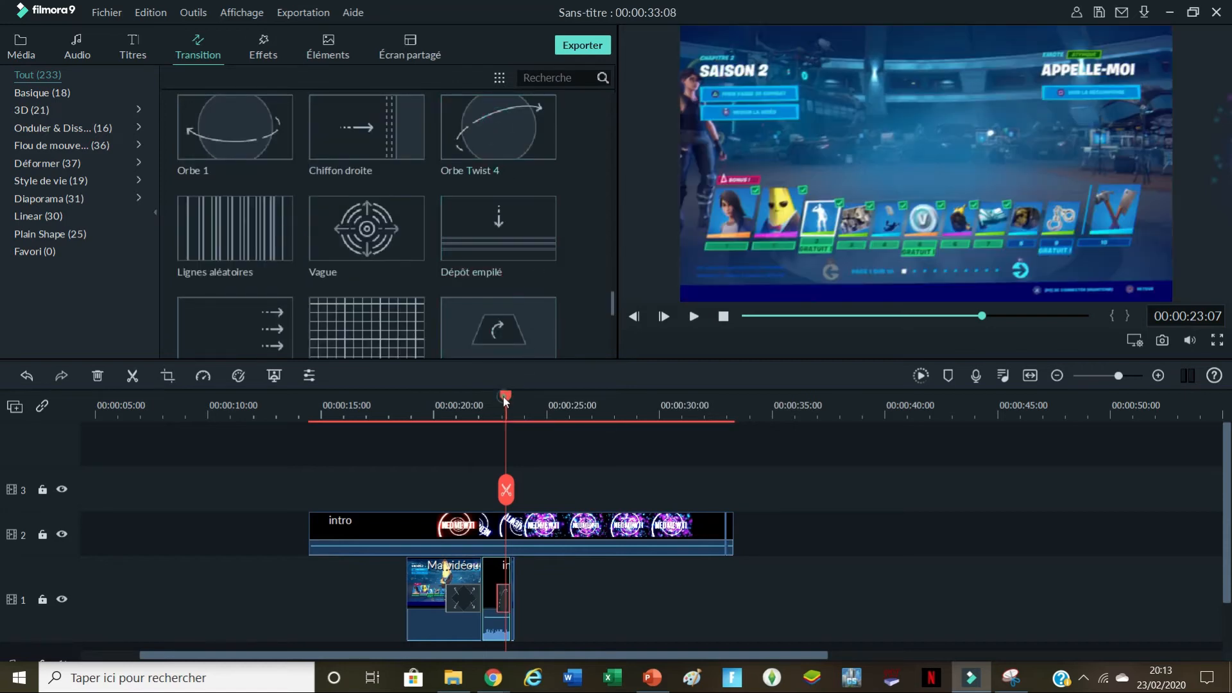
{"action": "left_click_drag", "start_coordinate": [505, 397], "coordinate": [428, 411]}
{"action": "left_click", "coordinate": [694, 316]}
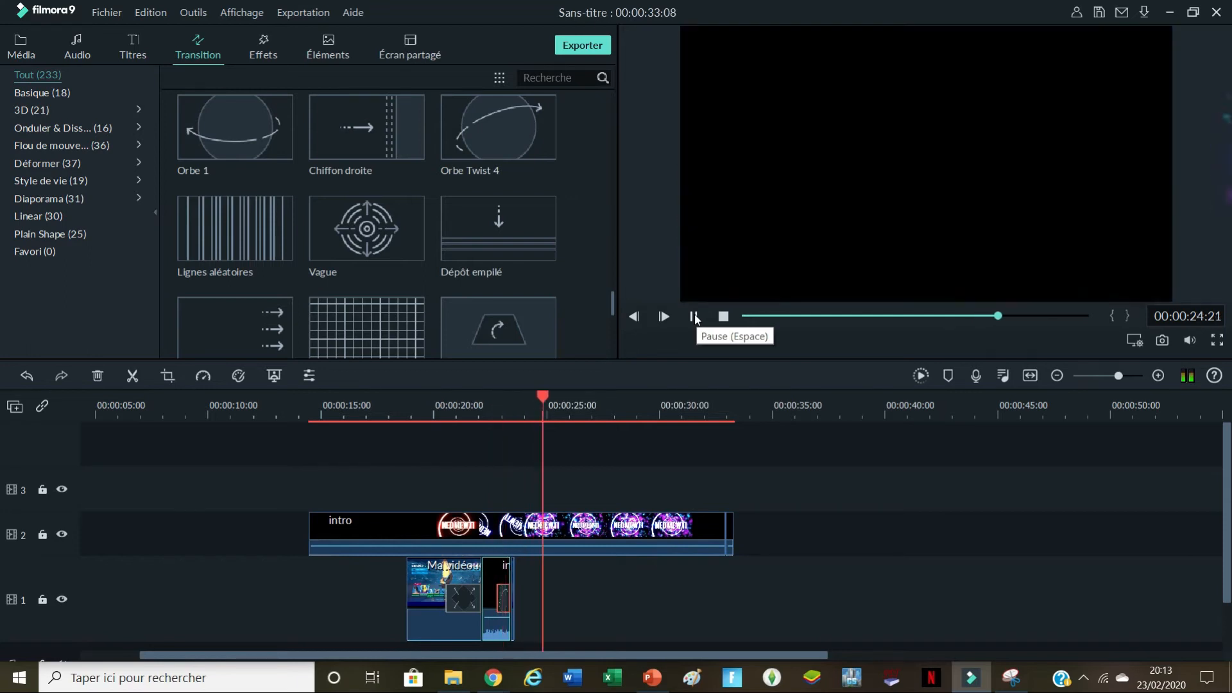
{"action": "left_click", "coordinate": [694, 316]}
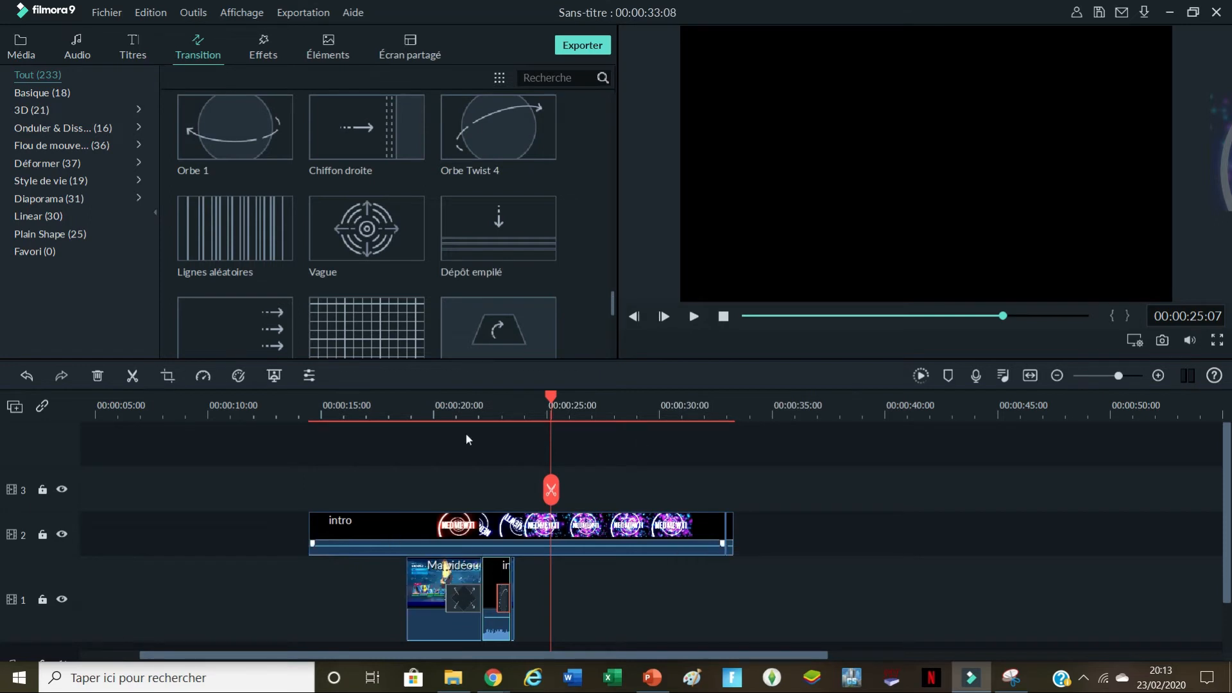
Step: Open the effects library and bring playback to 00:00:19:06, near the start of the gameplay clip
{"action": "mouse_move", "coordinate": [217, 329]}
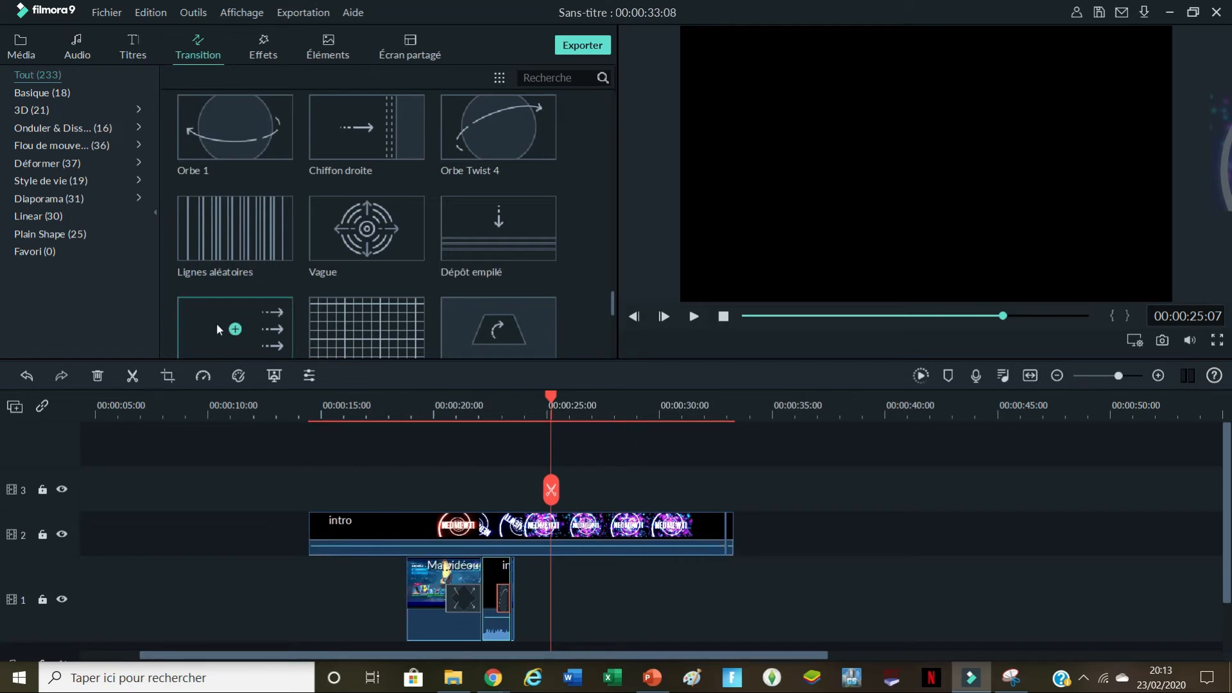
{"action": "left_click", "coordinate": [280, 50]}
{"action": "left_click_drag", "start_coordinate": [551, 395], "coordinate": [392, 461]}
{"action": "left_click", "coordinate": [694, 316]}
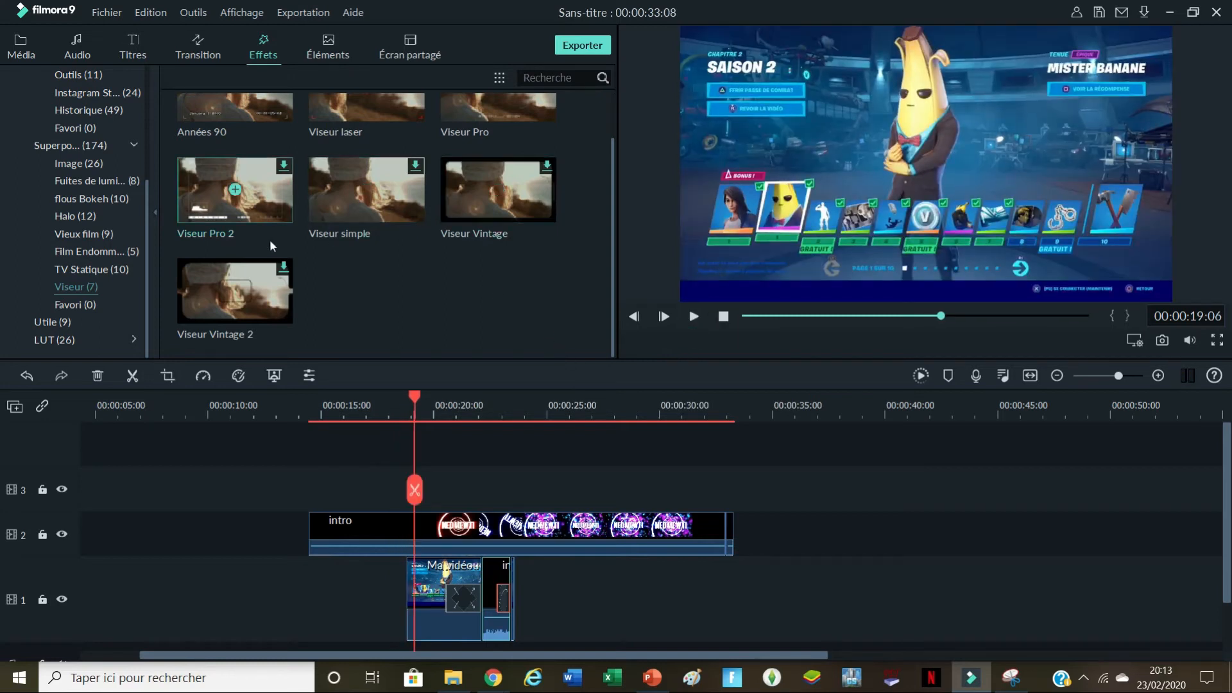
Step: Browse the effect categories and add the Fort glitch effect from TV Statique to track 3 at the playhead
{"action": "scroll", "coordinate": [257, 205], "scroll_direction": "up", "scroll_amount": 1}
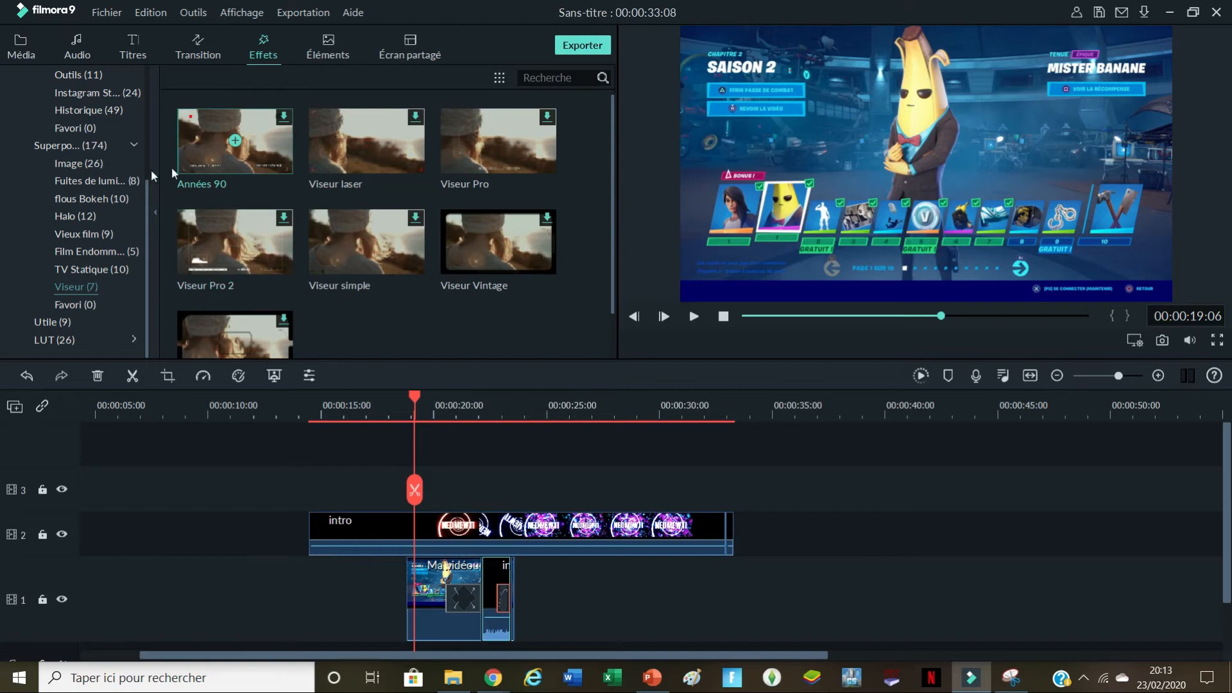
{"action": "scroll", "coordinate": [77, 129], "scroll_direction": "up", "scroll_amount": 5}
{"action": "left_click", "coordinate": [72, 76]}
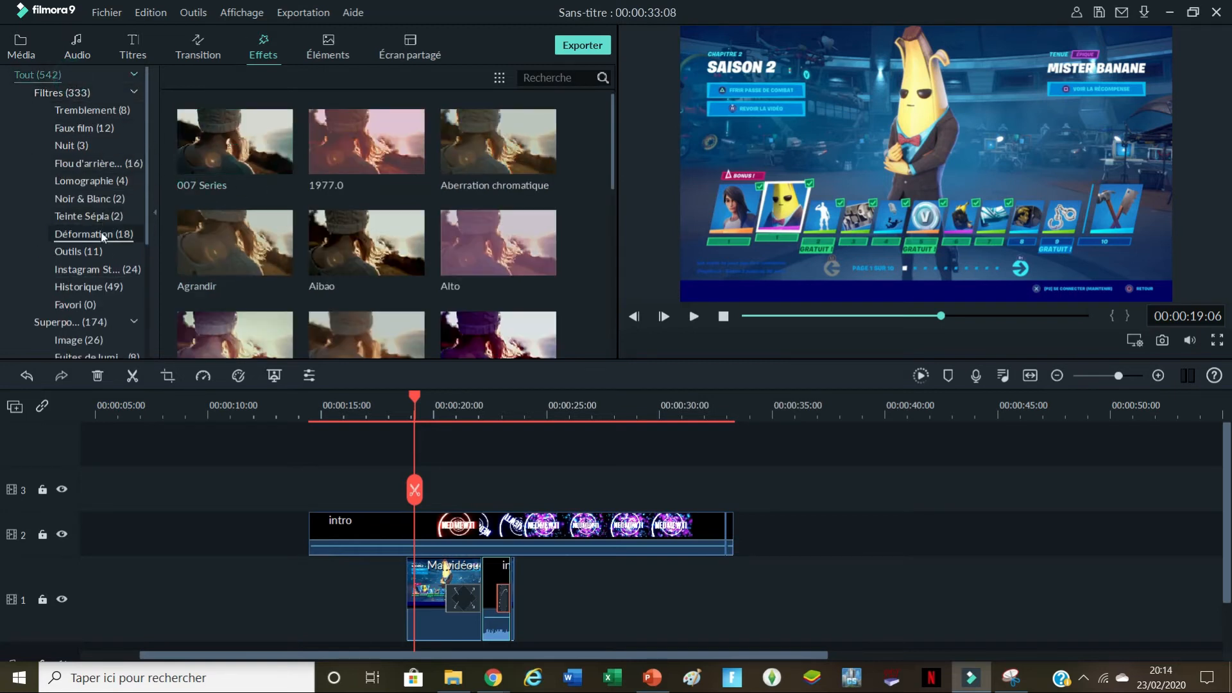
{"action": "scroll", "coordinate": [101, 273], "scroll_direction": "down", "scroll_amount": 5}
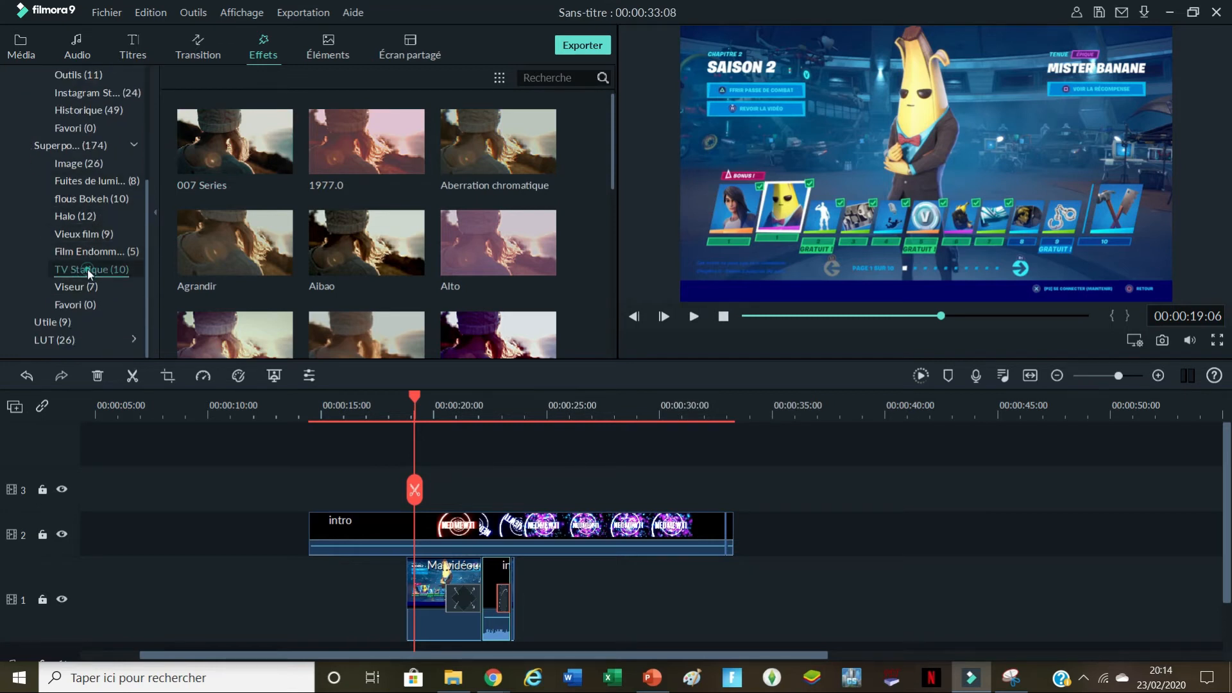
{"action": "left_click", "coordinate": [123, 273]}
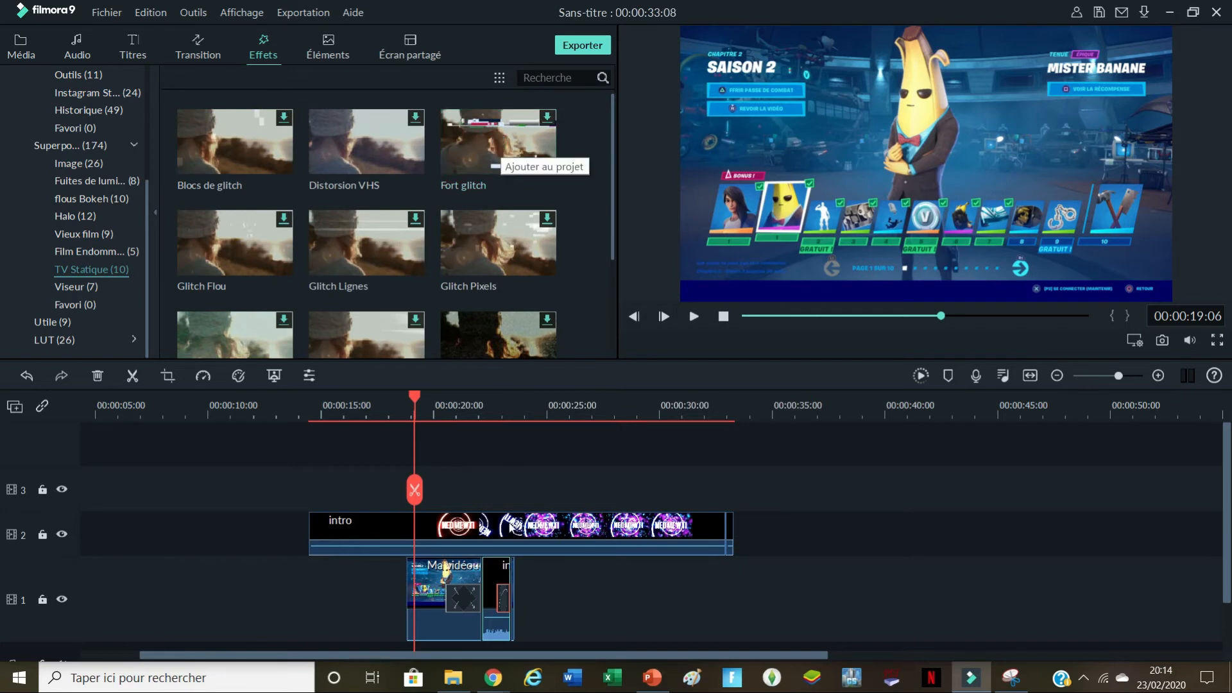
{"action": "double_click", "coordinate": [435, 571]}
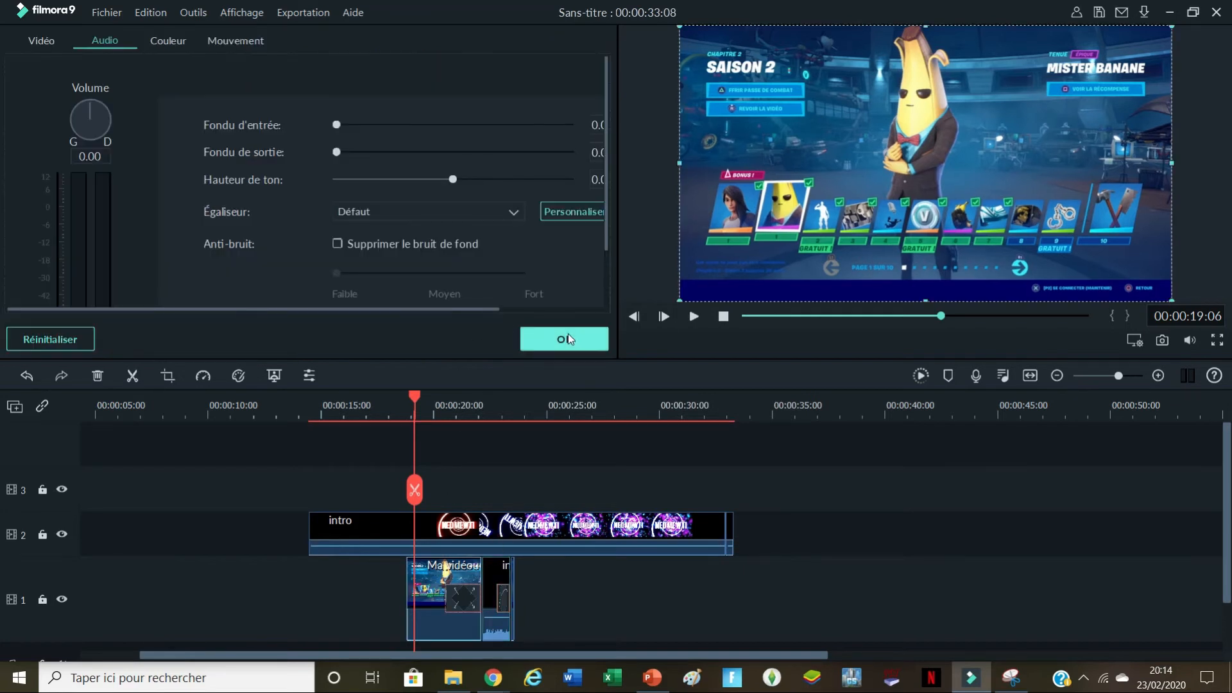
{"action": "left_click", "coordinate": [568, 335]}
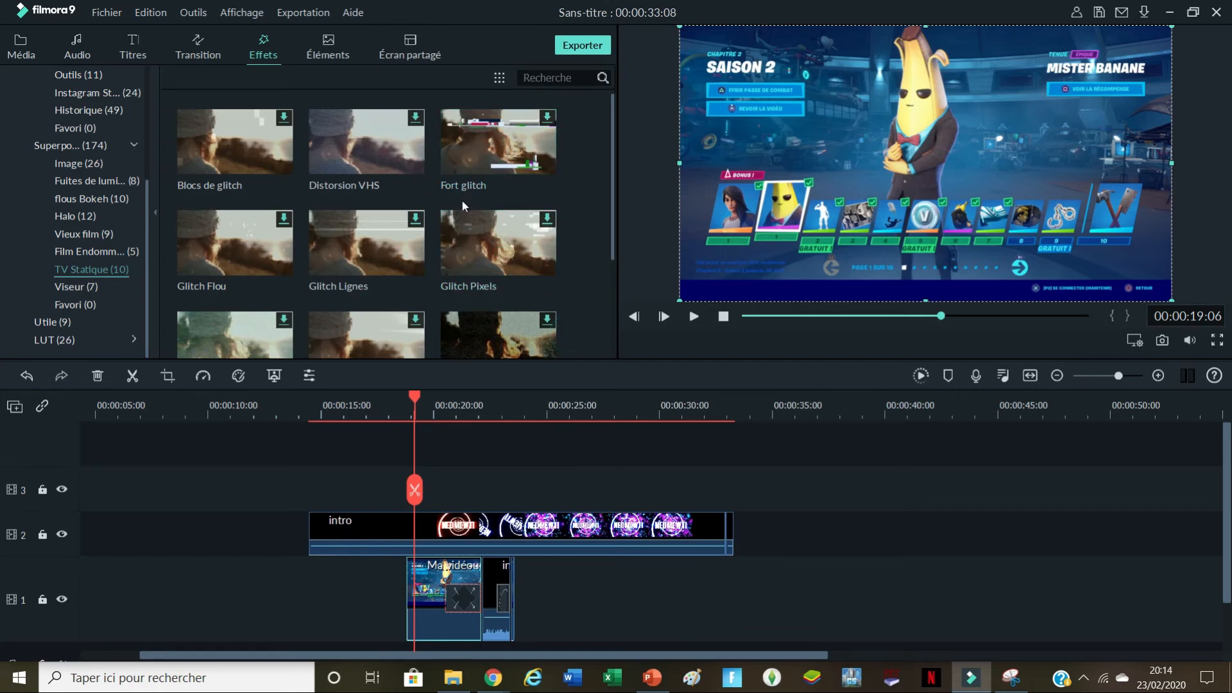
{"action": "left_click", "coordinate": [499, 142]}
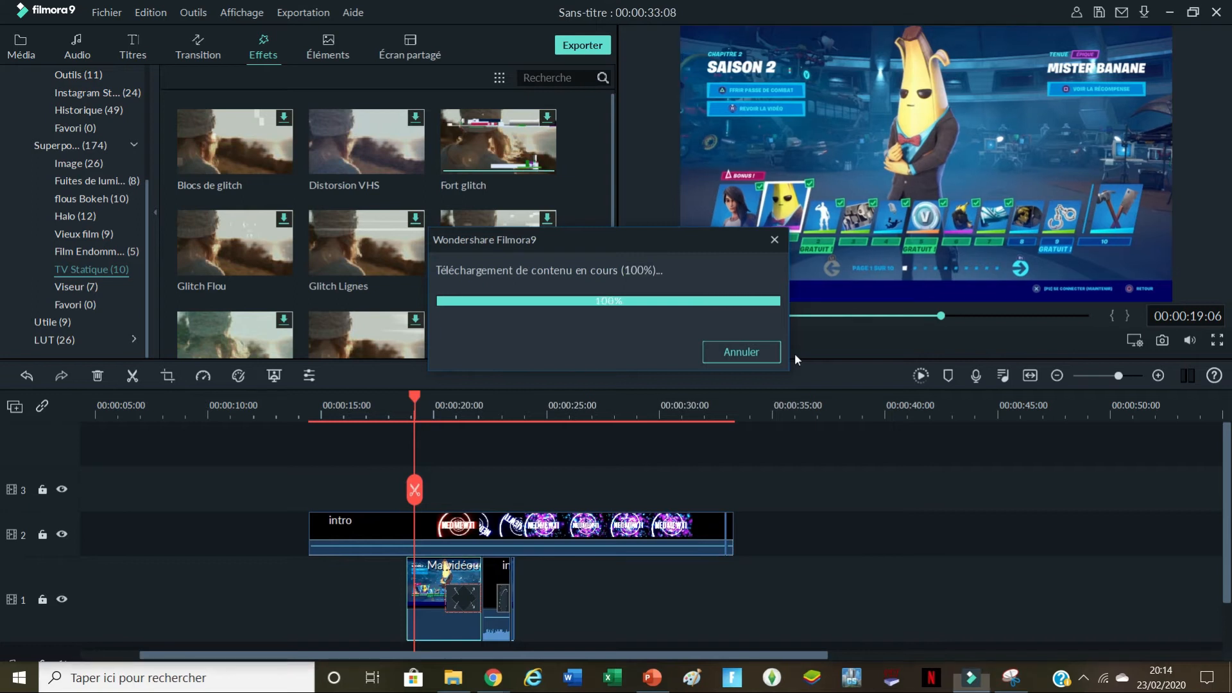
Step: Play the sequence from the start of the intro through the Fort glitch effect, then return to 00:00:22:11
{"action": "left_click_drag", "start_coordinate": [510, 401], "coordinate": [314, 412]}
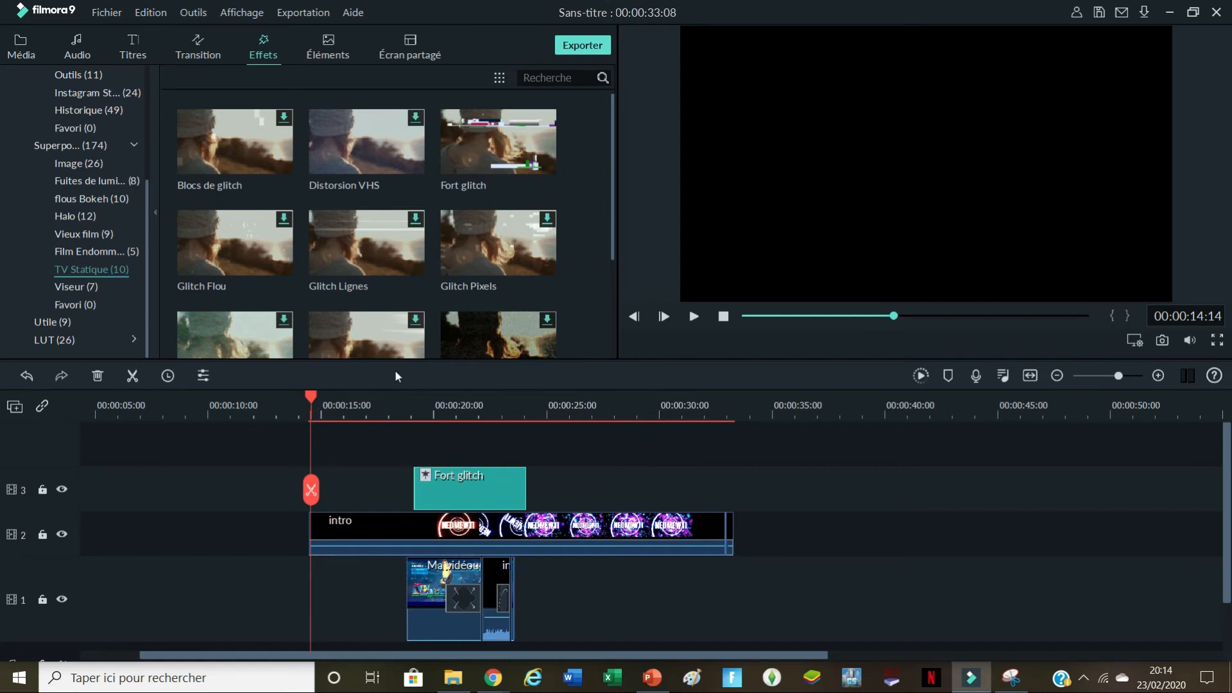
{"action": "left_click", "coordinate": [696, 315]}
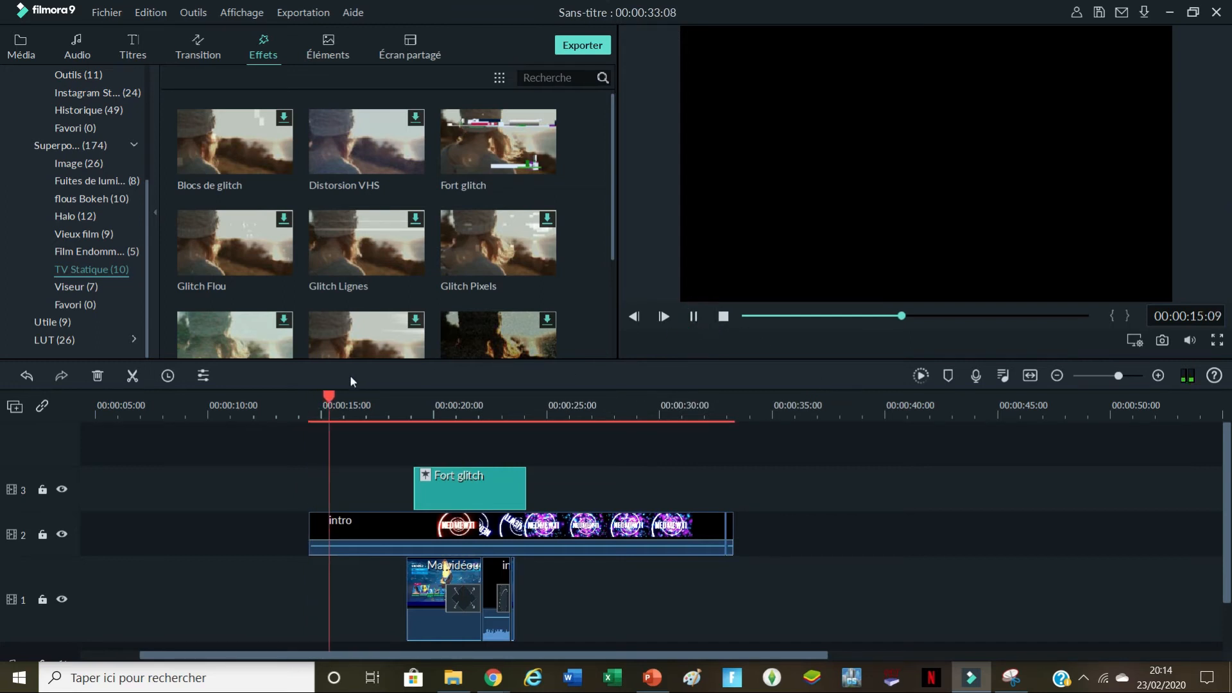
{"action": "left_click_drag", "start_coordinate": [350, 398], "coordinate": [393, 398]}
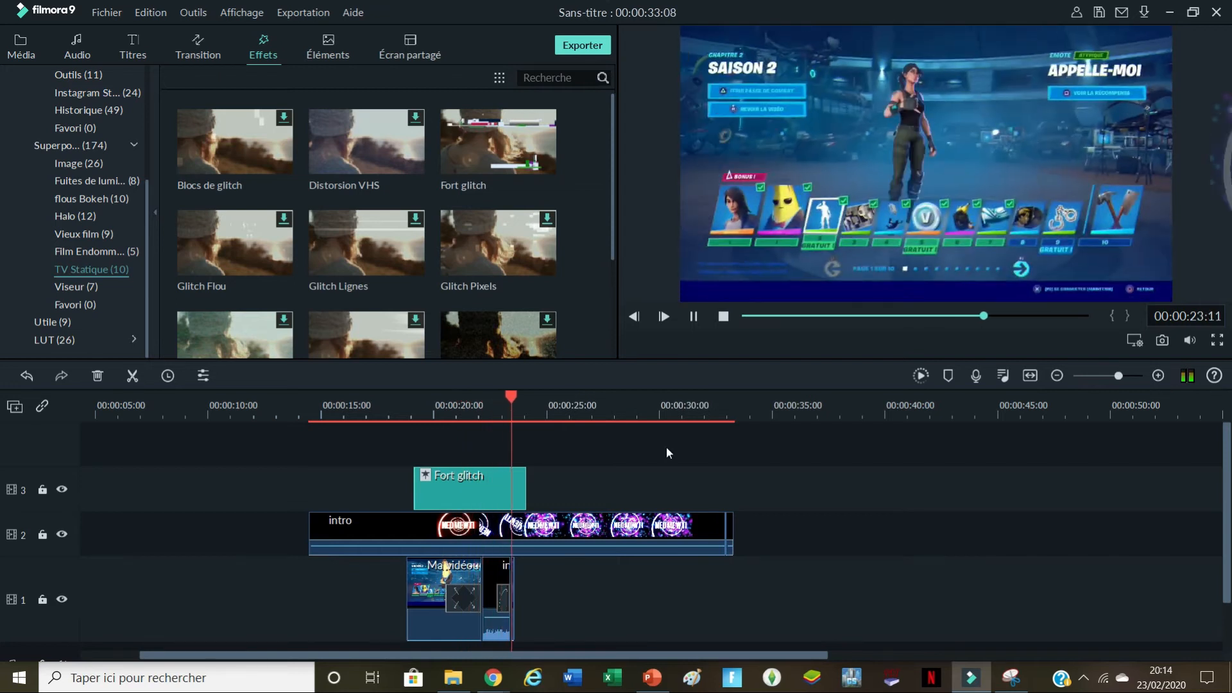
{"action": "key", "text": "space"}
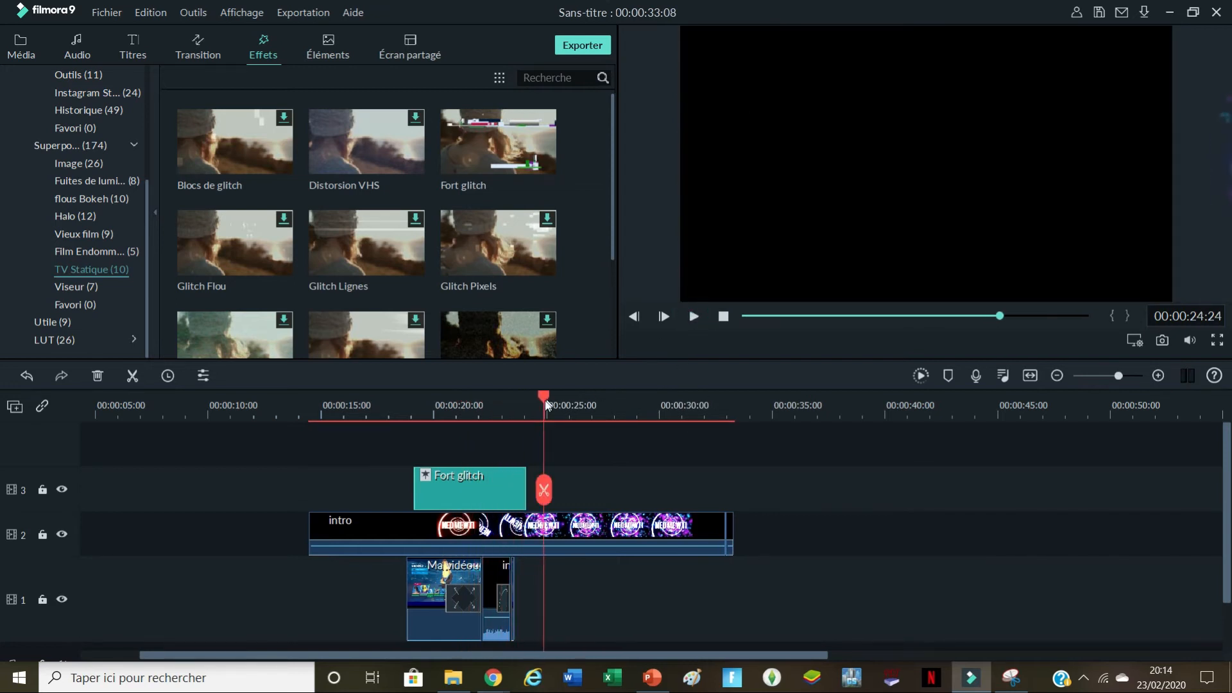
{"action": "left_click_drag", "start_coordinate": [544, 400], "coordinate": [488, 420]}
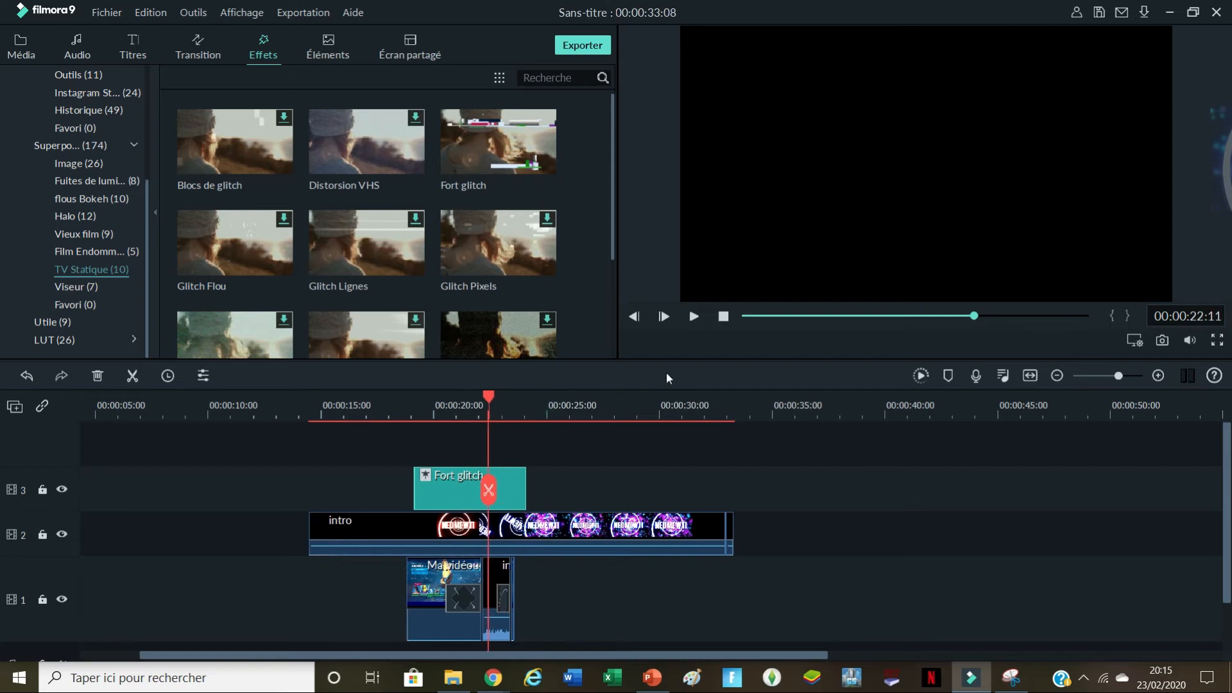
Step: Play the sequence on from 00:00:22:11 past the end of the Fort glitch effect and pause it
{"action": "left_click", "coordinate": [693, 317]}
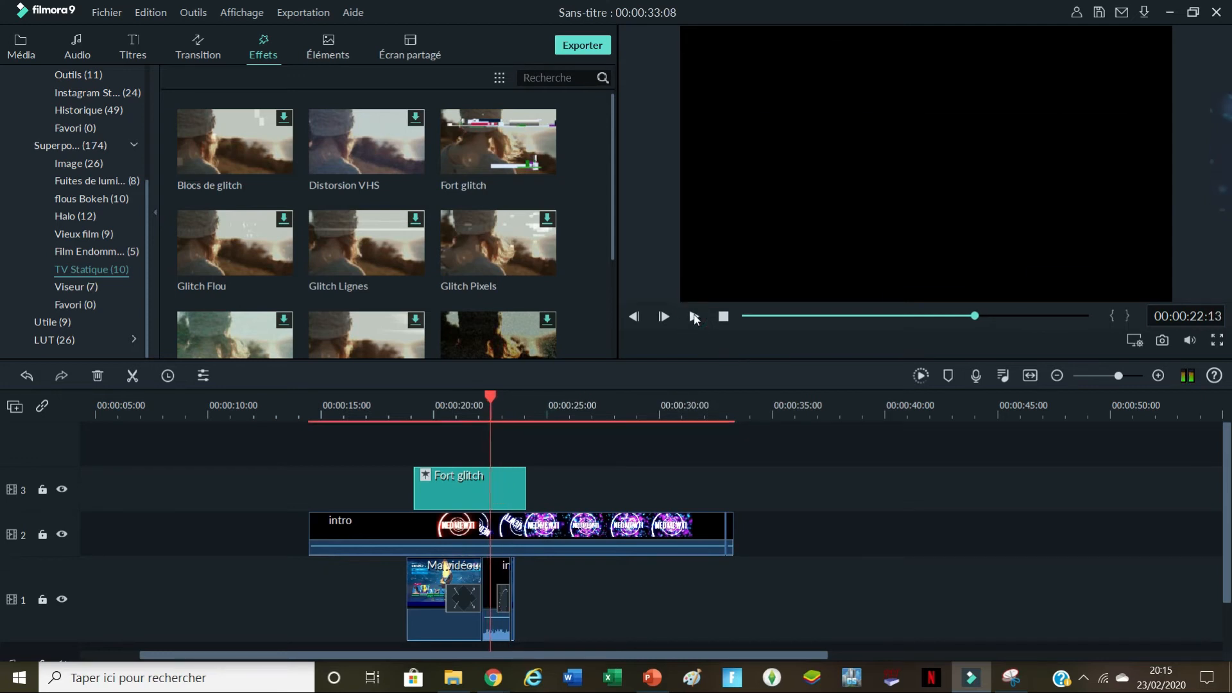
{"action": "left_click", "coordinate": [509, 544]}
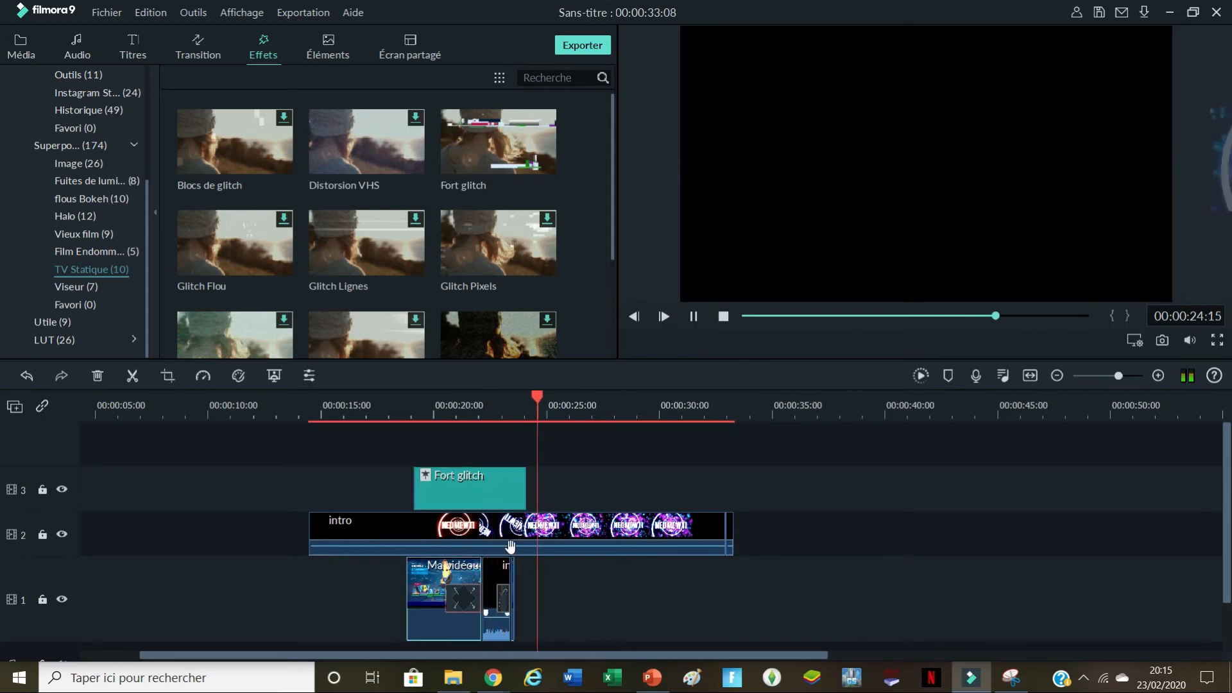
{"action": "left_click", "coordinate": [693, 317]}
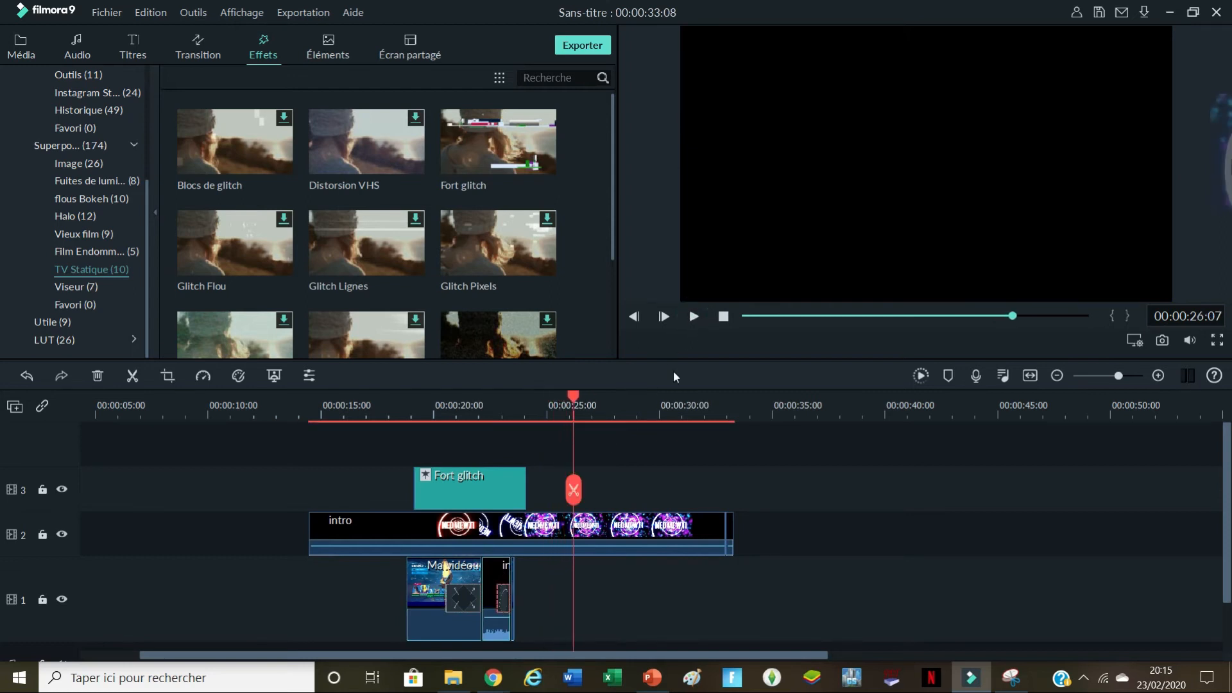
Step: Shorten the Fort glitch effect on track 3 so it ends where the gameplay clip on track 1 ends
{"action": "scroll", "coordinate": [385, 225], "scroll_direction": "down", "scroll_amount": 3}
{"action": "left_click", "coordinate": [491, 472]}
{"action": "left_click_drag", "start_coordinate": [483, 470], "coordinate": [475, 521]}
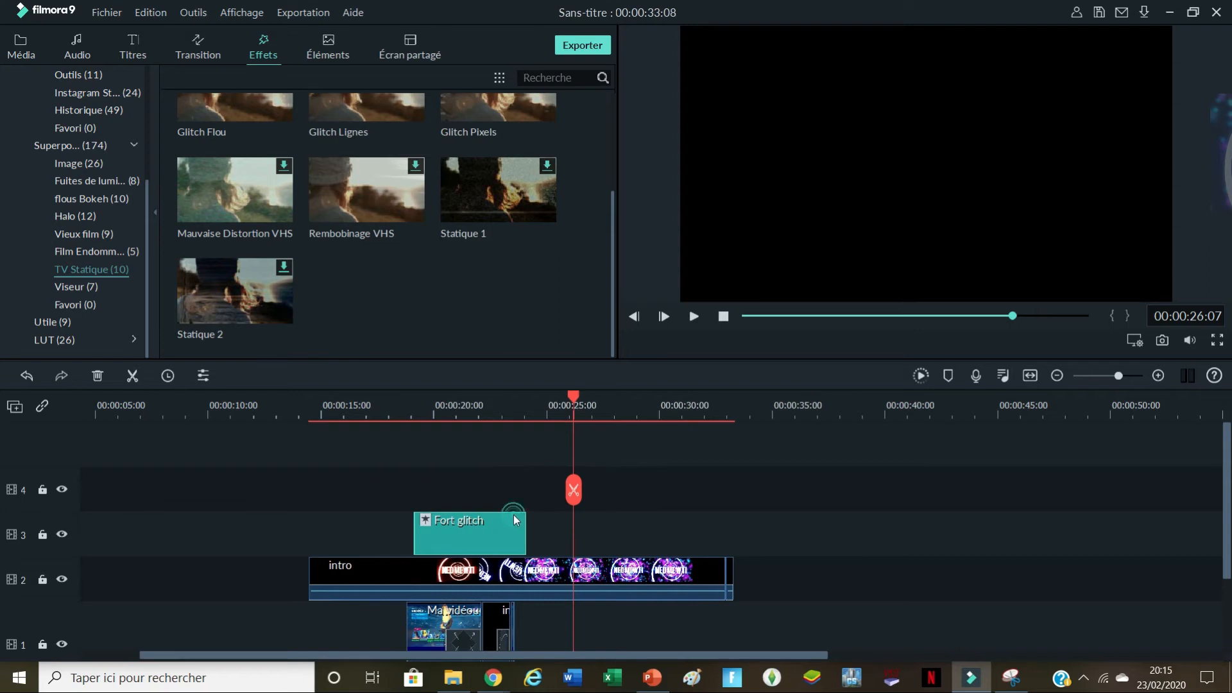
{"action": "scroll", "coordinate": [517, 527], "scroll_direction": "down", "scroll_amount": 3}
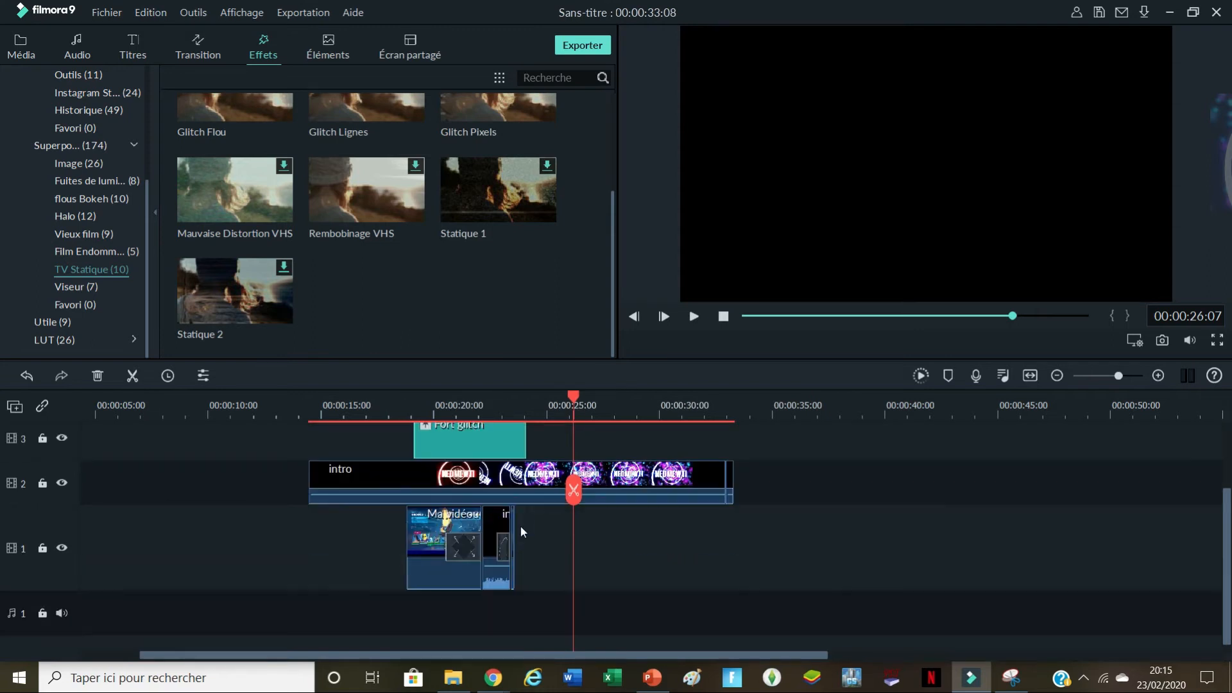
{"action": "left_click_drag", "start_coordinate": [529, 436], "coordinate": [483, 442]}
Step: Play the shortened Fort glitch effect from 00:00:18:15 through the clips on track 1, then pause
{"action": "left_click_drag", "start_coordinate": [572, 397], "coordinate": [402, 411]}
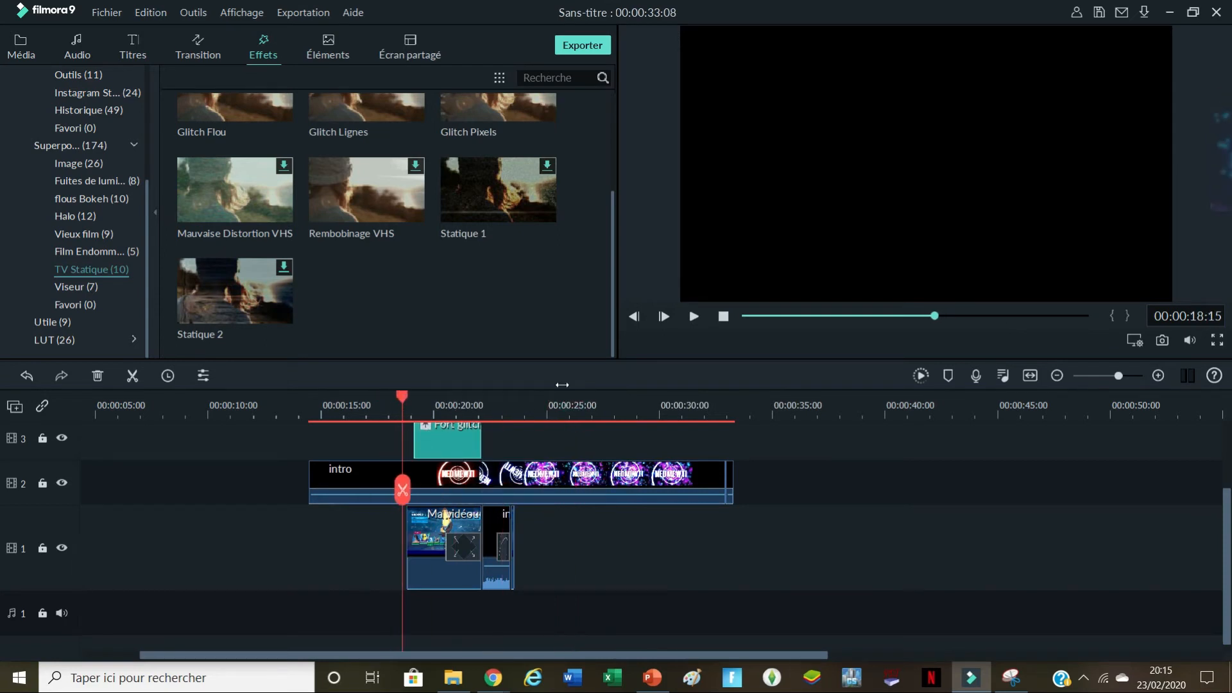
{"action": "left_click", "coordinate": [692, 319]}
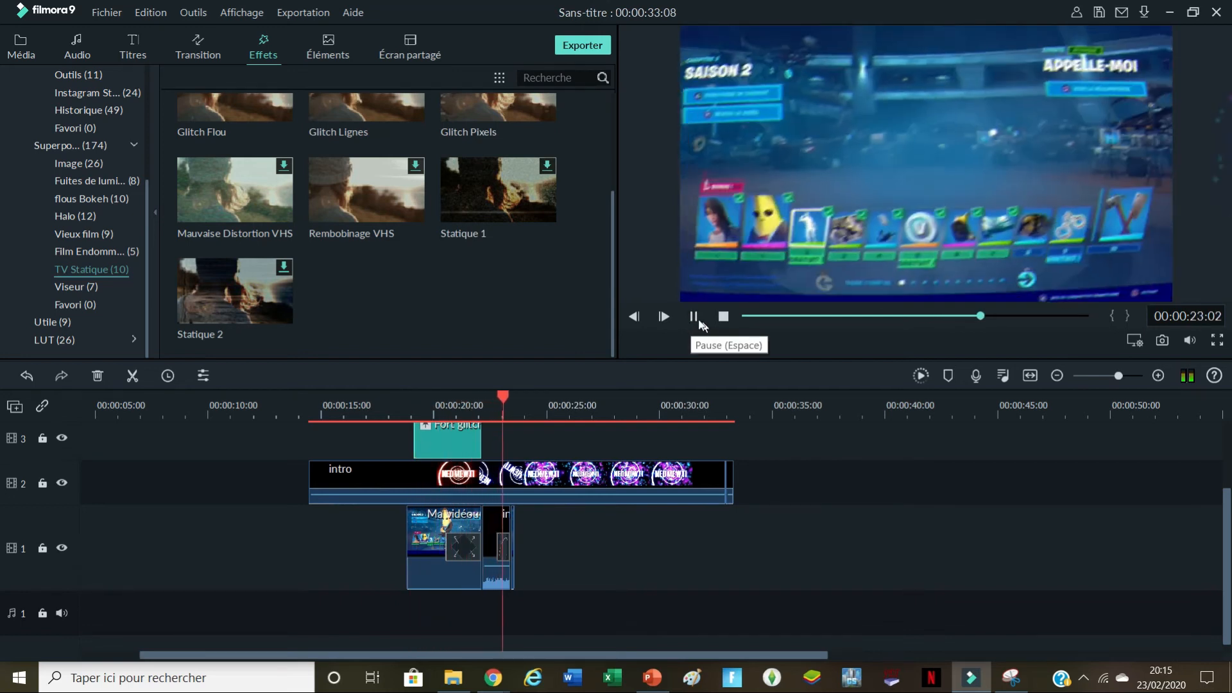
{"action": "left_click", "coordinate": [694, 317]}
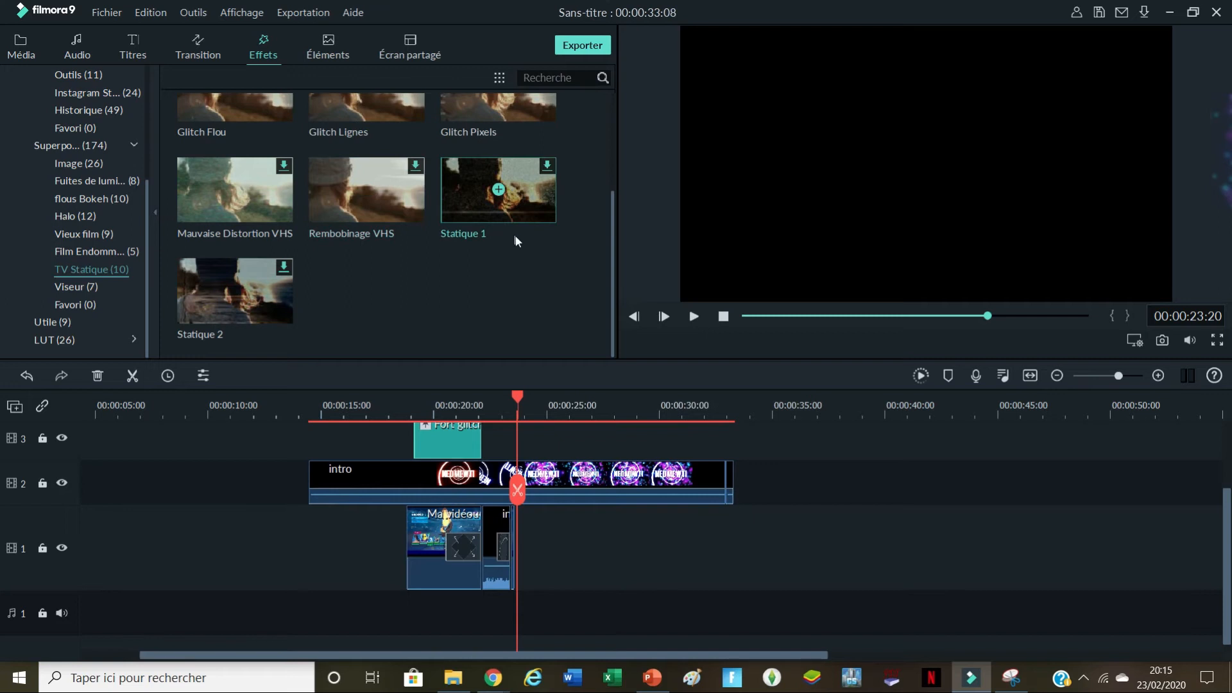
Step: Open the elements library and bring the playhead to the end of the long intro clip on track 2
{"action": "scroll", "coordinate": [535, 246], "scroll_direction": "up", "scroll_amount": 2}
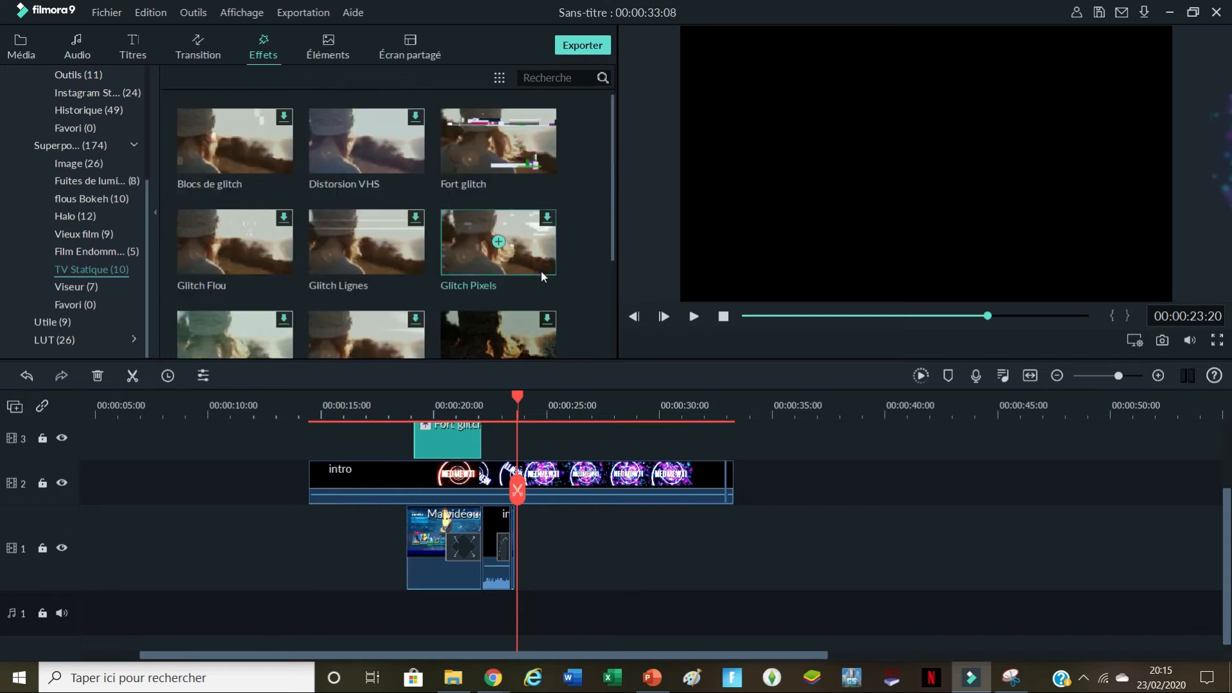
{"action": "left_click", "coordinate": [331, 42]}
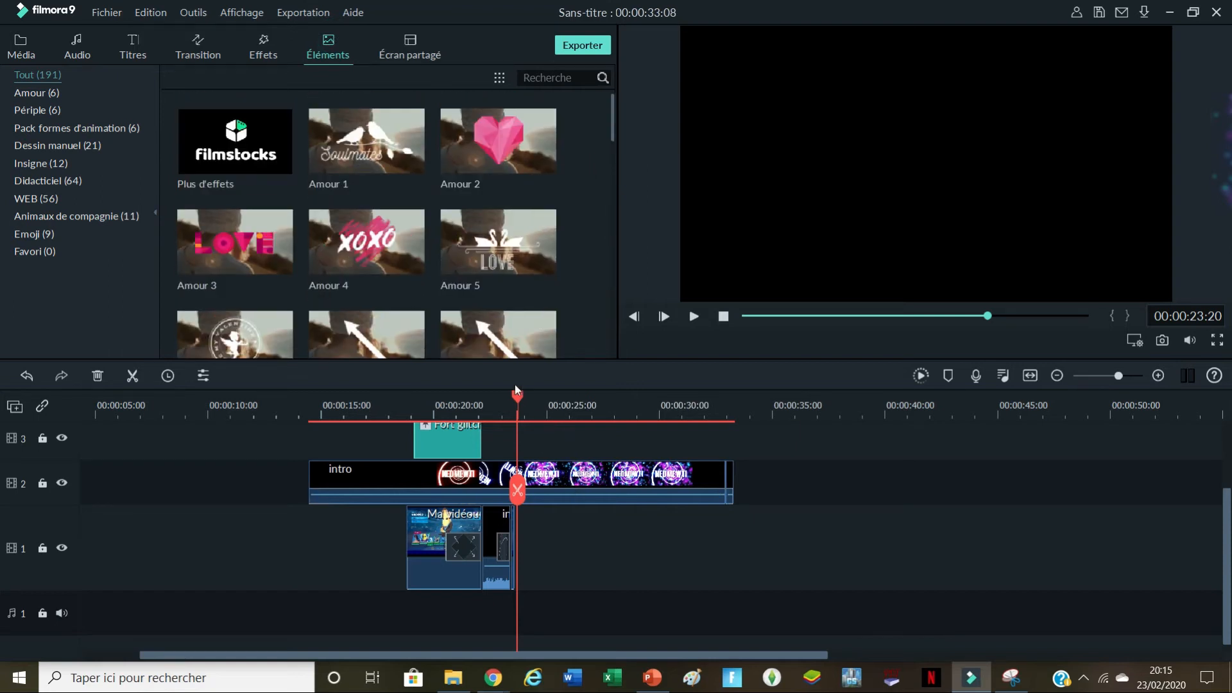
{"action": "left_click_drag", "start_coordinate": [526, 401], "coordinate": [732, 397]}
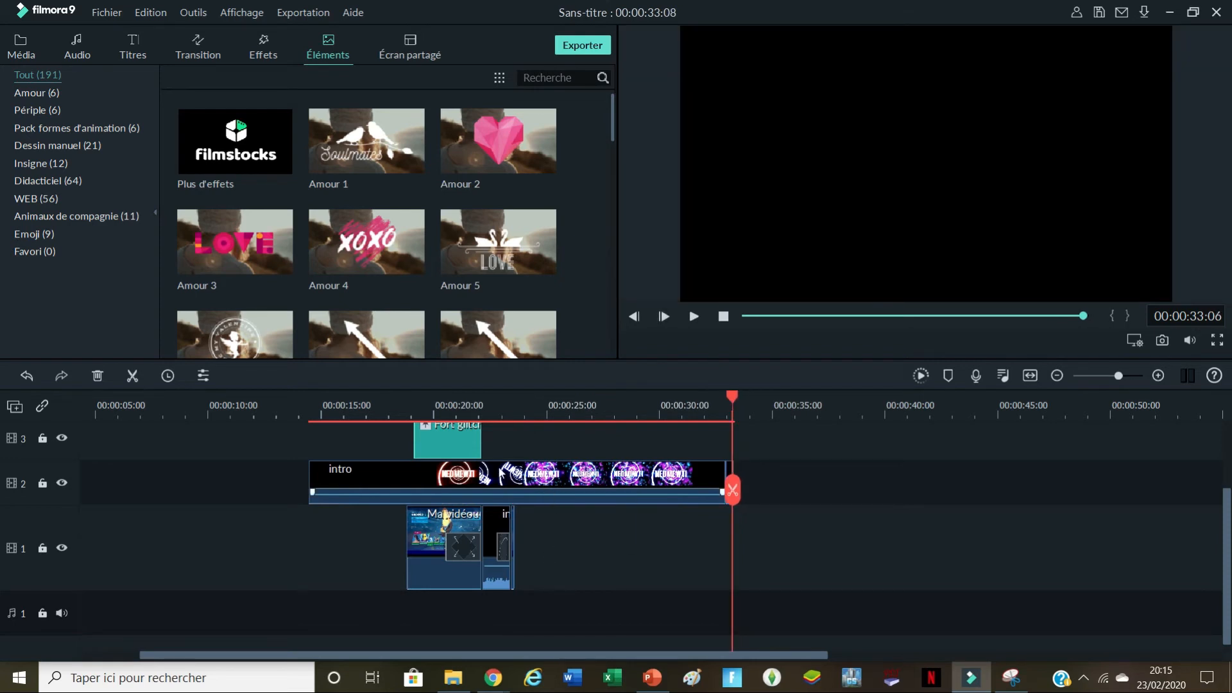
Step: Clear all clips and effects from the timeline and return the playhead to 00:00:00:00
{"action": "key", "text": "ctrl+z"}
{"action": "key", "text": "ctrl+z"}
{"action": "key", "text": "ctrl+z"}
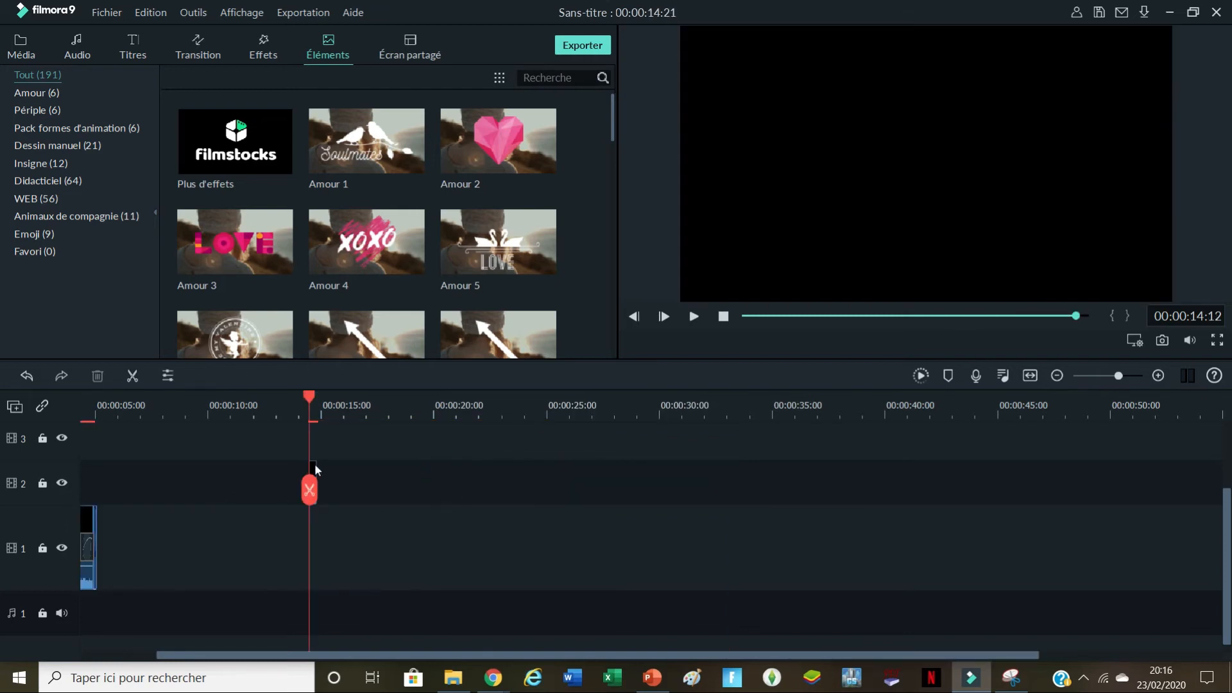
{"action": "key", "text": "ctrl+z"}
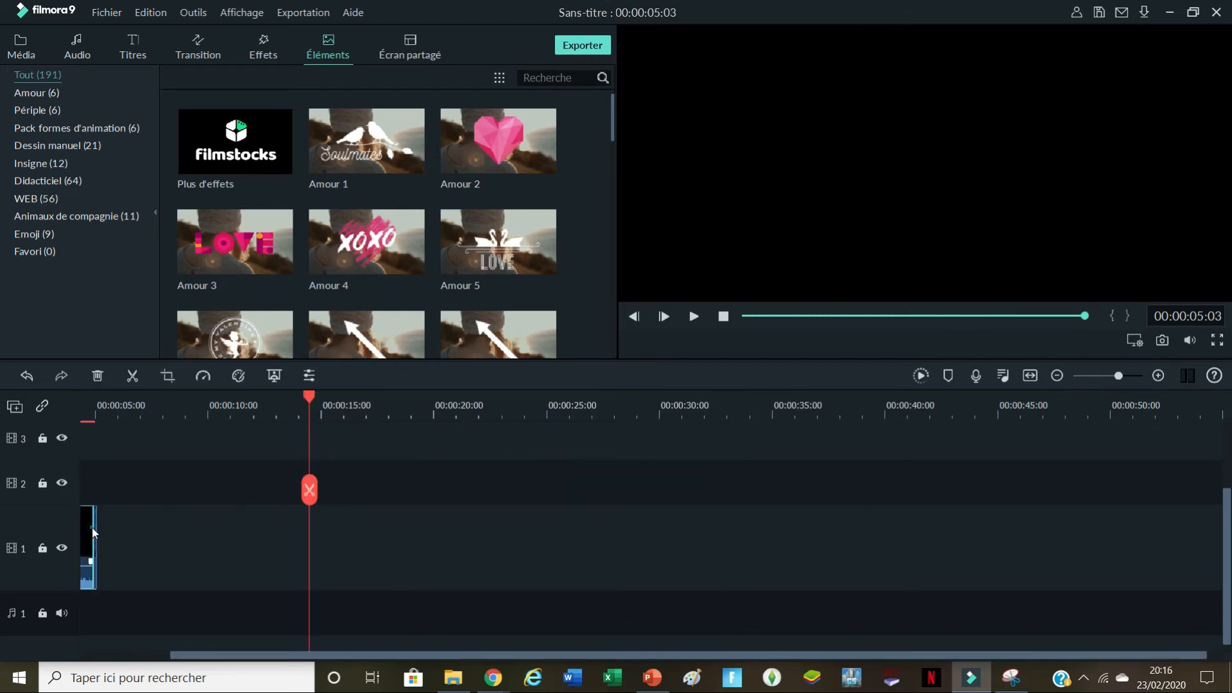
{"action": "key", "text": "ctrl+z"}
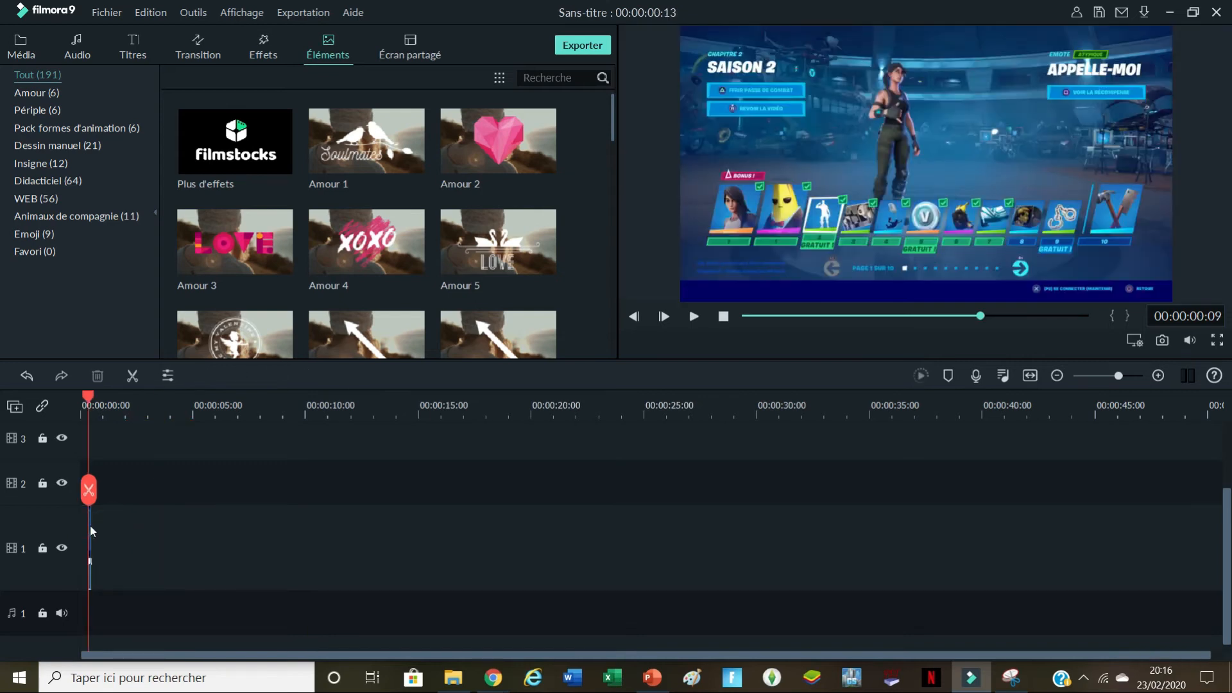
{"action": "key", "text": "ctrl+z"}
{"action": "left_click_drag", "start_coordinate": [87, 400], "coordinate": [36, 411]}
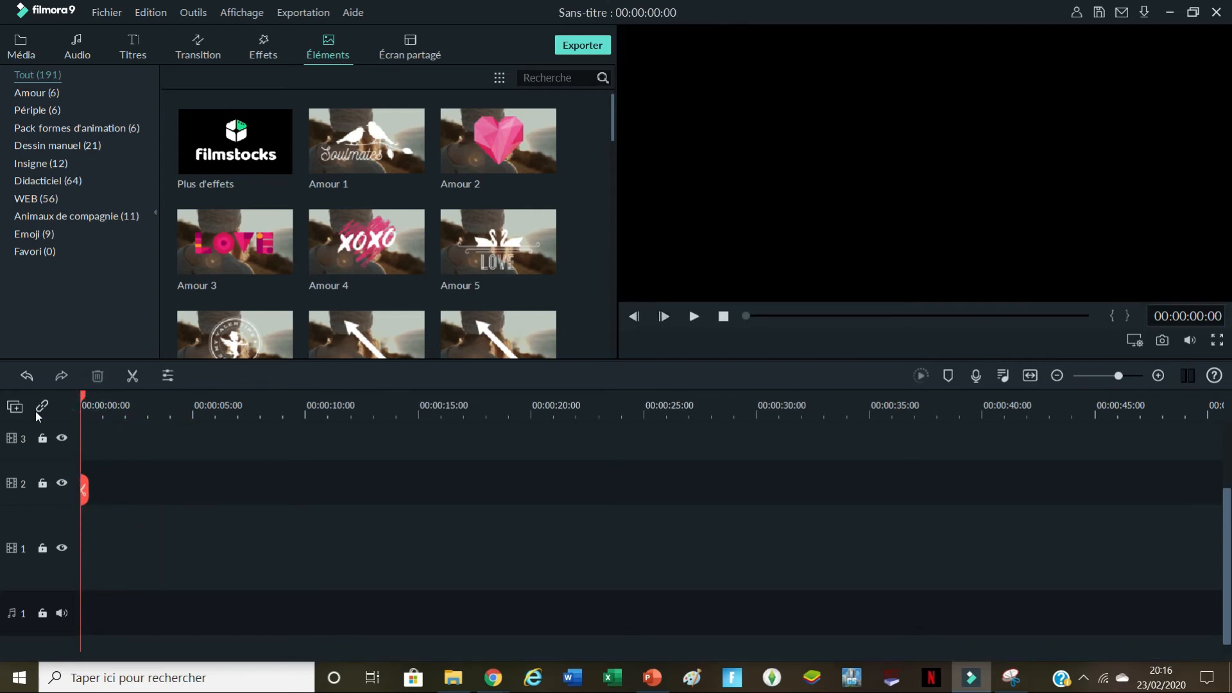
Step: Import the image maxresdefault (18) from the APPLIS folder on the desktop and add it to track 1
{"action": "left_click", "coordinate": [25, 55]}
{"action": "left_click", "coordinate": [225, 80]}
{"action": "left_click", "coordinate": [217, 96]}
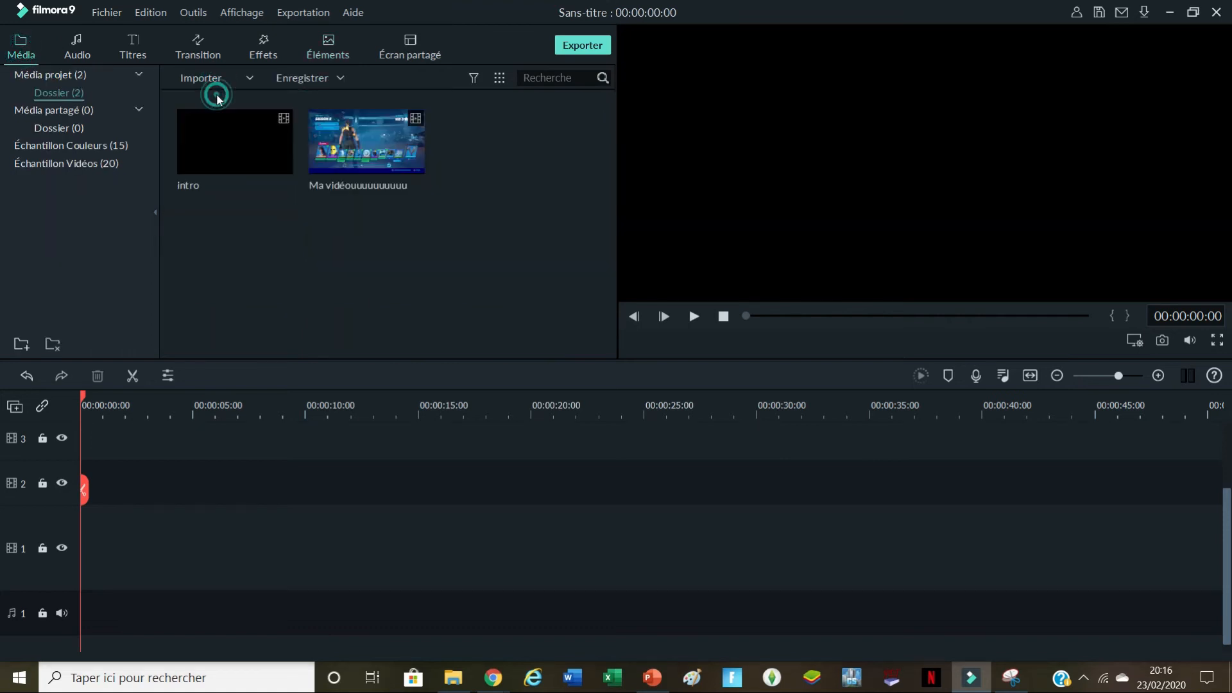
{"action": "left_click", "coordinate": [71, 120]}
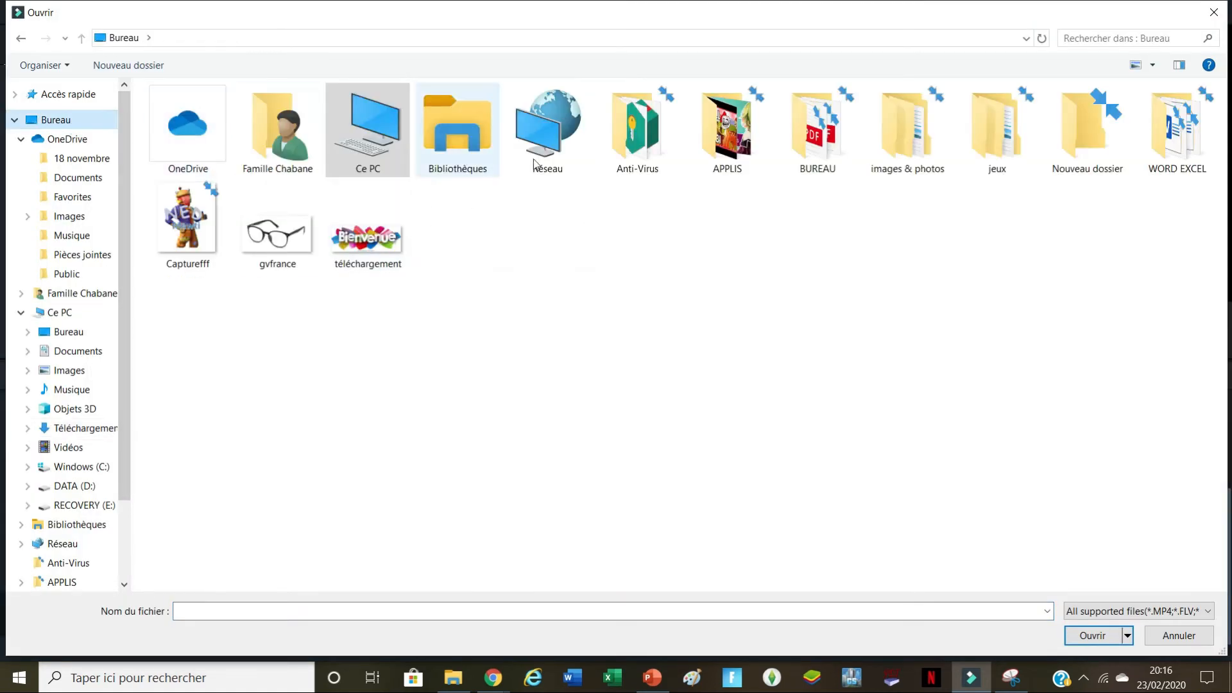
{"action": "double_click", "coordinate": [738, 128]}
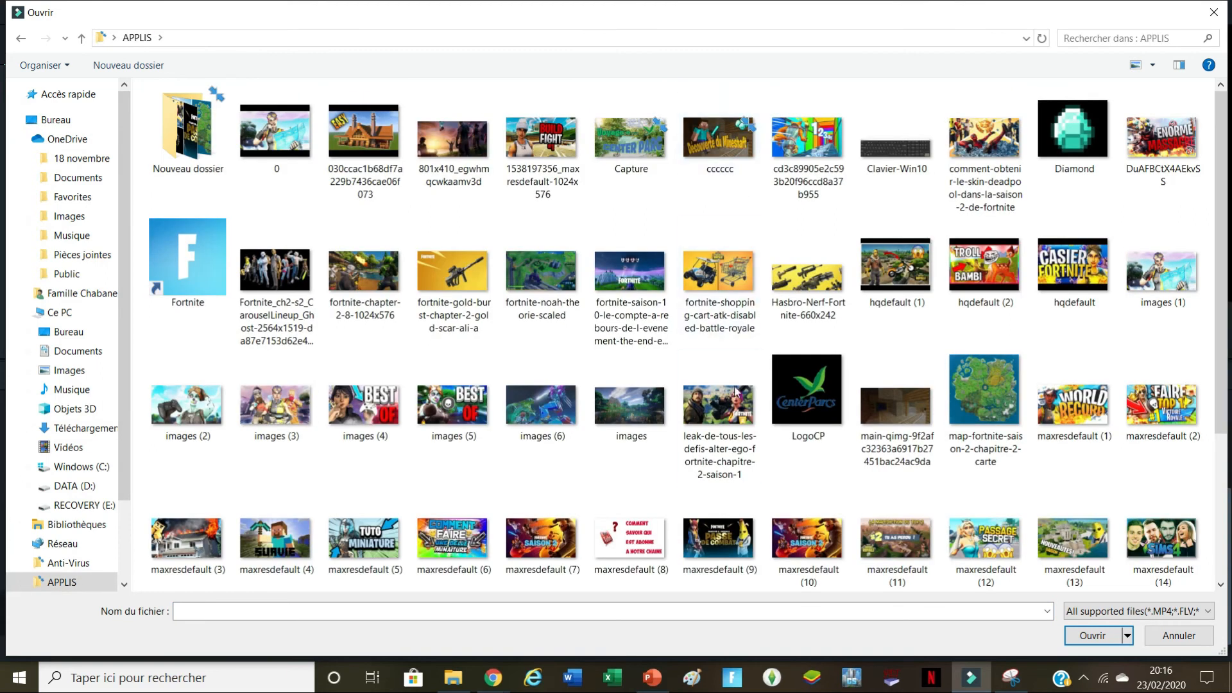
{"action": "scroll", "coordinate": [719, 411], "scroll_direction": "down", "scroll_amount": 3}
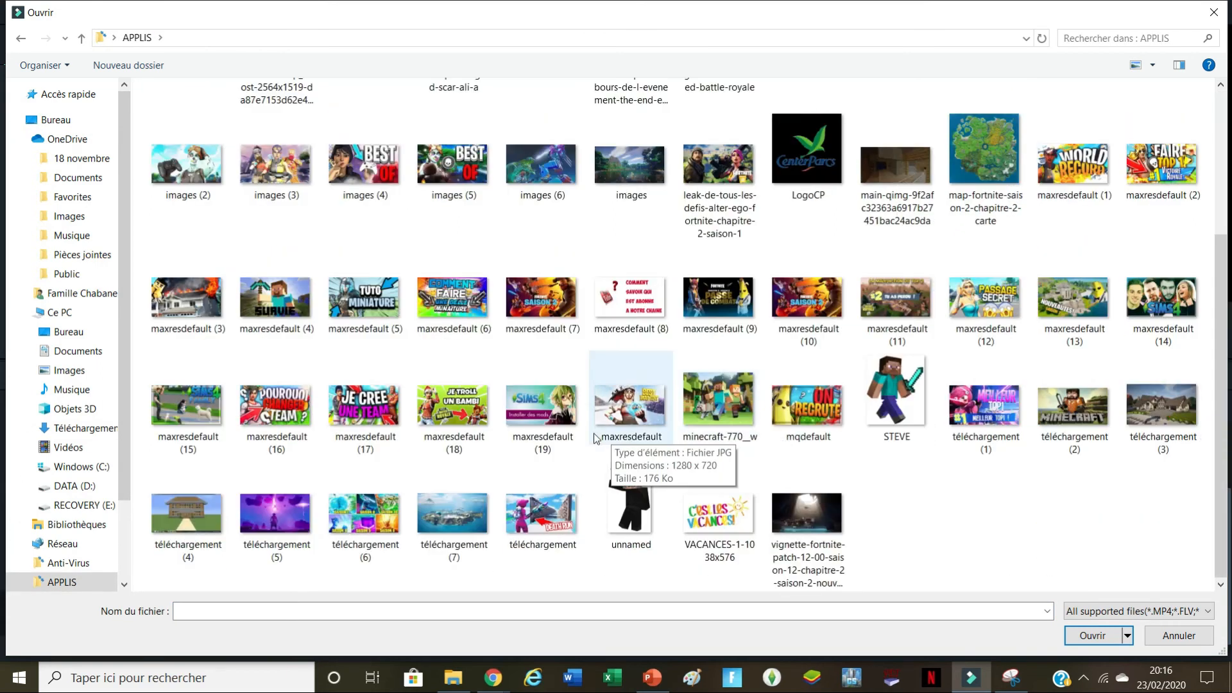
{"action": "double_click", "coordinate": [453, 406]}
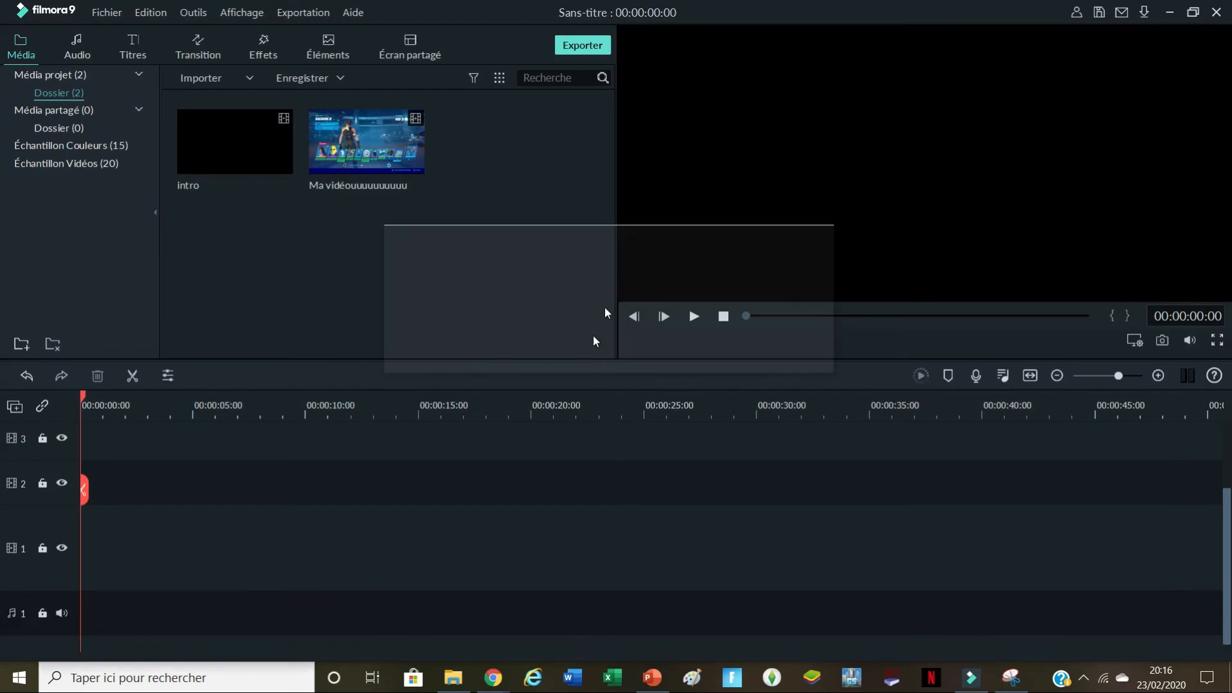
{"action": "left_click", "coordinate": [500, 143]}
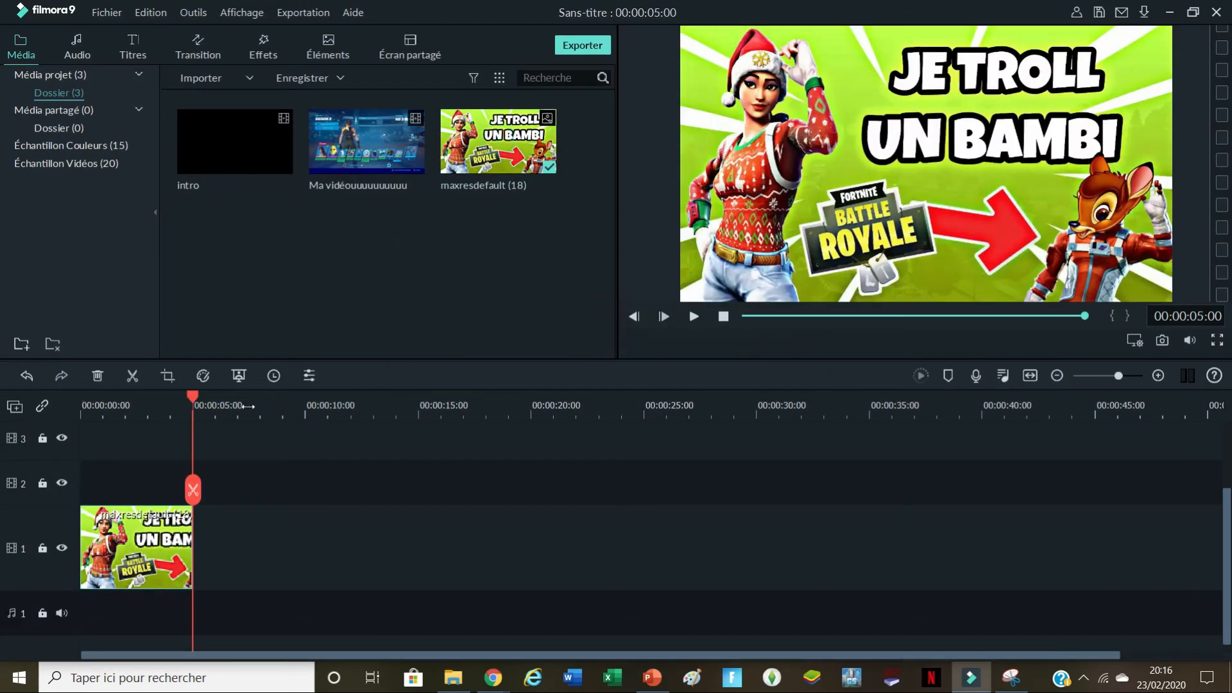
Step: Return to the start of the image and add the Icône Web 03 element from the WEB category on track 2
{"action": "left_click_drag", "start_coordinate": [191, 396], "coordinate": [73, 423]}
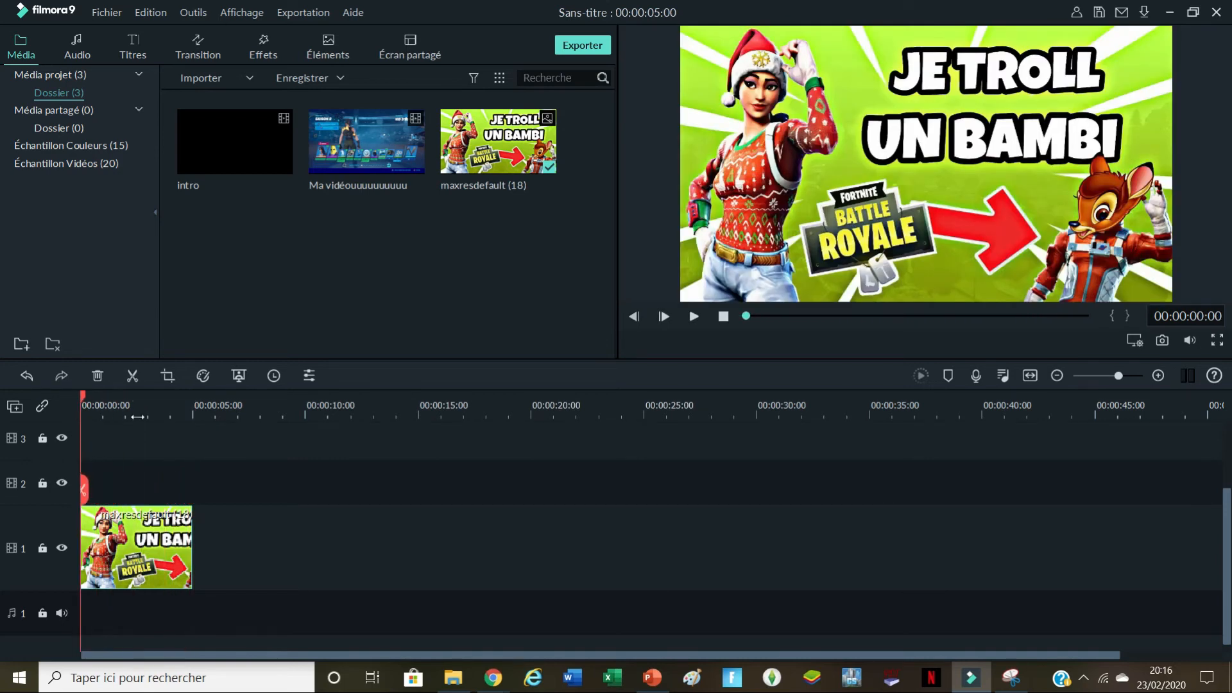
{"action": "left_click", "coordinate": [268, 54]}
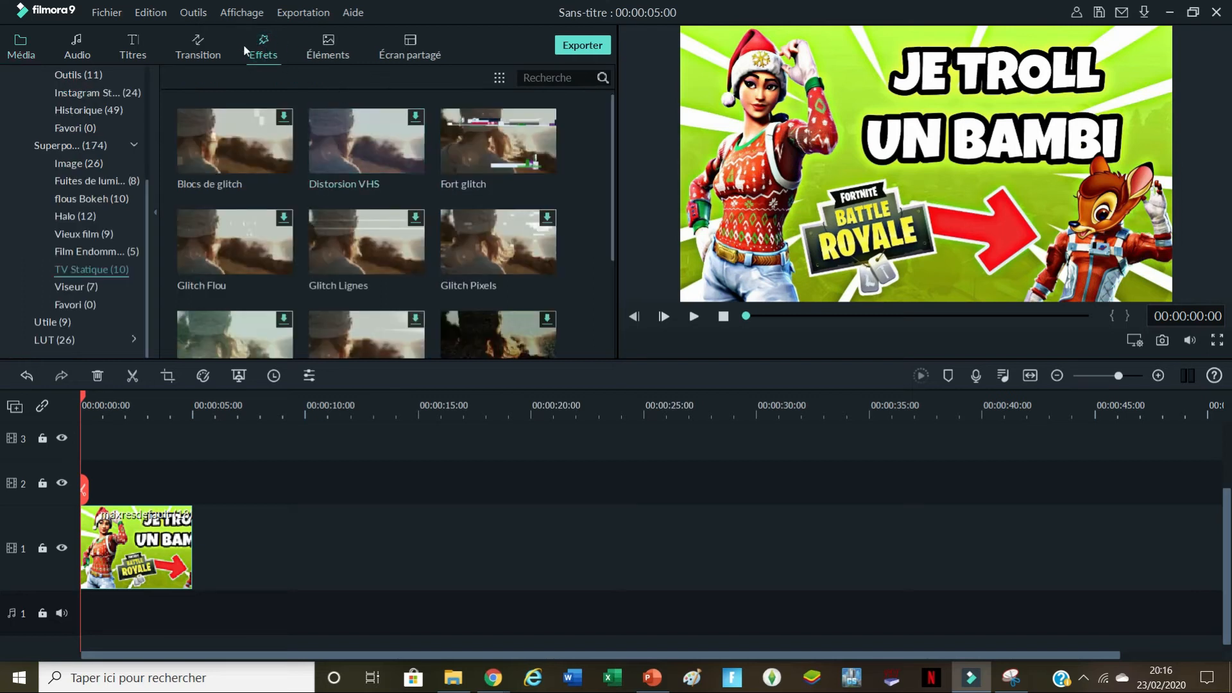
{"action": "left_click", "coordinate": [349, 54]}
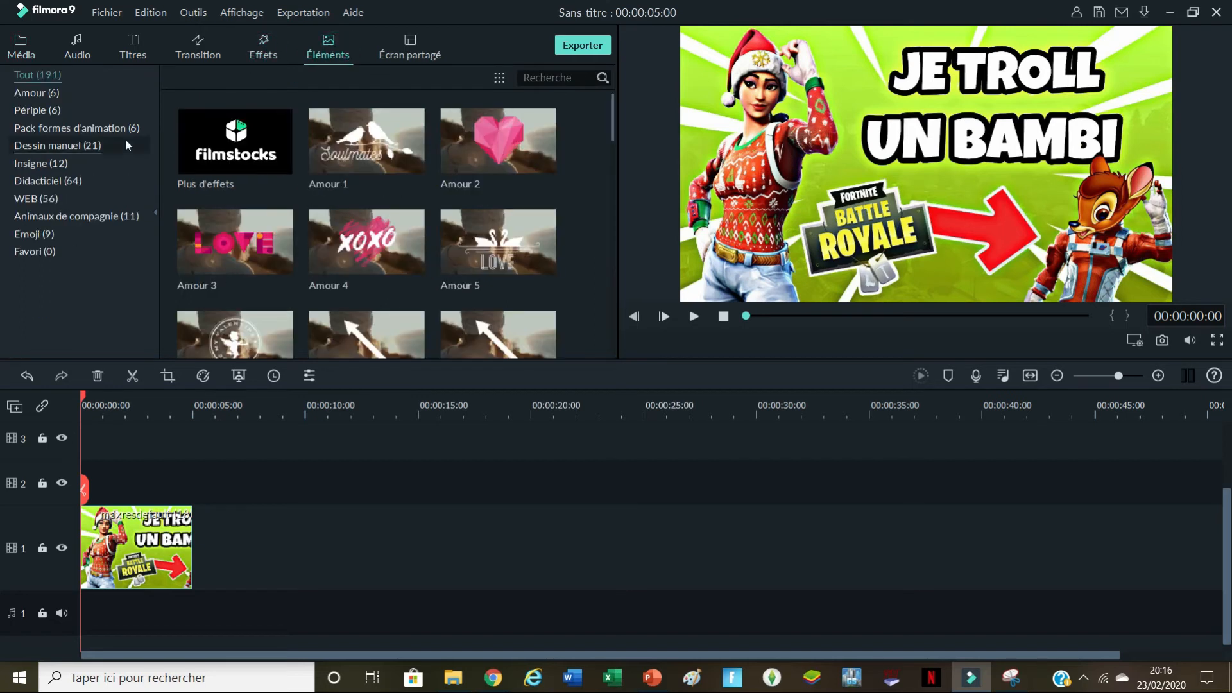
{"action": "left_click", "coordinate": [53, 197]}
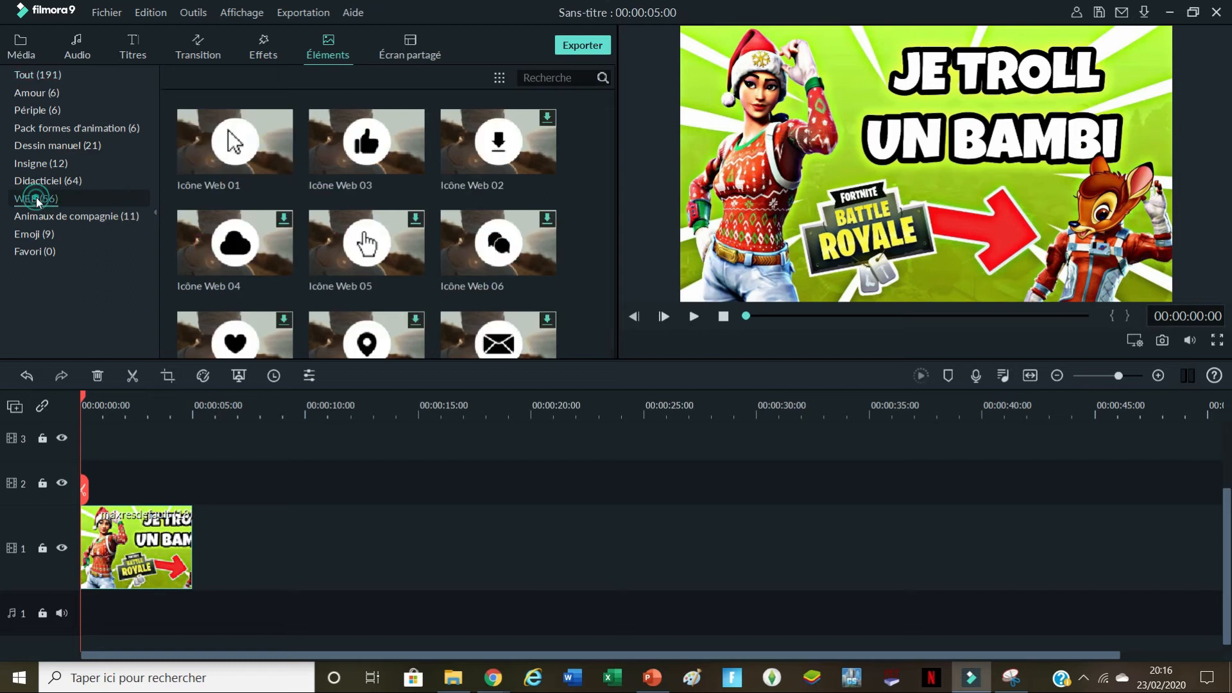
{"action": "left_click", "coordinate": [368, 142]}
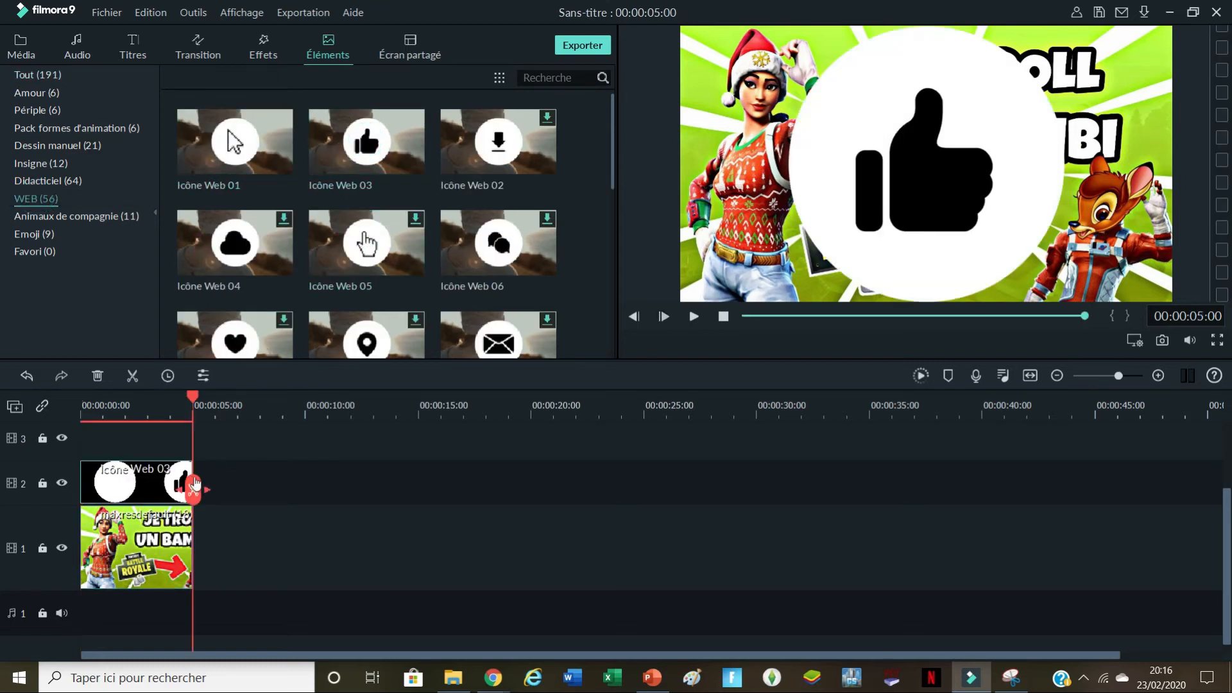
Step: Preview the thumbs-up icon over the image from the start, then bring playback to the end of the clips
{"action": "left_click_drag", "start_coordinate": [193, 403], "coordinate": [83, 403]}
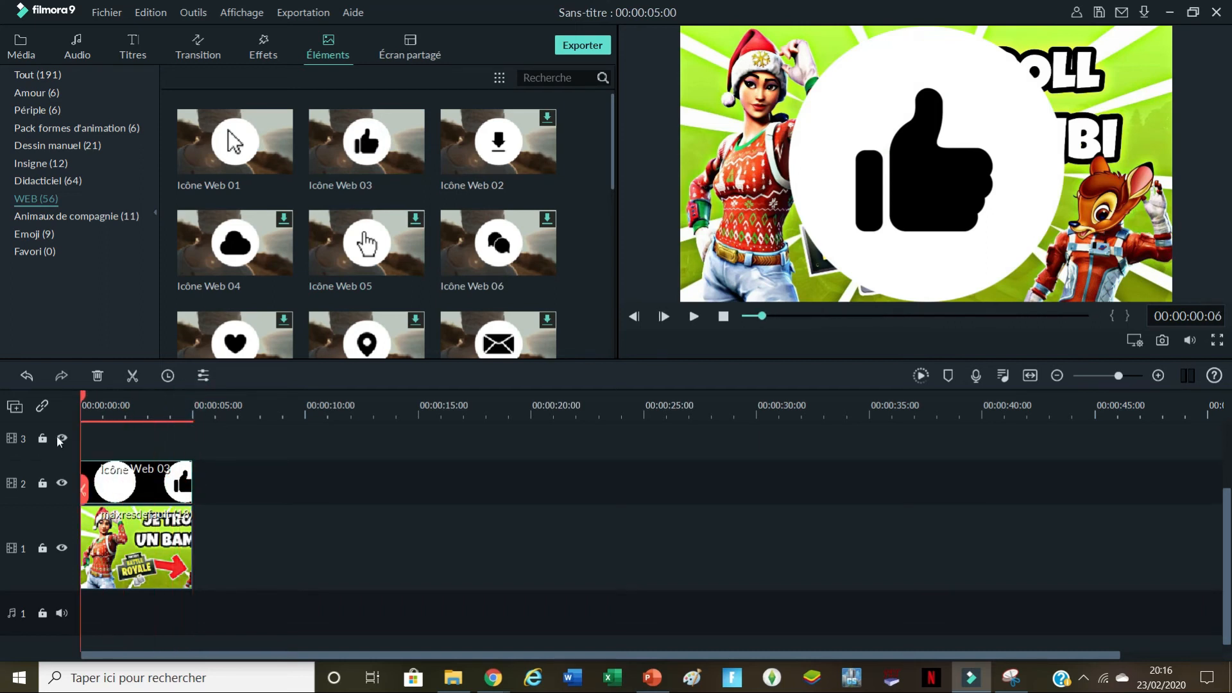
{"action": "left_click", "coordinate": [695, 316]}
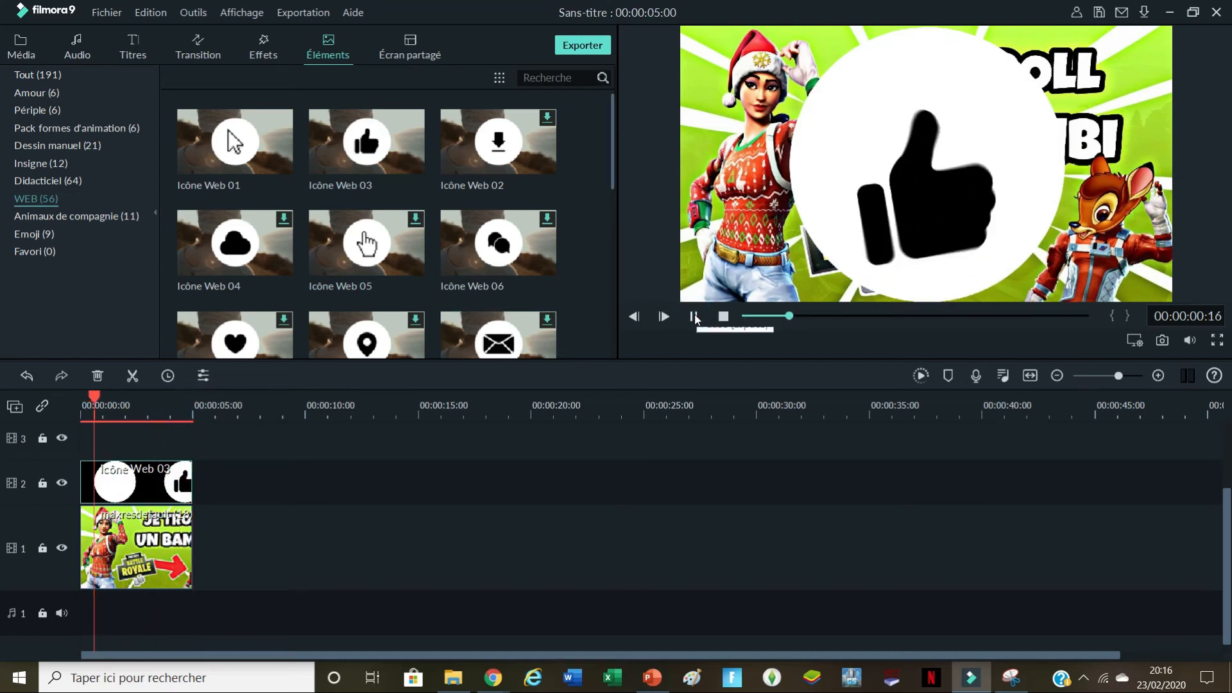
{"action": "left_click", "coordinate": [695, 316]}
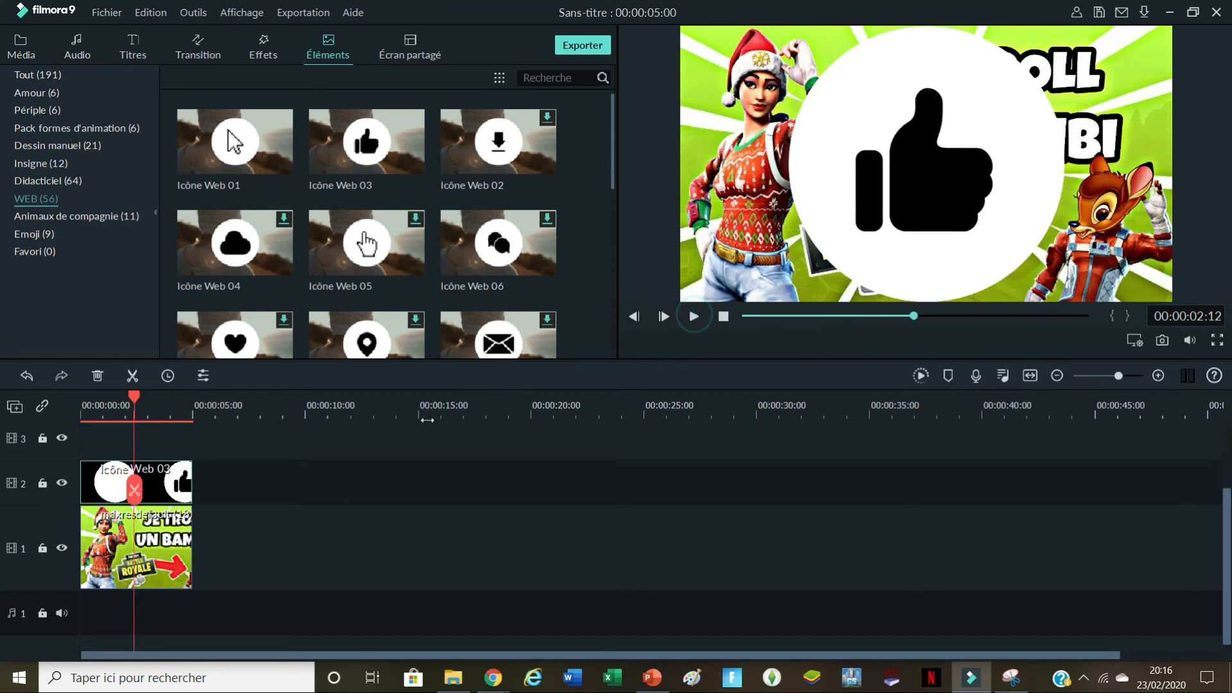
{"action": "left_click_drag", "start_coordinate": [137, 404], "coordinate": [196, 383]}
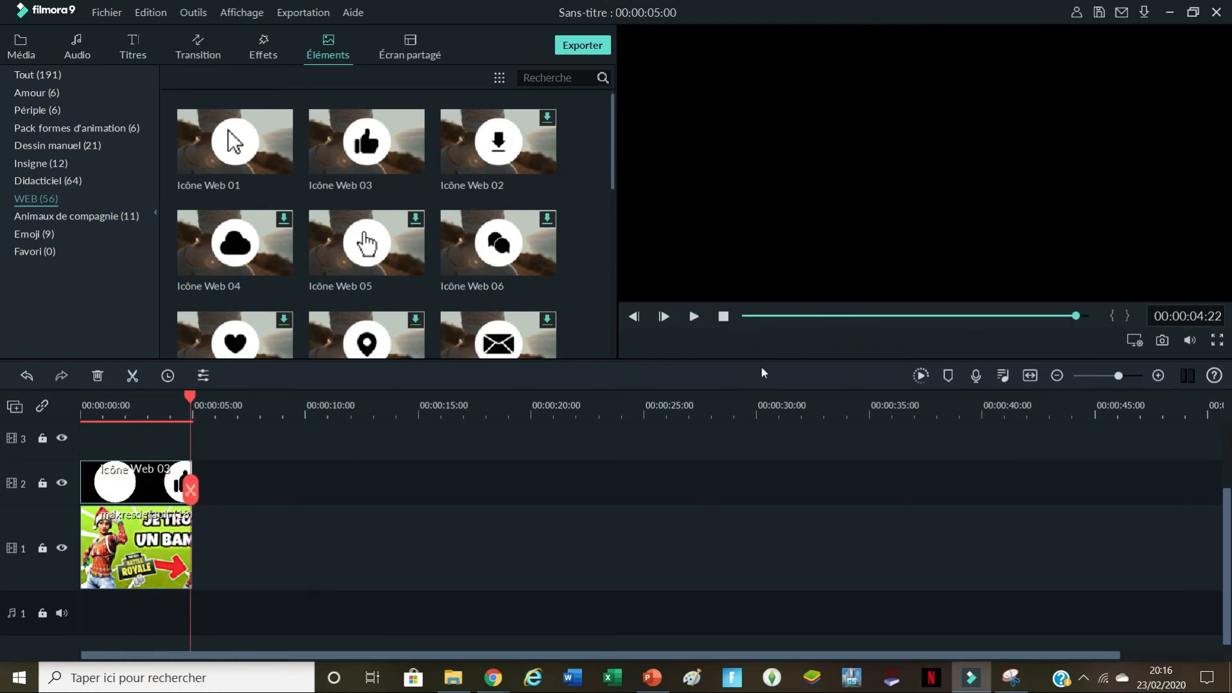
{"action": "left_click_drag", "start_coordinate": [1084, 319], "coordinate": [1111, 319]}
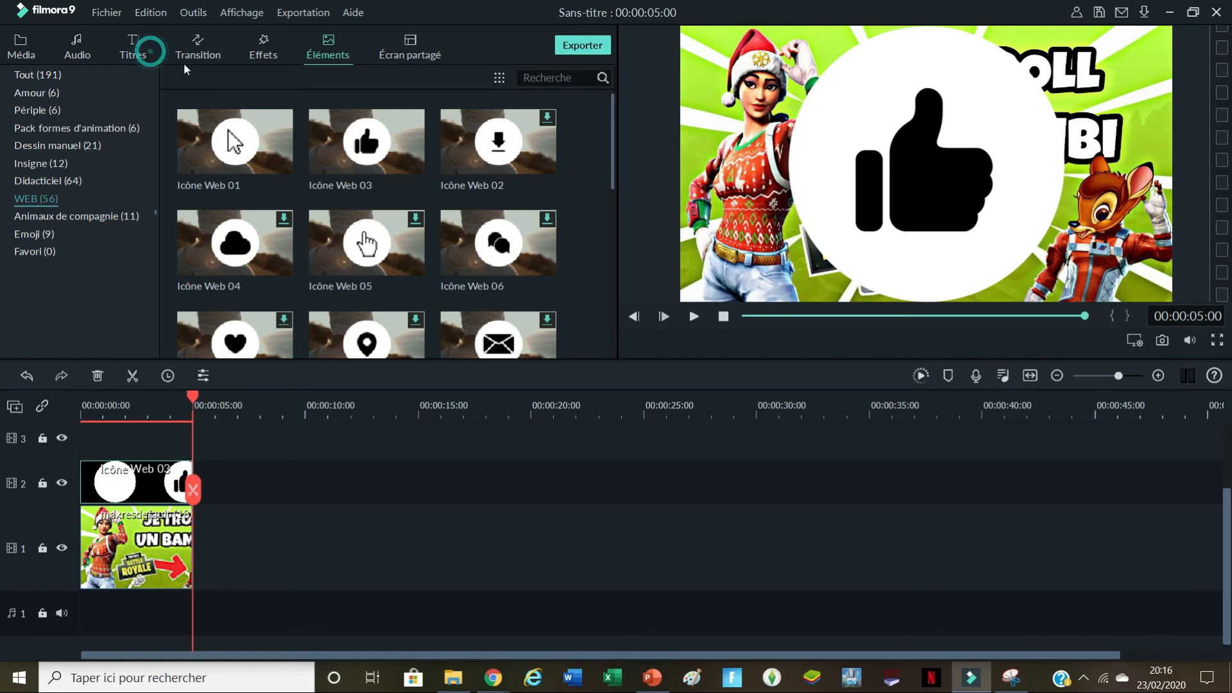
Step: Browse the title library down to the New LowerThirds styles and preview the 17th one
{"action": "left_click", "coordinate": [133, 48]}
{"action": "scroll", "coordinate": [357, 186], "scroll_direction": "down", "scroll_amount": 20}
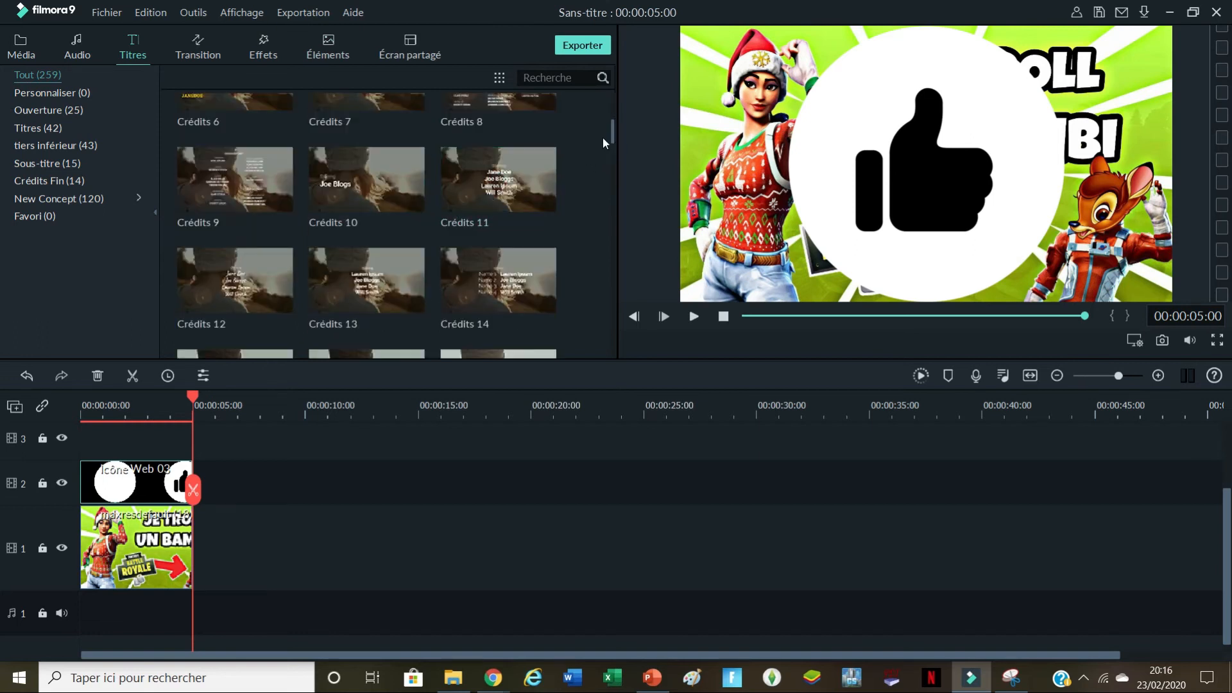
{"action": "left_click_drag", "start_coordinate": [613, 130], "coordinate": [616, 196]}
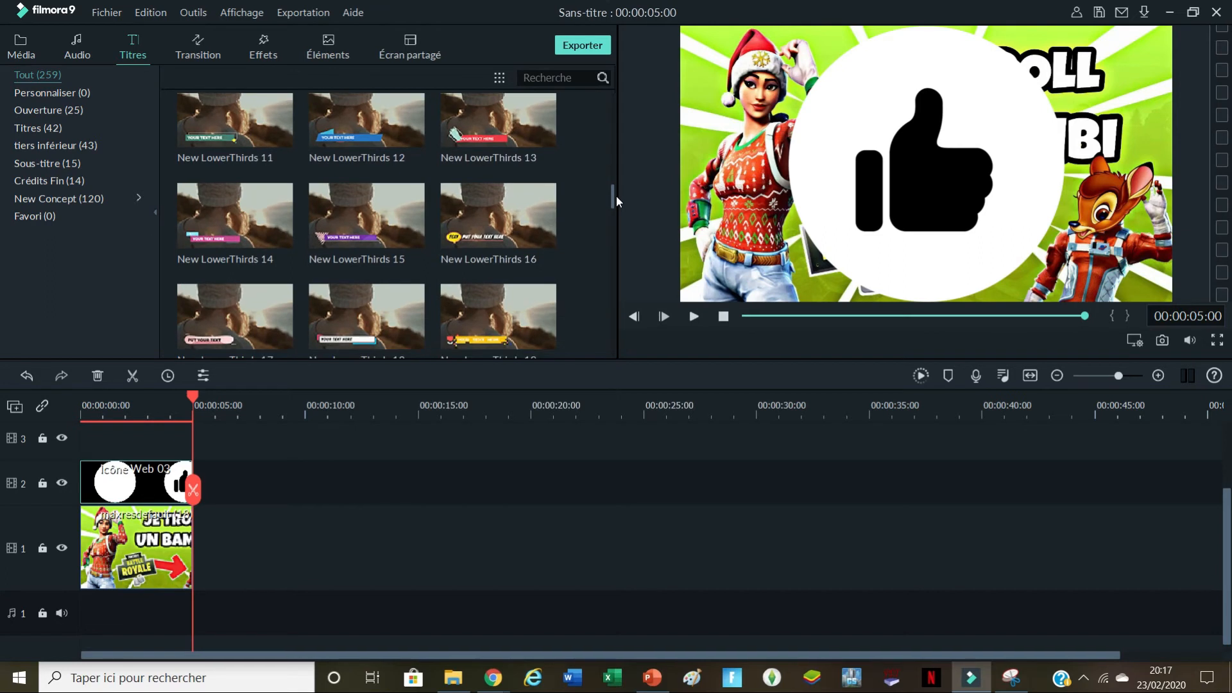
{"action": "left_click", "coordinate": [368, 318]}
{"action": "scroll", "coordinate": [284, 414], "scroll_direction": "down", "scroll_amount": 1}
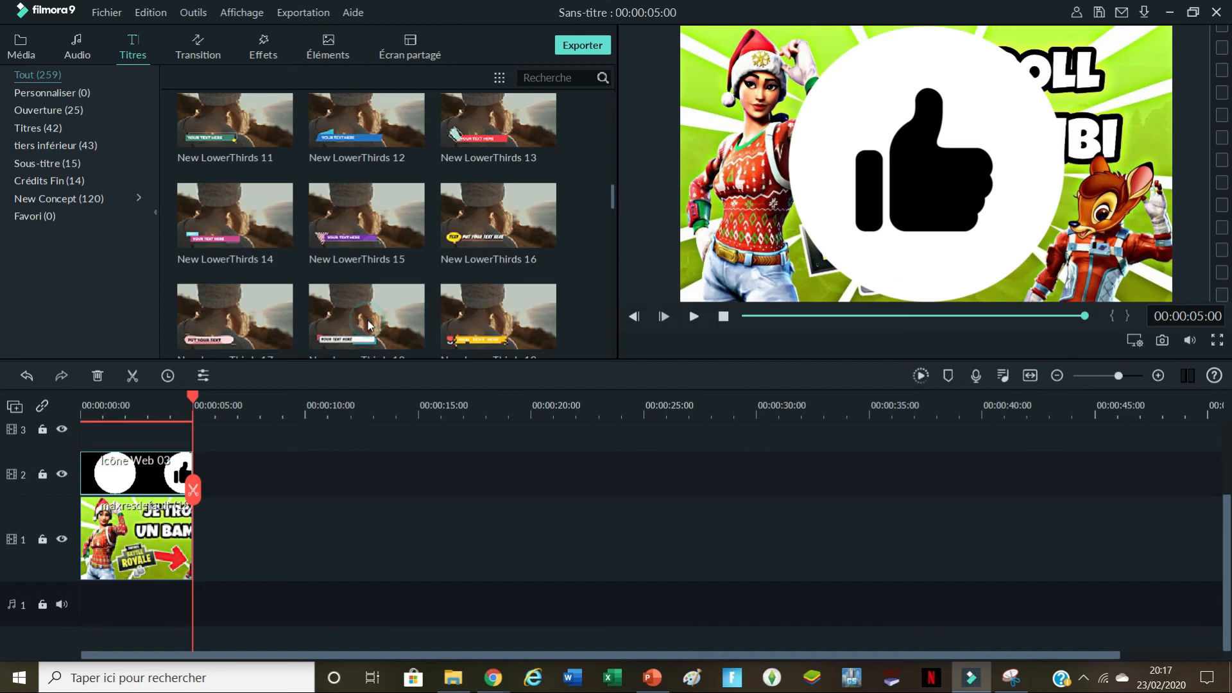
{"action": "left_click", "coordinate": [234, 323]}
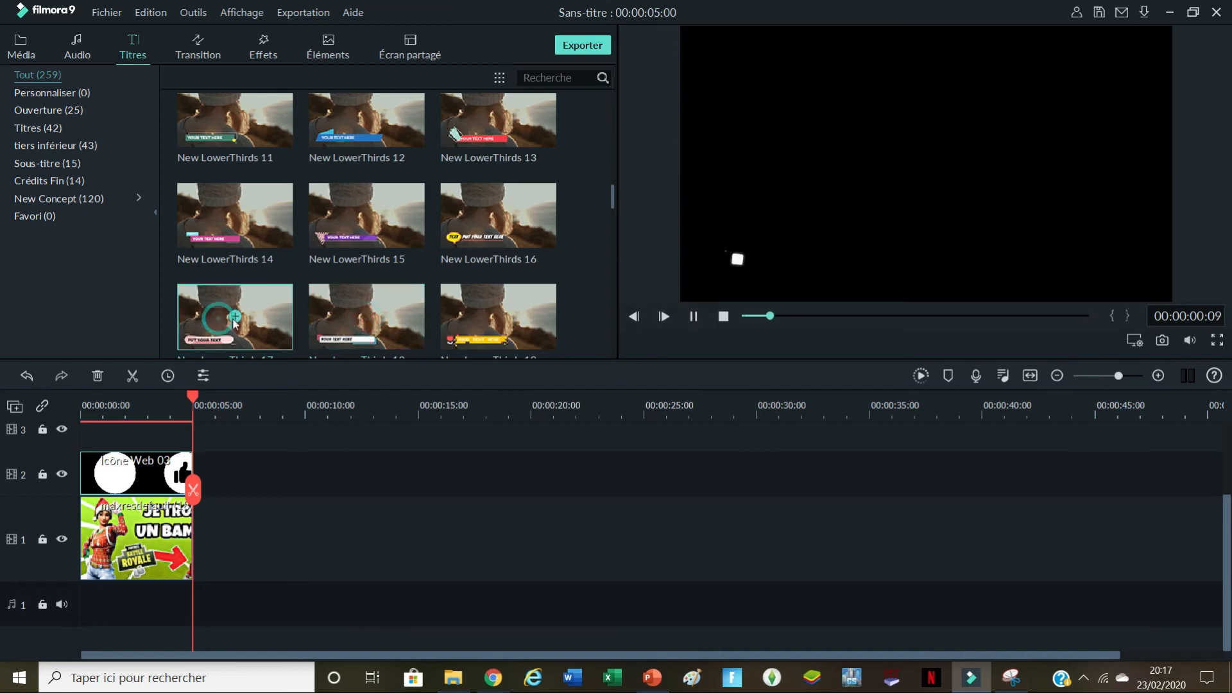
Step: Play the thumbs-up icon over the image and scrub through its animation
{"action": "left_click_drag", "start_coordinate": [194, 397], "coordinate": [126, 396]}
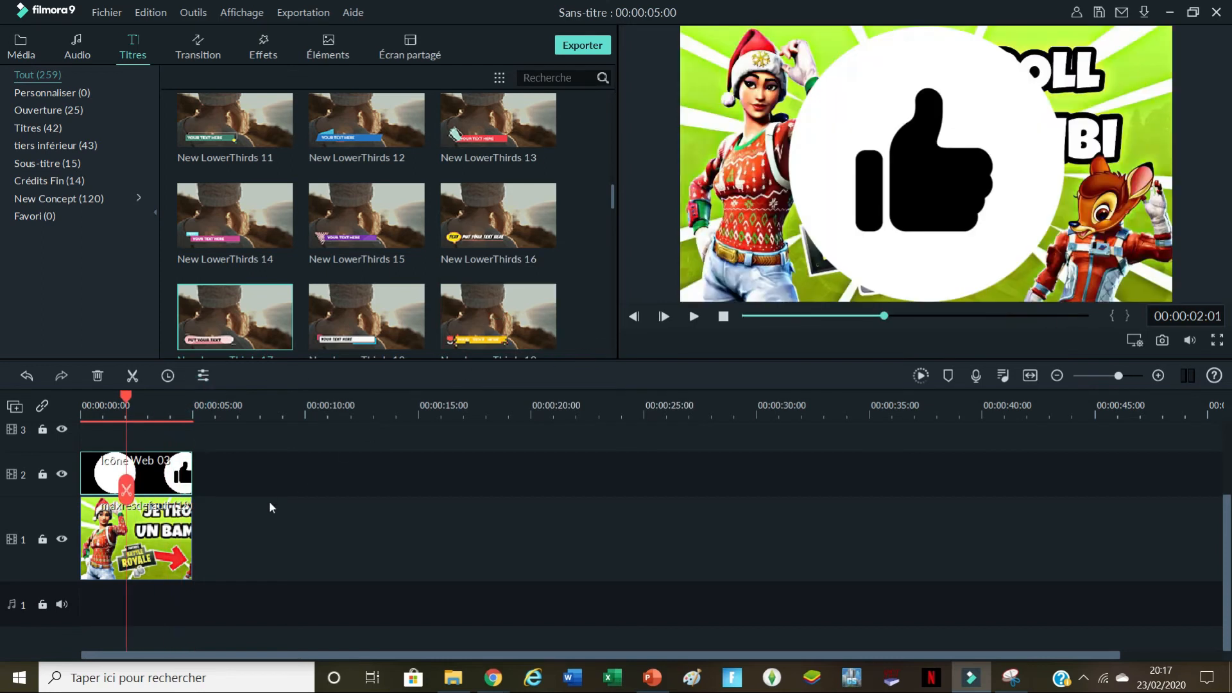
{"action": "scroll", "coordinate": [346, 474], "scroll_direction": "up", "scroll_amount": 2}
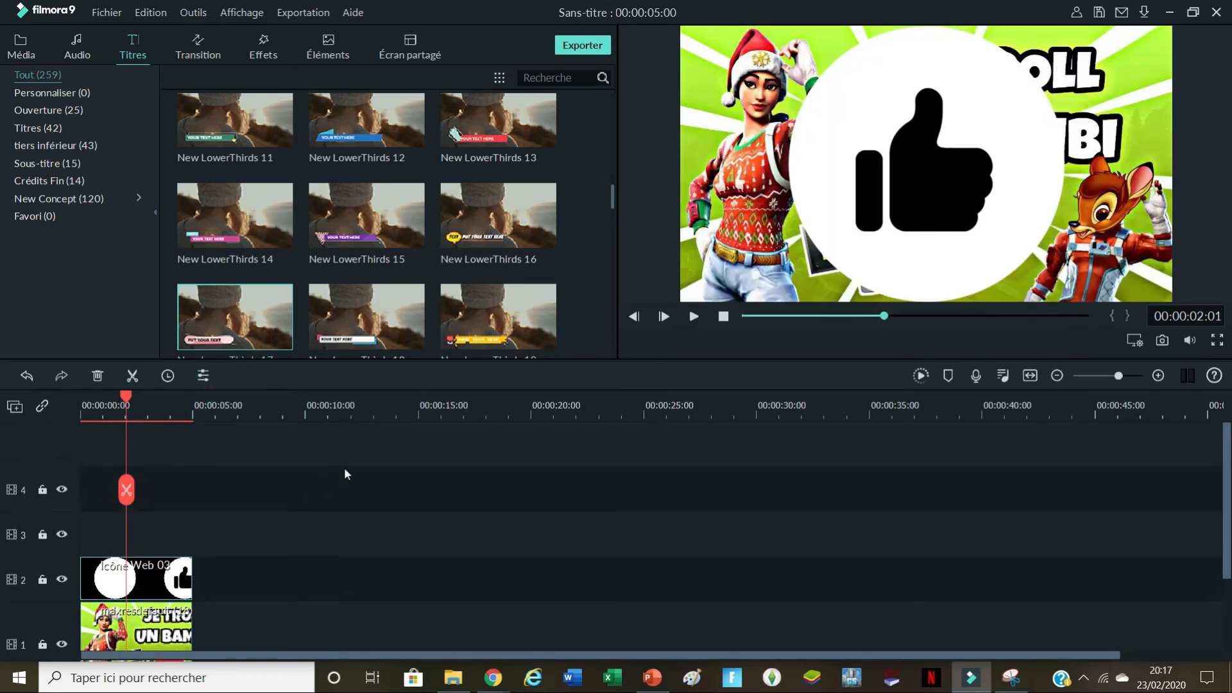
{"action": "left_click", "coordinate": [695, 318]}
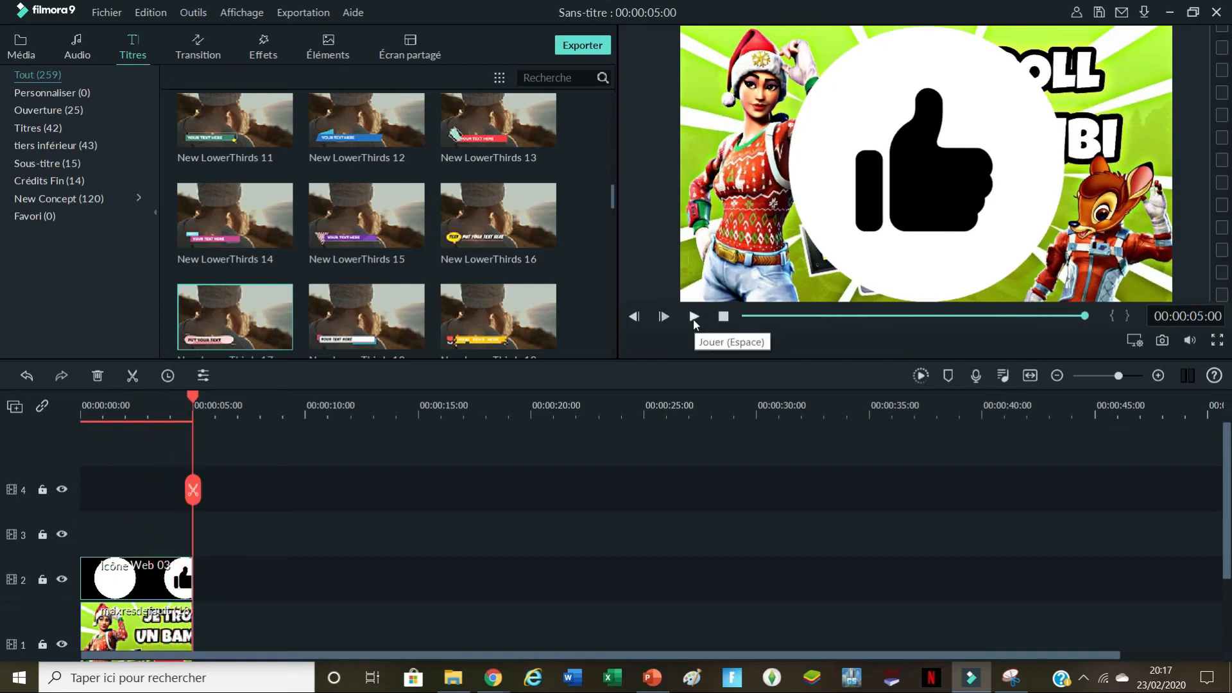
{"action": "left_click", "coordinate": [694, 317]}
{"action": "left_click", "coordinate": [693, 317]}
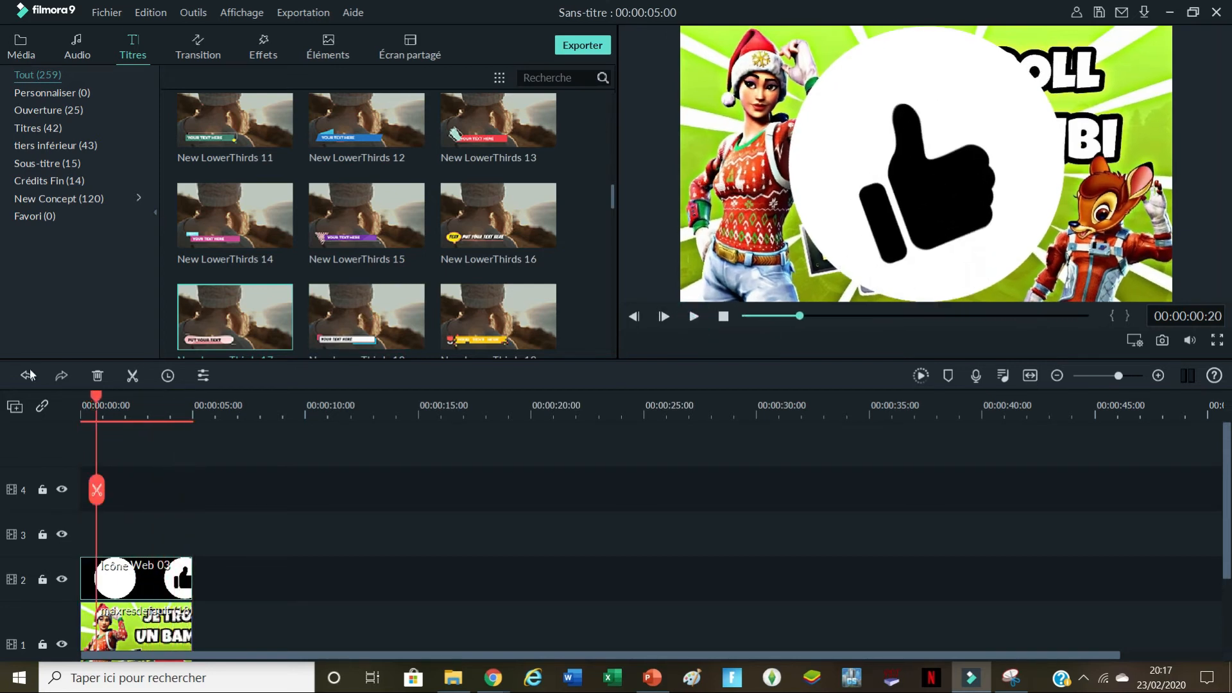
{"action": "left_click_drag", "start_coordinate": [94, 399], "coordinate": [193, 400]}
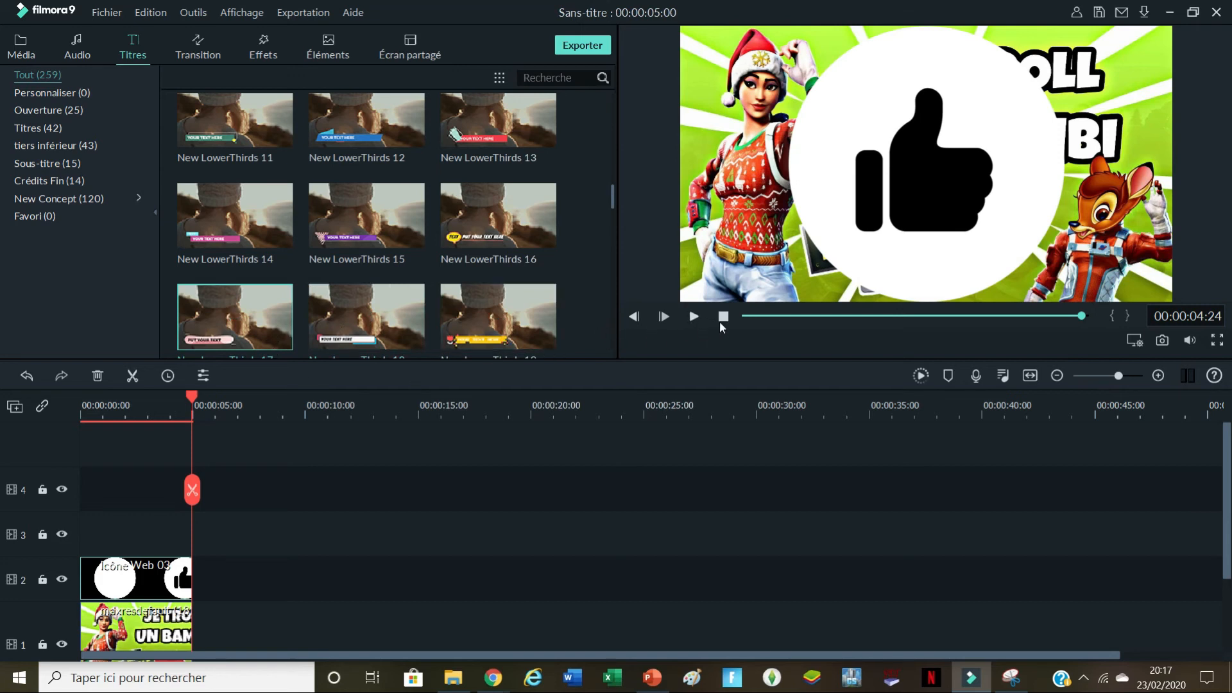
{"action": "left_click", "coordinate": [694, 316]}
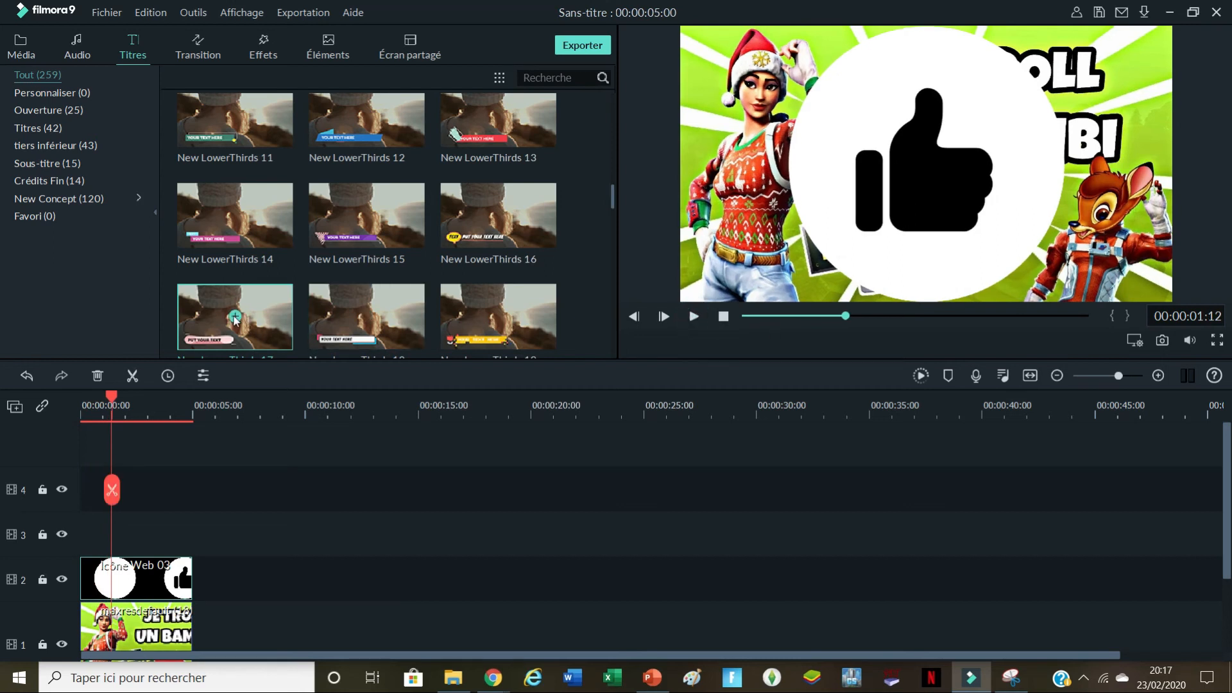
Step: Try the New LowerThirds 24 title right after the image on track 1 and remove it
{"action": "scroll", "coordinate": [303, 218], "scroll_direction": "down", "scroll_amount": 3}
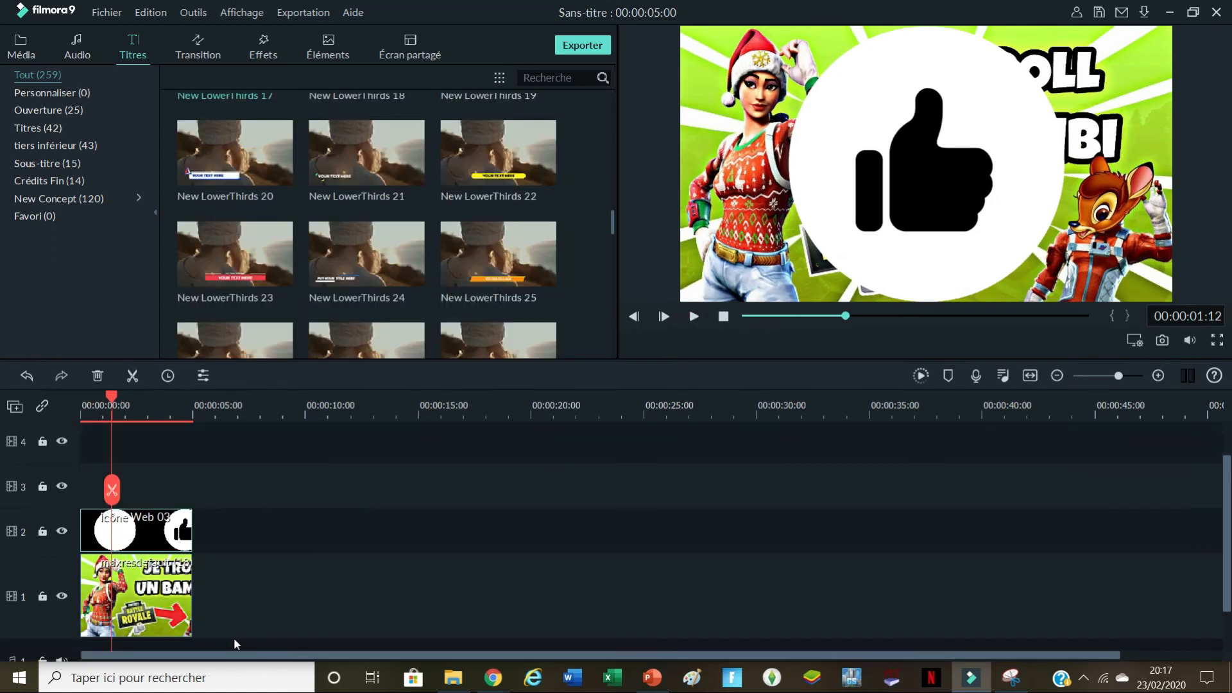
{"action": "scroll", "coordinate": [237, 633], "scroll_direction": "right", "scroll_amount": 2}
{"action": "scroll", "coordinate": [257, 622], "scroll_direction": "down", "scroll_amount": 3}
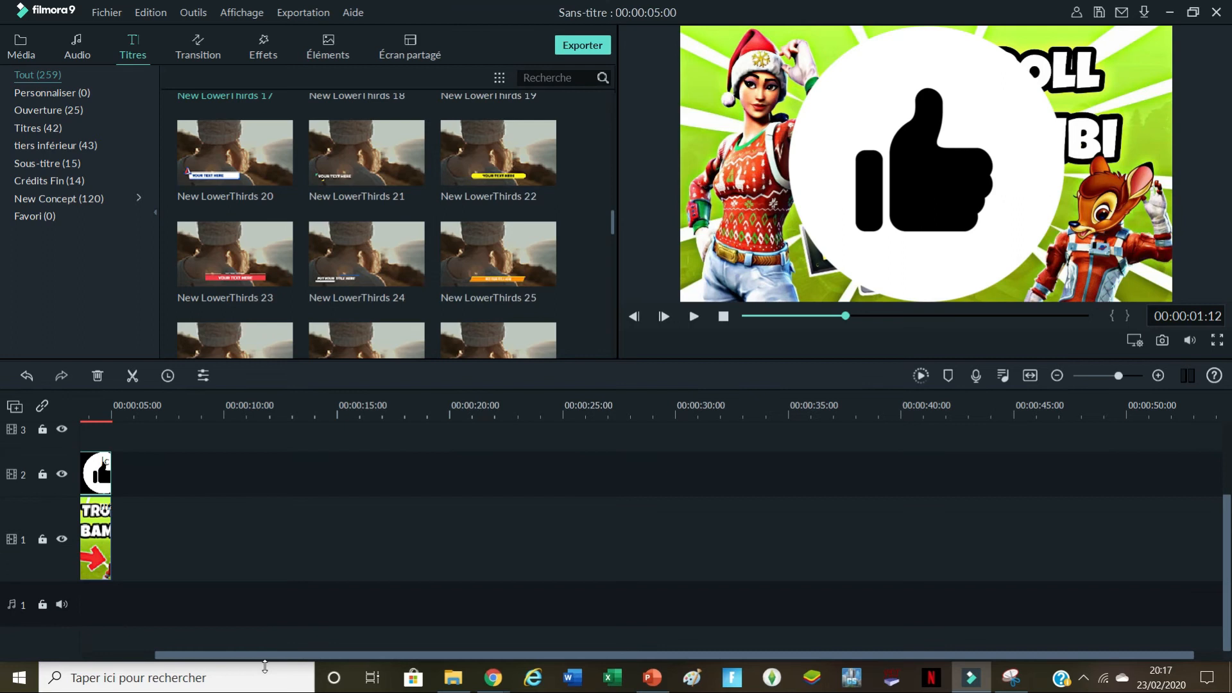
{"action": "left_click_drag", "start_coordinate": [252, 658], "coordinate": [82, 653]}
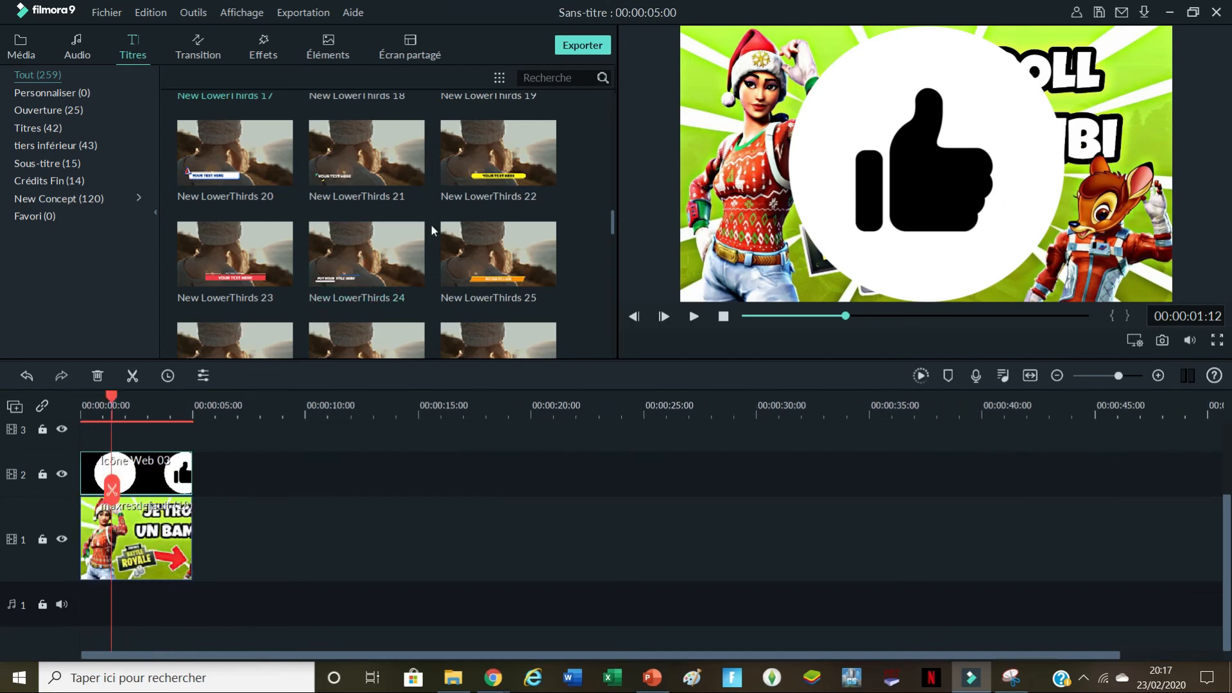
{"action": "left_click_drag", "start_coordinate": [369, 256], "coordinate": [207, 502]}
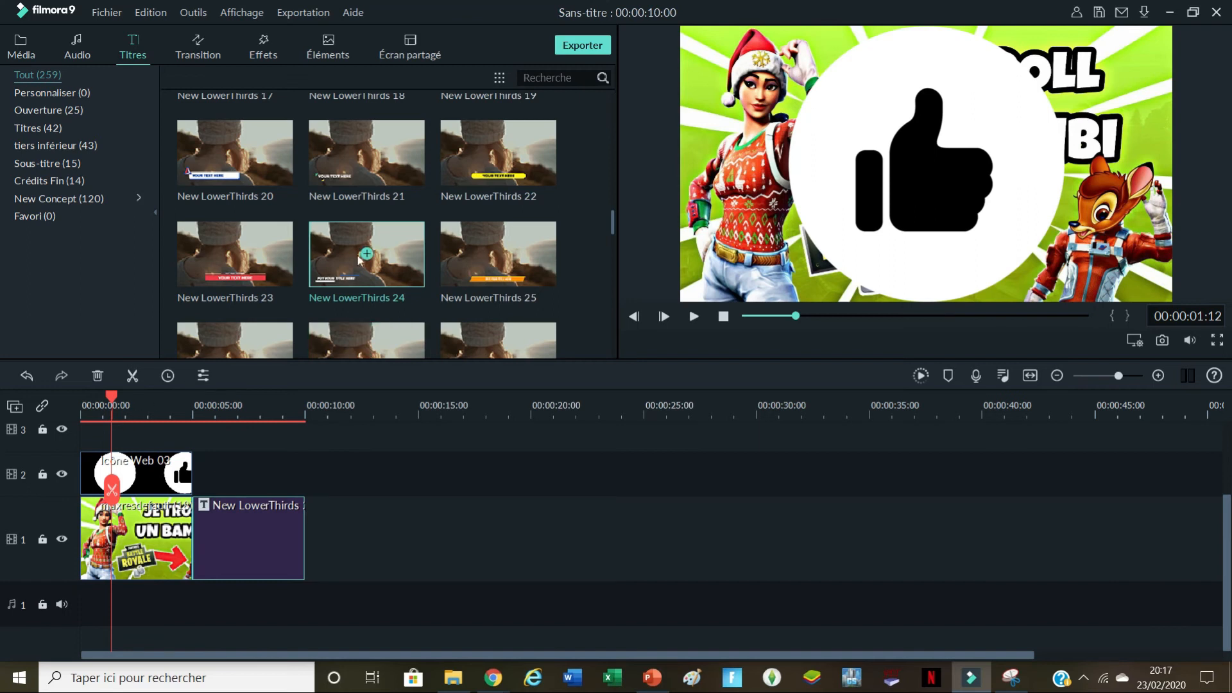
{"action": "left_click", "coordinate": [264, 514]}
{"action": "key", "text": "Delete"}
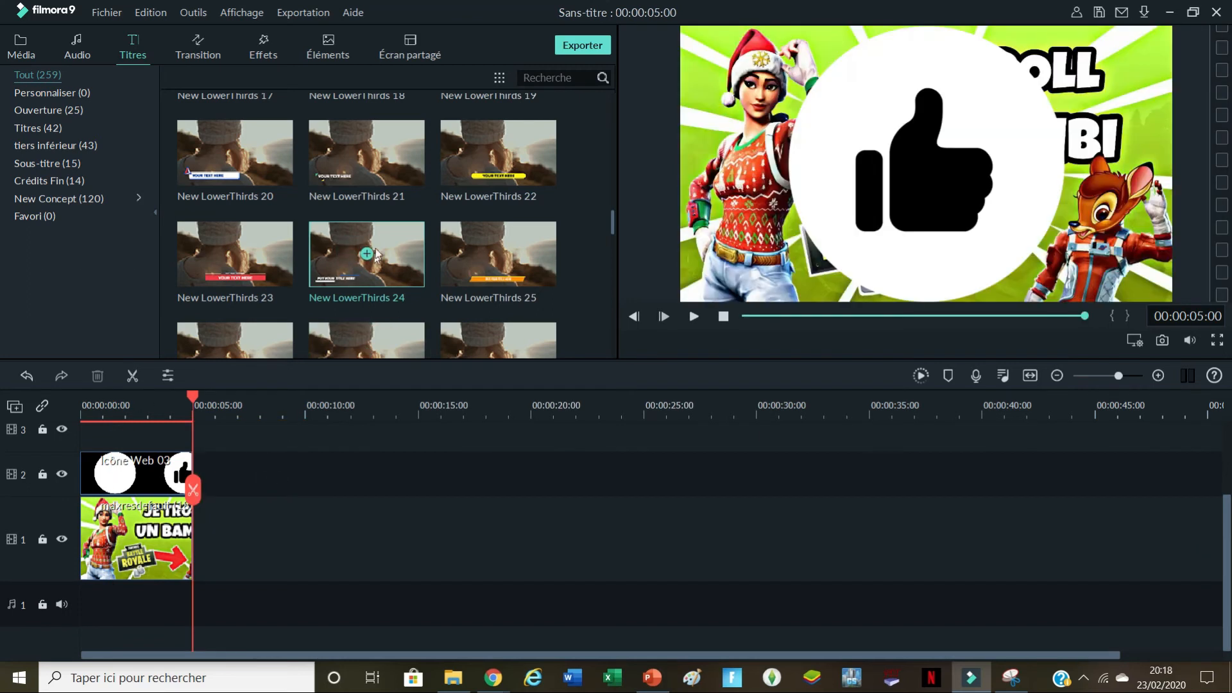
Step: Add the New LowerThirds 18 title after the image and place it on track 2, directly following the Icône Web 03 clip
{"action": "scroll", "coordinate": [368, 244], "scroll_direction": "down", "scroll_amount": 3}
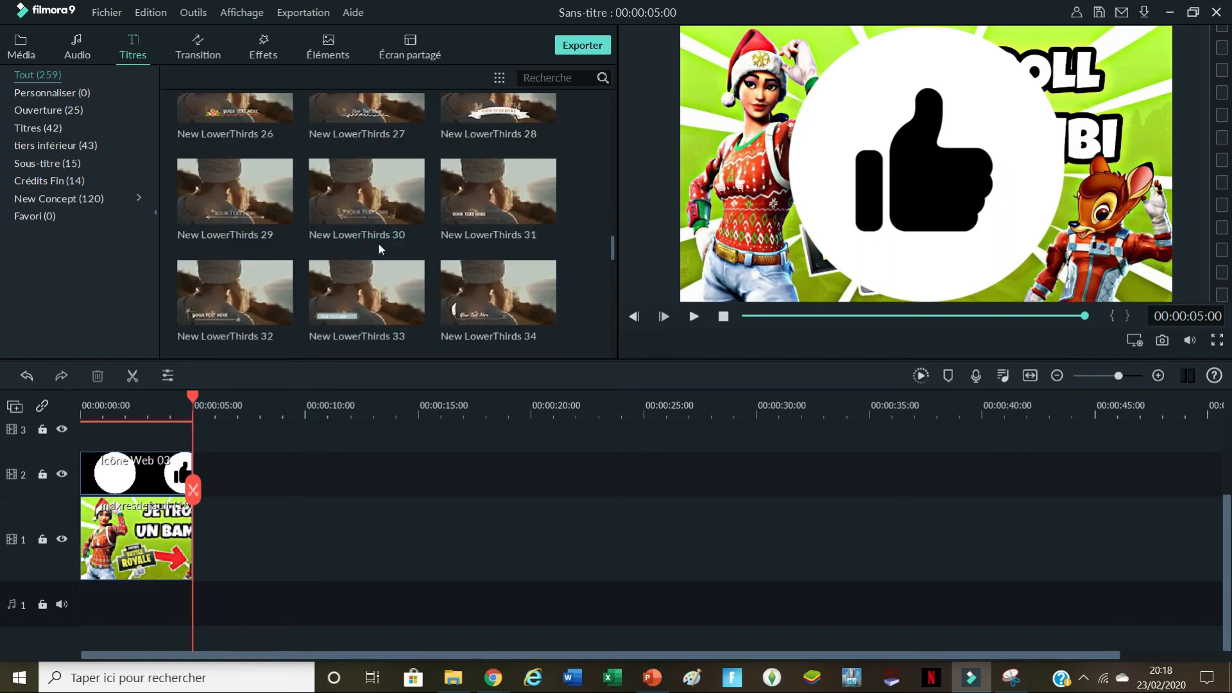
{"action": "scroll", "coordinate": [379, 243], "scroll_direction": "up", "scroll_amount": 8}
{"action": "scroll", "coordinate": [380, 269], "scroll_direction": "up", "scroll_amount": 3}
{"action": "scroll", "coordinate": [380, 270], "scroll_direction": "down", "scroll_amount": 3}
{"action": "scroll", "coordinate": [380, 270], "scroll_direction": "down", "scroll_amount": 3}
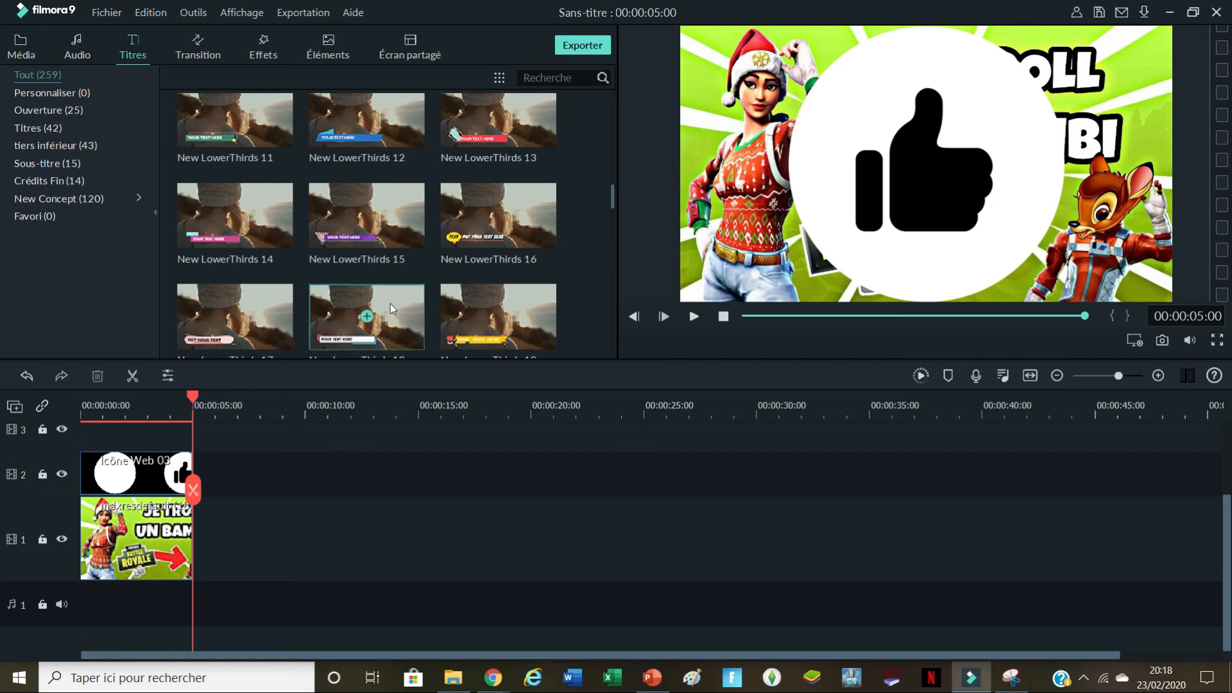
{"action": "left_click_drag", "start_coordinate": [394, 306], "coordinate": [198, 541]}
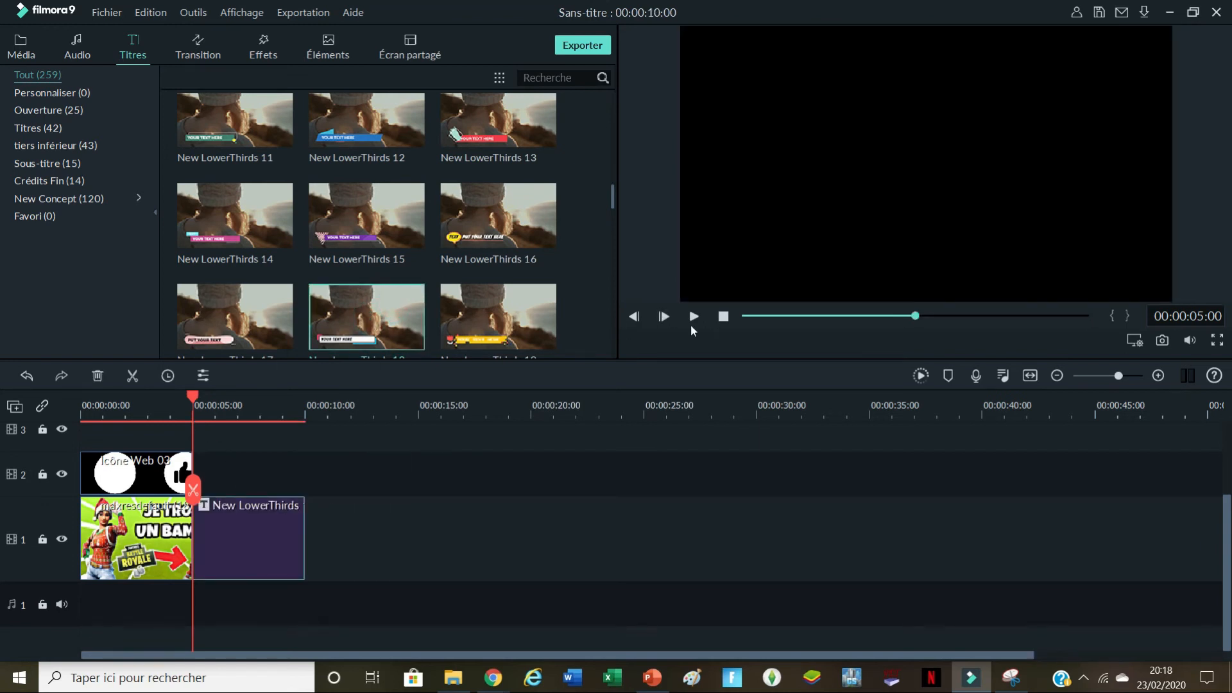
{"action": "left_click", "coordinate": [694, 316]}
{"action": "left_click", "coordinate": [695, 317]}
{"action": "left_click", "coordinate": [257, 496]}
{"action": "left_click_drag", "start_coordinate": [257, 495], "coordinate": [258, 485]}
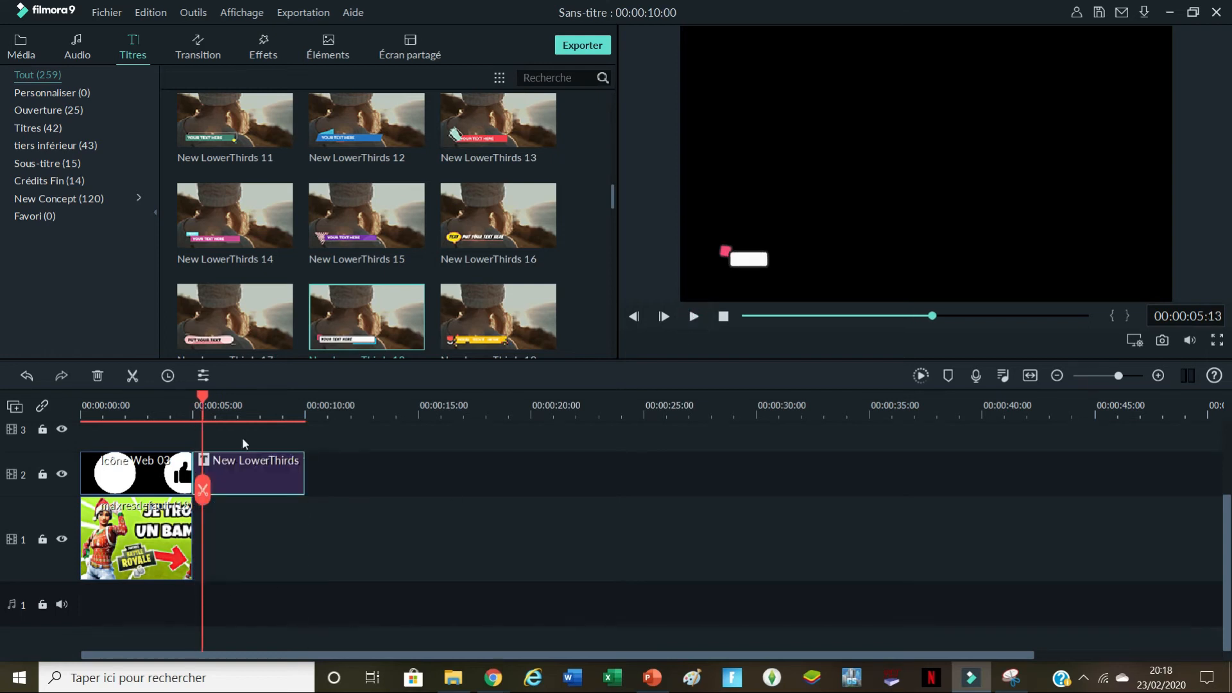
Step: Go to about 8 seconds, where the title is fully shown, and replace its text with "ABONNE-TOI !"
{"action": "left_click_drag", "start_coordinate": [208, 402], "coordinate": [262, 409]}
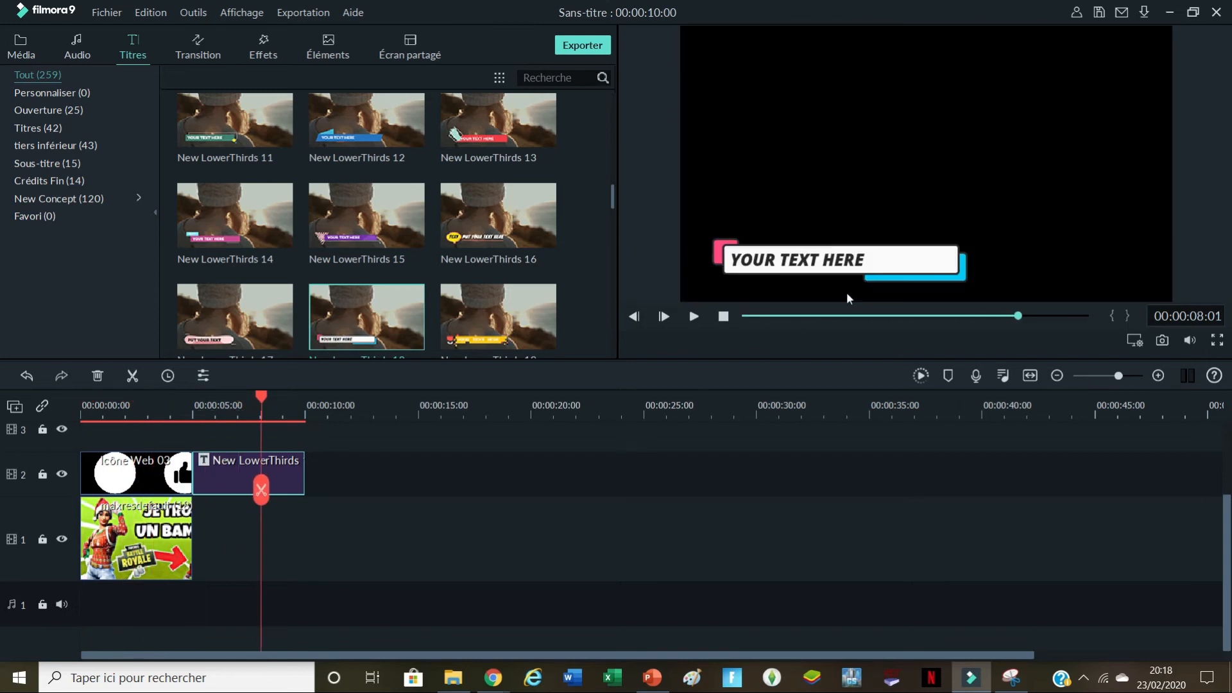
{"action": "double_click", "coordinate": [802, 270]}
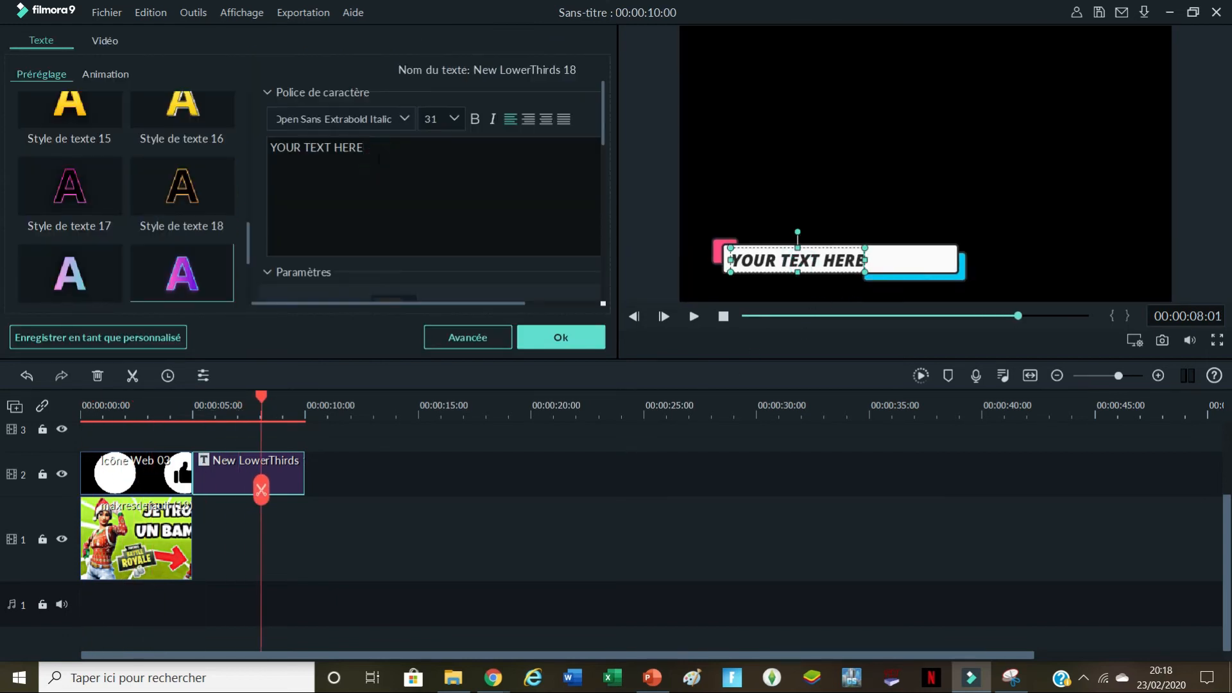
{"action": "key", "text": "BackSpace"}
{"action": "key", "text": "BackSpace"}
{"action": "key", "text": "BackSpace"}
{"action": "key", "text": "BackSpace"}
{"action": "key", "text": "BackSpace"}
{"action": "key", "text": "BackSpace"}
{"action": "key", "text": "BackSpace"}
{"action": "key", "text": "BackSpace"}
{"action": "key", "text": "BackSpace"}
{"action": "key", "text": "BackSpace"}
{"action": "key", "text": "BackSpace"}
{"action": "key", "text": "BackSpace"}
{"action": "key", "text": "BackSpace"}
{"action": "key", "text": "BackSpace"}
{"action": "type", "text": "ABONE"}
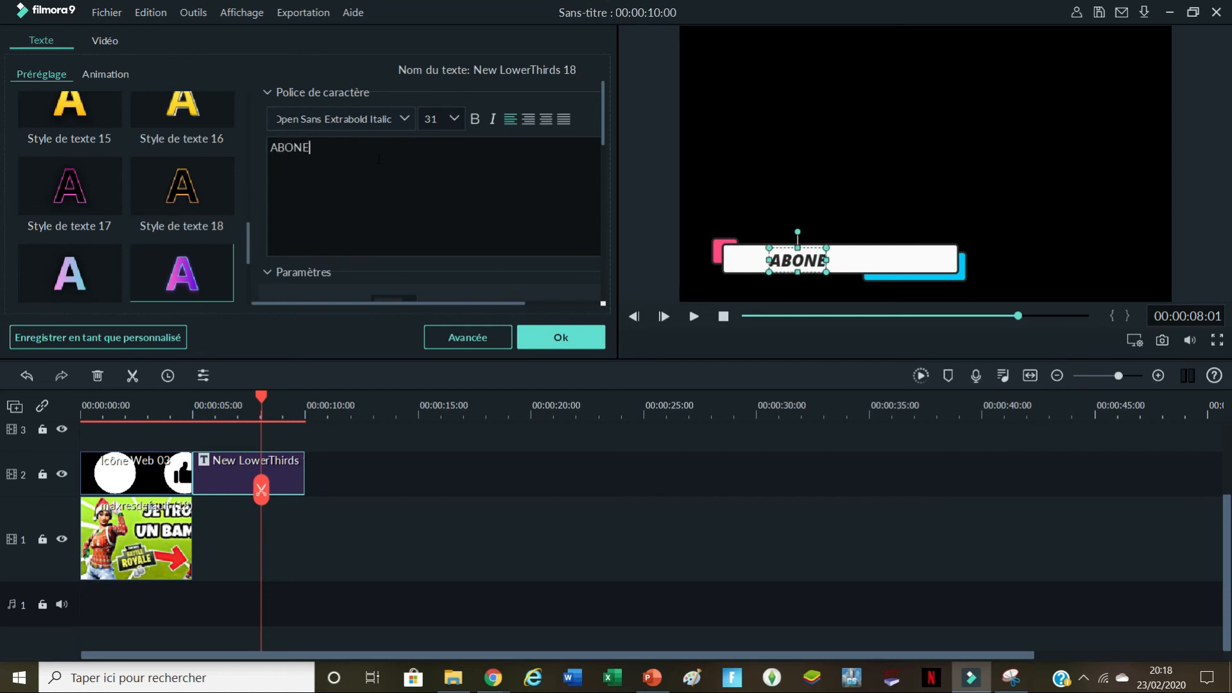
{"action": "key", "text": "BackSpace"}
{"action": "type", "text": "NE-TOI !"}
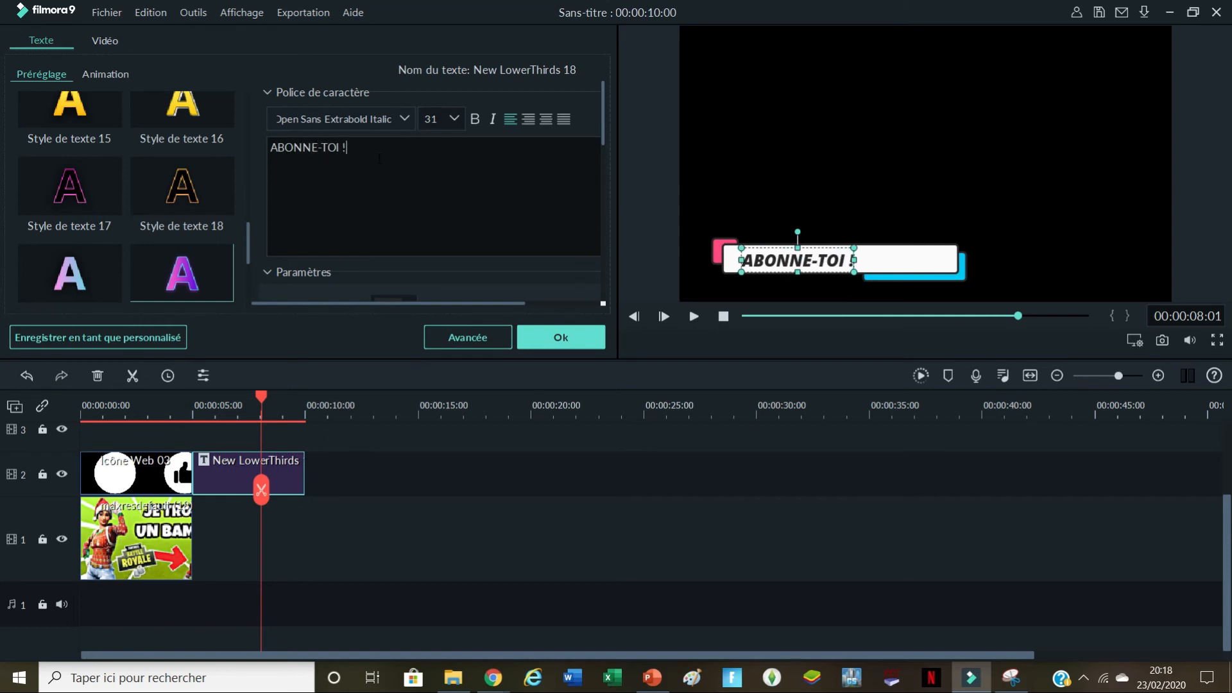
Step: Align the "ABONNE-TOI !" text box with the white bar and widen it to the bar's full length
{"action": "left_click_drag", "start_coordinate": [736, 261], "coordinate": [732, 256]}
{"action": "left_click_drag", "start_coordinate": [854, 260], "coordinate": [956, 253]}
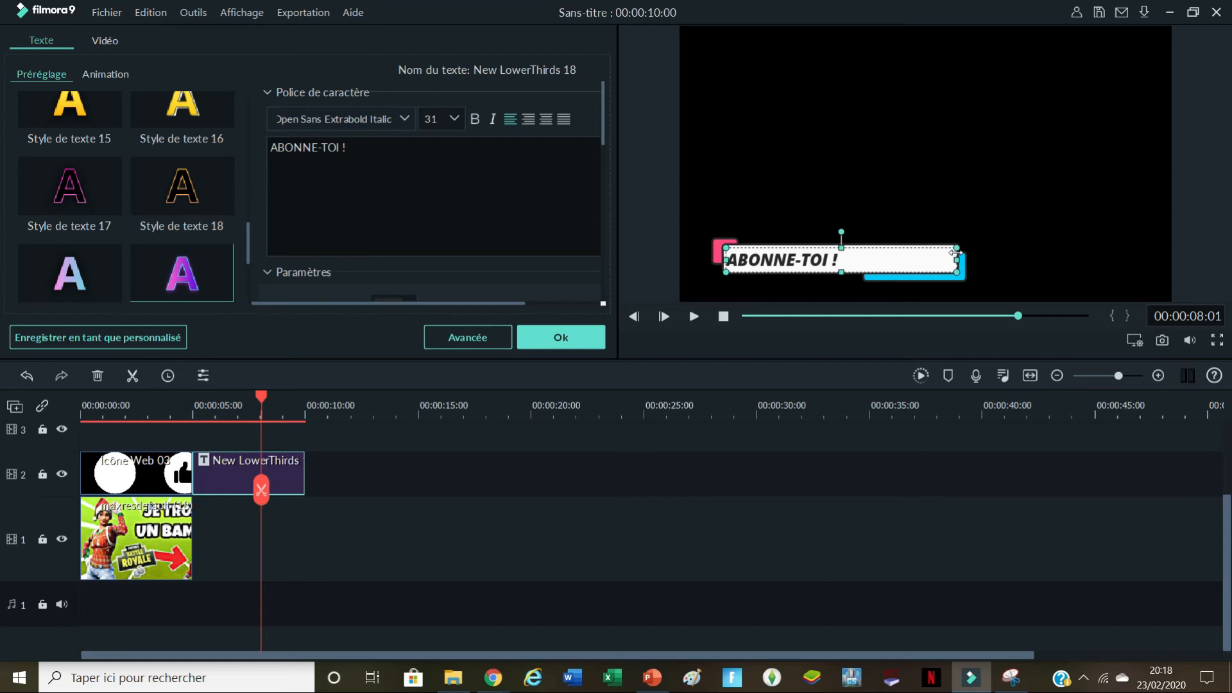
{"action": "left_click", "coordinate": [845, 229]}
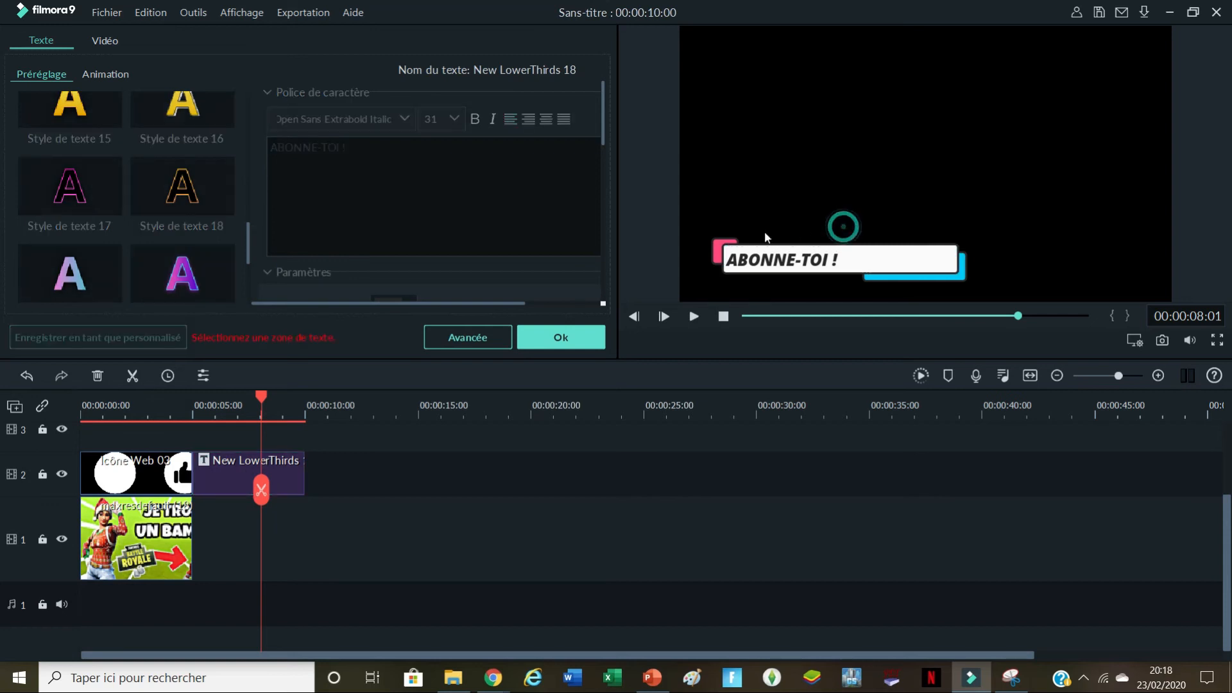
Step: Move the title's white bar with its coloured accents to the top centre of the video frame
{"action": "left_click", "coordinate": [728, 242]}
{"action": "left_click_drag", "start_coordinate": [728, 242], "coordinate": [706, 34]}
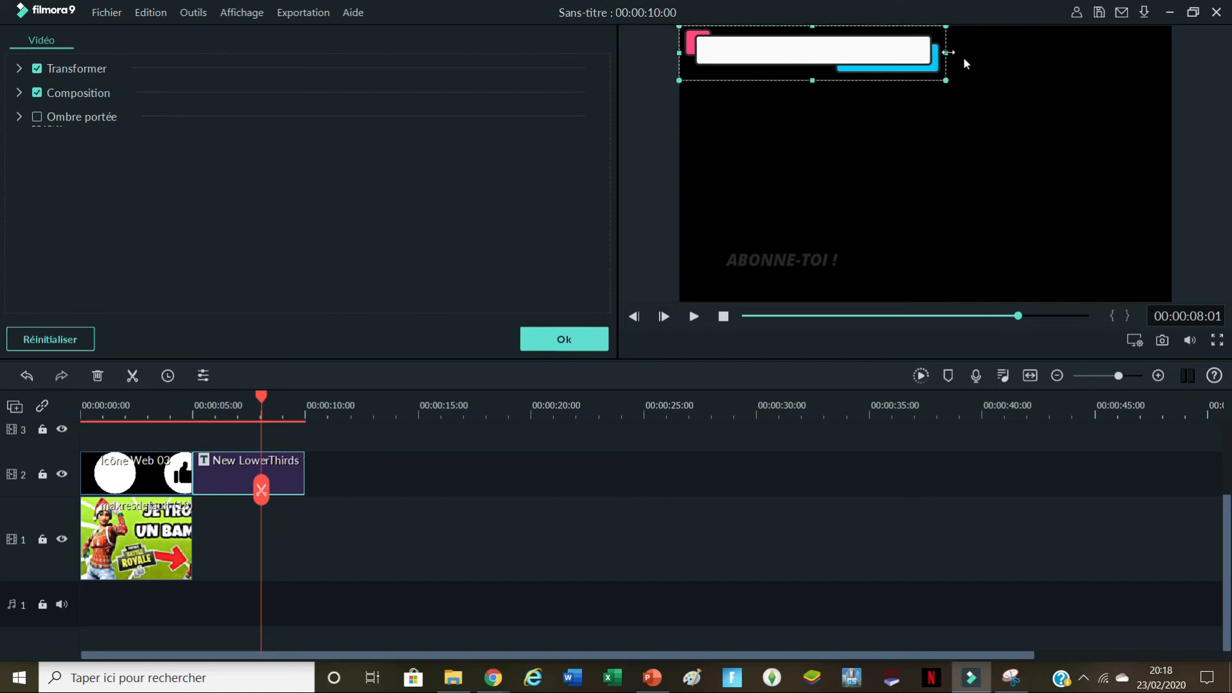
{"action": "left_click_drag", "start_coordinate": [883, 33], "coordinate": [982, 47]}
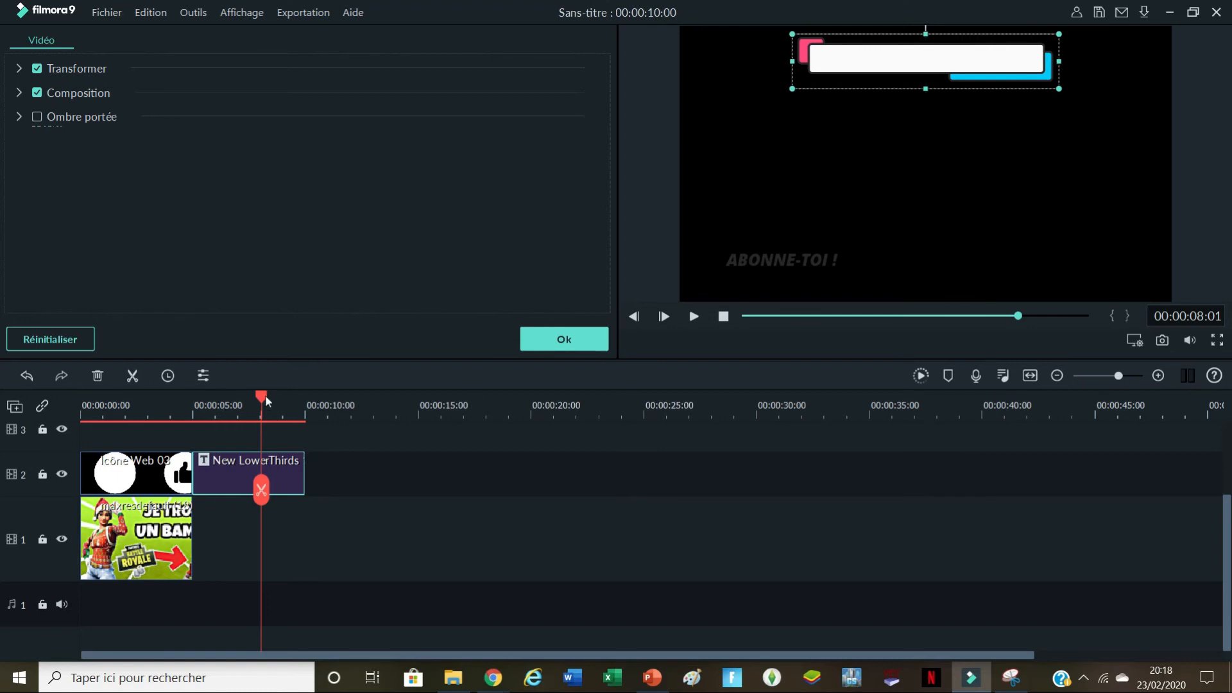
Step: Move the "ABONNE-TOI !" text onto the relocated white bar and trim its box height slightly to fit
{"action": "left_click_drag", "start_coordinate": [263, 400], "coordinate": [235, 400]}
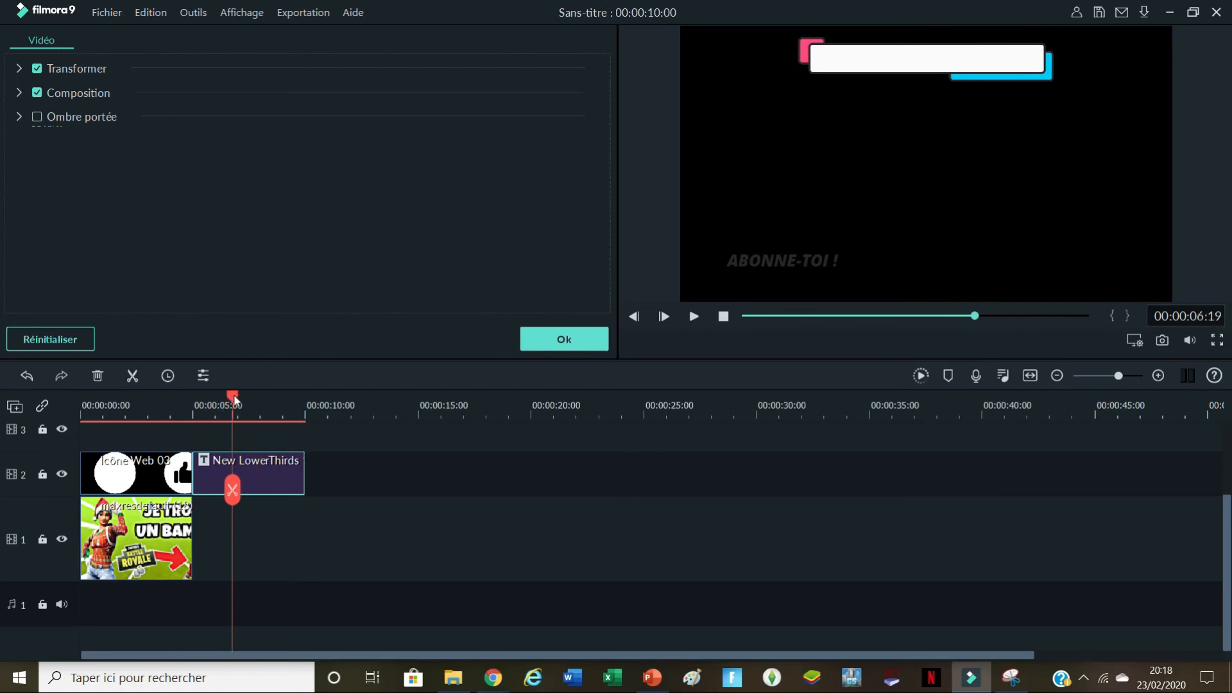
{"action": "double_click", "coordinate": [777, 256]}
{"action": "left_click_drag", "start_coordinate": [776, 257], "coordinate": [927, 51]}
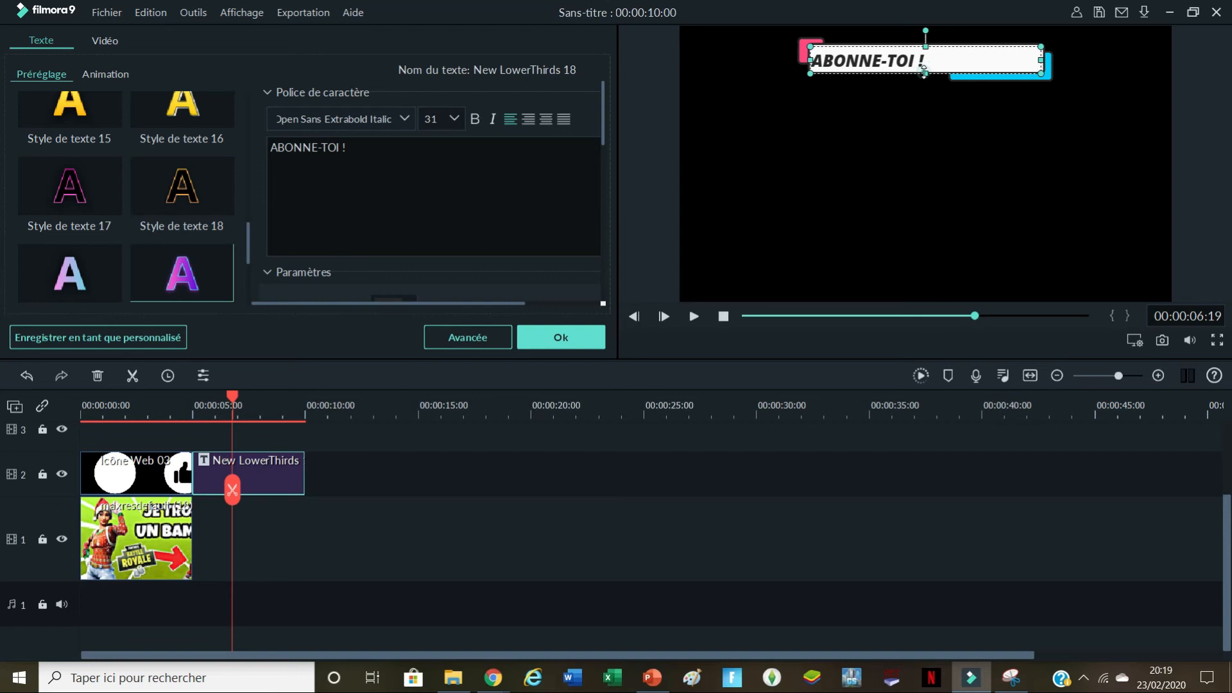
{"action": "left_click_drag", "start_coordinate": [925, 73], "coordinate": [924, 70]}
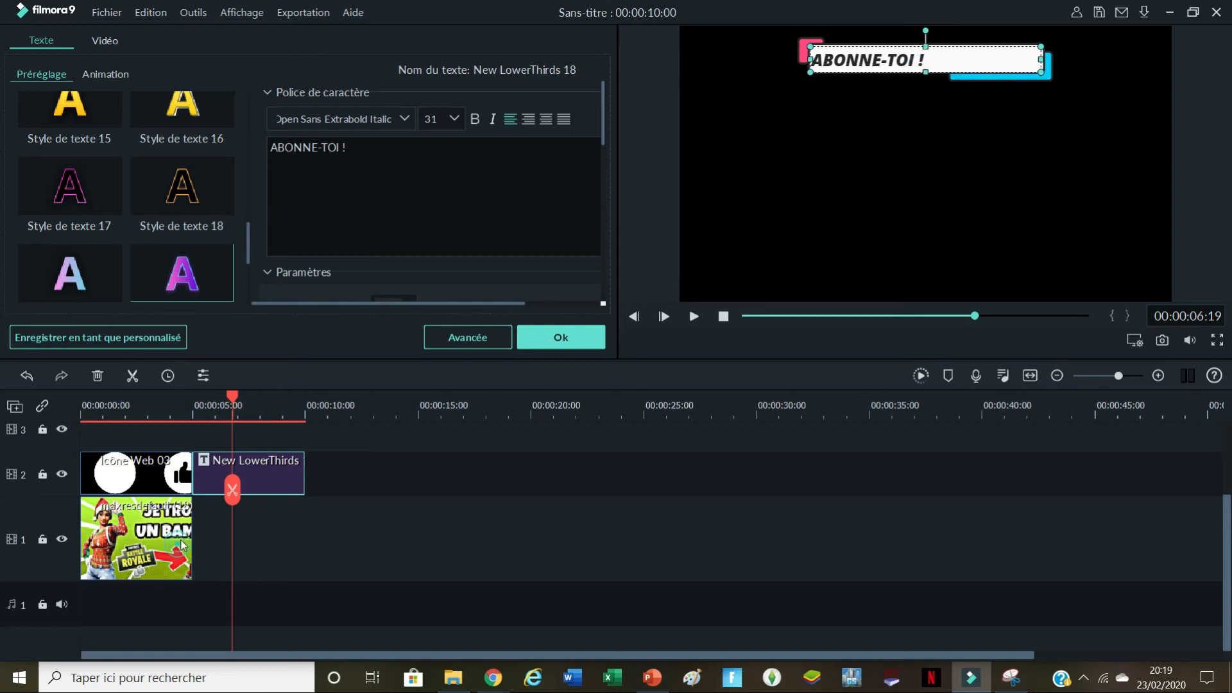
Step: Extend the image on track 1 to the end of the title at 10 seconds and return to the timeline's start
{"action": "double_click", "coordinate": [163, 555]}
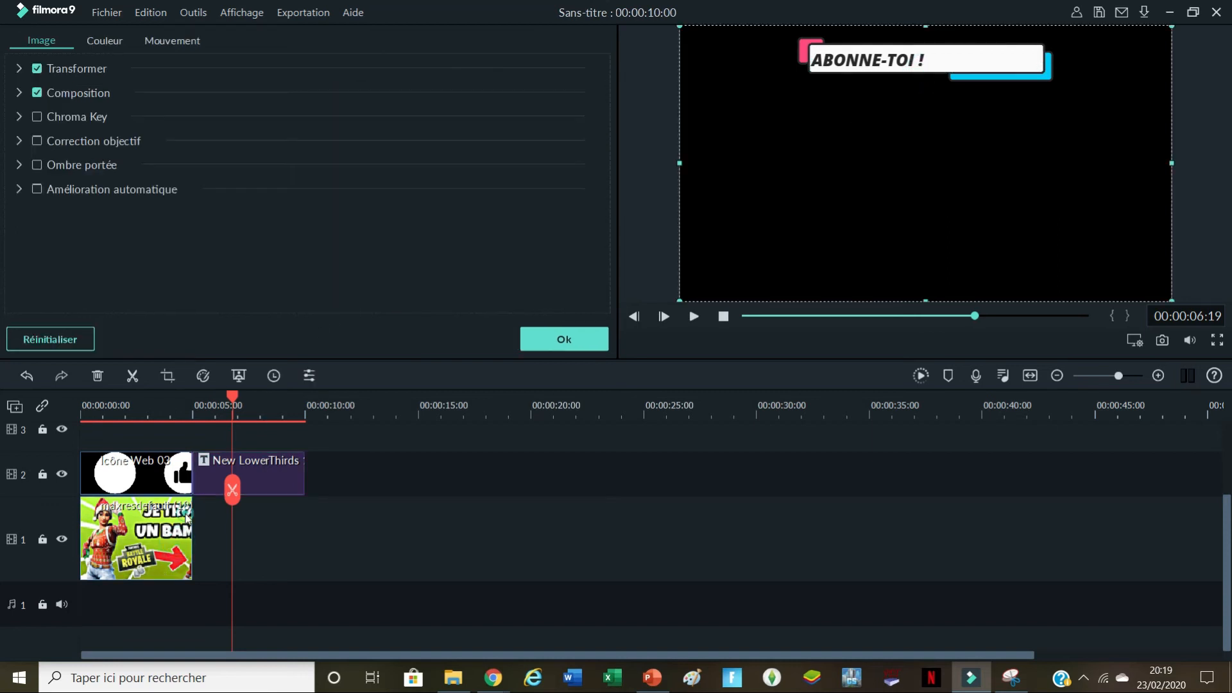
{"action": "left_click", "coordinate": [533, 338]}
{"action": "left_click_drag", "start_coordinate": [192, 511], "coordinate": [308, 517]}
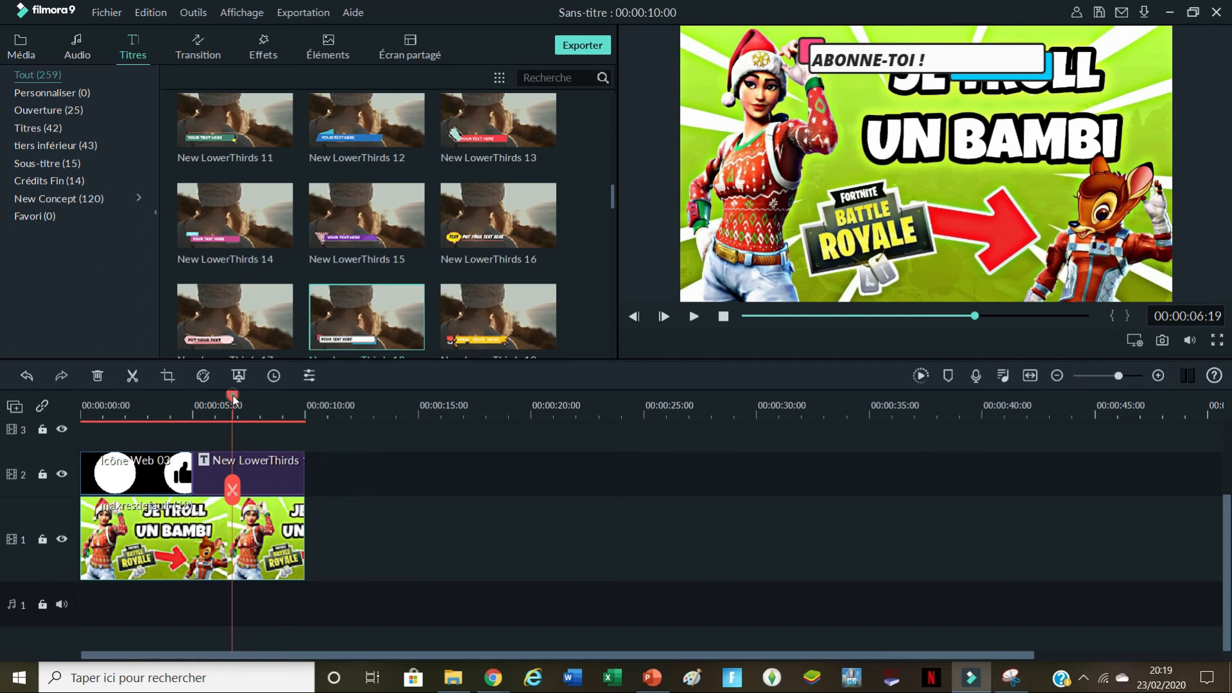
{"action": "left_click_drag", "start_coordinate": [233, 398], "coordinate": [58, 436]}
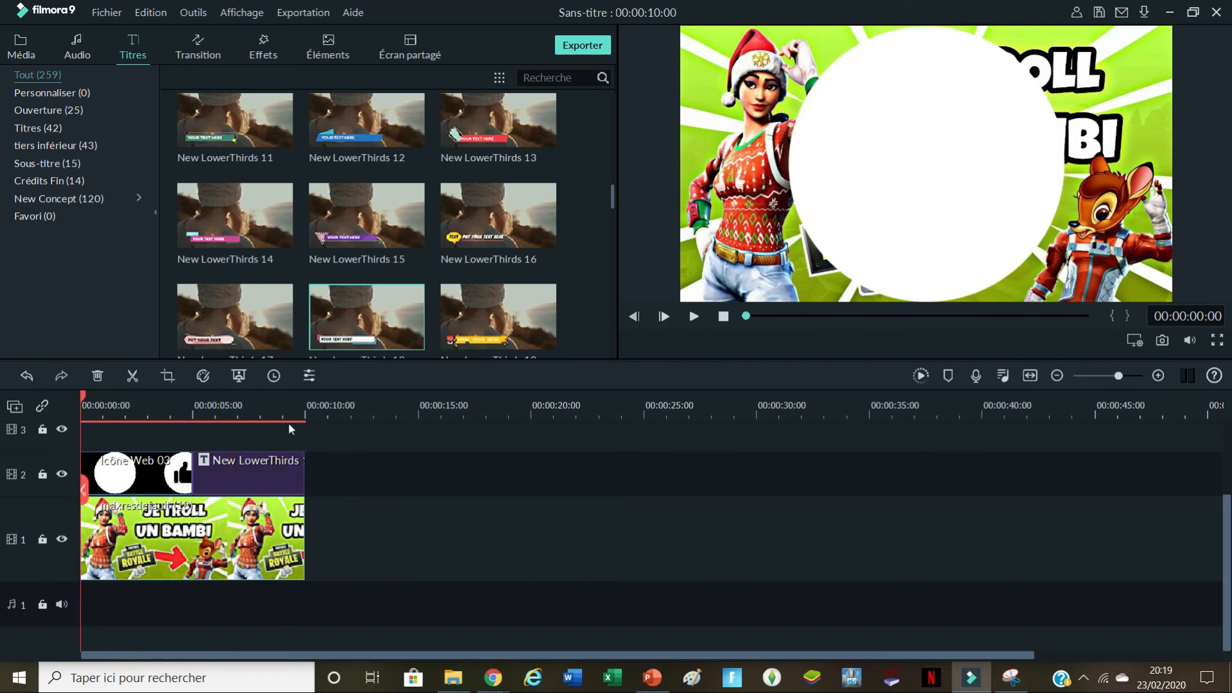
{"action": "left_click", "coordinate": [21, 48]}
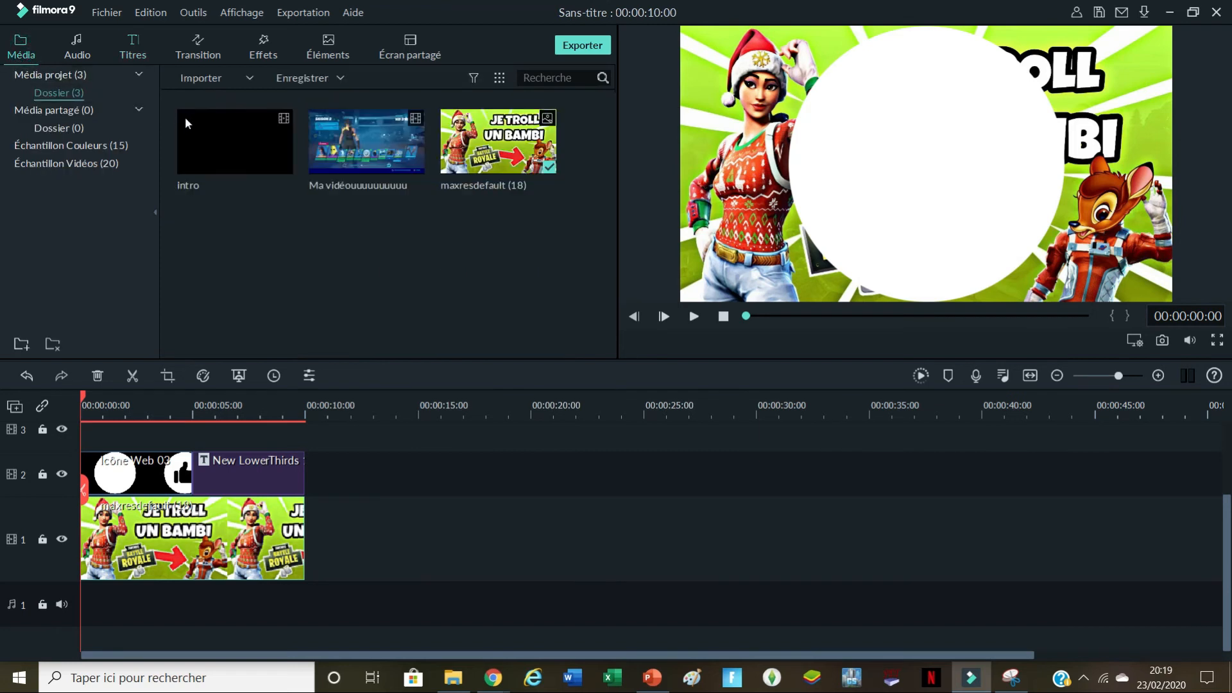
{"action": "left_click", "coordinate": [235, 78]}
{"action": "left_click", "coordinate": [236, 96]}
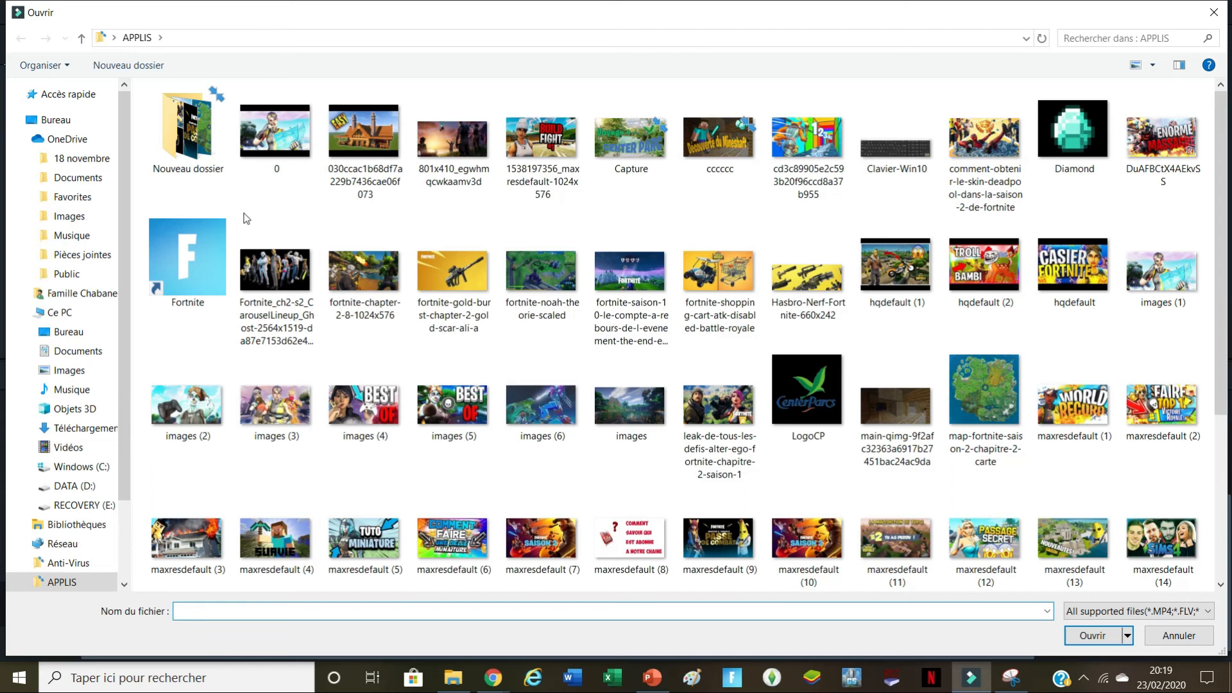
{"action": "left_click", "coordinate": [1214, 12]}
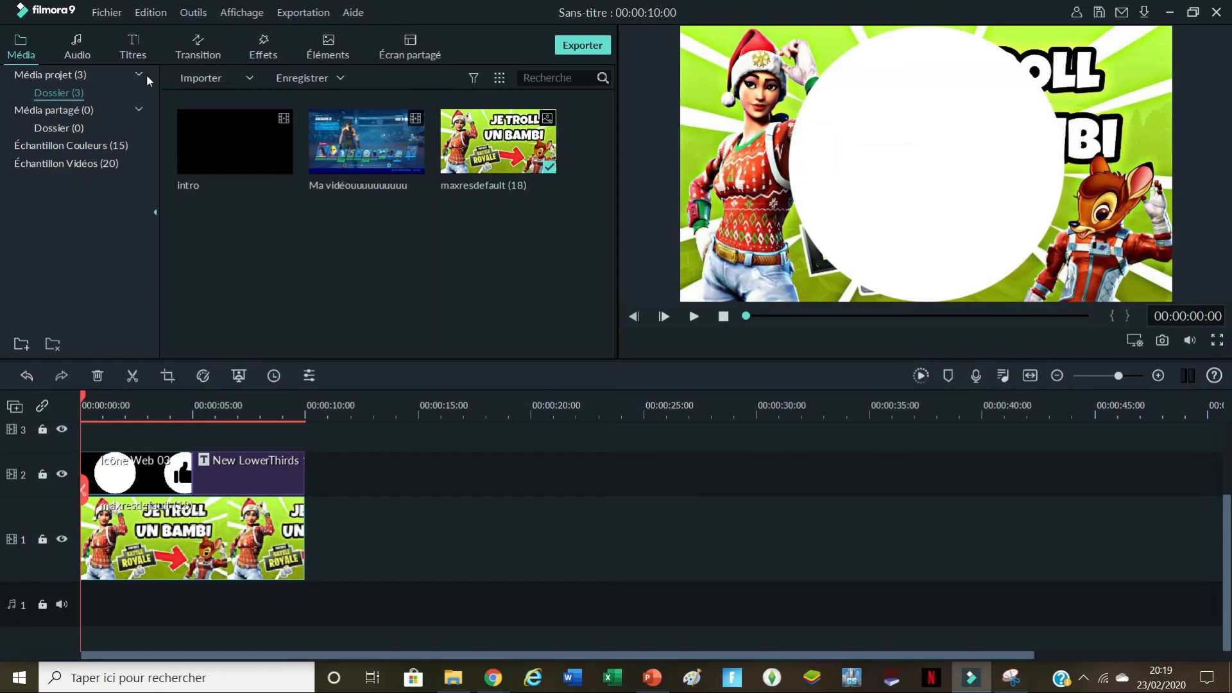
Step: Download the song Feet on Wood - Whistling All The Way Down from the Jeune & brillant music and add it to audio track 1
{"action": "left_click", "coordinate": [87, 51]}
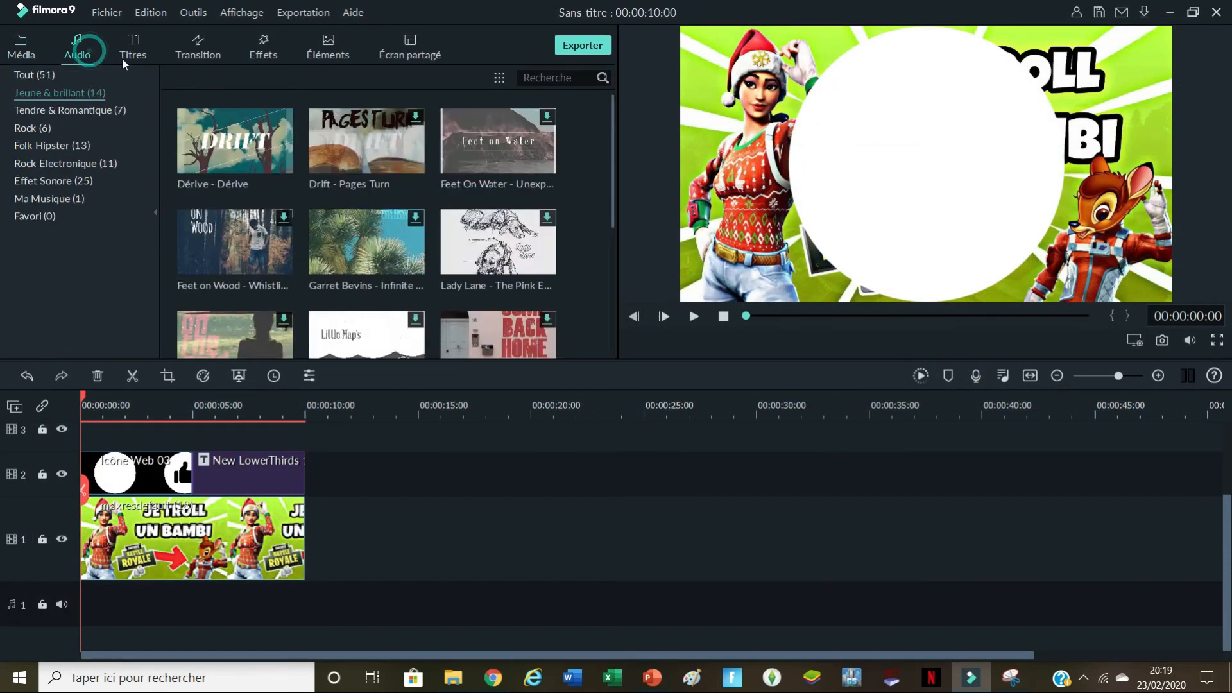
{"action": "left_click", "coordinate": [236, 242]}
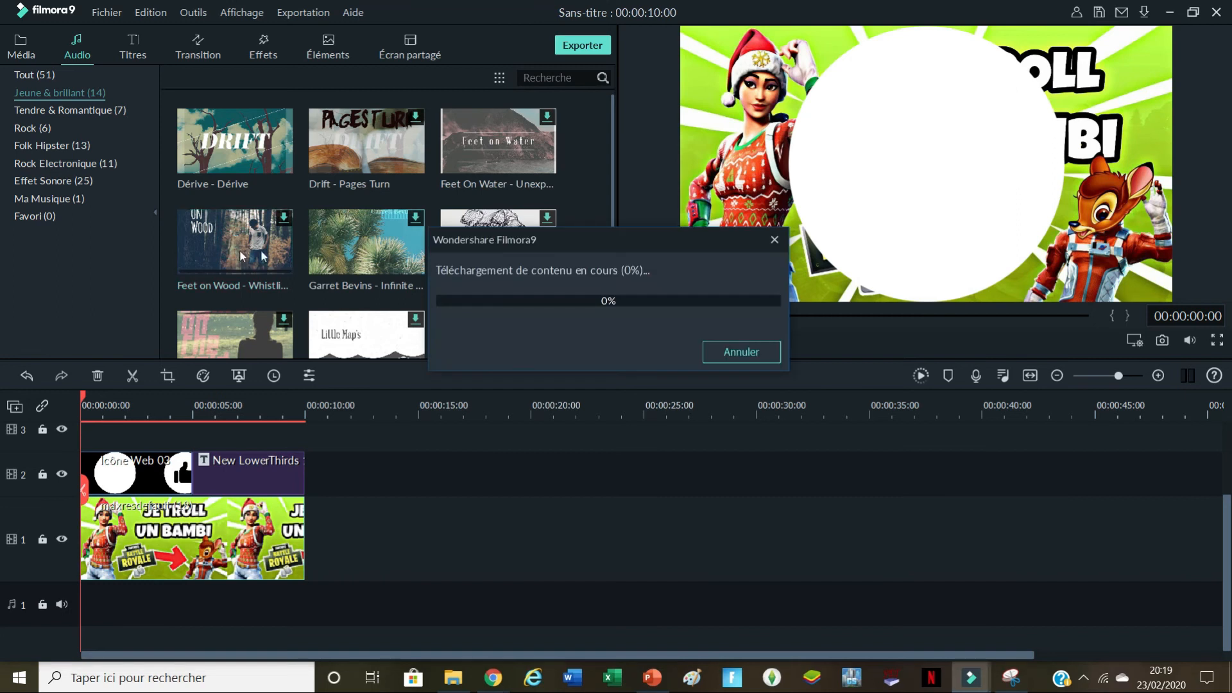
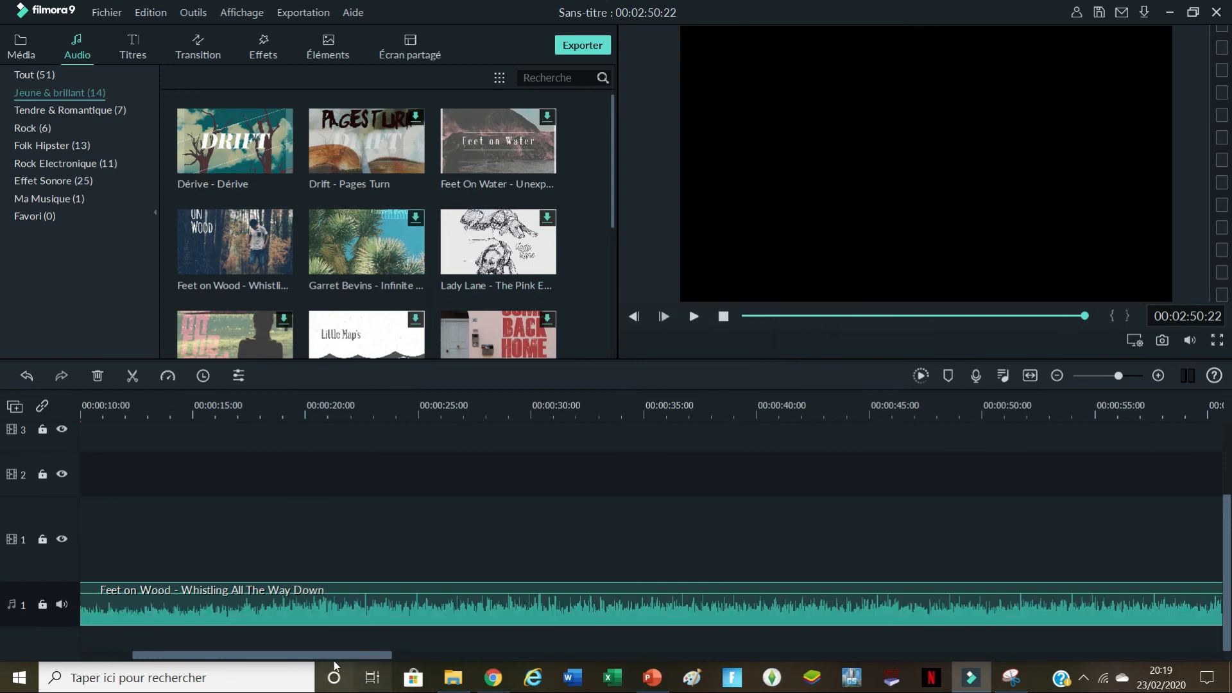
Step: Split the song on audio track 1 at 20 seconds and delete everything after the cut
{"action": "left_click_drag", "start_coordinate": [316, 655], "coordinate": [216, 658]}
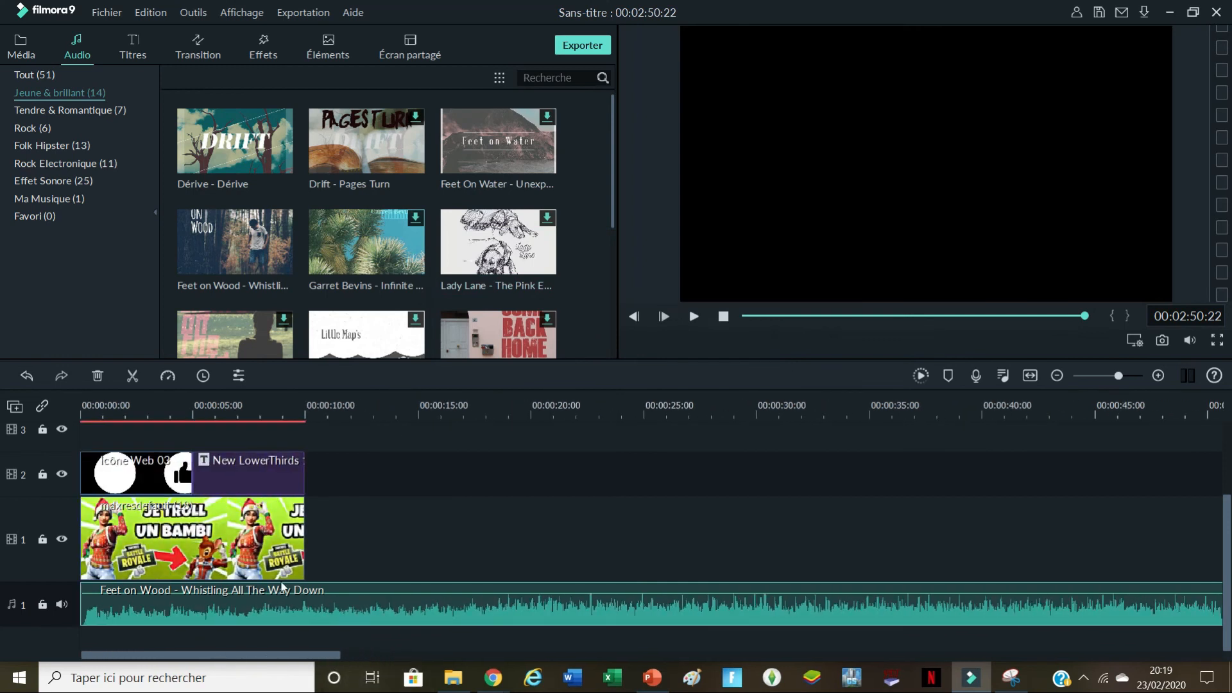
{"action": "left_click", "coordinate": [694, 315]}
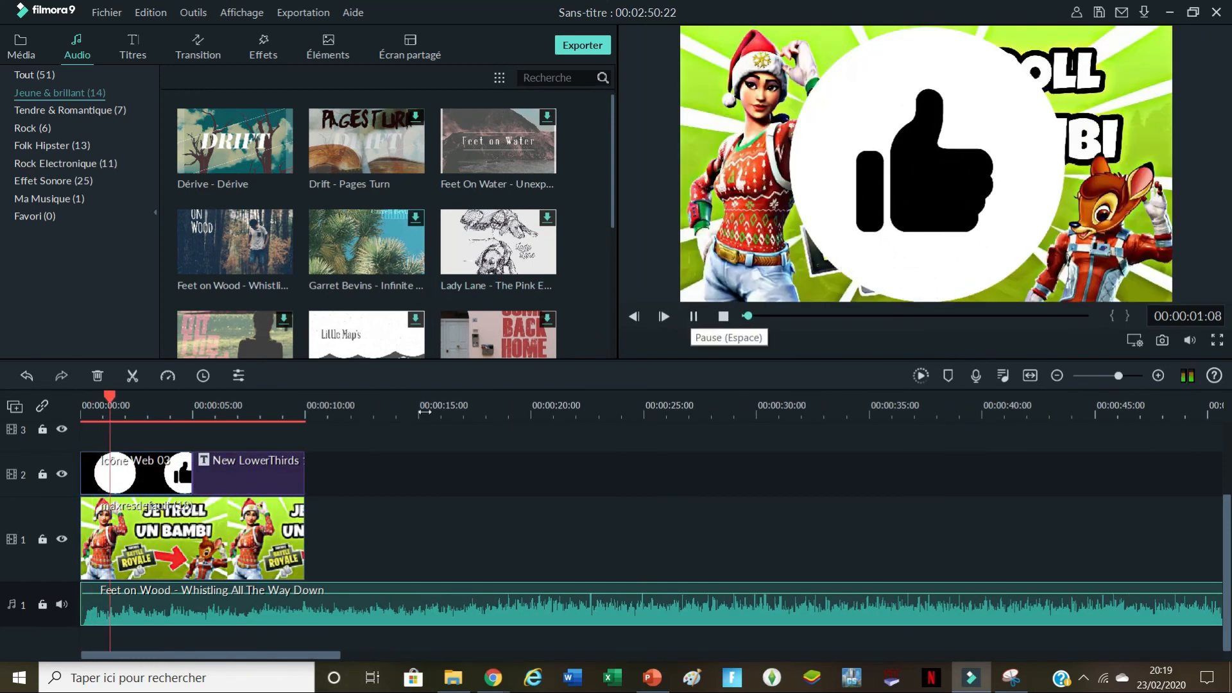
{"action": "left_click", "coordinate": [302, 411]}
{"action": "left_click_drag", "start_coordinate": [365, 414], "coordinate": [534, 415]}
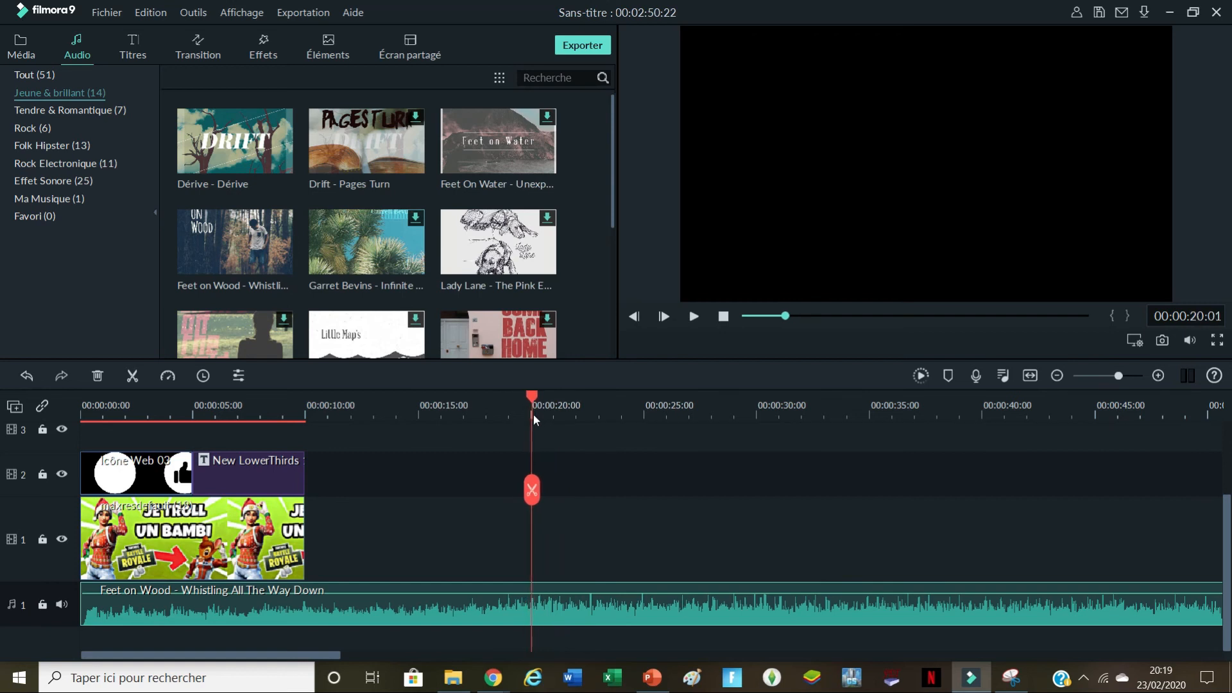
{"action": "key", "text": "space"}
{"action": "left_click", "coordinate": [694, 317]}
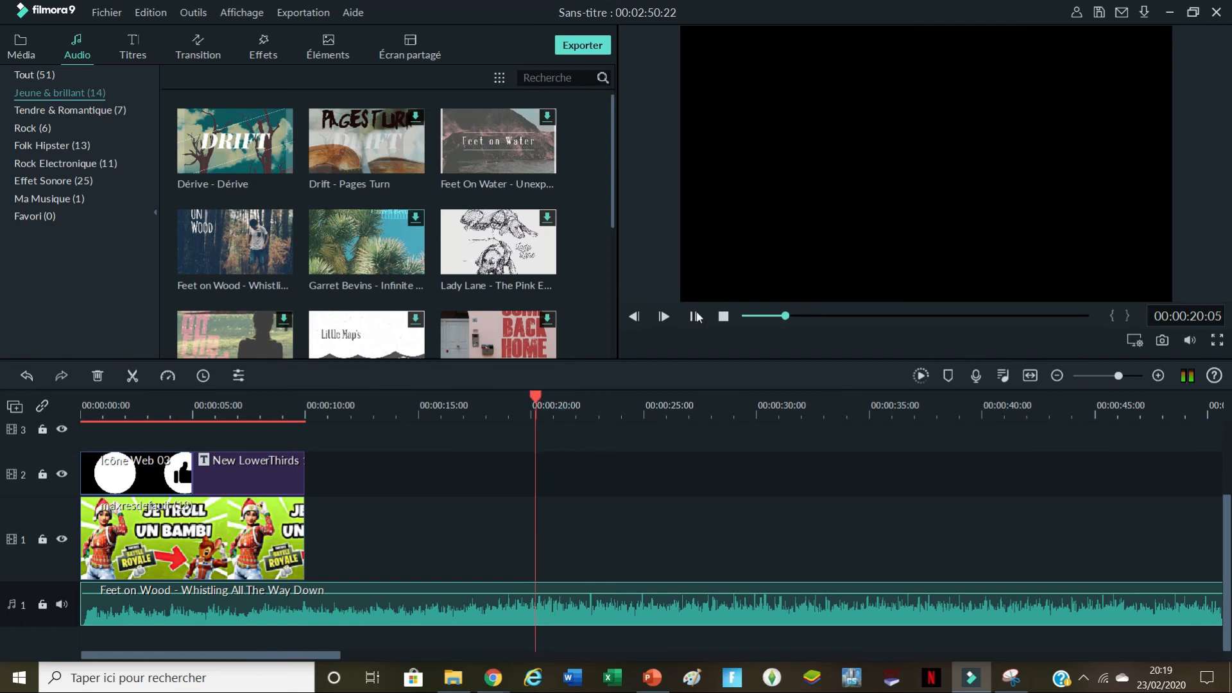
{"action": "left_click", "coordinate": [693, 317]}
{"action": "left_click_drag", "start_coordinate": [550, 396], "coordinate": [533, 396]}
{"action": "key", "text": "Left"}
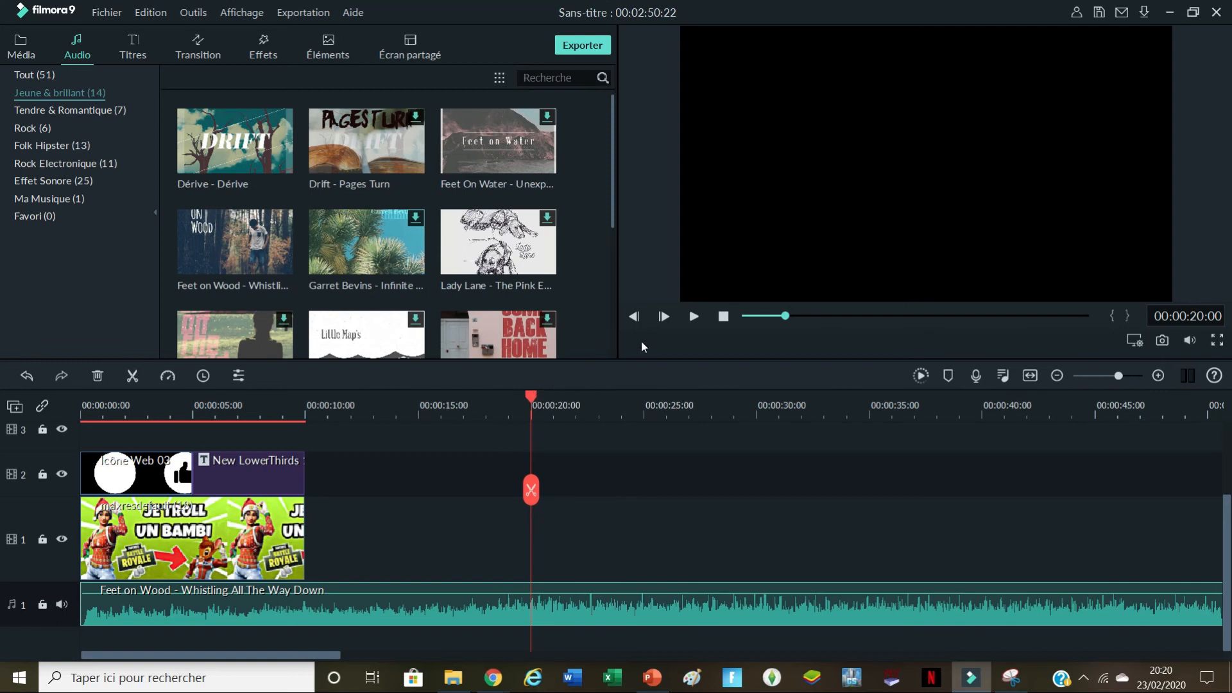
{"action": "left_click", "coordinate": [531, 490]}
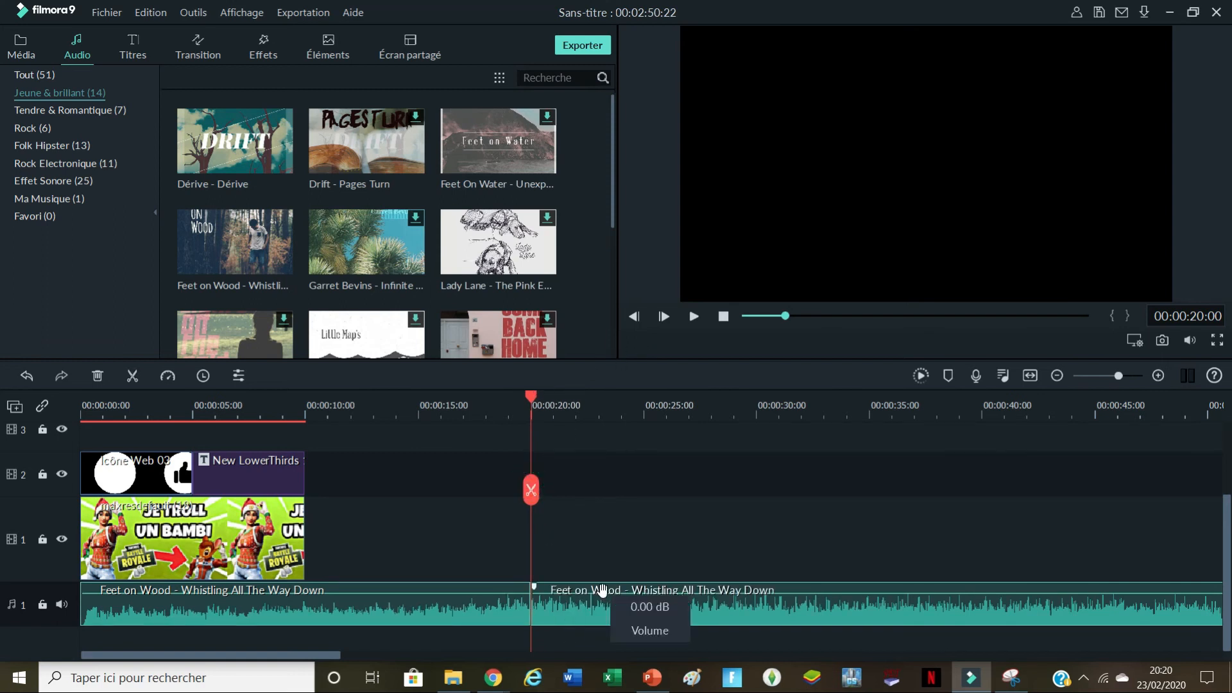
{"action": "key", "text": "Delete"}
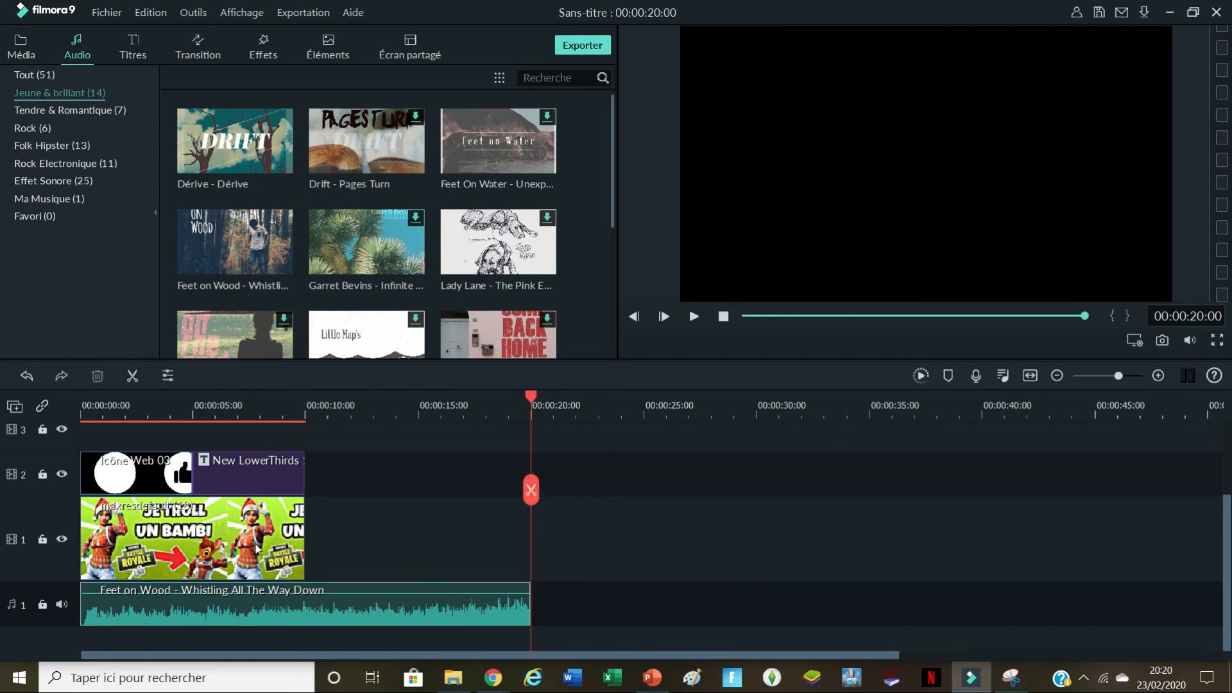
Step: Extend the image on track 1 to the song's end at 20 seconds and return to the timeline's start
{"action": "left_click_drag", "start_coordinate": [306, 532], "coordinate": [531, 488]}
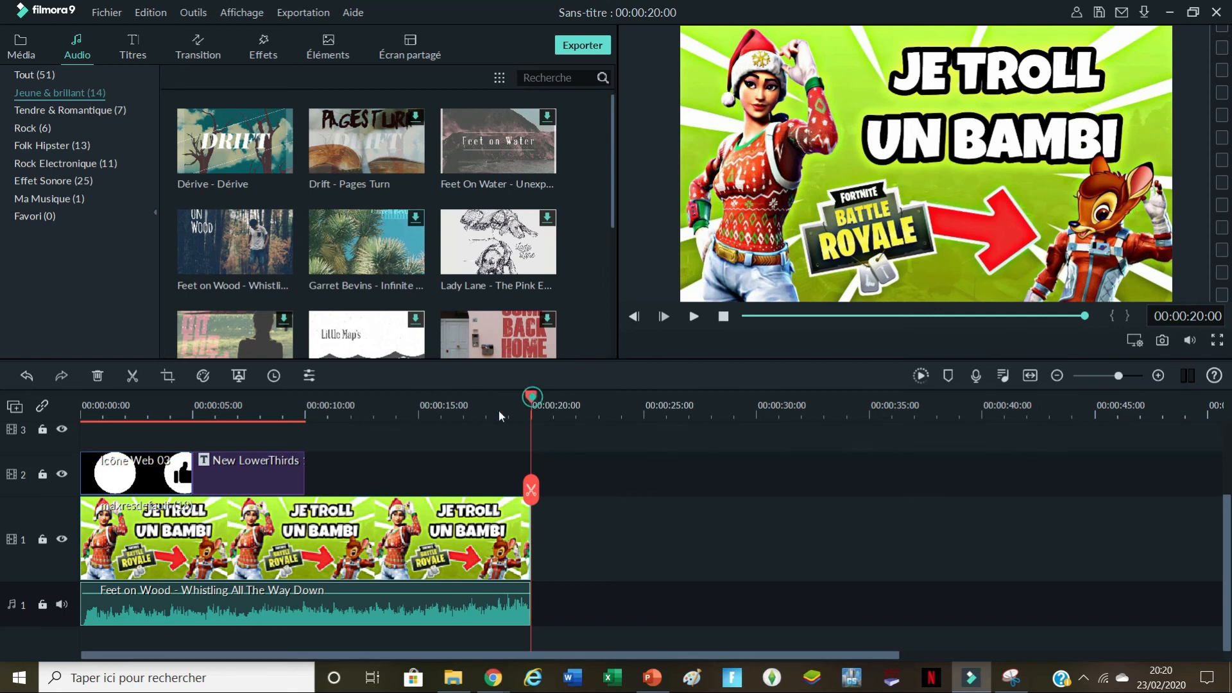
{"action": "key", "text": "Home"}
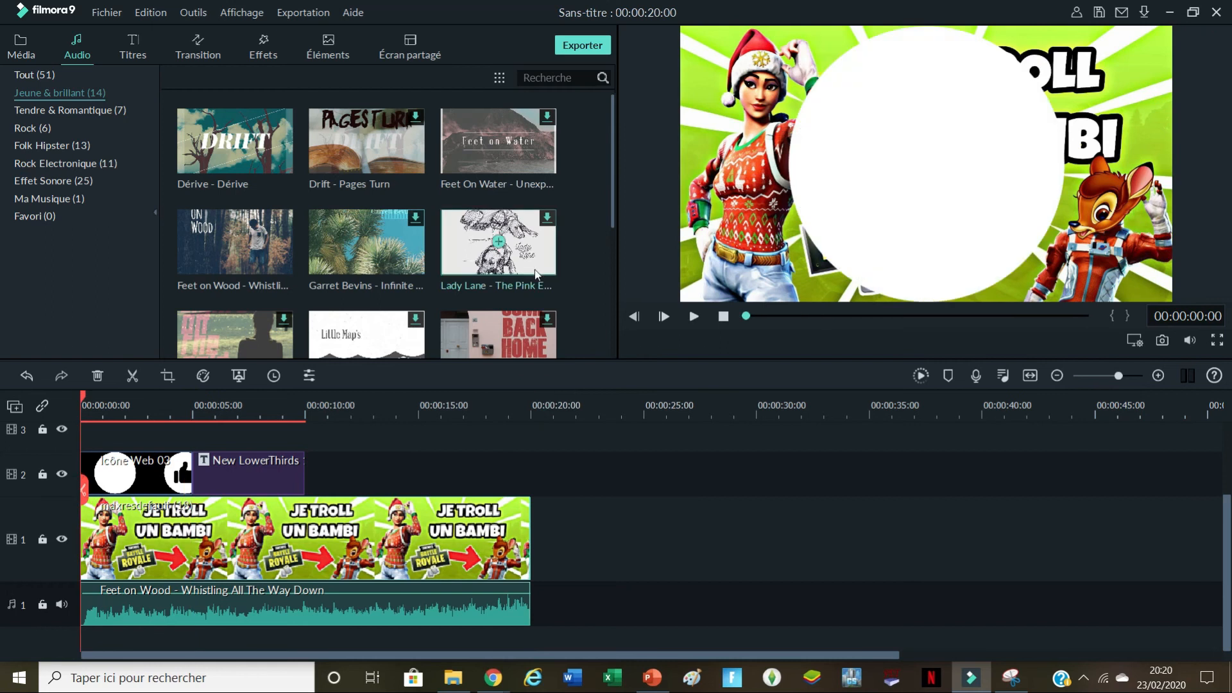
Step: Shrink the thumbs-up icon to about half its size and place it at the top centre of the video frame
{"action": "left_click", "coordinate": [919, 132]}
{"action": "left_click_drag", "start_coordinate": [788, 300], "coordinate": [937, 137]}
{"action": "left_click_drag", "start_coordinate": [976, 94], "coordinate": [918, 96]}
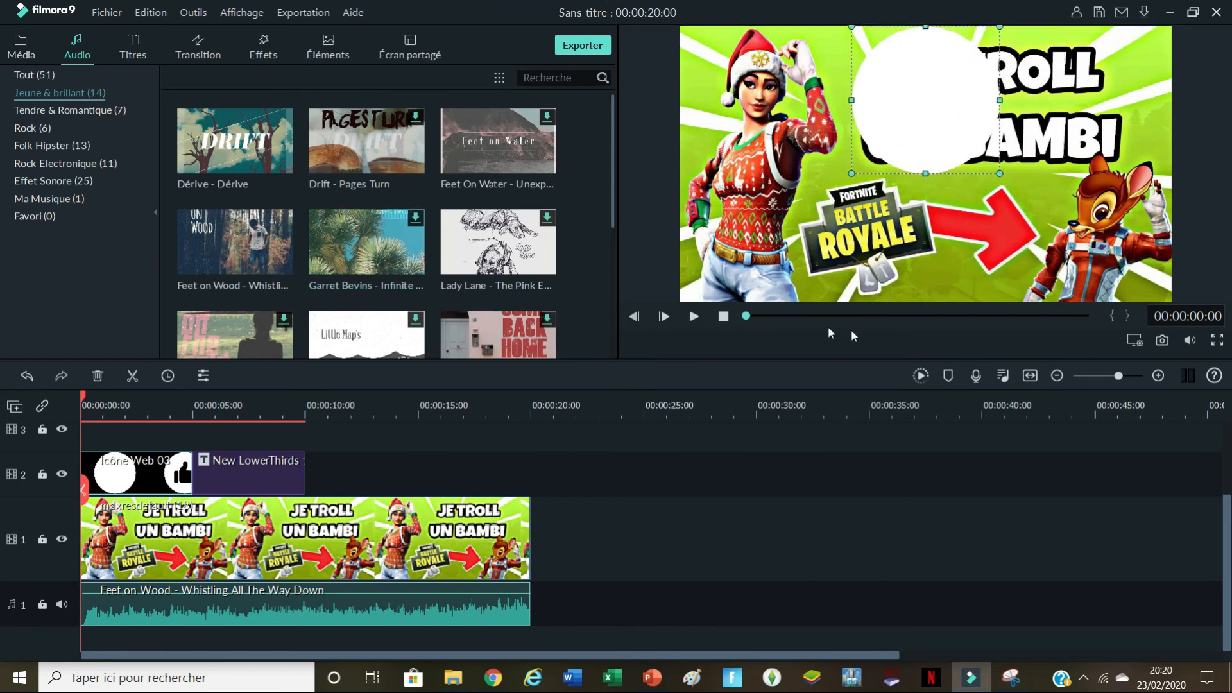
Step: Play the whole montage in full screen and return to the editor
{"action": "left_click", "coordinate": [1218, 342]}
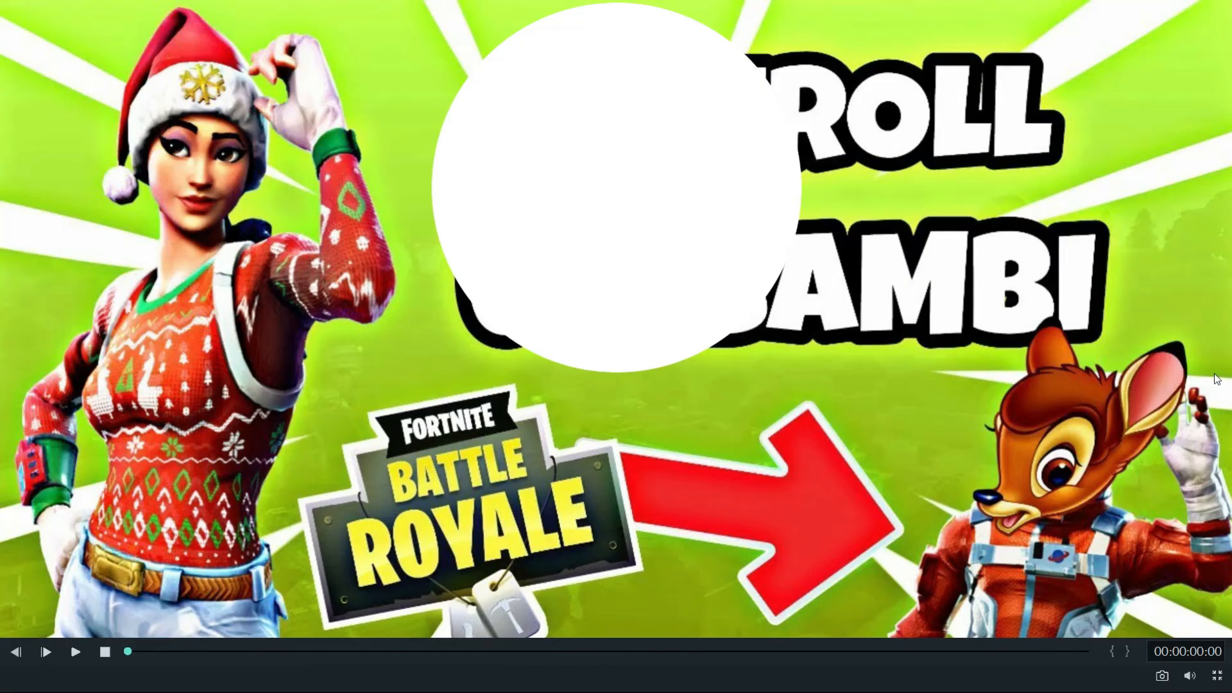
{"action": "left_click", "coordinate": [75, 652]}
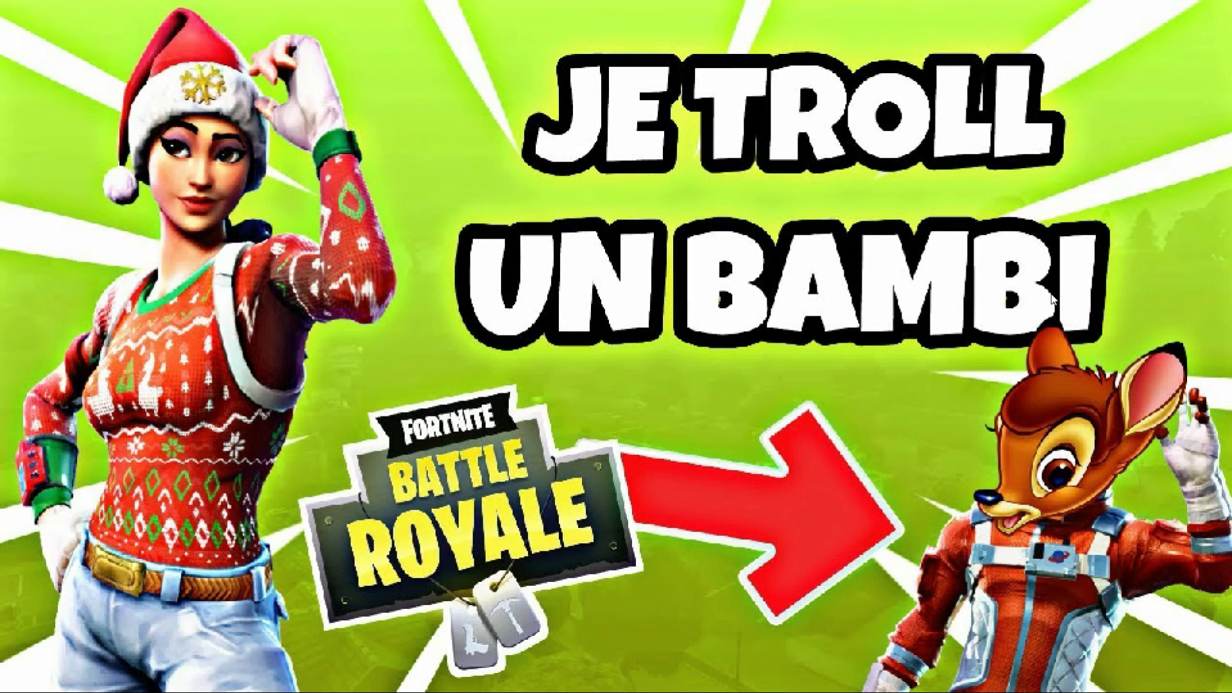
{"action": "key", "text": "Escape"}
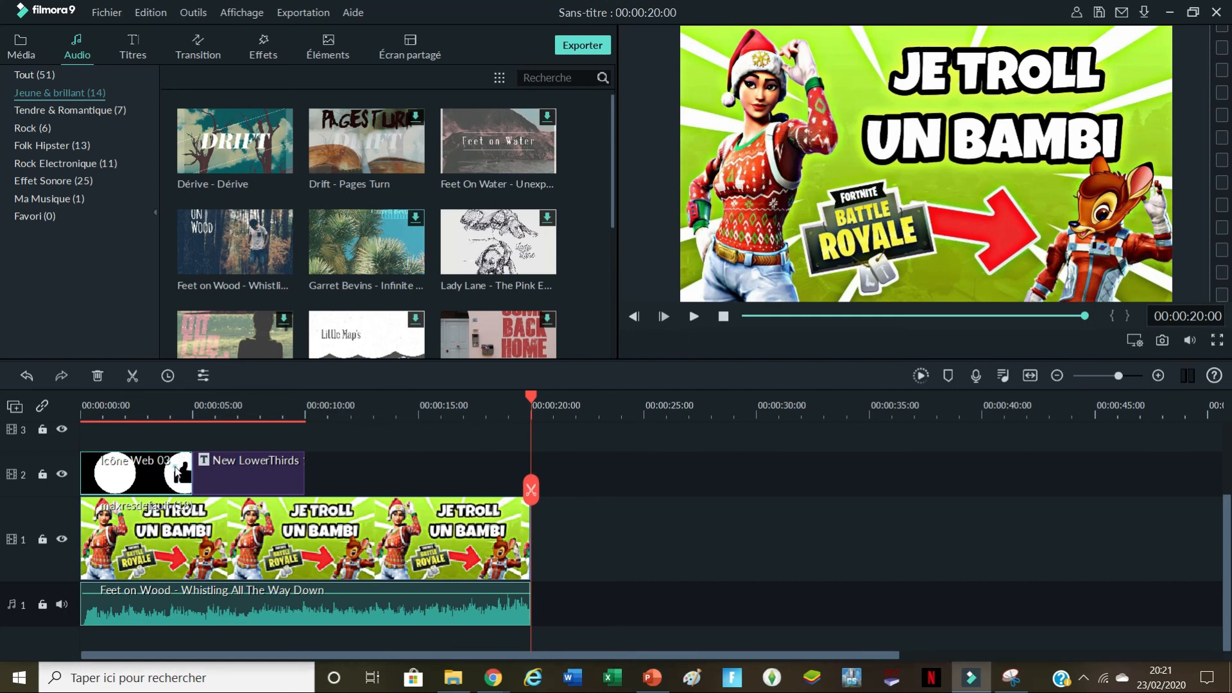
Step: Delete the icon, title, image and song to empty the timeline
{"action": "left_click", "coordinate": [175, 468]}
{"action": "key", "text": "Delete"}
{"action": "left_click", "coordinate": [175, 468]}
{"action": "key", "text": "Delete"}
{"action": "left_click", "coordinate": [200, 515]}
{"action": "key", "text": "Delete"}
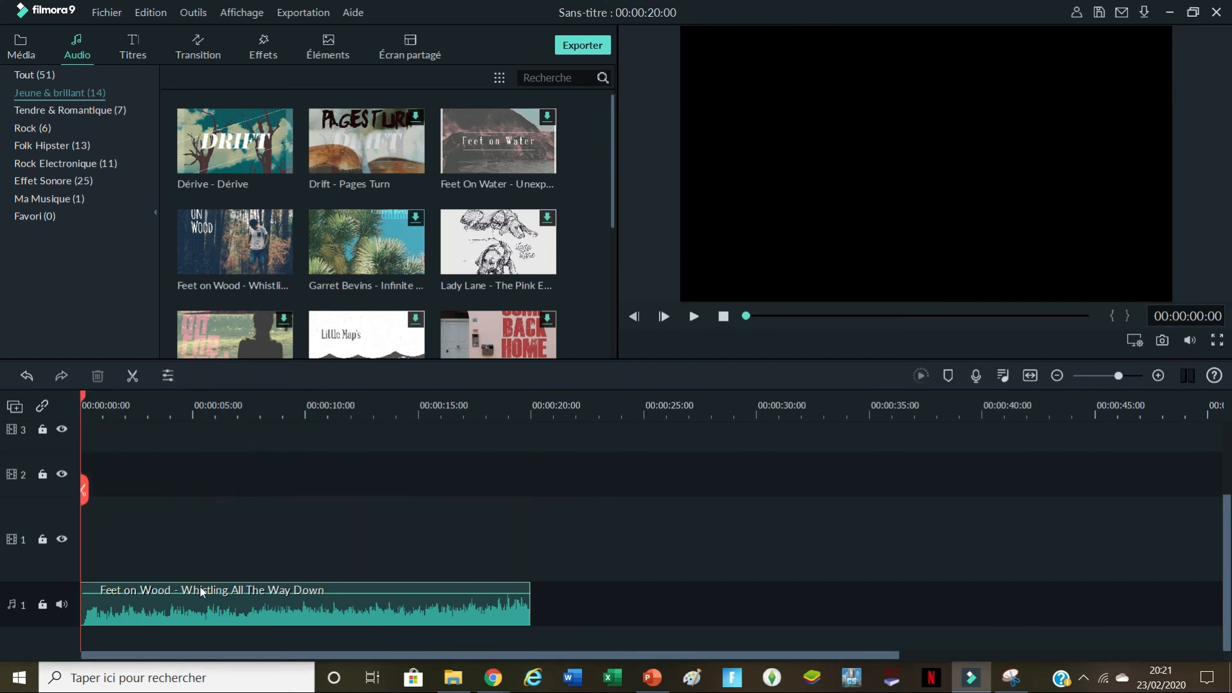
{"action": "left_click", "coordinate": [210, 601]}
{"action": "key", "text": "Delete"}
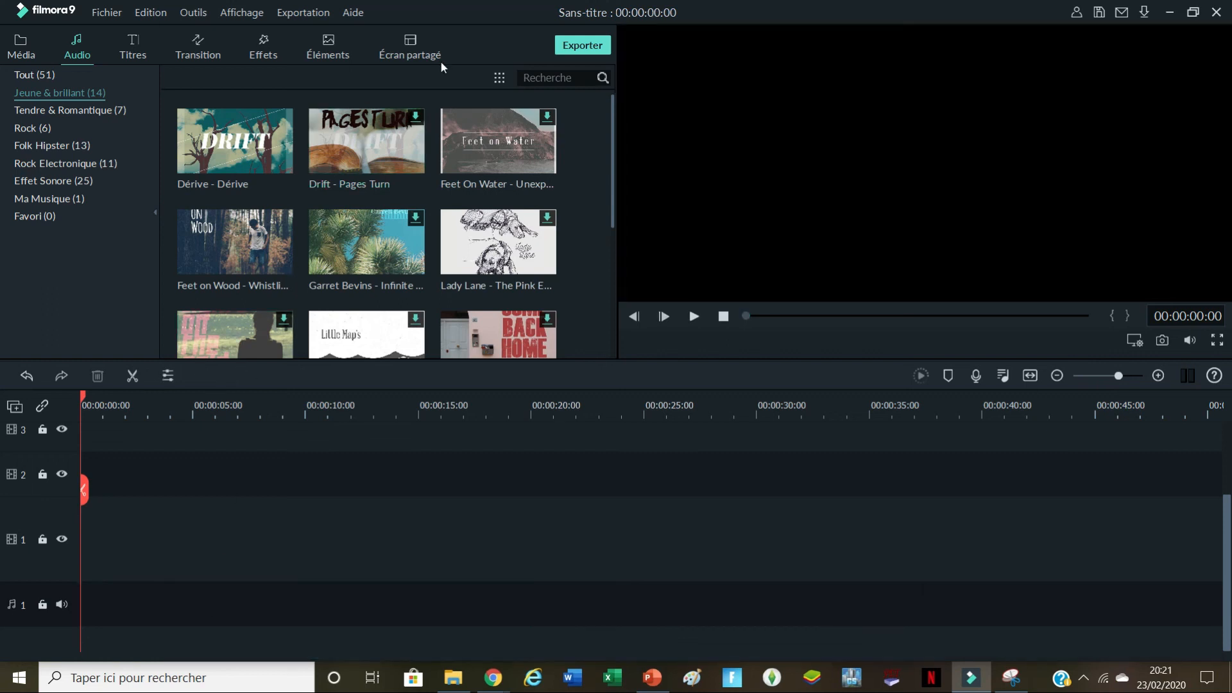
Step: Add the three-panel split screen Écran partagé 11 with slanted dividers at the start of track 1 and preview its animation
{"action": "left_click", "coordinate": [411, 50]}
{"action": "scroll", "coordinate": [467, 164], "scroll_direction": "down", "scroll_amount": 4}
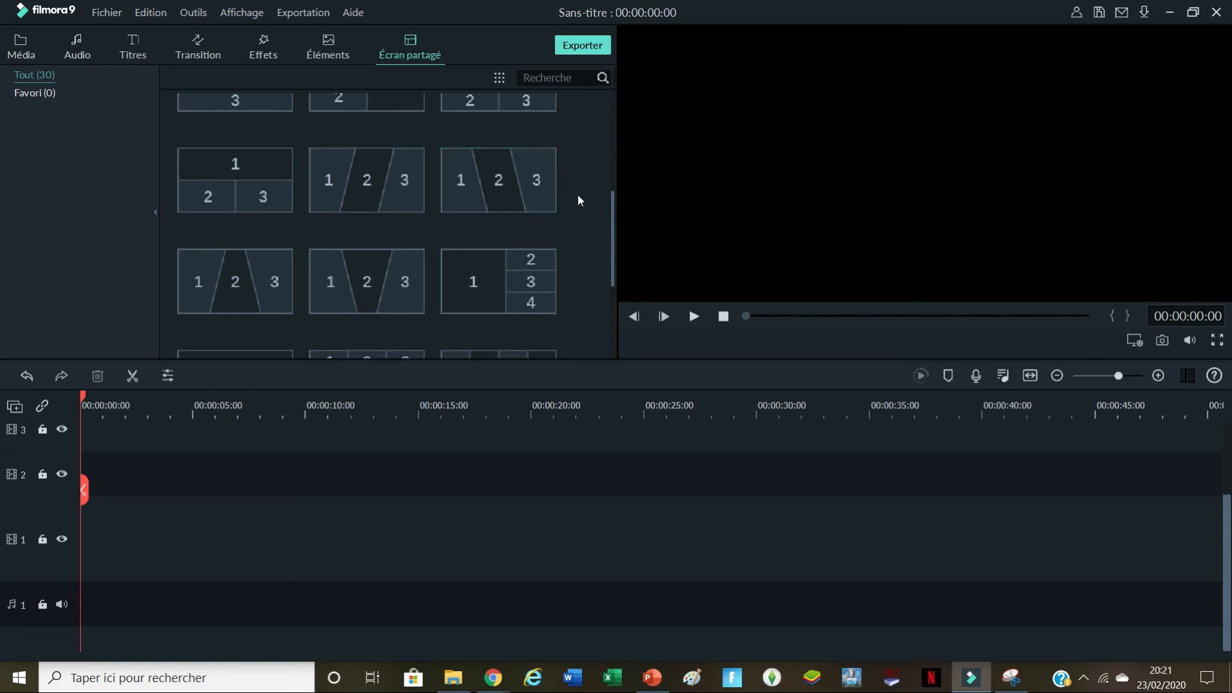
{"action": "mouse_move", "coordinate": [550, 204]}
{"action": "left_click_drag", "start_coordinate": [495, 180], "coordinate": [80, 548]}
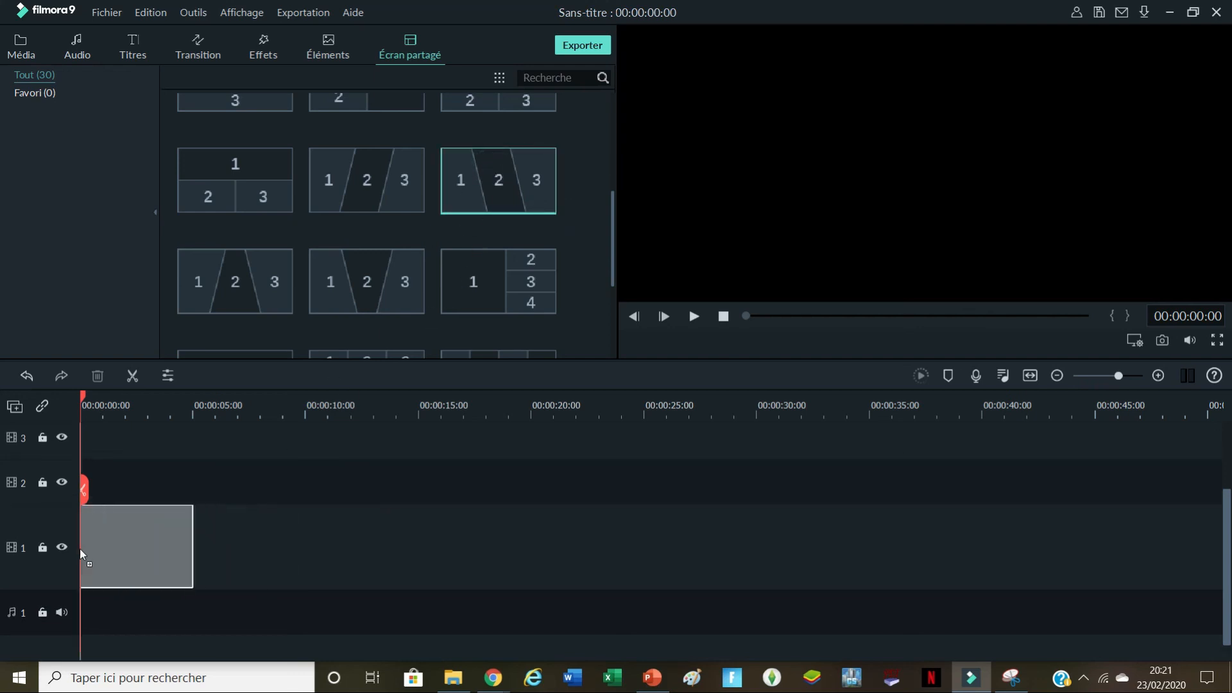
{"action": "left_click", "coordinate": [694, 317]}
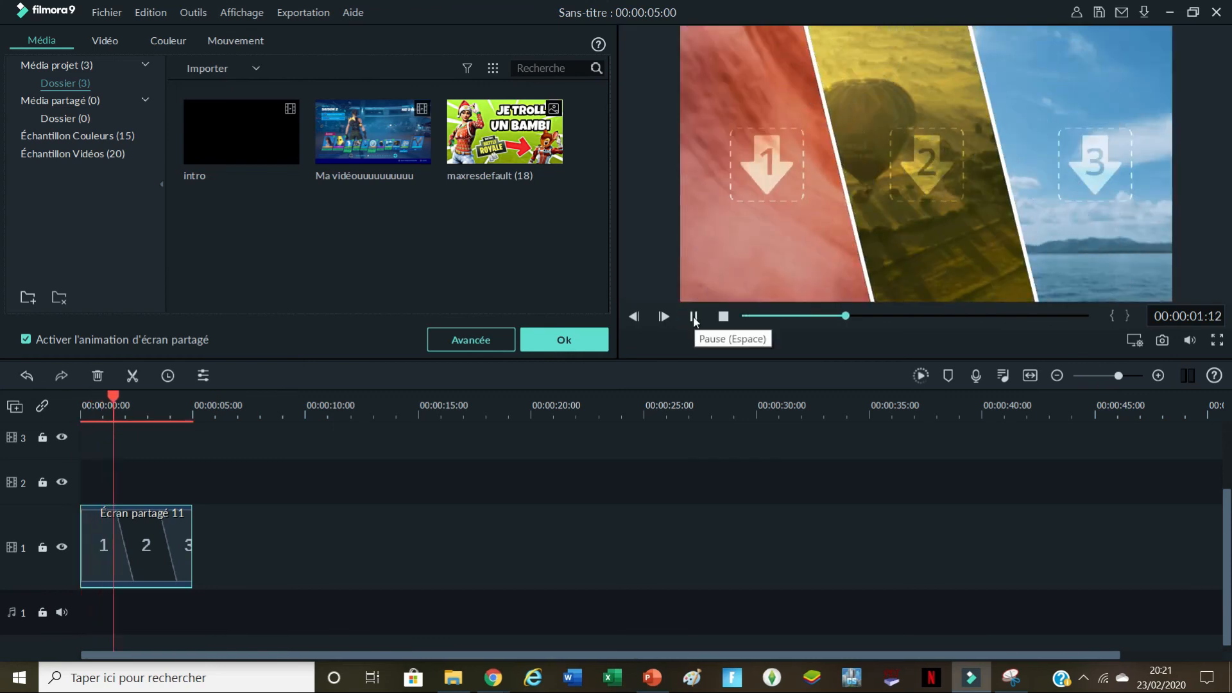
{"action": "left_click", "coordinate": [694, 317]}
{"action": "left_click", "coordinate": [695, 317]}
{"action": "left_click", "coordinate": [694, 317]}
{"action": "double_click", "coordinate": [507, 137]}
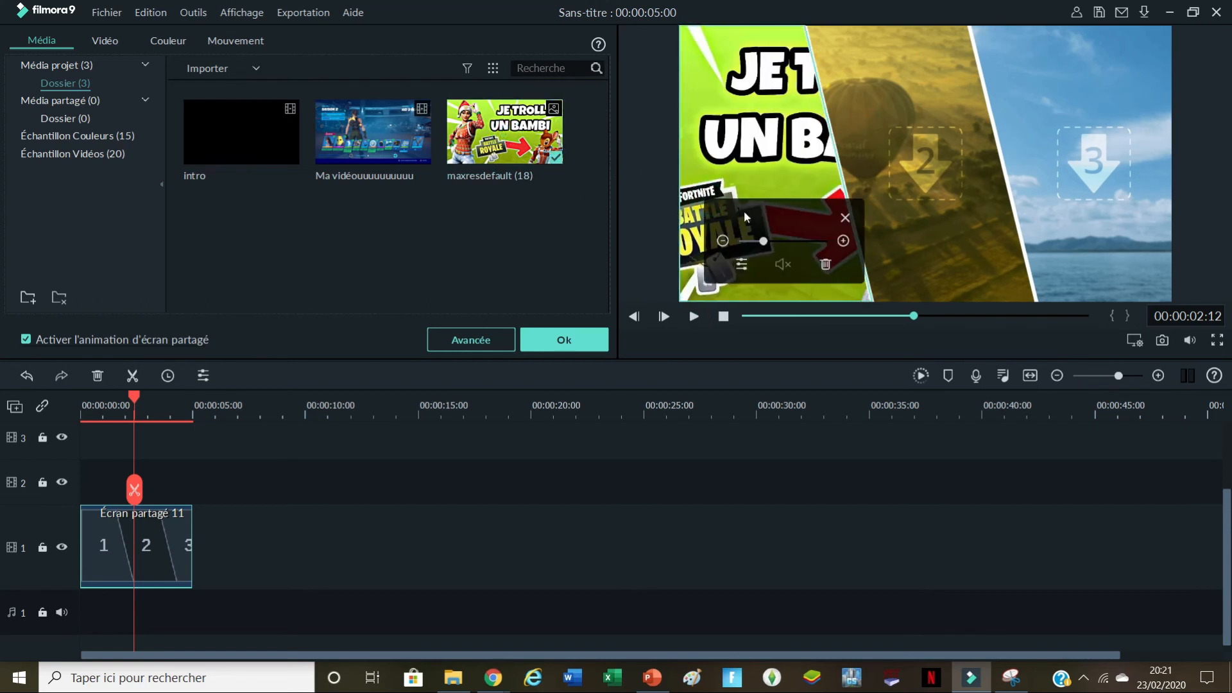
{"action": "left_click", "coordinate": [553, 157]}
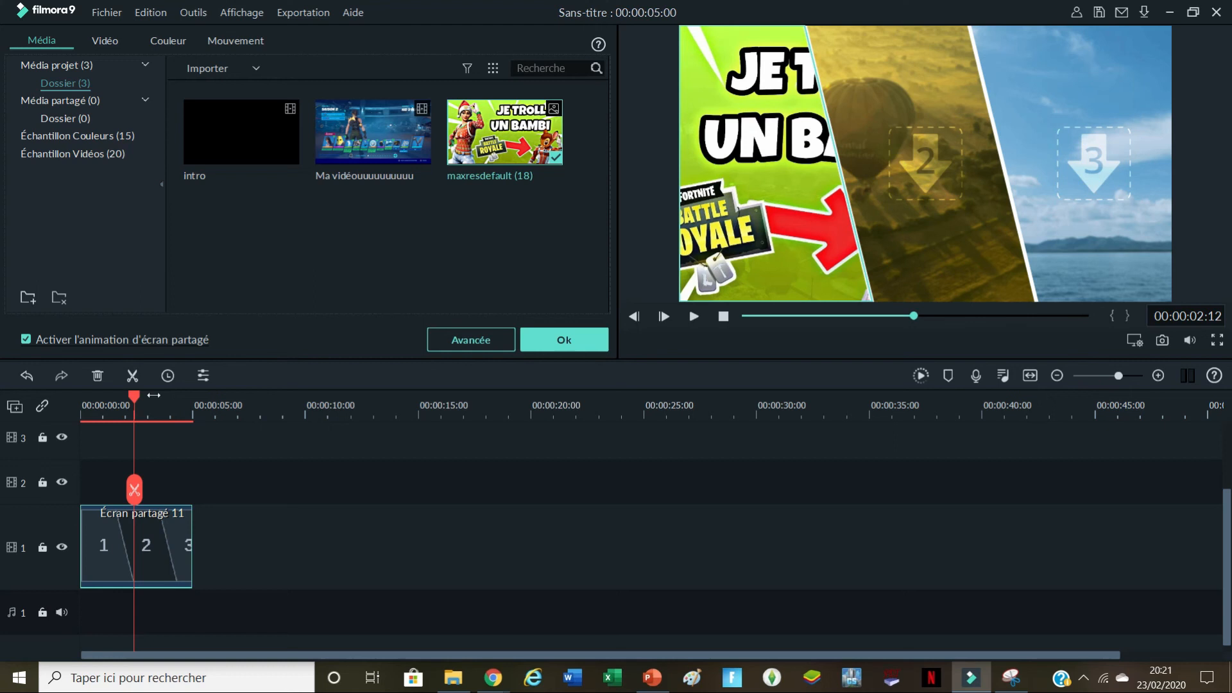
{"action": "left_click", "coordinate": [29, 372]}
{"action": "left_click", "coordinate": [29, 372]}
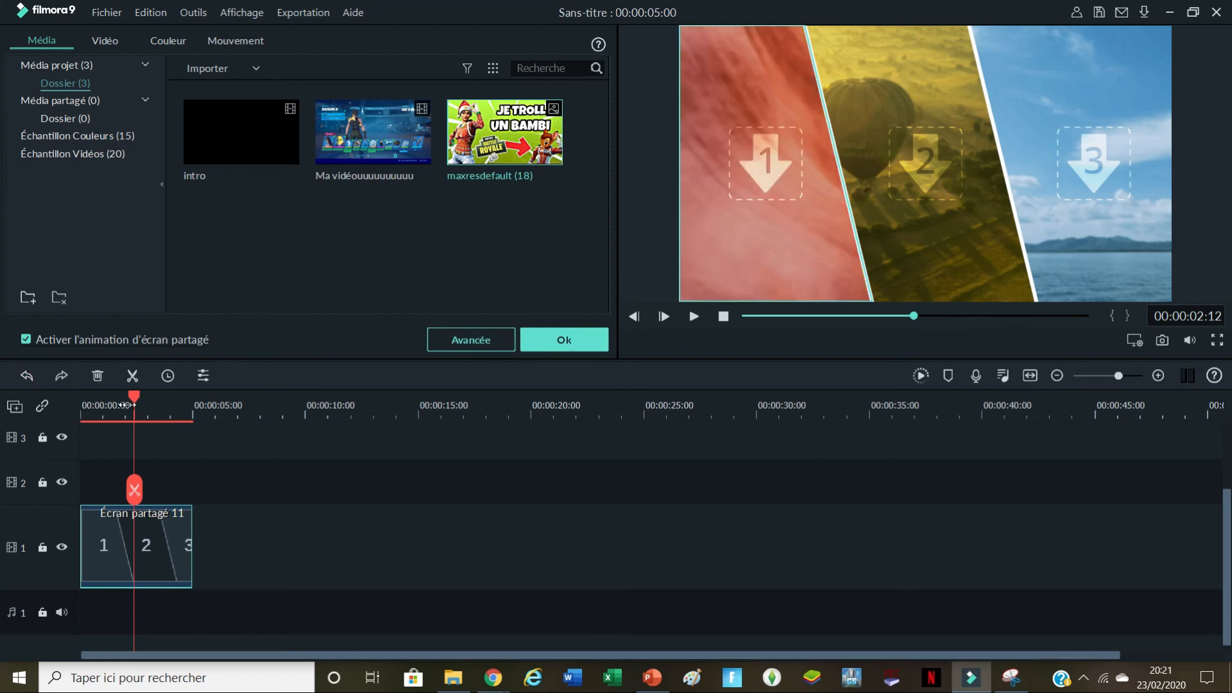
{"action": "left_click", "coordinate": [580, 335]}
{"action": "double_click", "coordinate": [187, 556]}
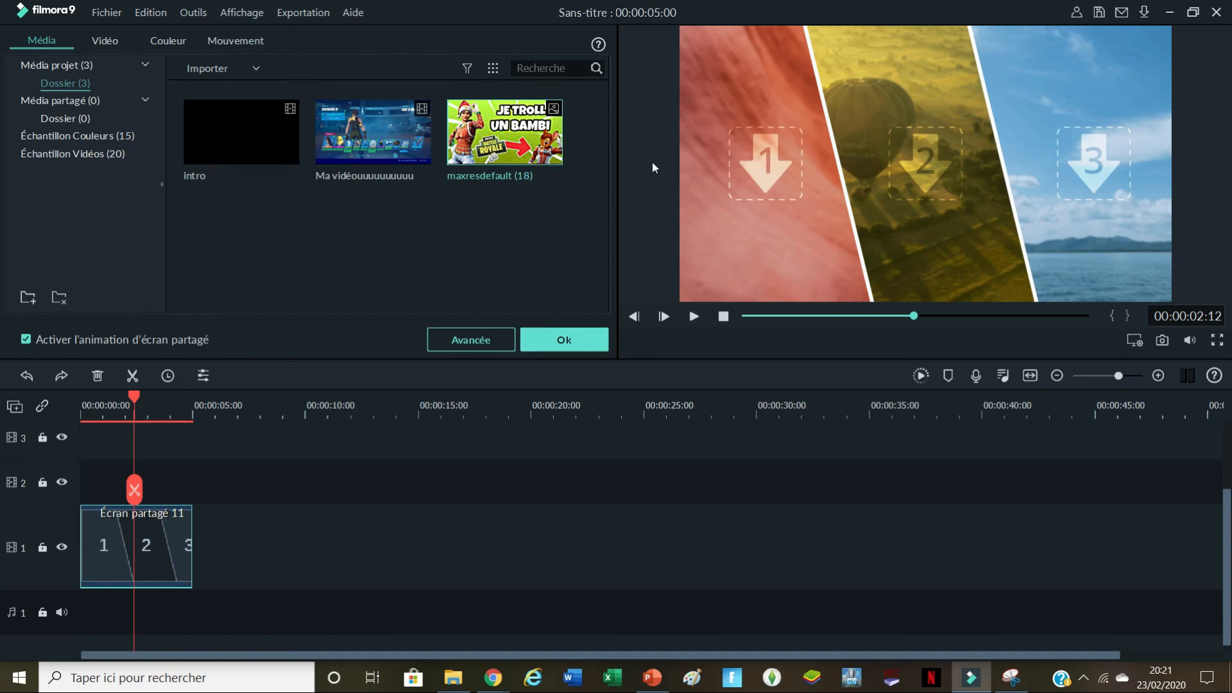
{"action": "left_click", "coordinate": [763, 148]}
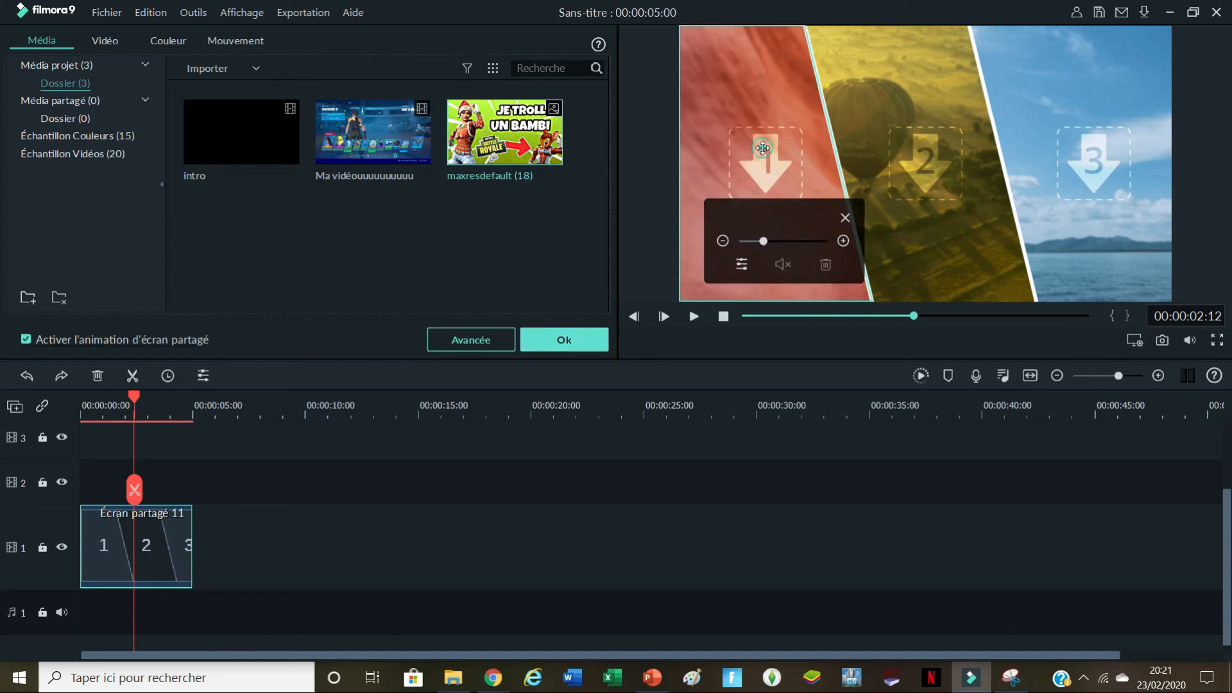
{"action": "left_click", "coordinate": [564, 339]}
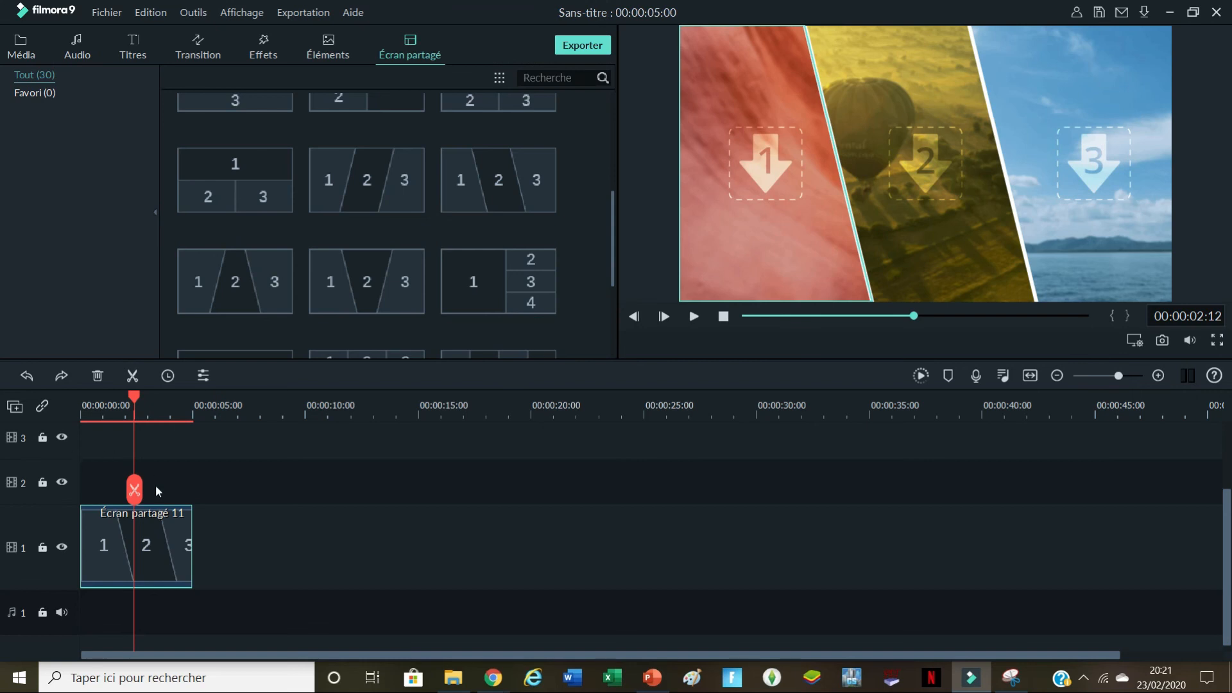
Step: Fill the split screen's panel 1 with the maxresdefault (18) image, panel 2 with the Ma vidéo gameplay clip and panel 3 with the intro
{"action": "double_click", "coordinate": [111, 521]}
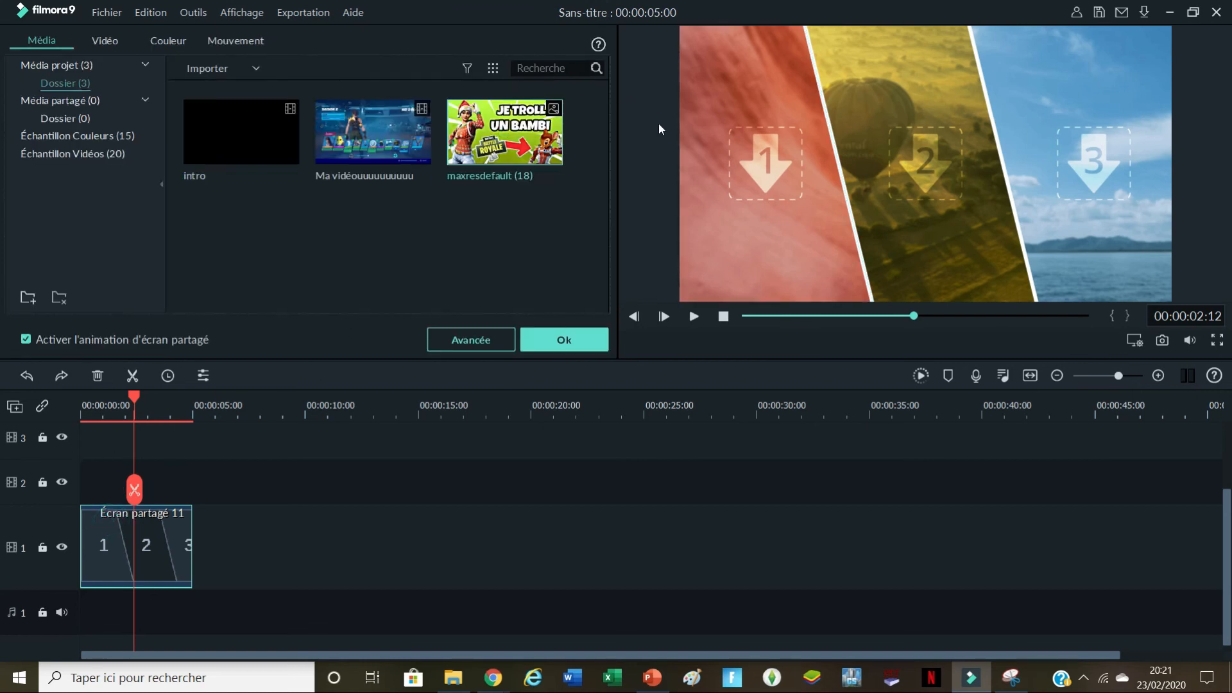
{"action": "left_click", "coordinate": [684, 152]}
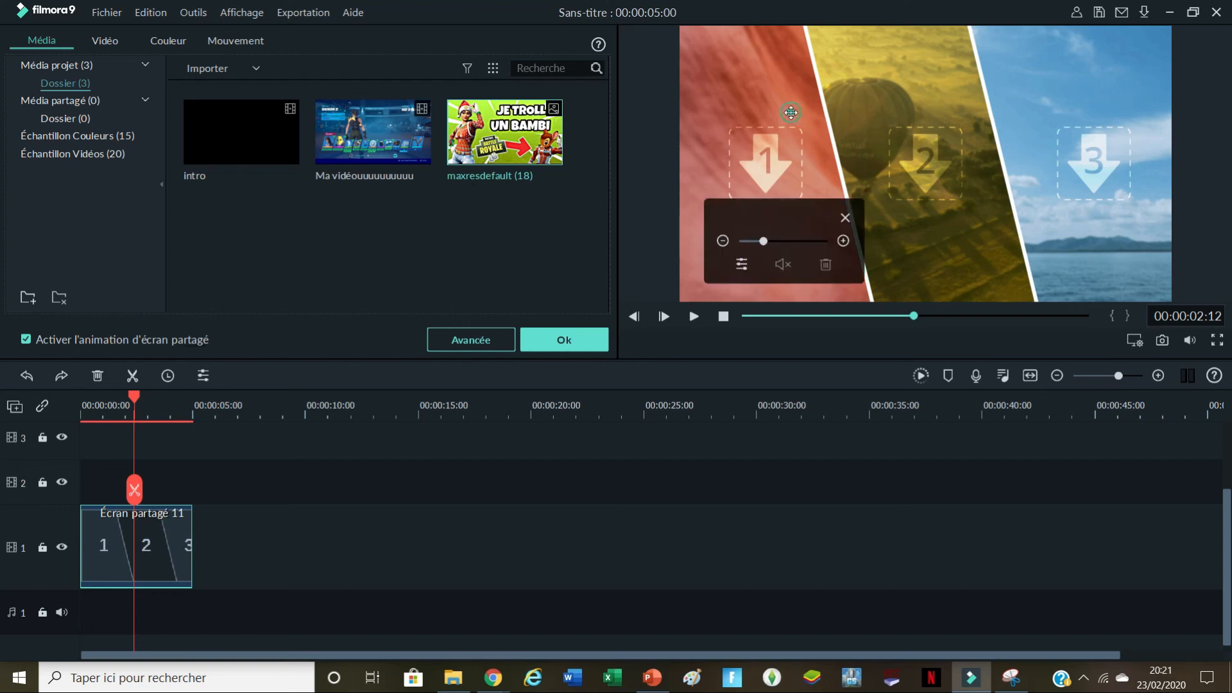
{"action": "left_click", "coordinate": [506, 132]}
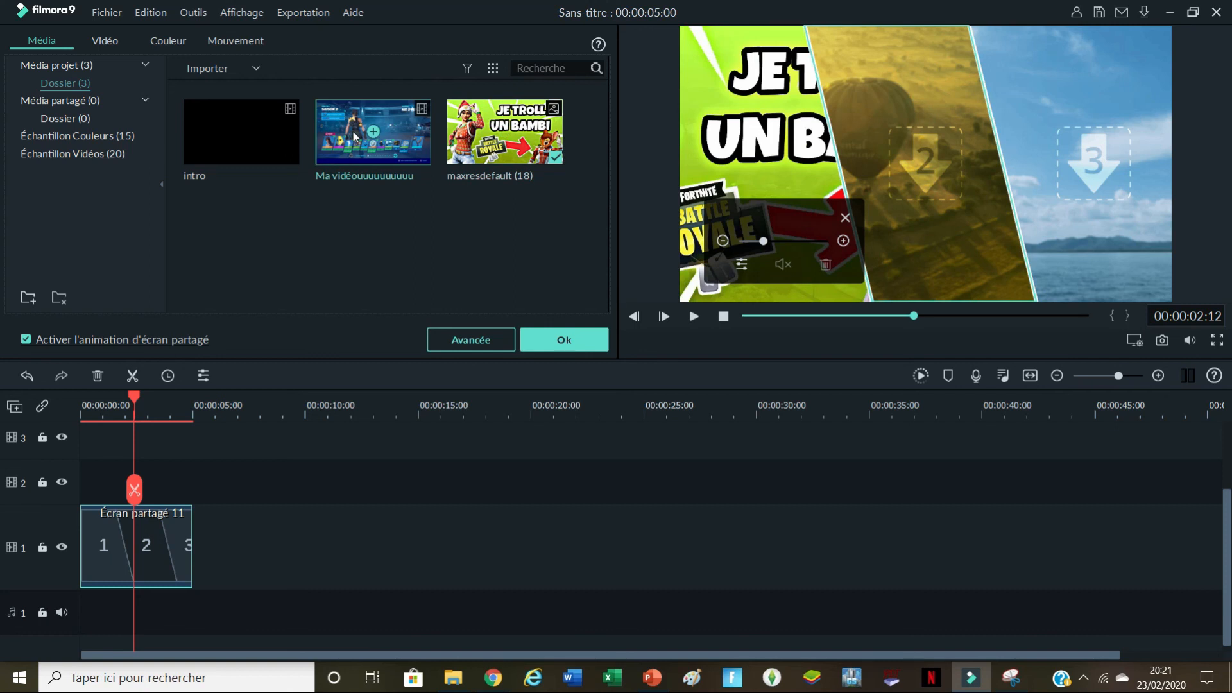
{"action": "left_click", "coordinate": [374, 133]}
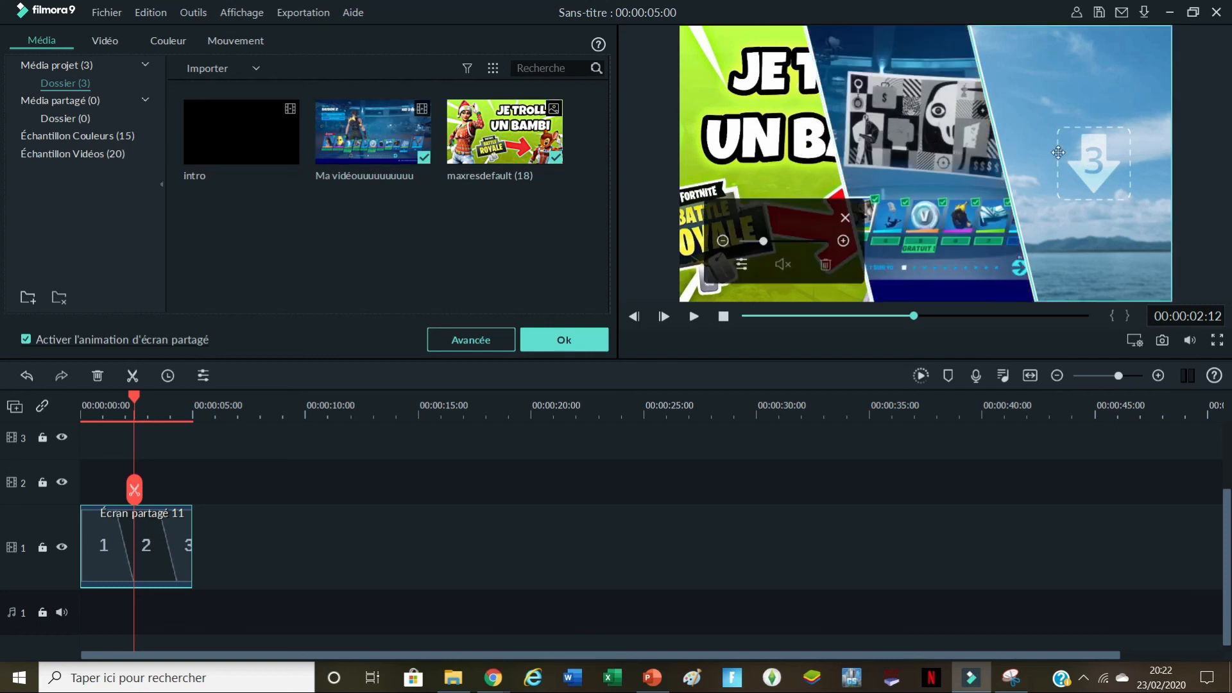
{"action": "left_click", "coordinate": [289, 121]}
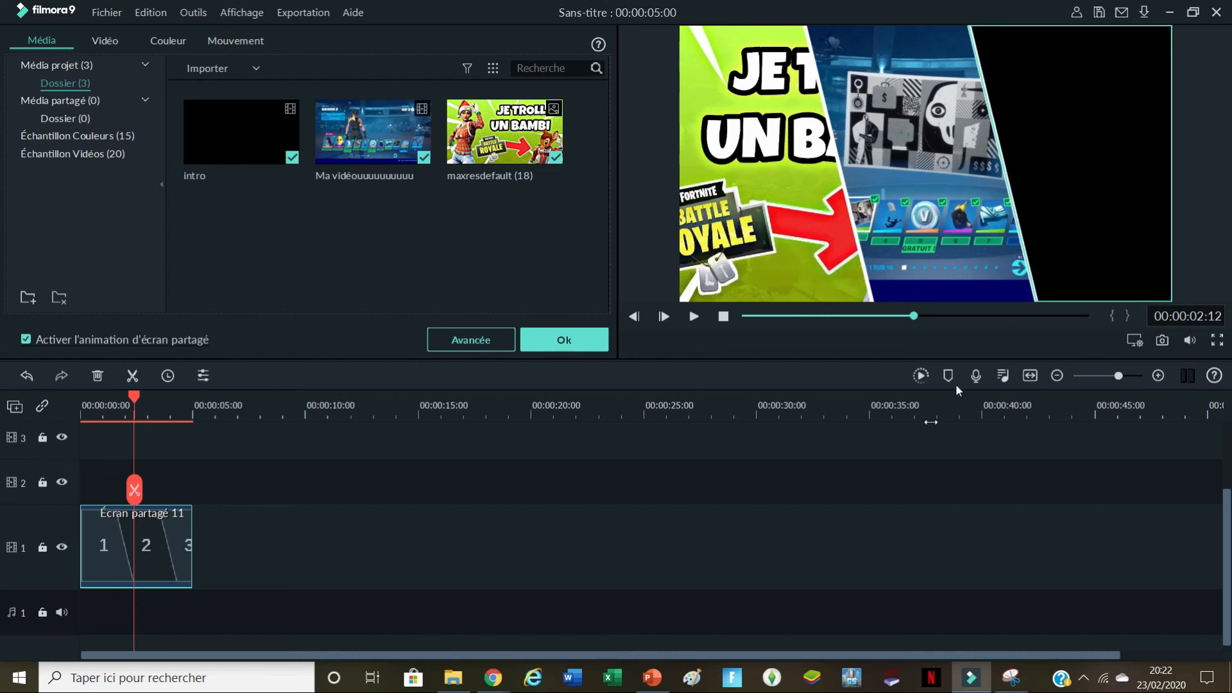
{"action": "left_click", "coordinate": [912, 452]}
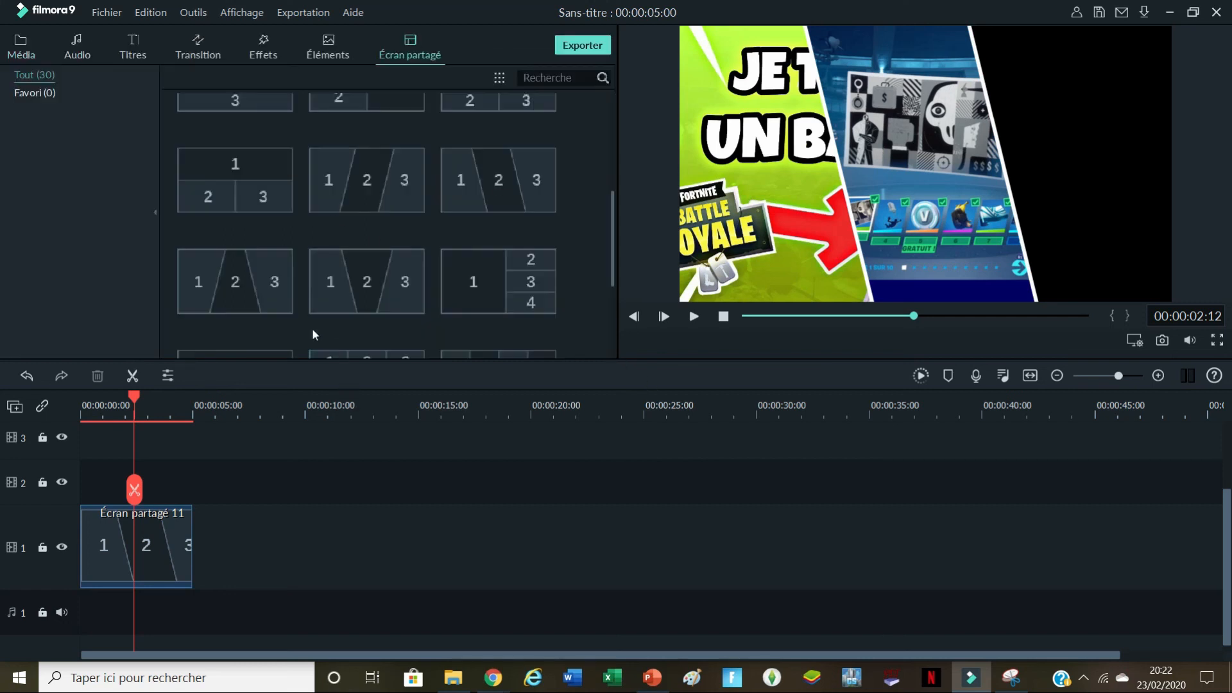
Step: Play the filled split screen from its start to check the media in the three panels
{"action": "left_click_drag", "start_coordinate": [134, 395], "coordinate": [59, 389]}
{"action": "mouse_move", "coordinate": [515, 319]}
{"action": "left_click", "coordinate": [691, 316]}
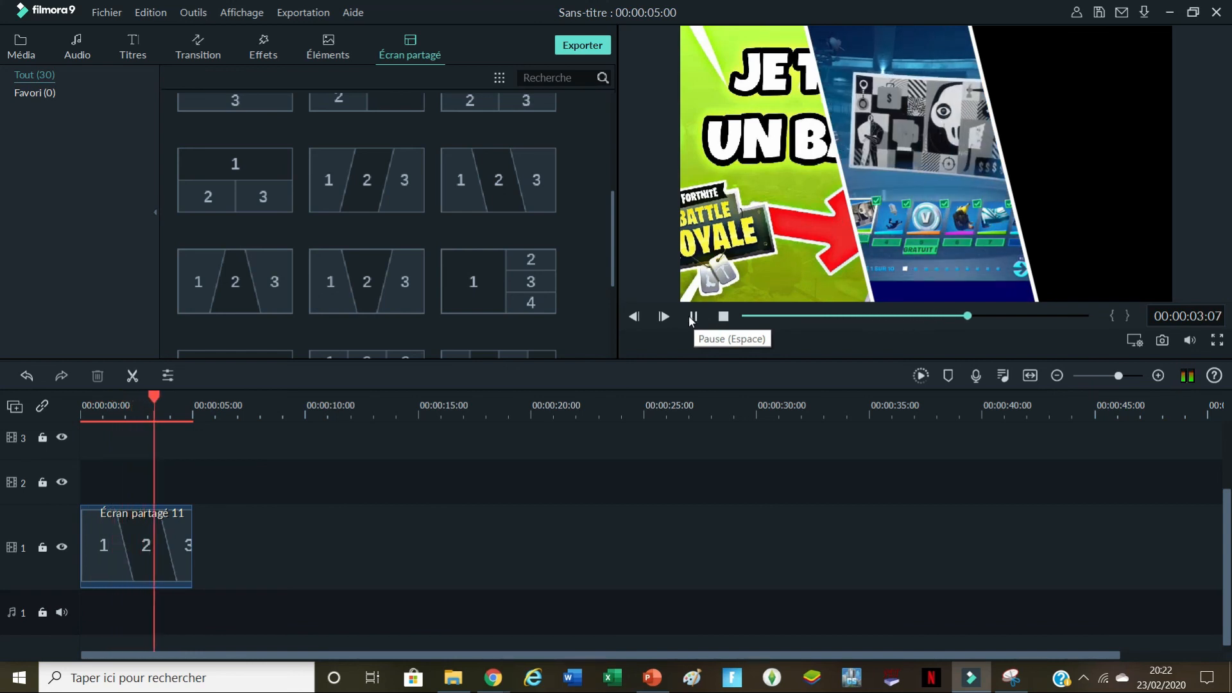
{"action": "left_click", "coordinate": [691, 317]}
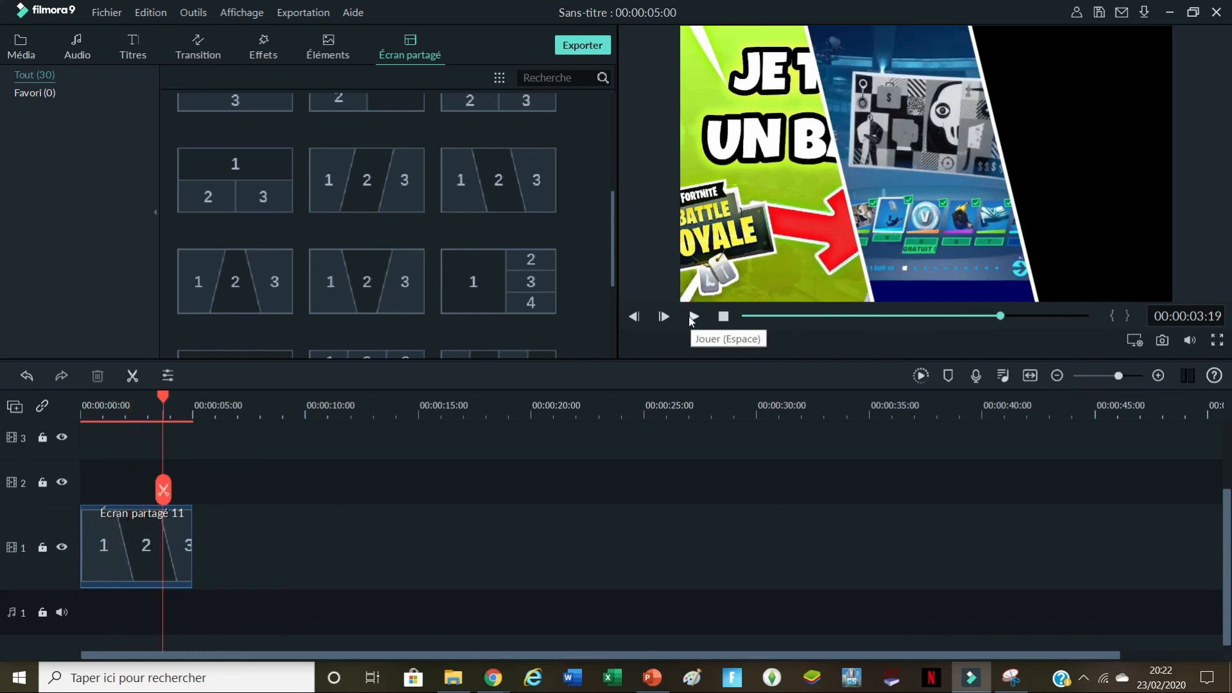
{"action": "left_click", "coordinate": [692, 318]}
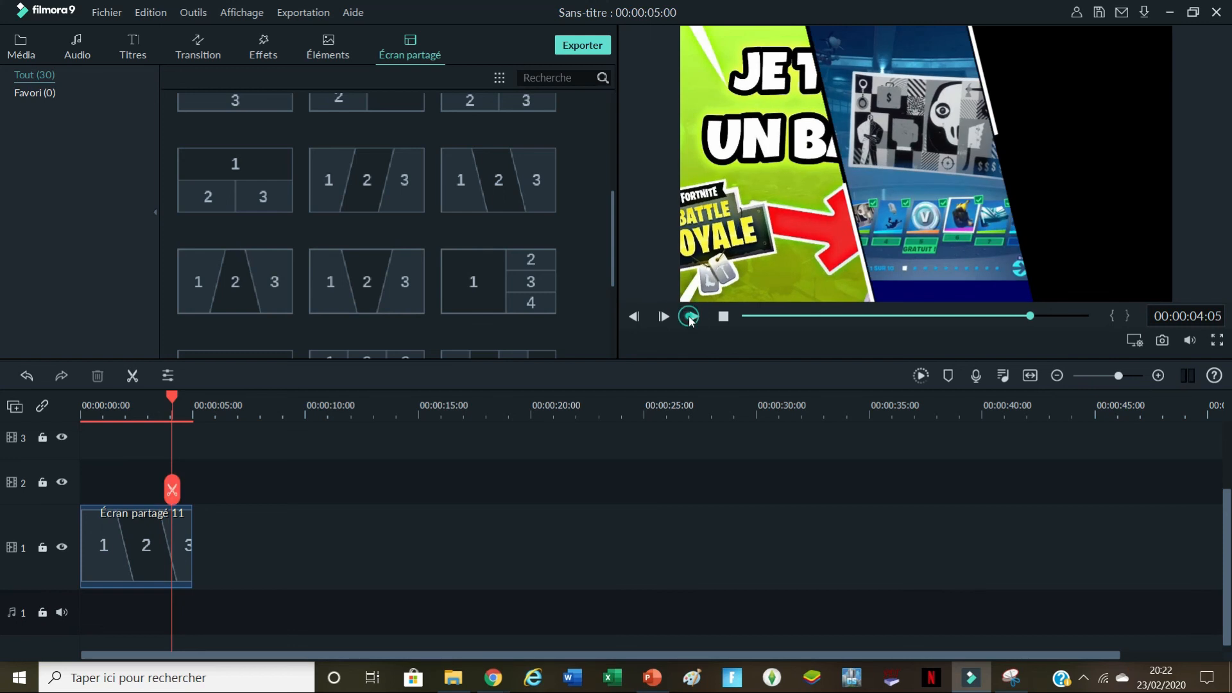
Step: Extend the split-screen clip to 00:00:08:15 and play it from the start
{"action": "left_click_drag", "start_coordinate": [192, 518], "coordinate": [273, 521]}
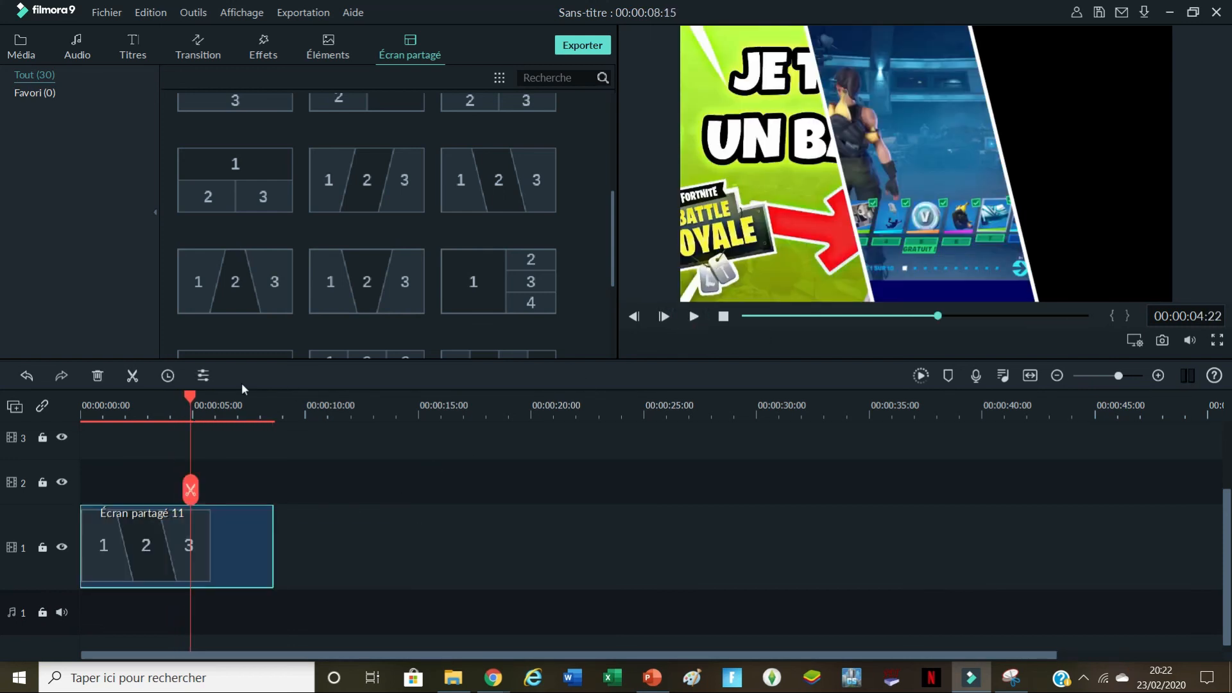
{"action": "left_click_drag", "start_coordinate": [190, 395], "coordinate": [82, 398]}
{"action": "left_click", "coordinate": [695, 317]}
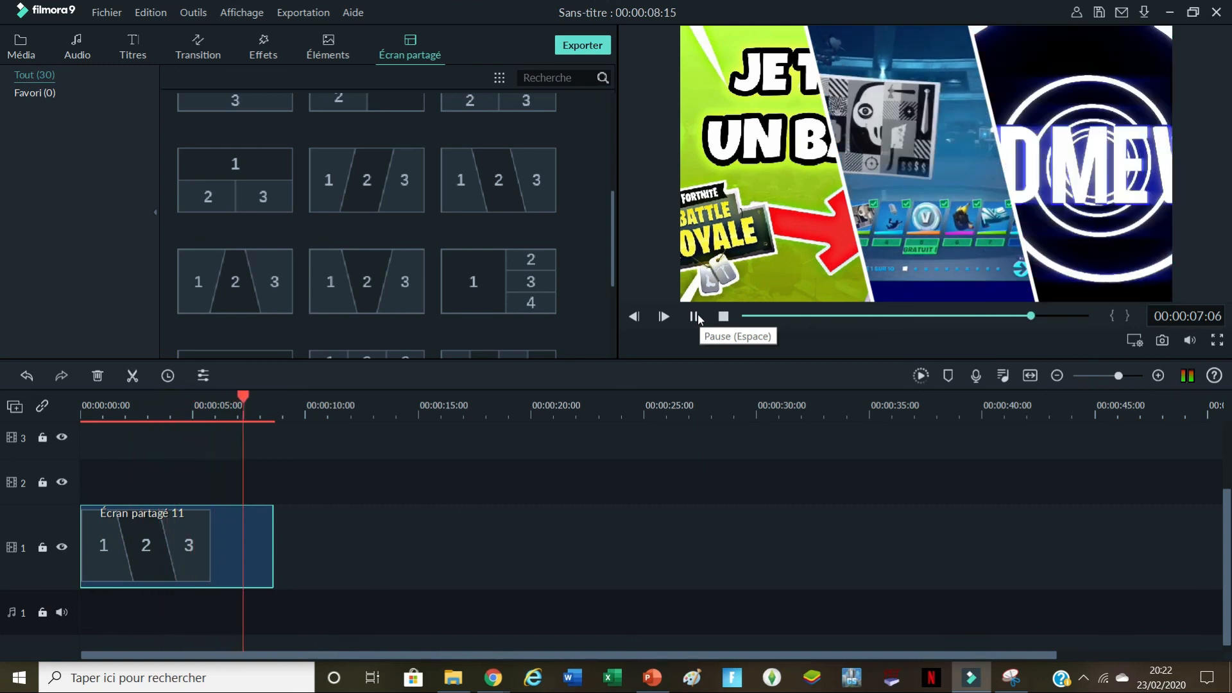
Step: Delete the split-screen clip from track 1 and put the Ma vidéo gameplay clip at the start of that track
{"action": "mouse_move", "coordinate": [268, 488]}
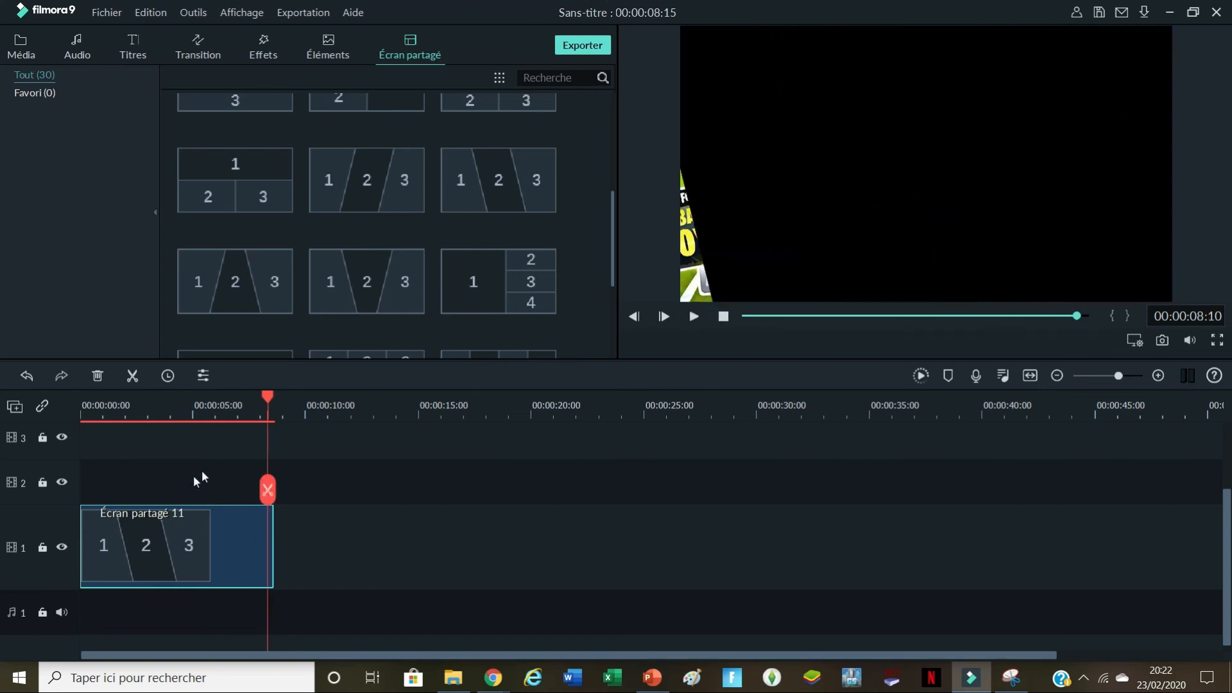
{"action": "left_click_drag", "start_coordinate": [269, 401], "coordinate": [159, 426]}
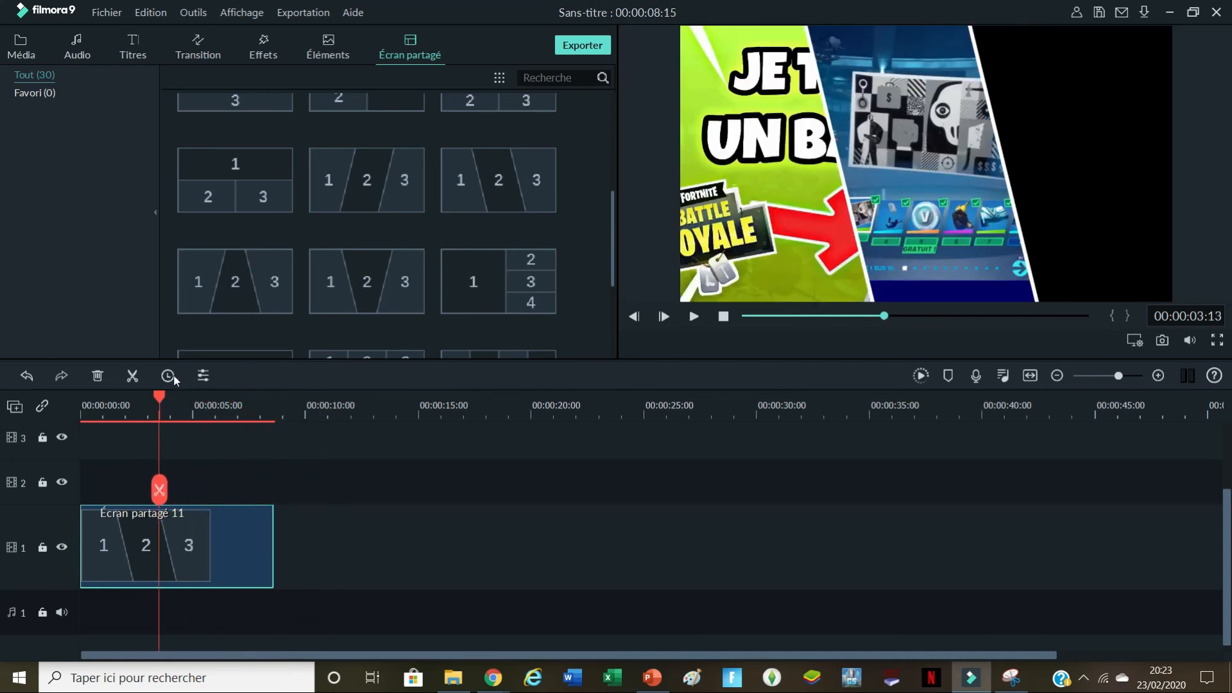
{"action": "left_click_drag", "start_coordinate": [160, 397], "coordinate": [70, 399]}
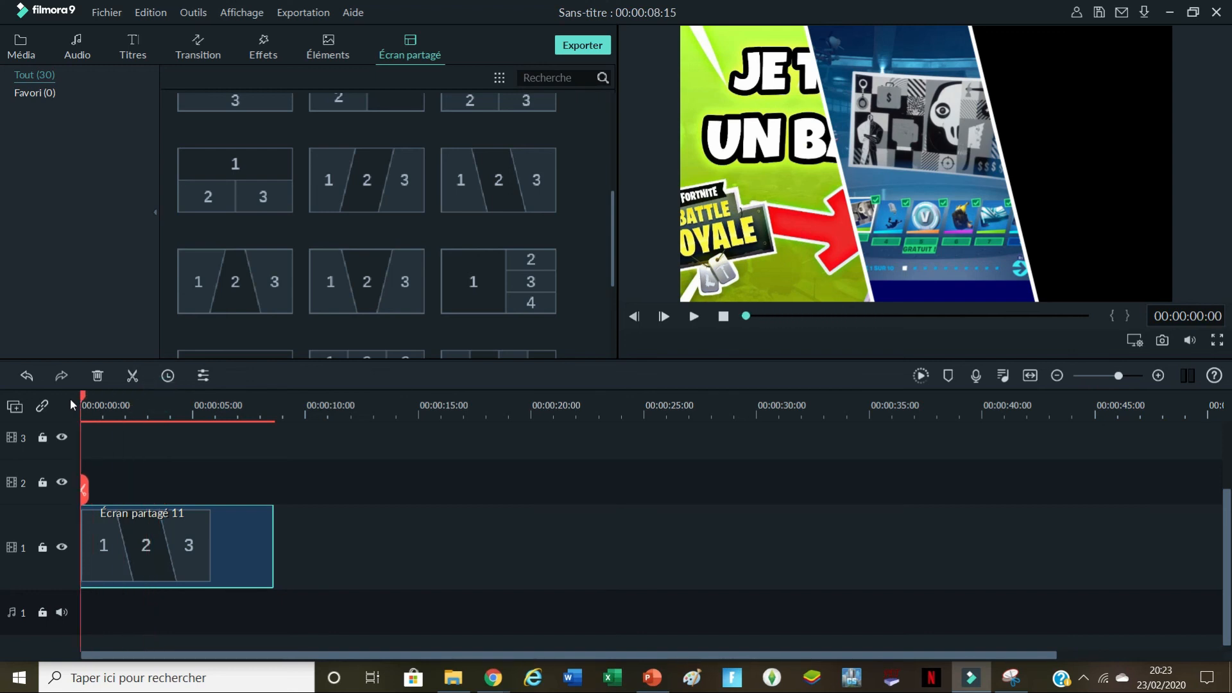
{"action": "left_click", "coordinate": [75, 46]}
{"action": "left_click", "coordinate": [21, 47]}
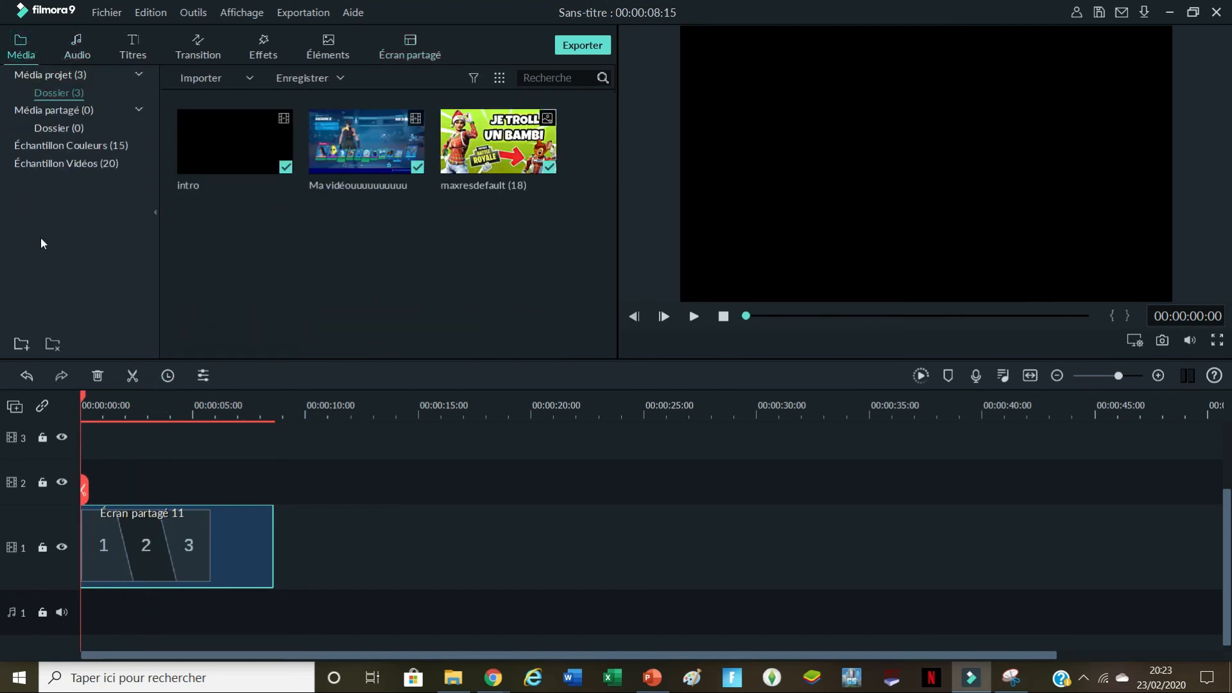
{"action": "key", "text": "Delete"}
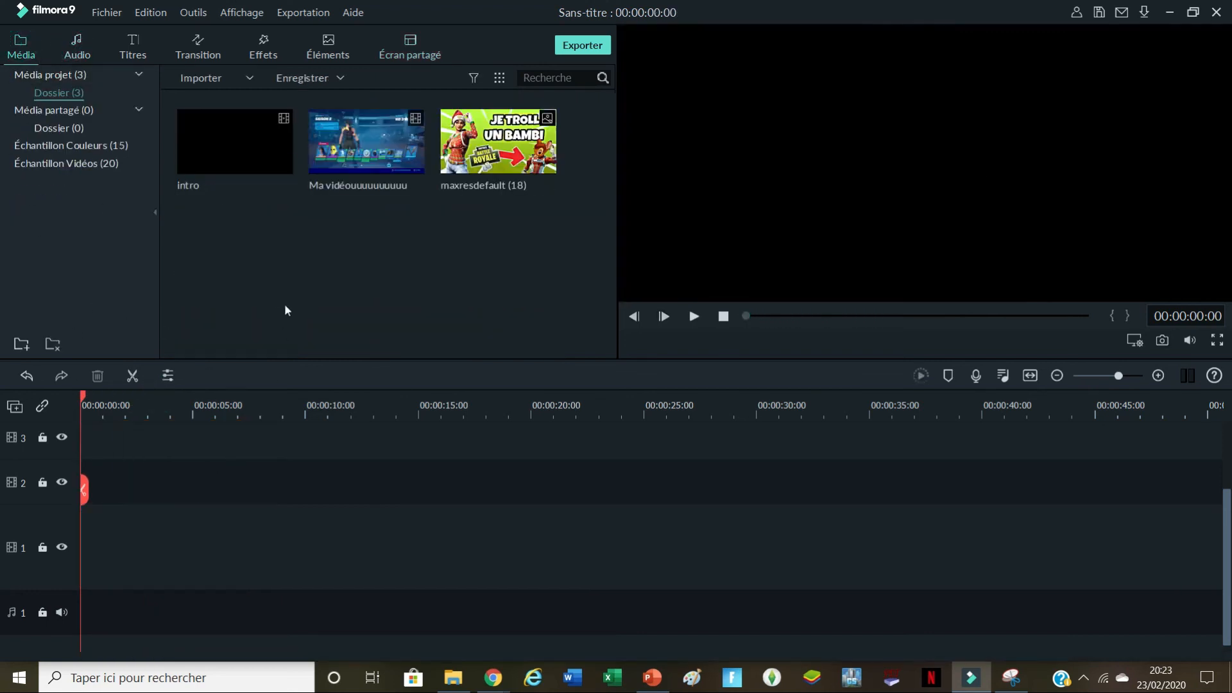
{"action": "left_click", "coordinate": [368, 140]}
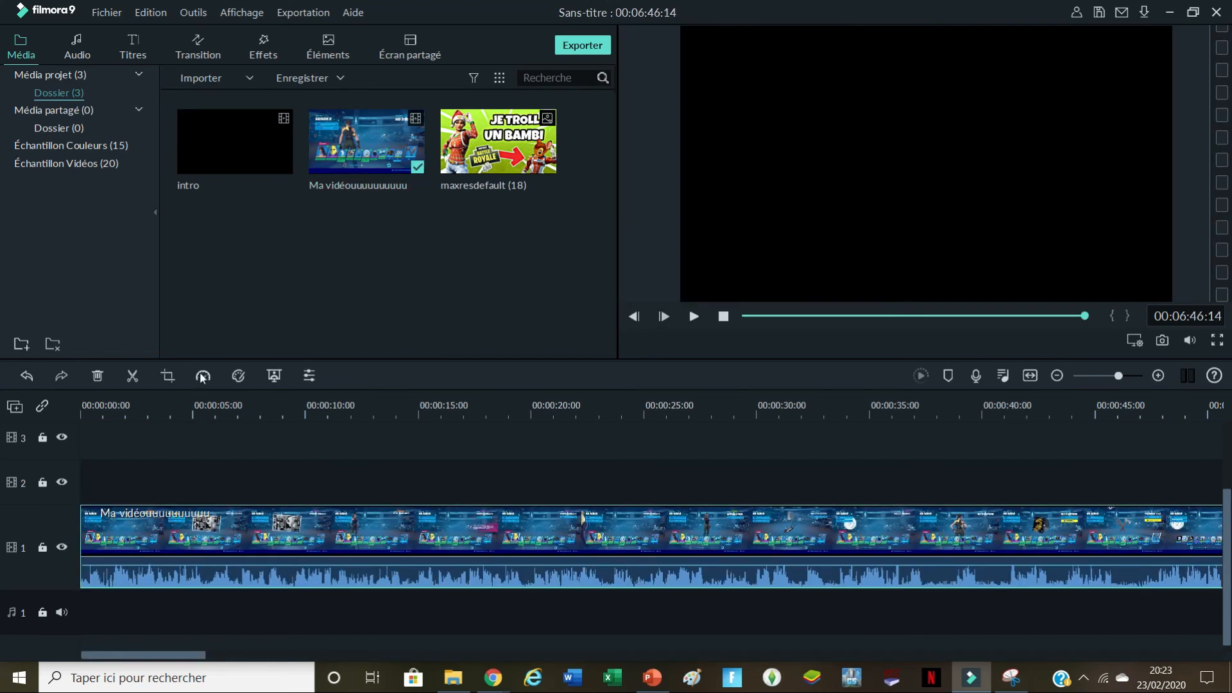
Step: Key out dark blue in the gameplay clip with Chroma Key, using Décalage 16 and Tolérance 55, and check the result around 00:01:10
{"action": "left_click", "coordinate": [275, 375]}
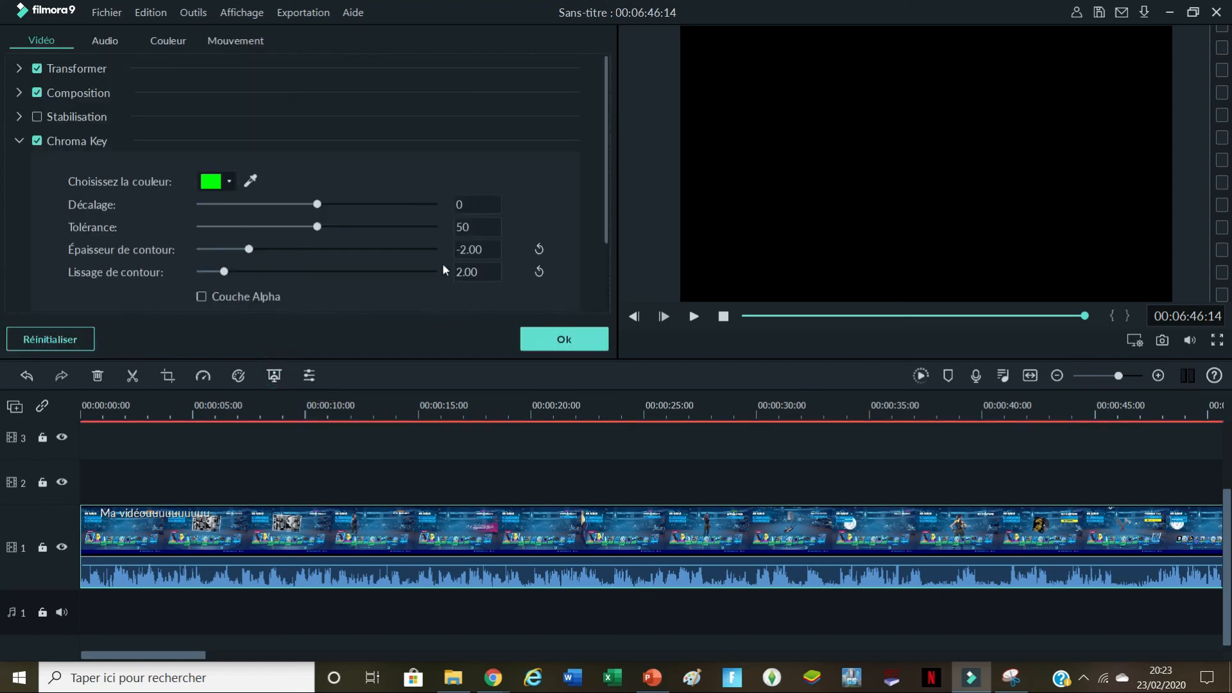
{"action": "left_click_drag", "start_coordinate": [744, 316], "coordinate": [836, 315]}
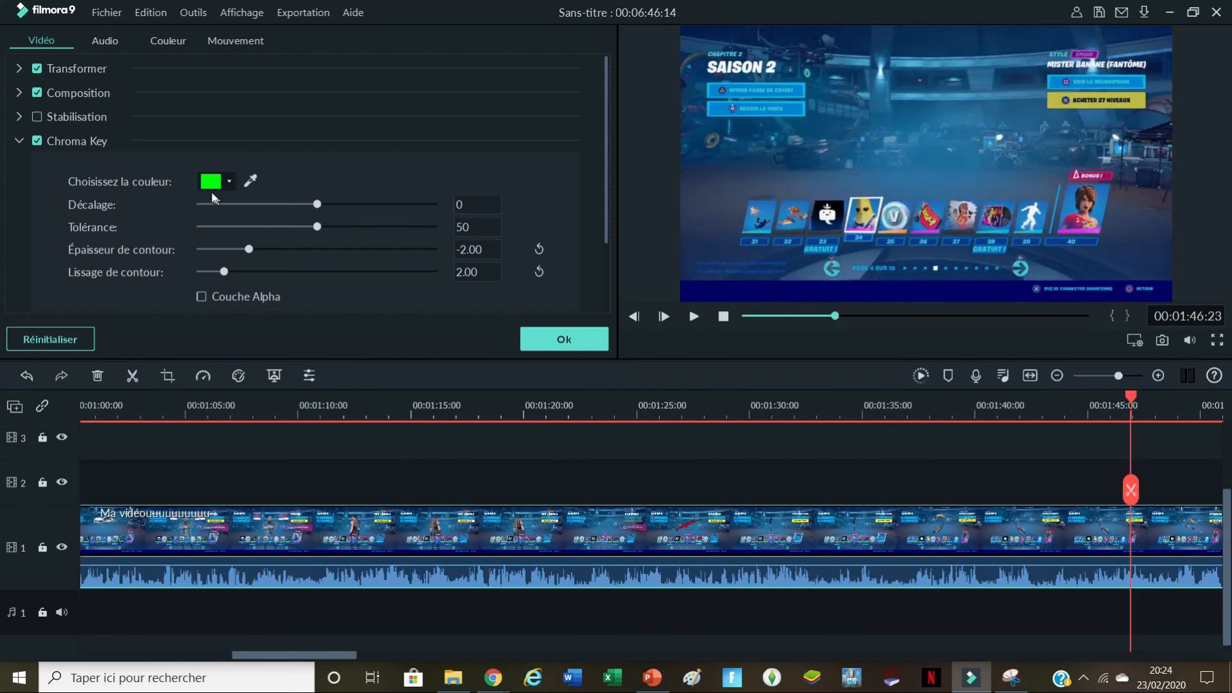
{"action": "left_click", "coordinate": [229, 182]}
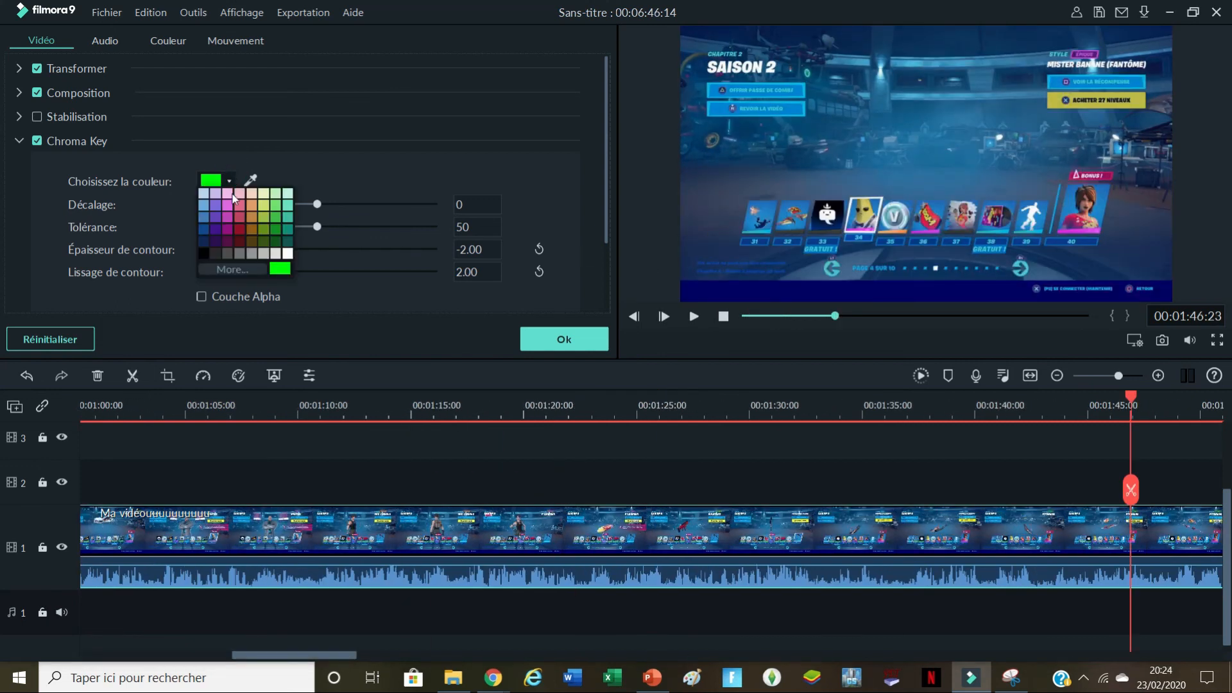
{"action": "left_click", "coordinate": [203, 230]}
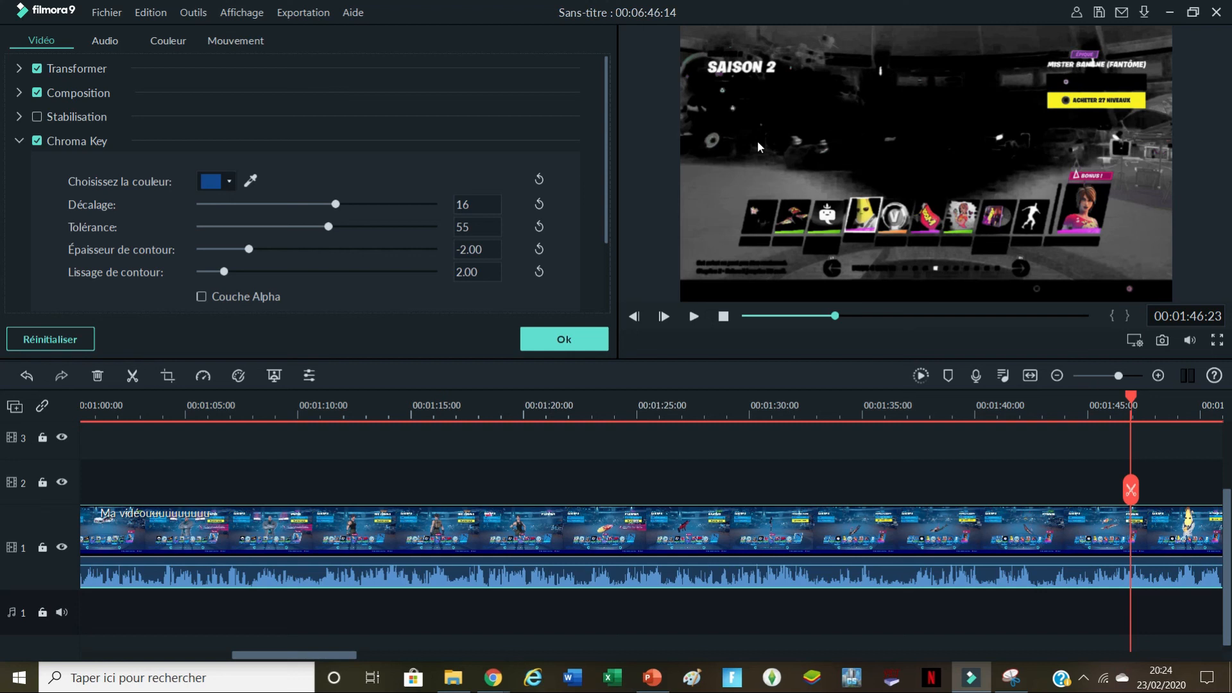
{"action": "left_click", "coordinate": [549, 339]}
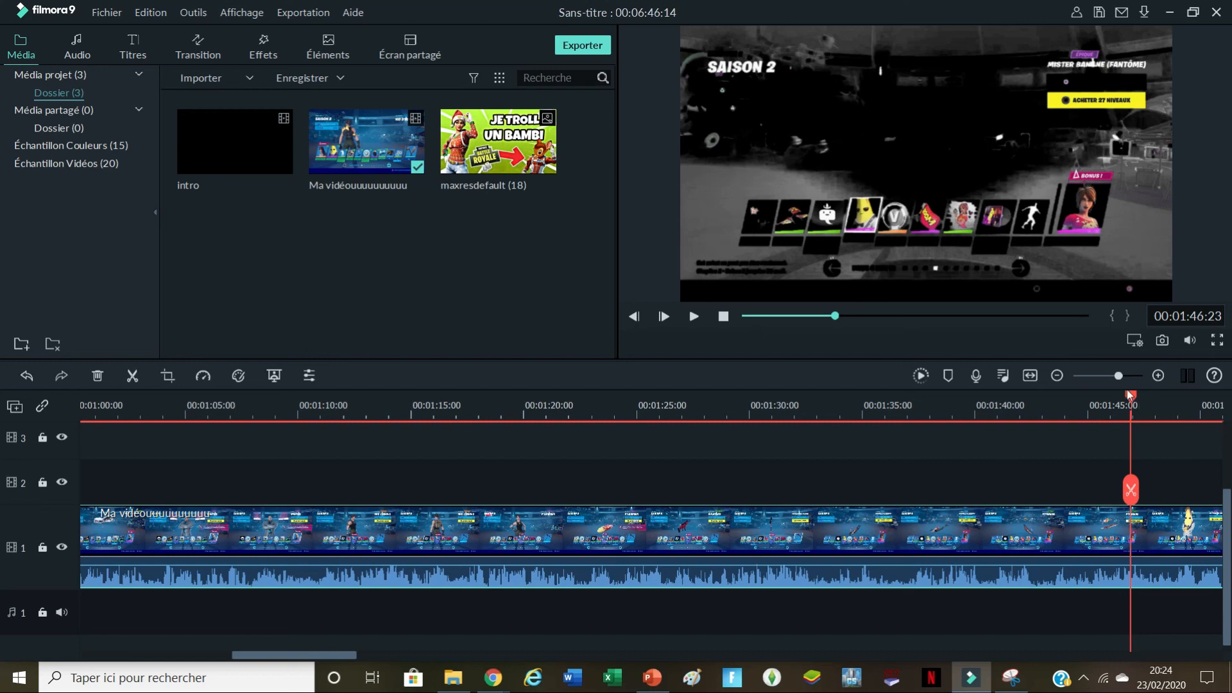
{"action": "left_click_drag", "start_coordinate": [1131, 401], "coordinate": [312, 430]}
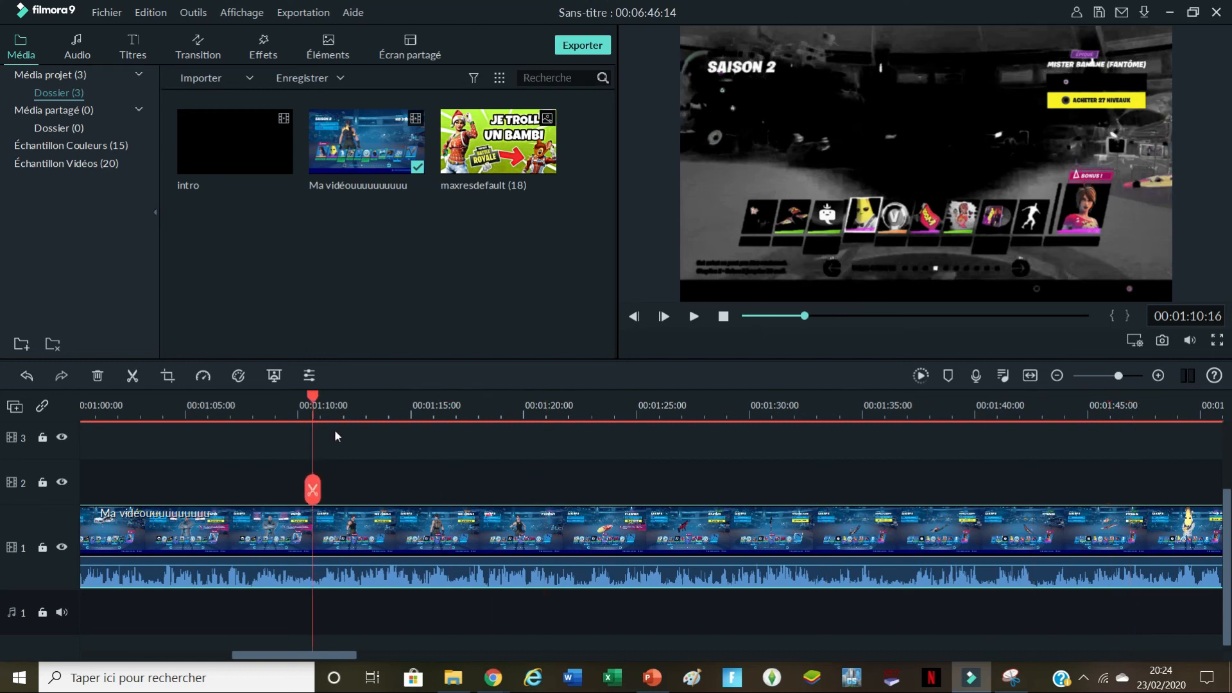